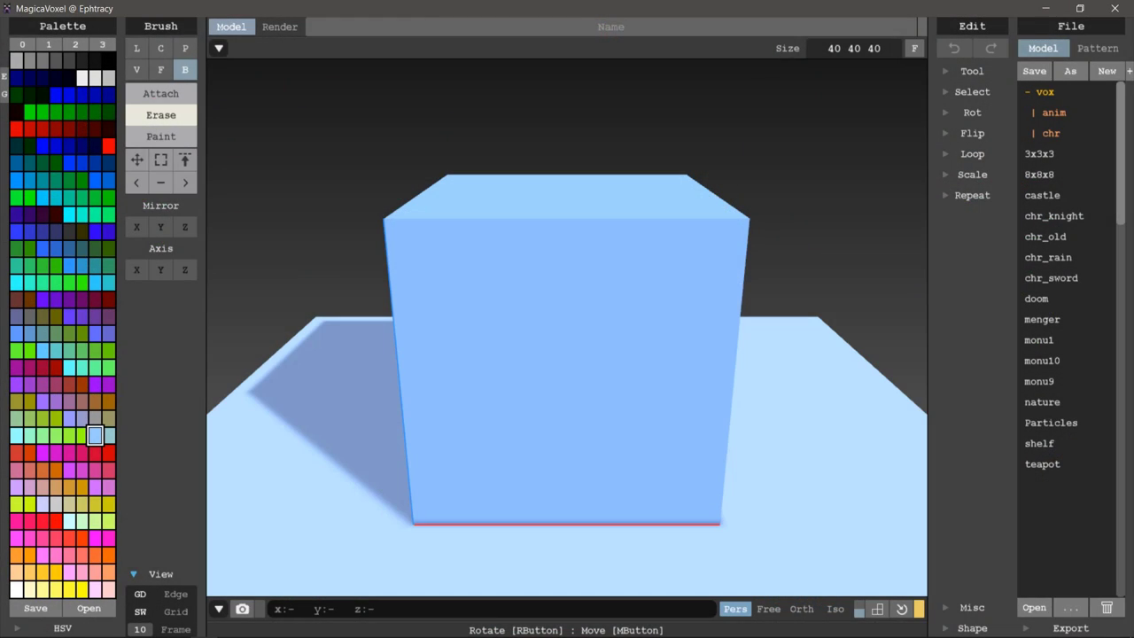
- Select the whole default 40×40×40 cube and delete every voxel
{"action": "right_click_drag", "start_coordinate": [694, 294], "coordinate": [729, 324]}
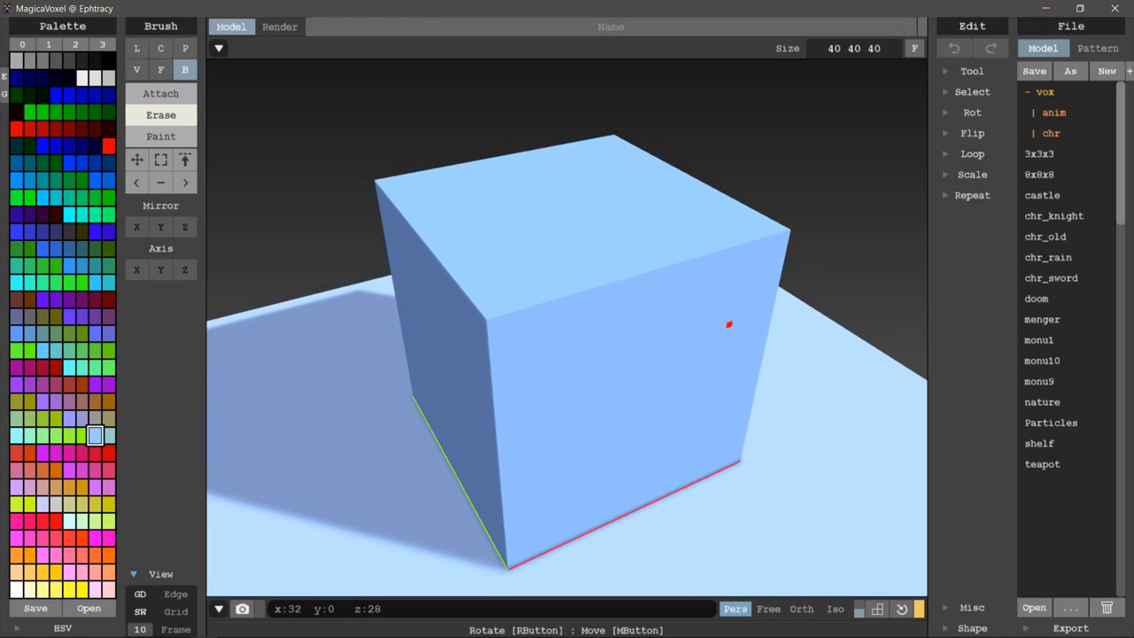
{"action": "left_click", "coordinate": [704, 333]}
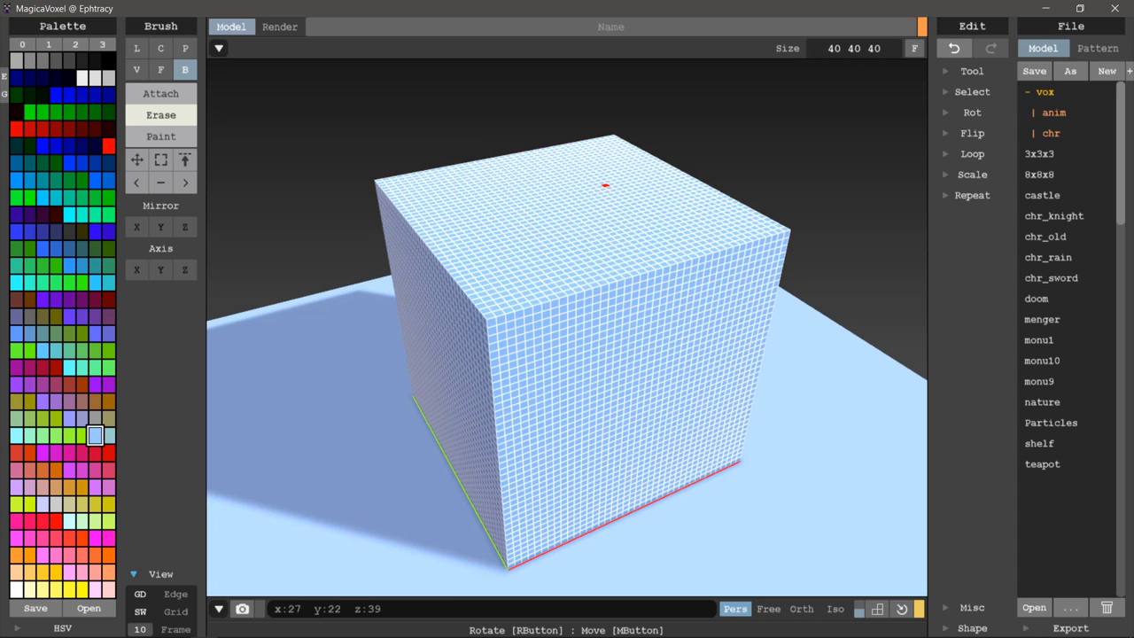
{"action": "key", "text": "Delete"}
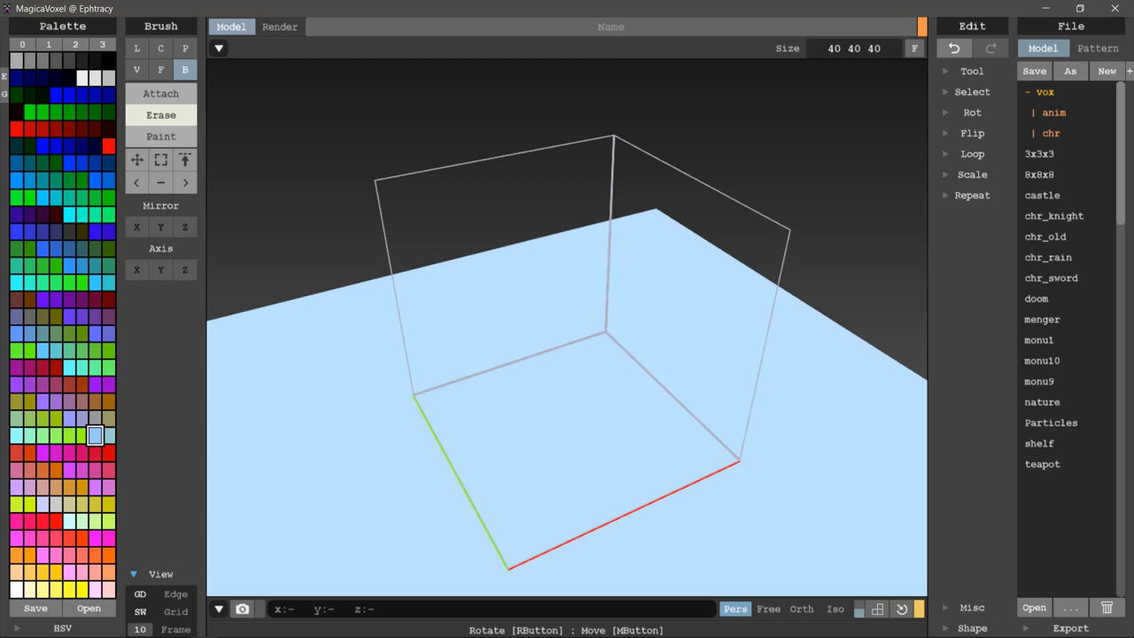
{"action": "mouse_move", "coordinate": [749, 292]}
{"action": "right_mouse_down"}
{"action": "mouse_move", "coordinate": [709, 230]}
{"action": "mouse_move", "coordinate": [659, 217]}
{"action": "mouse_move", "coordinate": [643, 395]}
{"action": "right_mouse_up"}
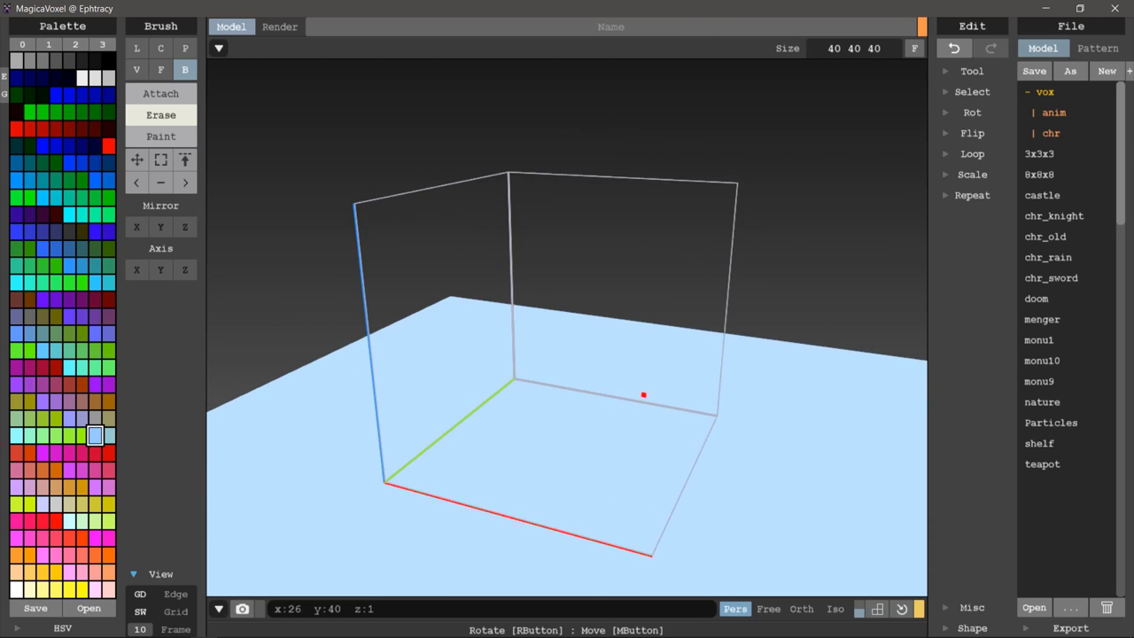
{"action": "scroll", "coordinate": [643, 396], "scroll_direction": "up", "scroll_amount": 3}
{"action": "scroll", "coordinate": [597, 431], "scroll_direction": "up", "scroll_amount": 3}
{"action": "scroll", "coordinate": [592, 463], "scroll_direction": "down", "scroll_amount": 3}
{"action": "right_click_drag", "start_coordinate": [612, 331], "coordinate": [621, 213]}
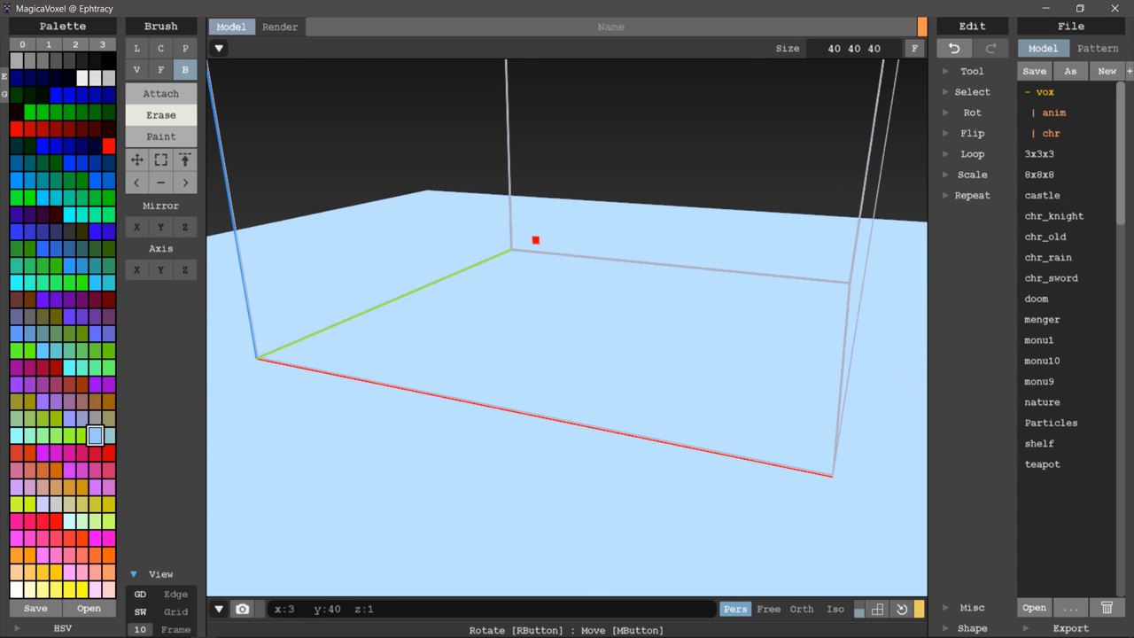
{"action": "right_click_drag", "start_coordinate": [535, 240], "coordinate": [553, 410]}
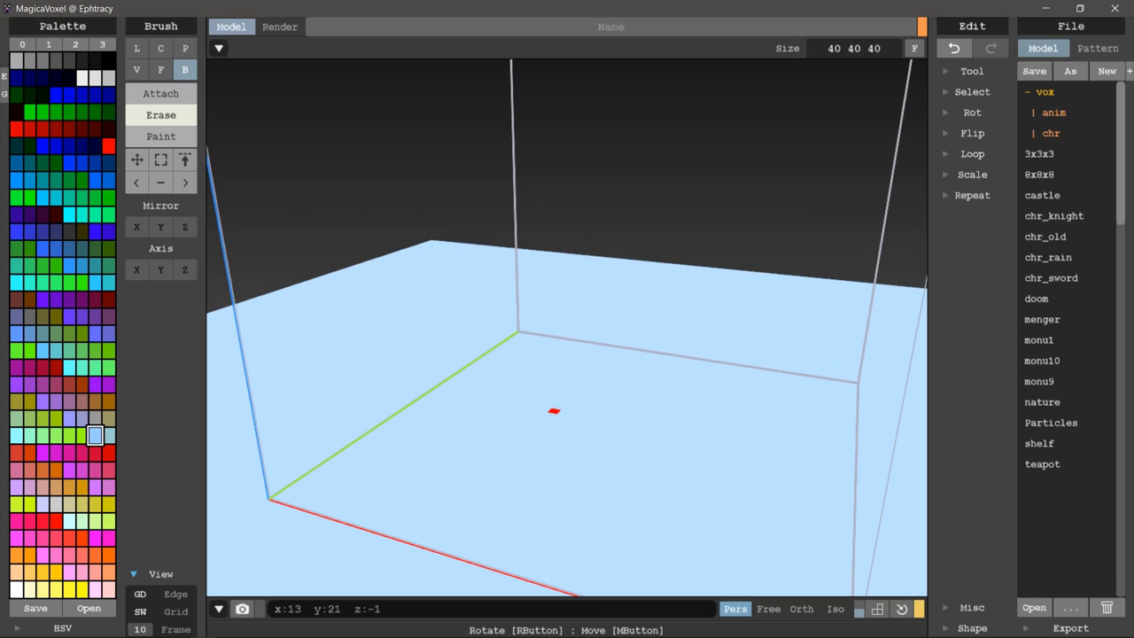
{"action": "right_click_drag", "start_coordinate": [554, 410], "coordinate": [582, 403]}
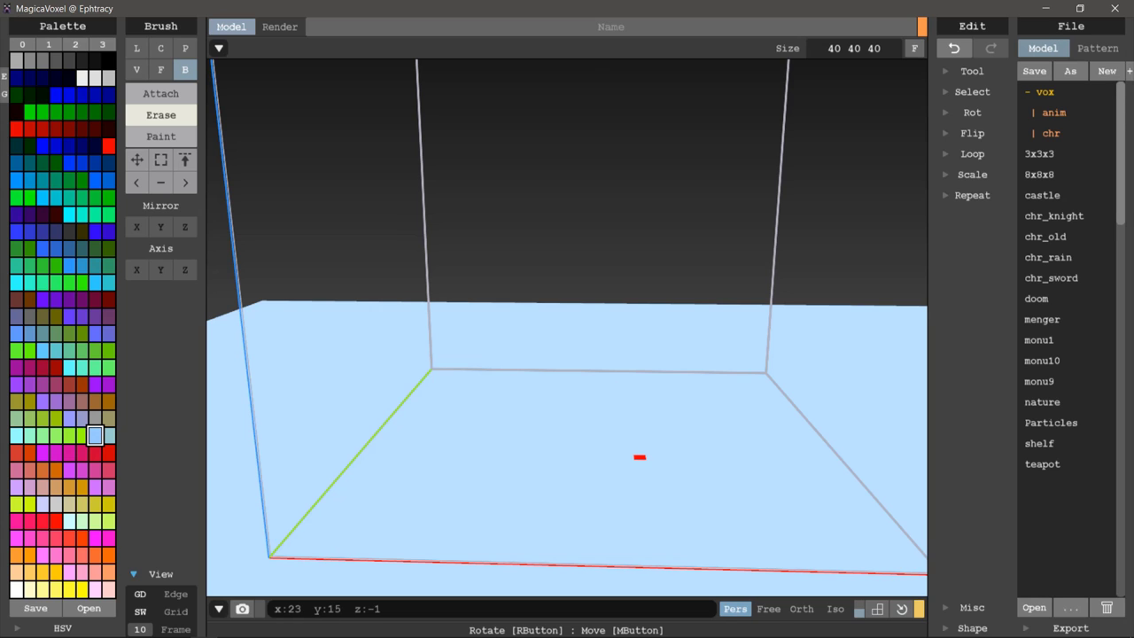
{"action": "right_click_drag", "start_coordinate": [638, 456], "coordinate": [712, 459]}
{"action": "scroll", "coordinate": [703, 459], "scroll_direction": "up", "scroll_amount": 1}
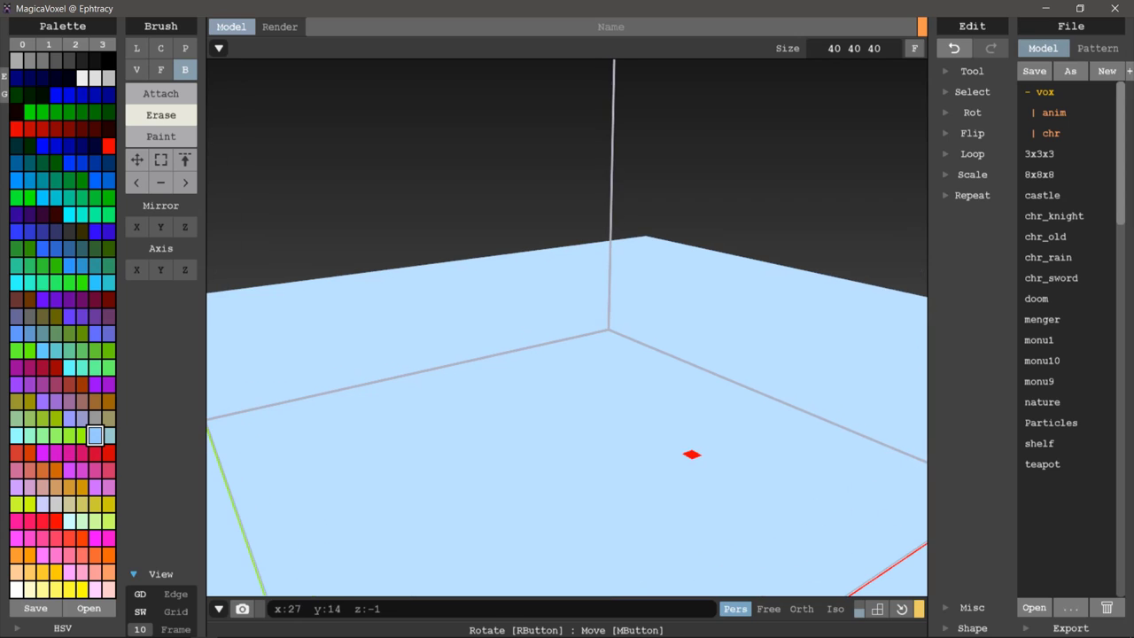
{"action": "scroll", "coordinate": [673, 408], "scroll_direction": "up", "scroll_amount": 1}
{"action": "right_click_drag", "start_coordinate": [624, 334], "coordinate": [573, 329]}
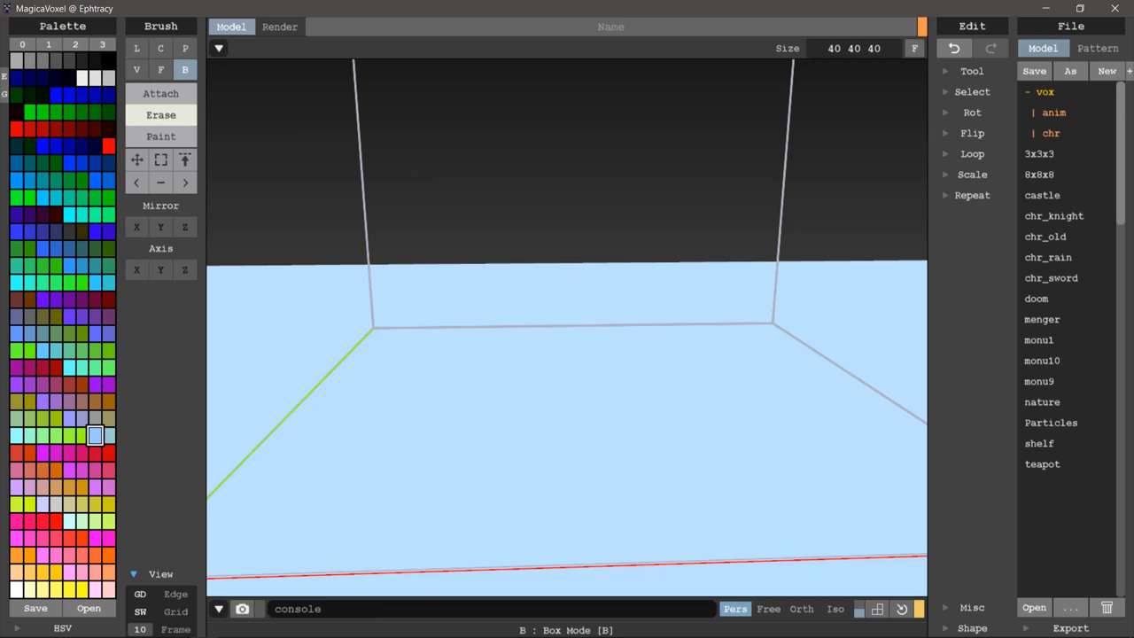
- Draw a flat slab in Attach mode and colour it brown with palette 2, after trying palettes 0–3
{"action": "left_click", "coordinate": [160, 93]}
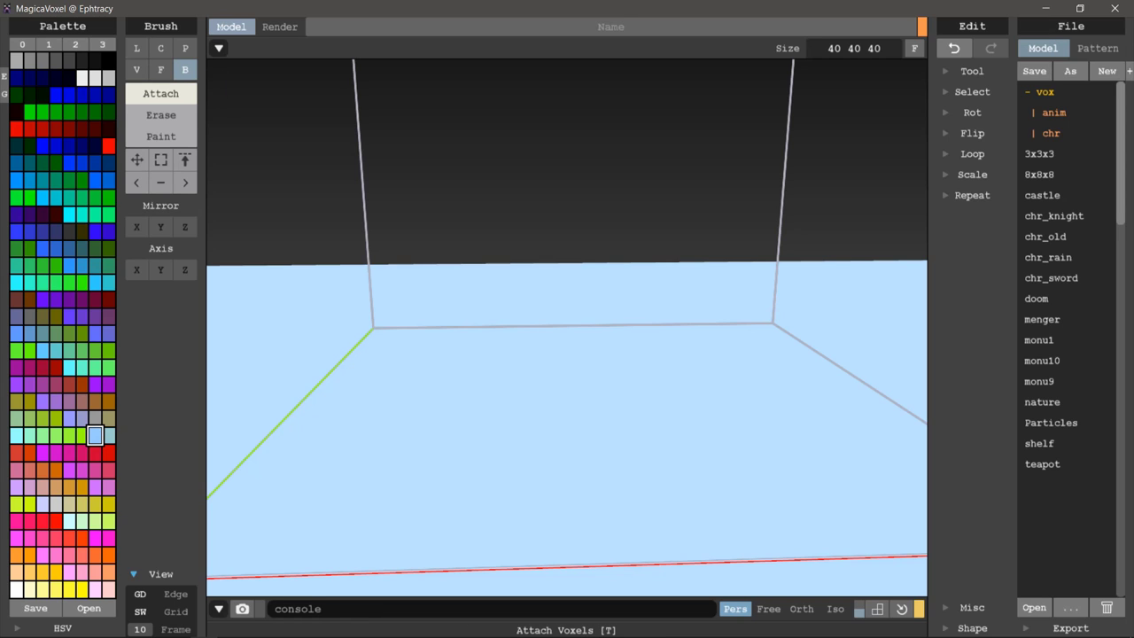
{"action": "mouse_move", "coordinate": [513, 454]}
{"action": "left_mouse_down"}
{"action": "mouse_move", "coordinate": [665, 381]}
{"action": "mouse_move", "coordinate": [586, 392]}
{"action": "left_mouse_up"}
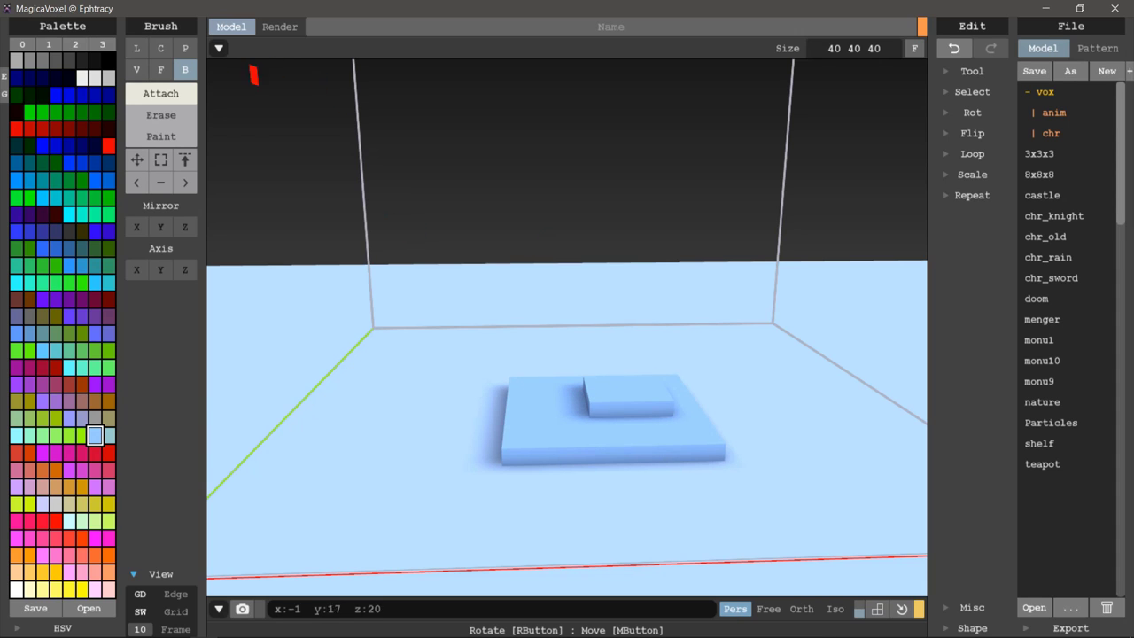
{"action": "left_click", "coordinate": [101, 44]}
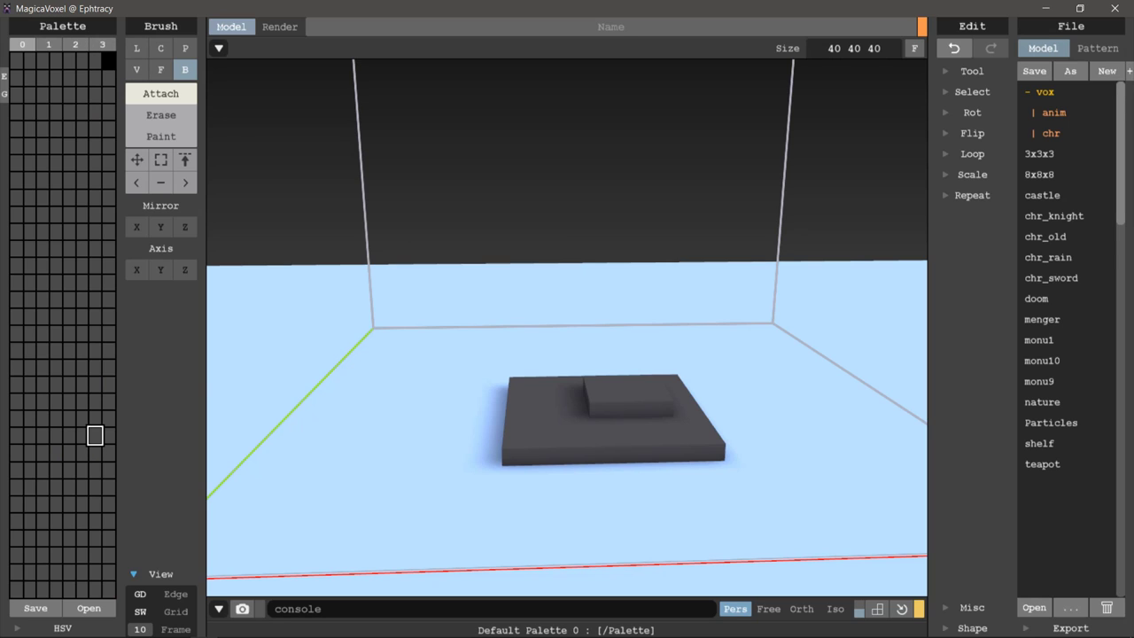
{"action": "left_click", "coordinate": [22, 44]}
{"action": "left_click", "coordinate": [49, 44]}
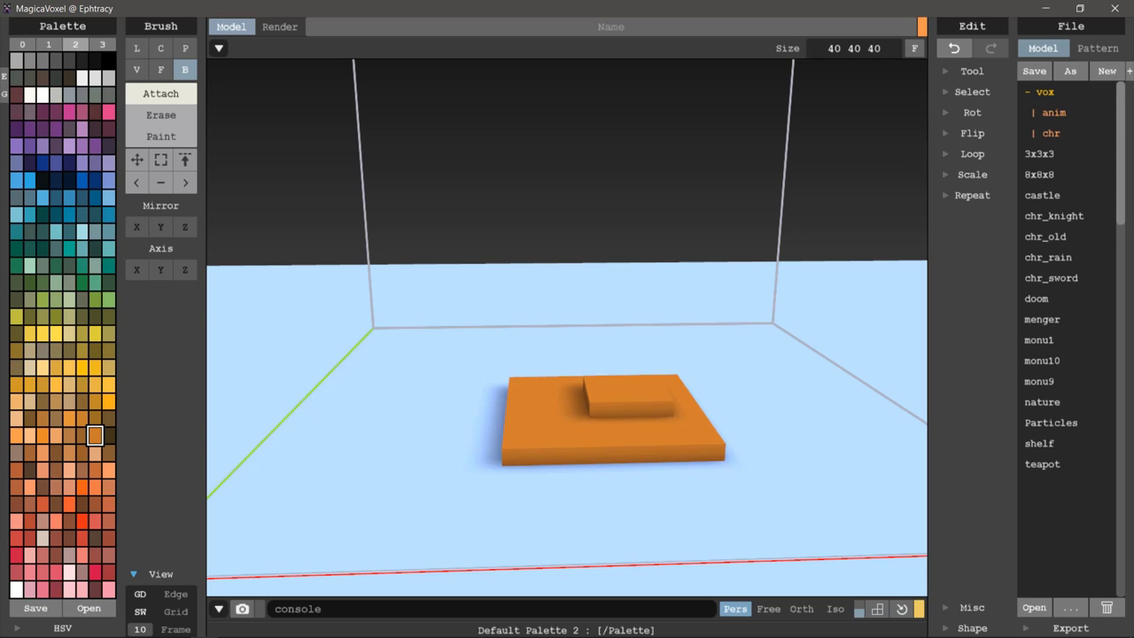
{"action": "left_click", "coordinate": [76, 44]}
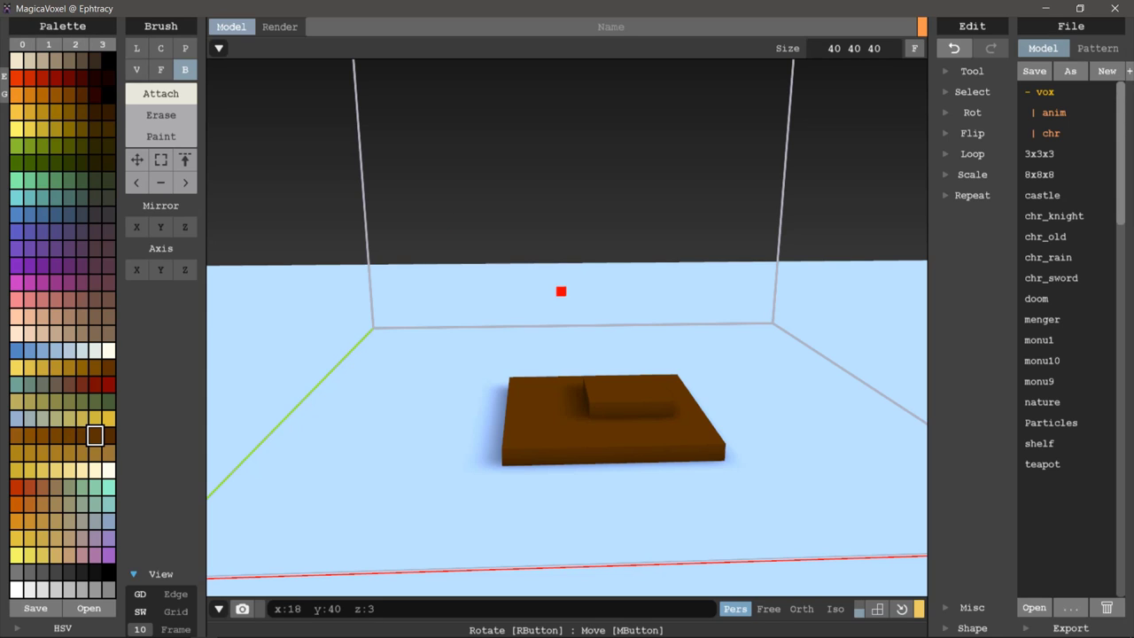
{"action": "left_click", "coordinate": [102, 44]}
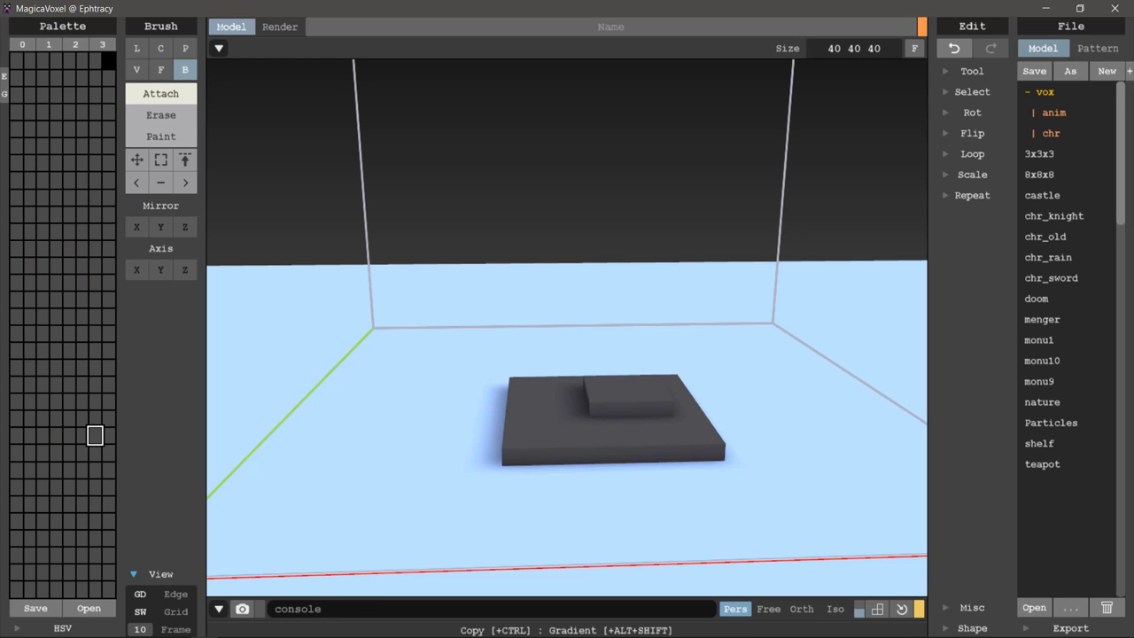
{"action": "left_click", "coordinate": [76, 44]}
- Paint the slab's front strip dark red, out to its right edge
{"action": "key", "text": "g"}
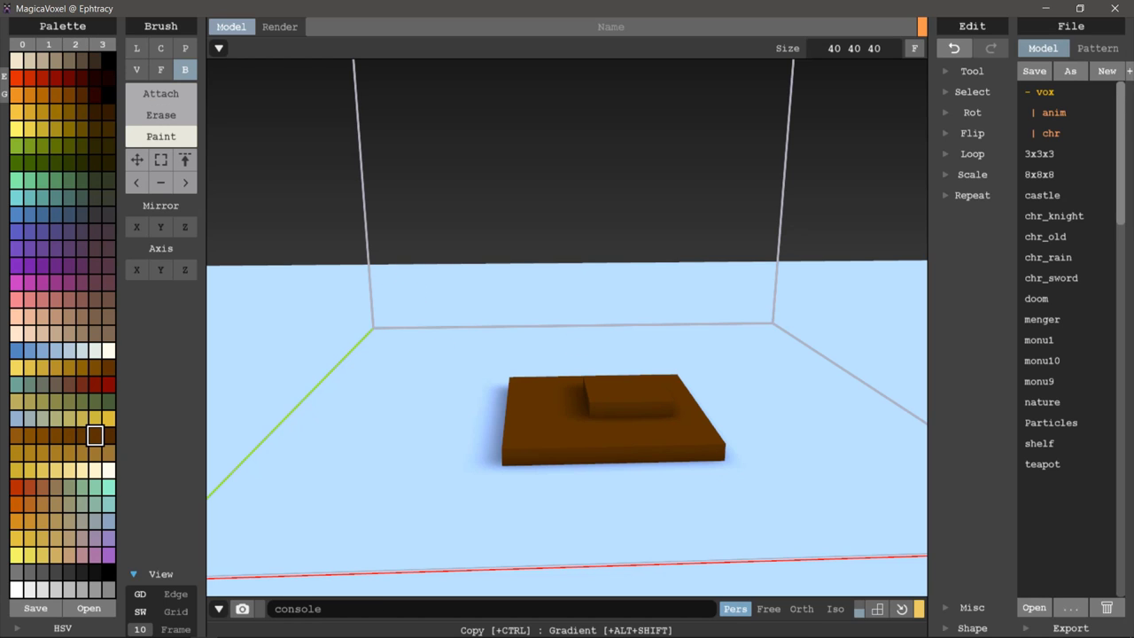
{"action": "left_click", "coordinate": [56, 78]}
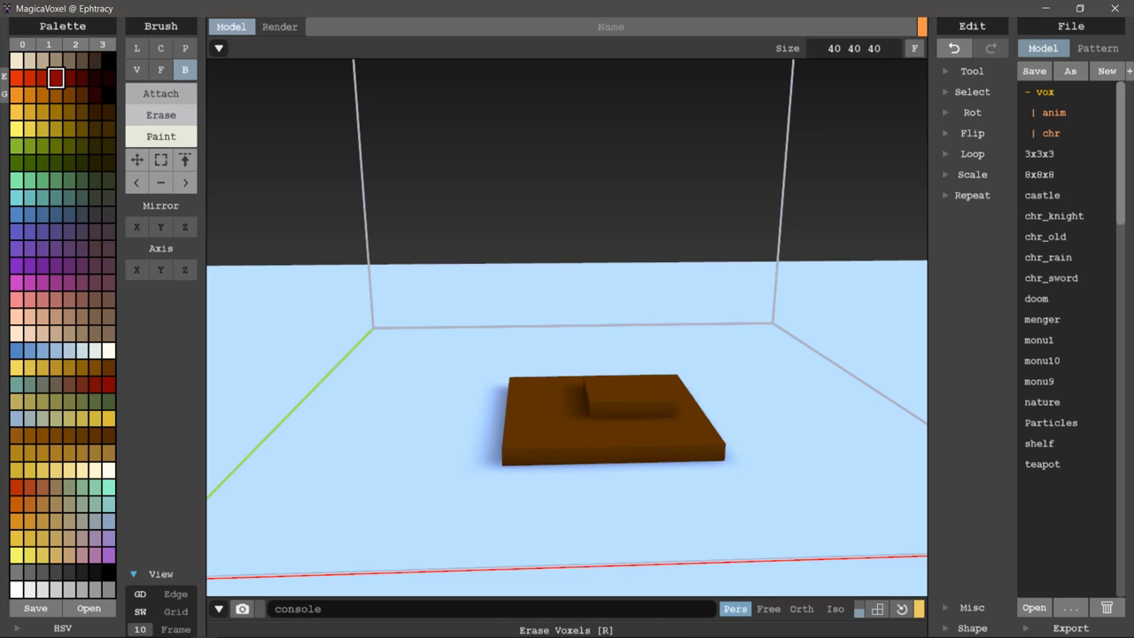
{"action": "left_click_drag", "start_coordinate": [536, 414], "coordinate": [684, 456]}
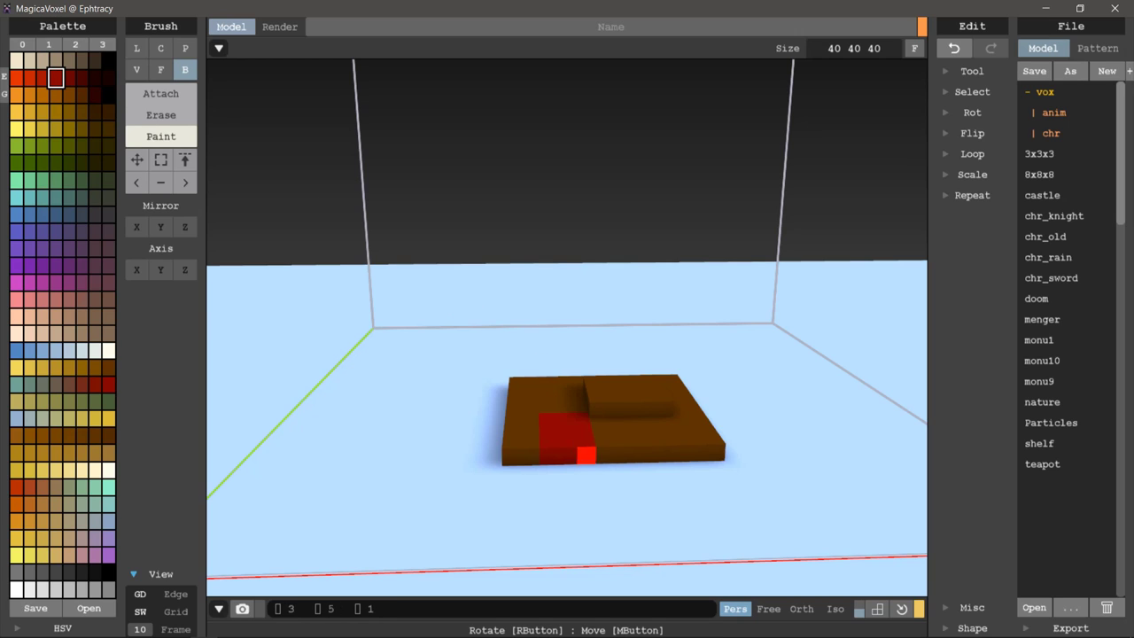
{"action": "left_click_drag", "start_coordinate": [700, 418], "coordinate": [719, 456]}
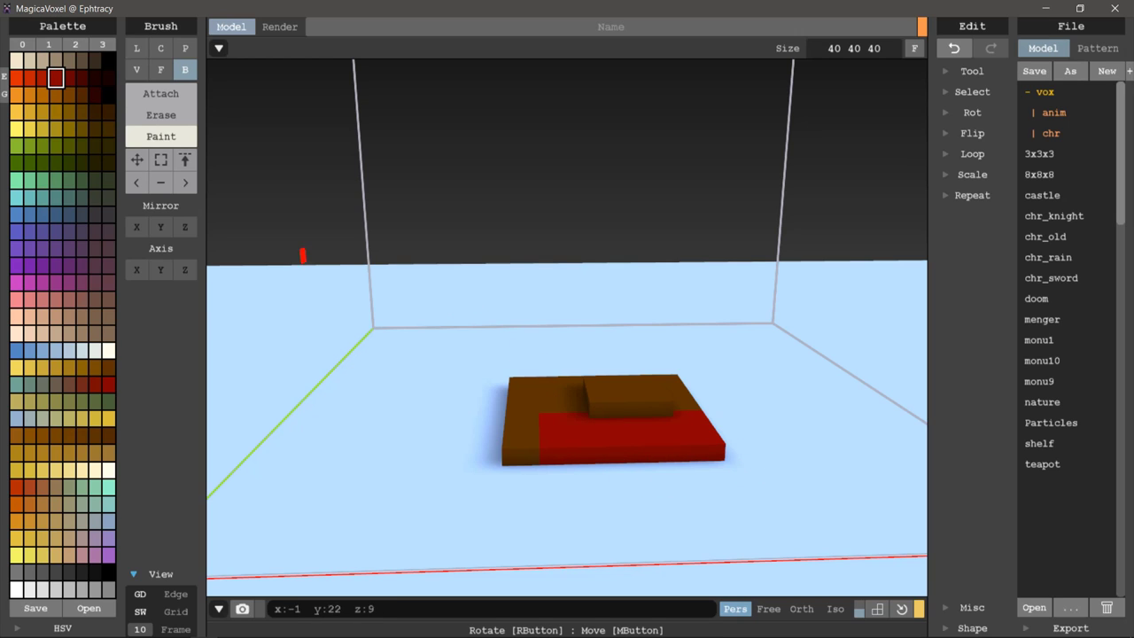
- Paint a brighter red patch at the slab's front-left corner
{"action": "left_click", "coordinate": [42, 78]}
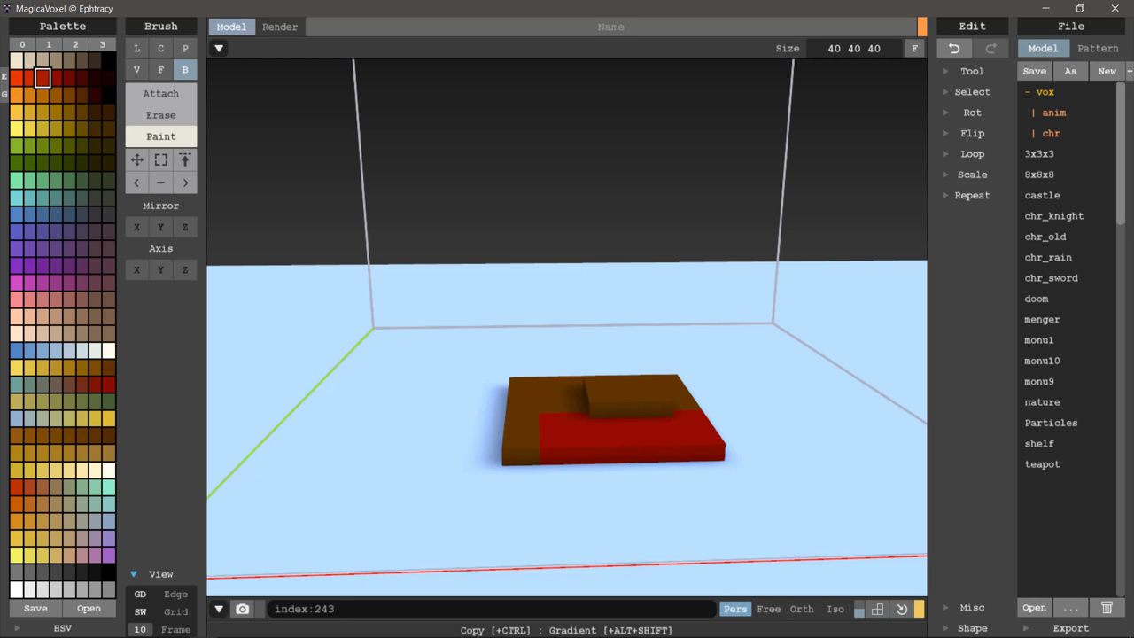
{"action": "left_click_drag", "start_coordinate": [530, 423], "coordinate": [567, 455]}
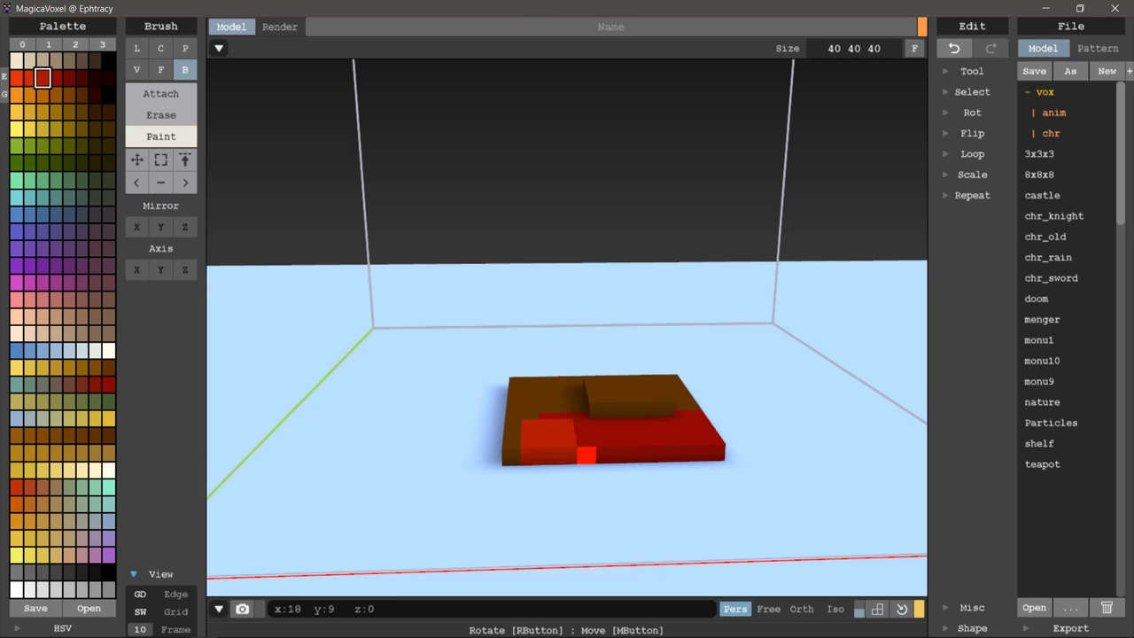
{"action": "scroll", "coordinate": [567, 455], "scroll_direction": "up", "scroll_amount": 5}
{"action": "mouse_move", "coordinate": [567, 455]}
{"action": "right_mouse_down"}
{"action": "mouse_move", "coordinate": [513, 339]}
{"action": "mouse_move", "coordinate": [529, 375]}
{"action": "mouse_move", "coordinate": [597, 380]}
{"action": "right_mouse_up"}
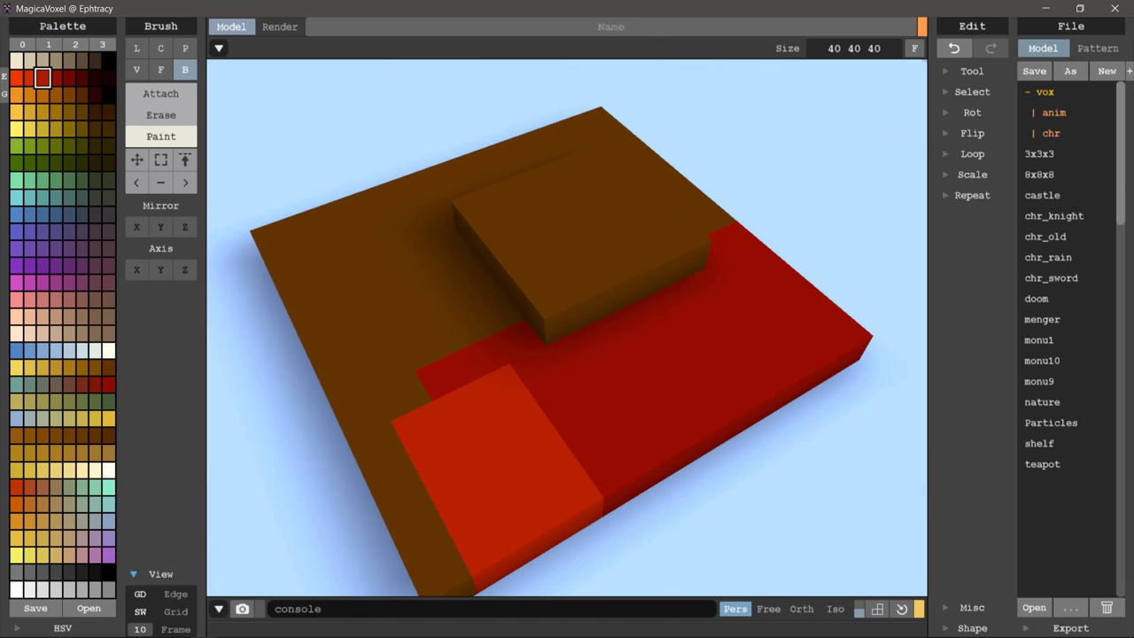
- Lighten the corner patch's red to 162 17 0, keeping the dark-red palette
{"action": "left_click", "coordinate": [62, 627]}
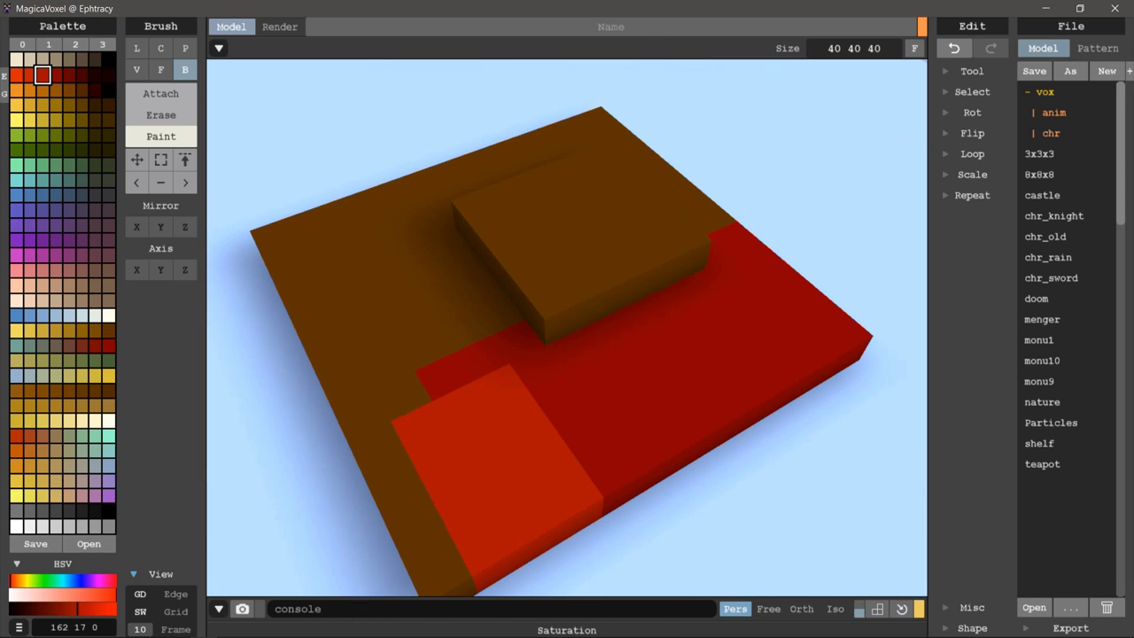
{"action": "left_click_drag", "start_coordinate": [113, 596], "coordinate": [92, 609]}
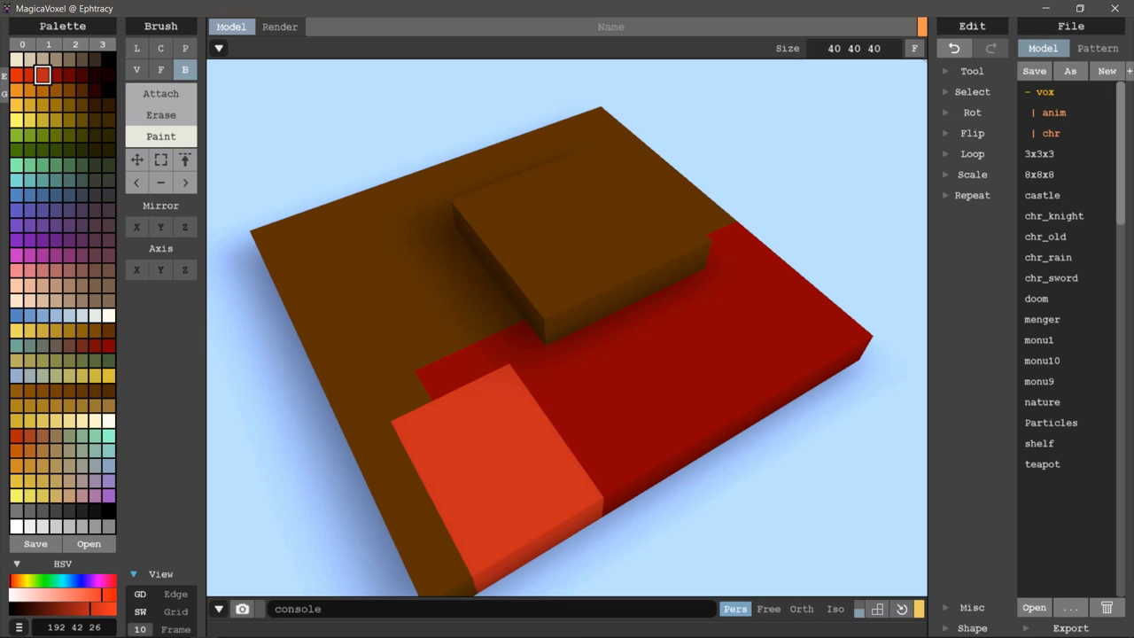
{"action": "left_click", "coordinate": [30, 75]}
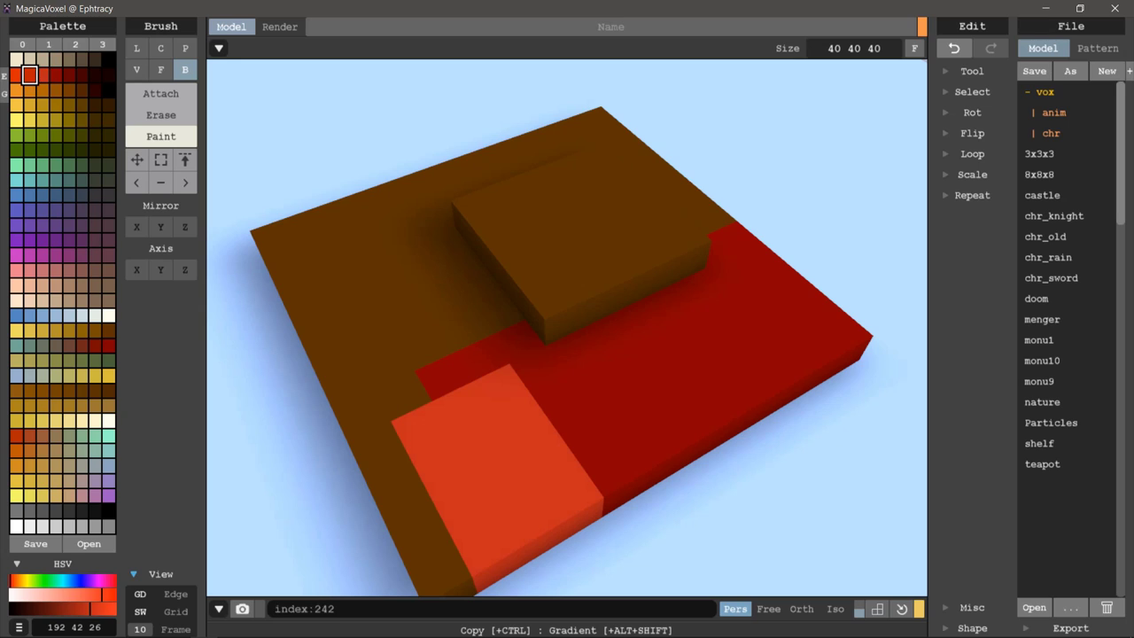
{"action": "left_click", "coordinate": [42, 75]}
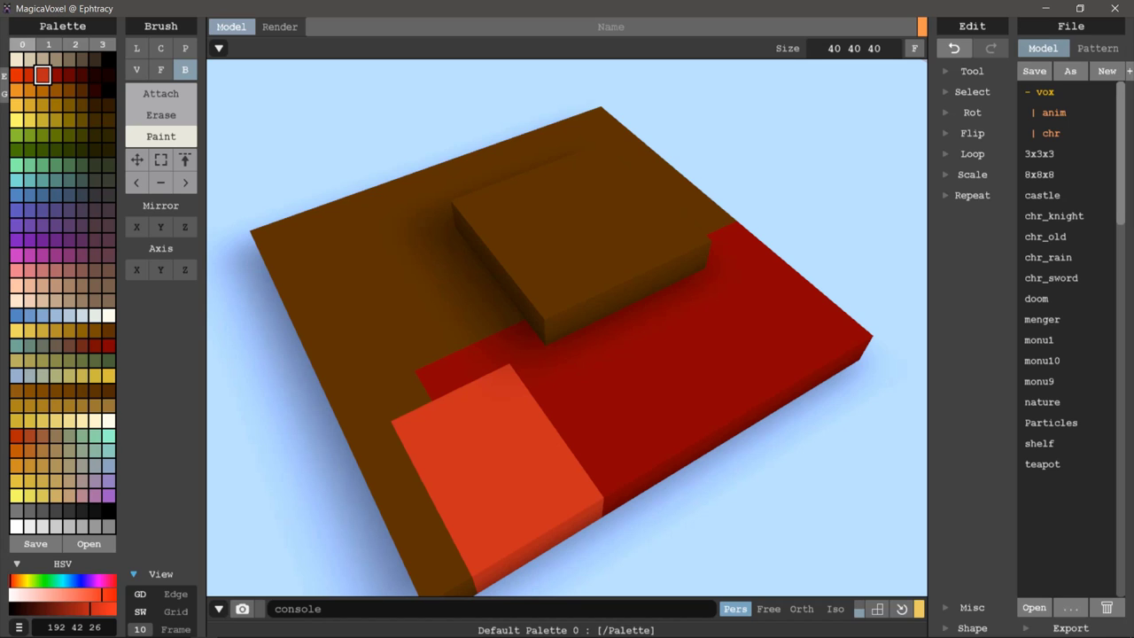
{"action": "left_click", "coordinate": [49, 45]}
{"action": "left_click", "coordinate": [75, 44]}
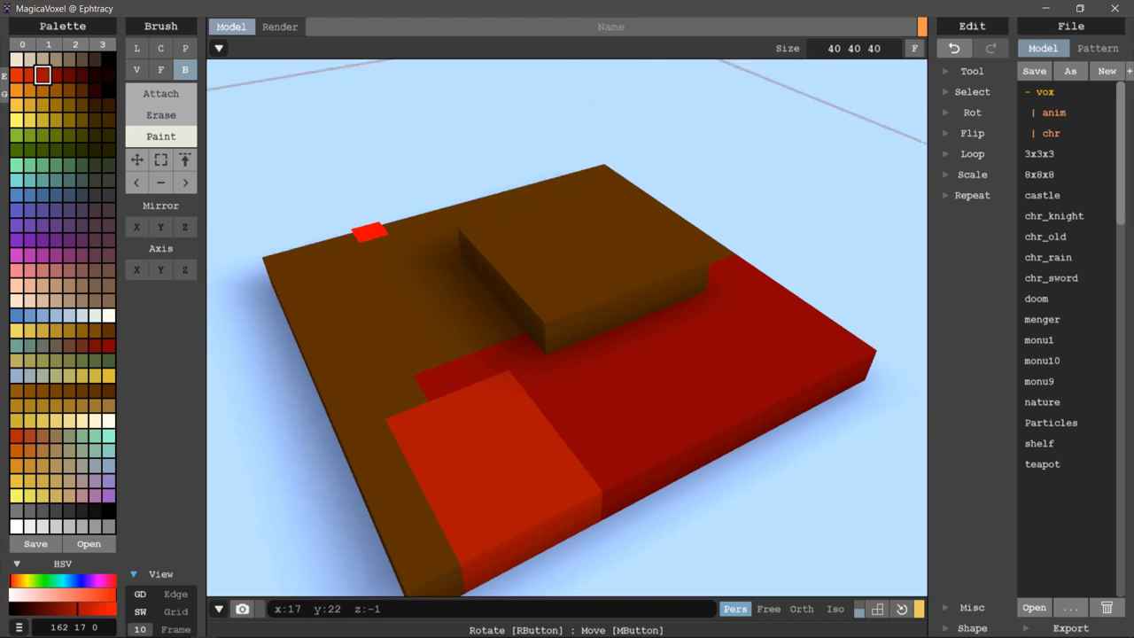
- Switch to grey palette 3 and delete all voxels from the model
{"action": "scroll", "coordinate": [366, 265], "scroll_direction": "down", "scroll_amount": 3}
{"action": "key", "text": "f"}
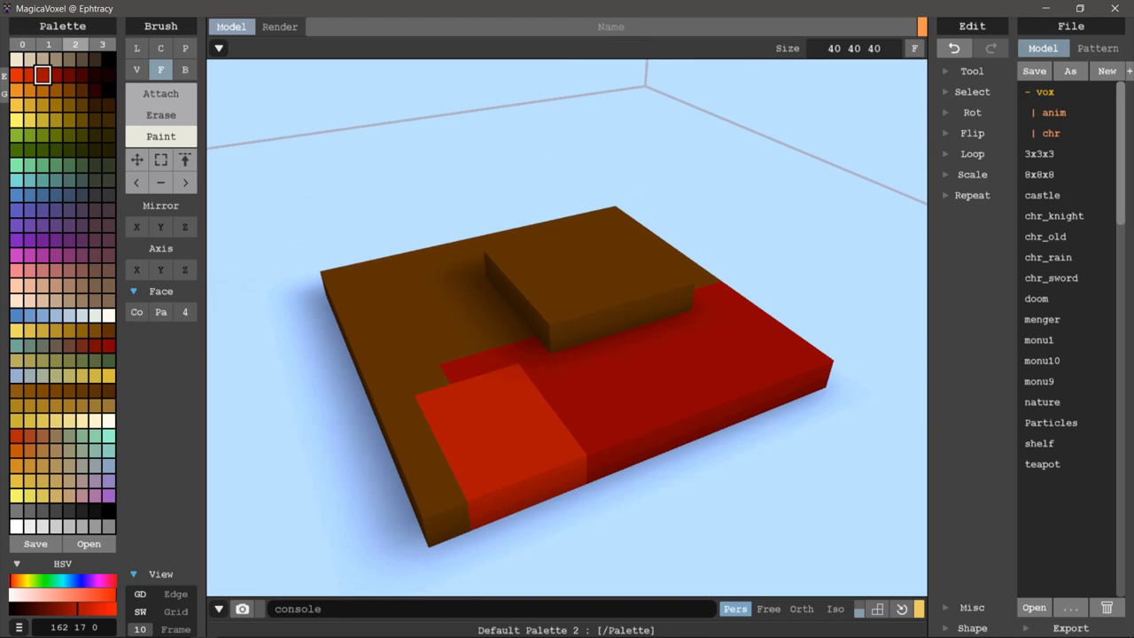
{"action": "left_click", "coordinate": [102, 44]}
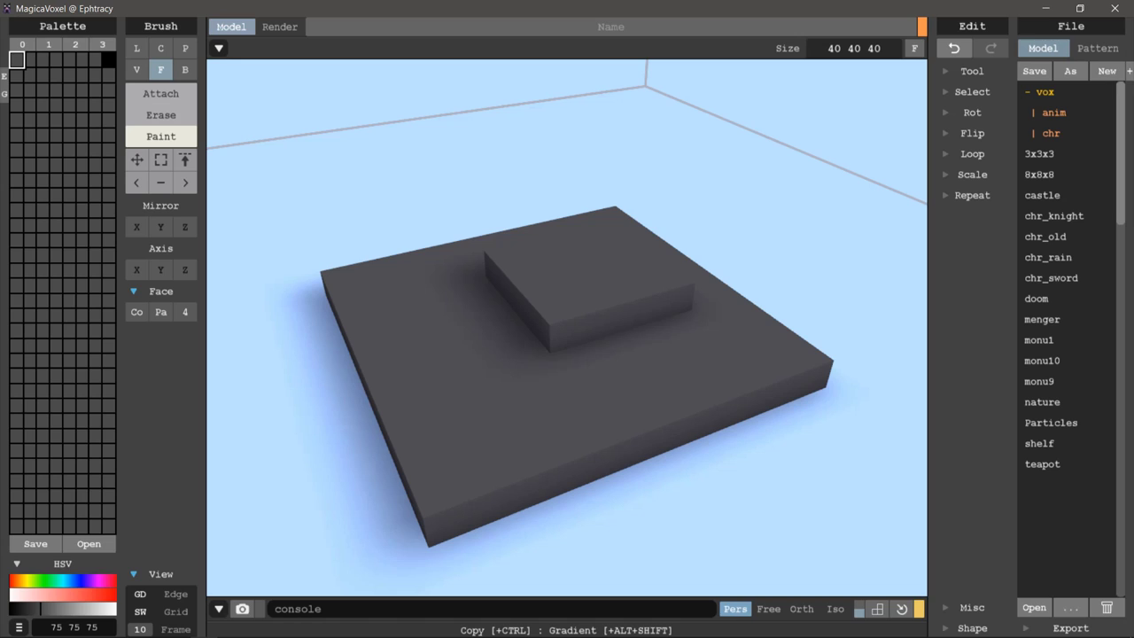
{"action": "scroll", "coordinate": [407, 238], "scroll_direction": "down", "scroll_amount": 3}
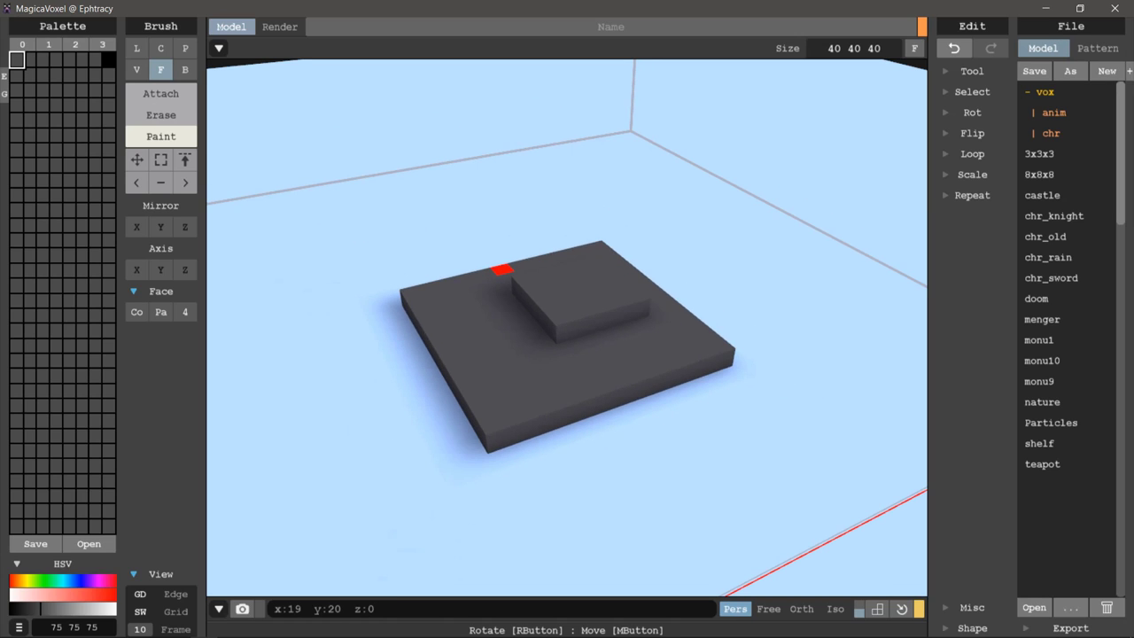
{"action": "key", "text": "ctrl+a"}
{"action": "key", "text": "Delete"}
- Draw a flat 6x5 slab on the floor with the Box brush in Attach mode
{"action": "key", "text": "b"}
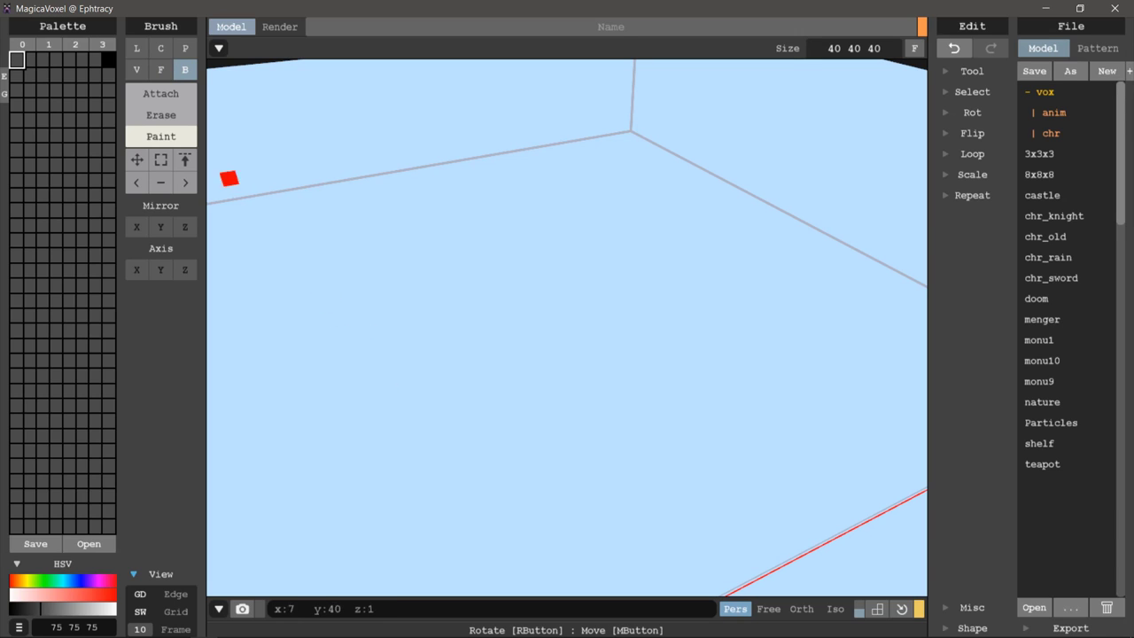
{"action": "left_click", "coordinate": [161, 93]}
{"action": "mouse_move", "coordinate": [395, 313]}
{"action": "left_mouse_down"}
{"action": "mouse_move", "coordinate": [532, 347]}
{"action": "mouse_move", "coordinate": [581, 378]}
{"action": "left_mouse_up"}
{"action": "key", "text": "f"}
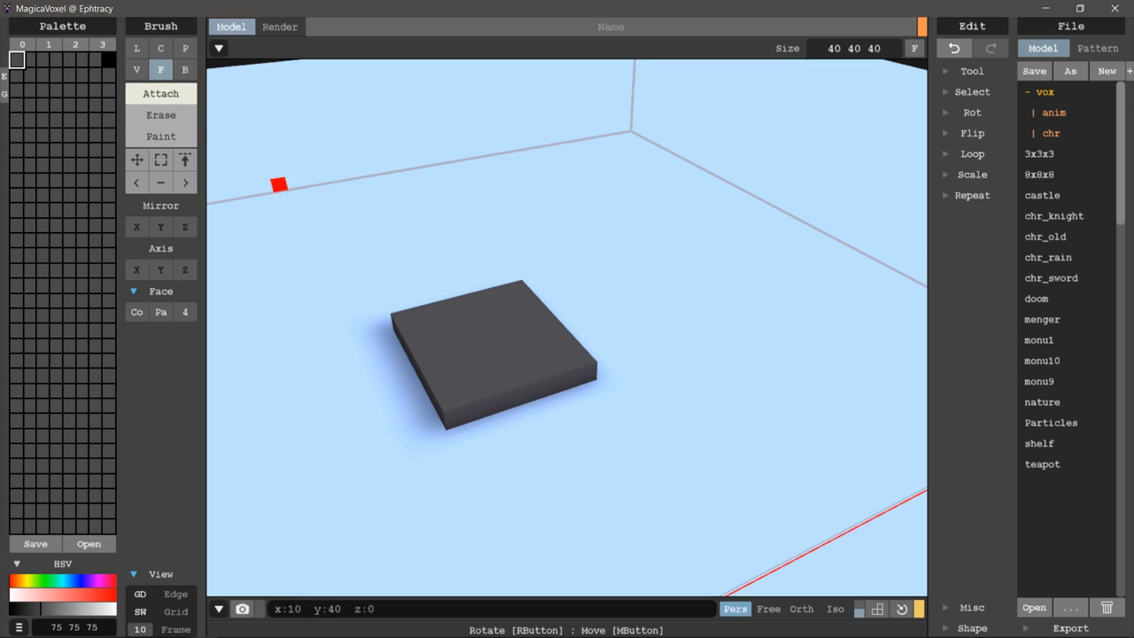
- Extrude the slab's top face upward and tune its height into a roughly cube-shaped block
{"action": "right_click_drag", "start_coordinate": [278, 183], "coordinate": [453, 319]}
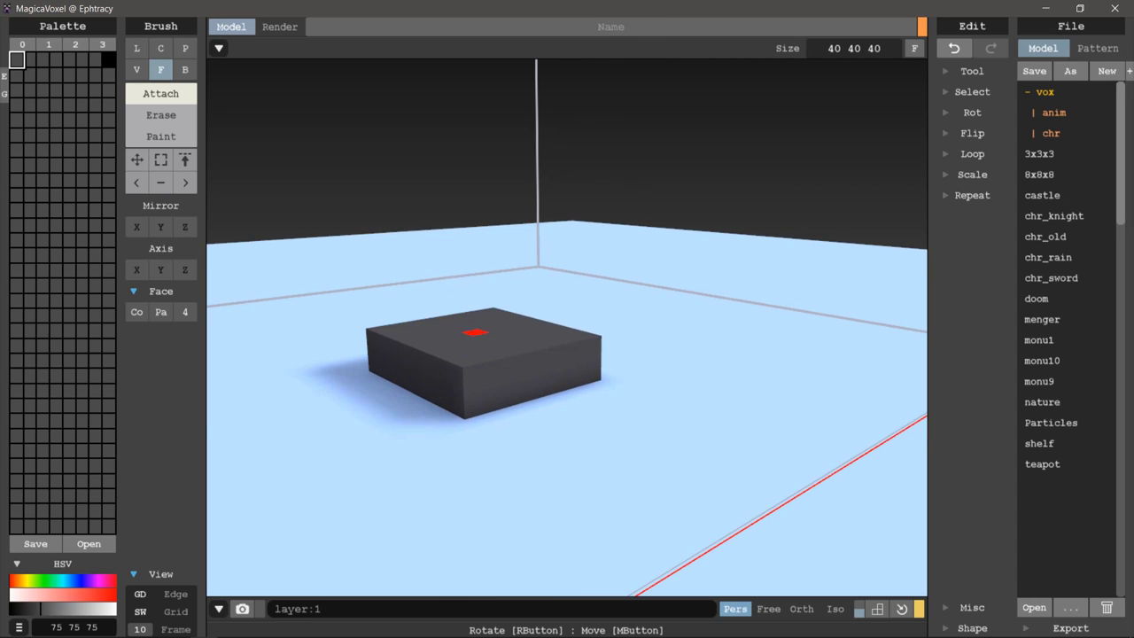
{"action": "mouse_move", "coordinate": [469, 342]}
{"action": "left_mouse_down"}
{"action": "mouse_move", "coordinate": [486, 152]}
{"action": "mouse_move", "coordinate": [506, 84]}
{"action": "left_mouse_up"}
{"action": "scroll", "coordinate": [512, 124], "scroll_direction": "up", "scroll_amount": 2}
{"action": "right_click_drag", "start_coordinate": [521, 200], "coordinate": [507, 255]}
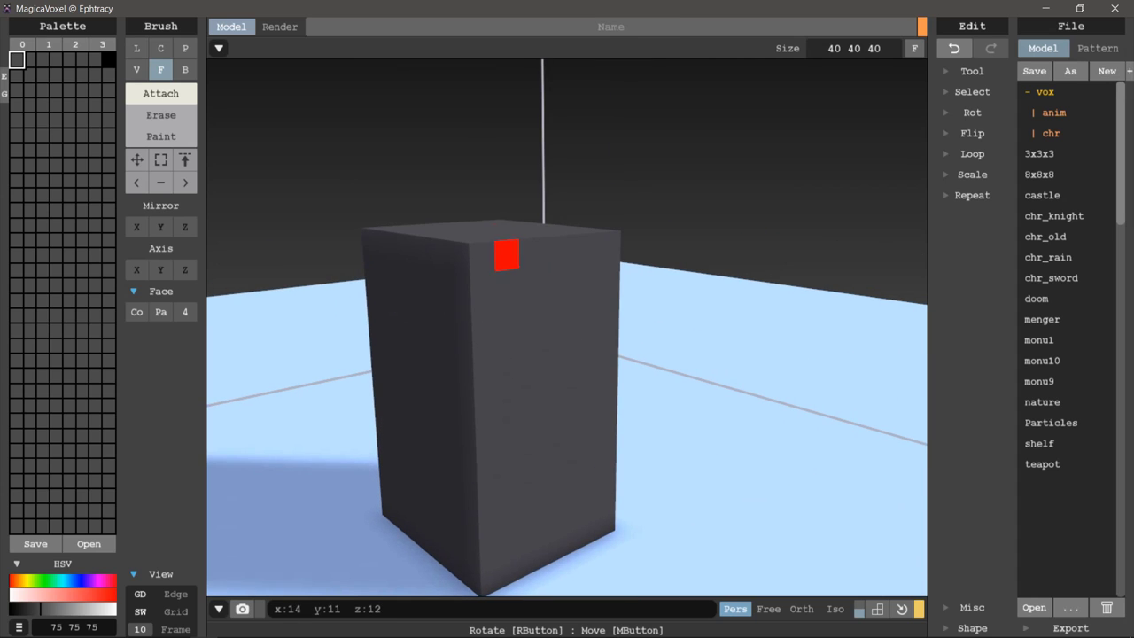
{"action": "mouse_move", "coordinate": [498, 221]}
{"action": "left_mouse_down"}
{"action": "mouse_move", "coordinate": [526, 413]}
{"action": "mouse_move", "coordinate": [534, 96]}
{"action": "mouse_move", "coordinate": [530, 336]}
{"action": "mouse_move", "coordinate": [530, 169]}
{"action": "left_mouse_up"}
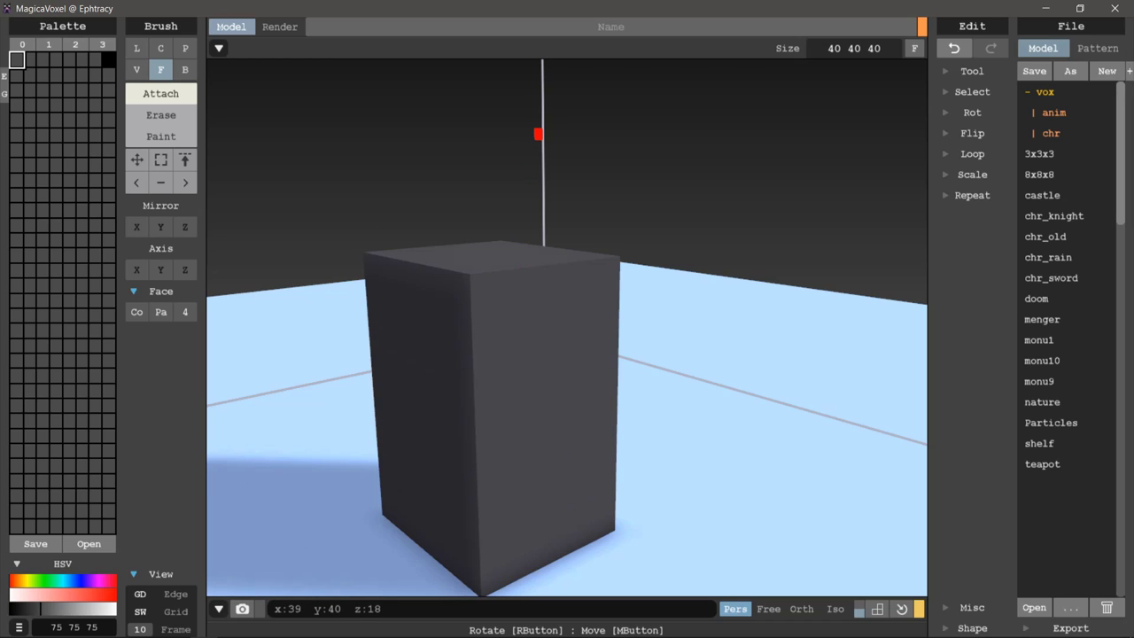
{"action": "left_click_drag", "start_coordinate": [504, 238], "coordinate": [510, 422]}
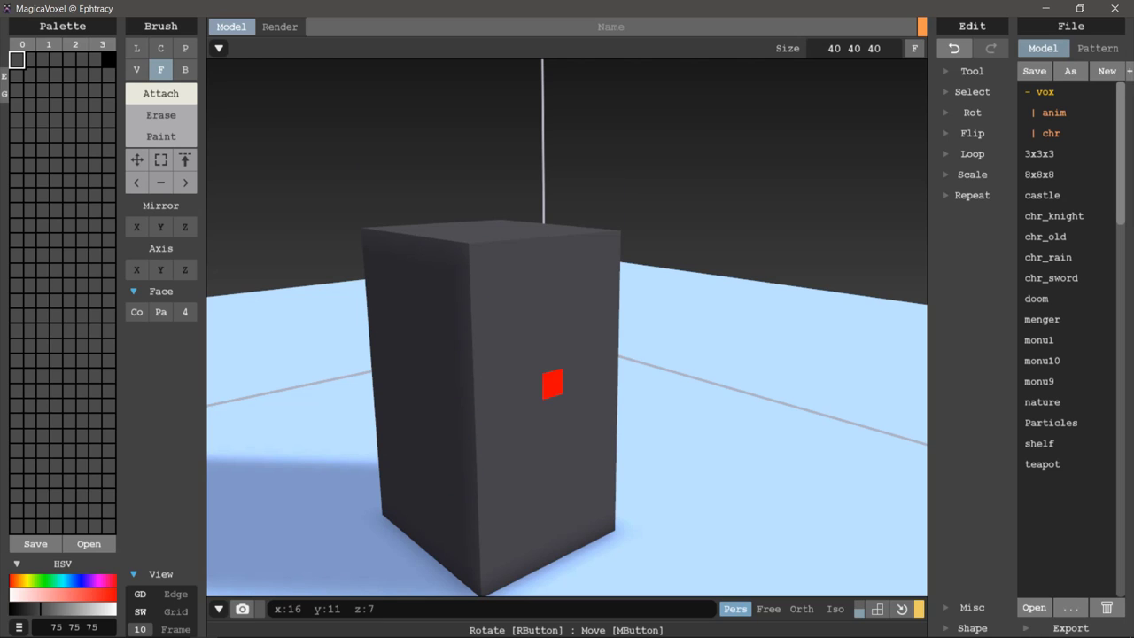
{"action": "mouse_move", "coordinate": [505, 223]}
{"action": "left_mouse_down"}
{"action": "mouse_move", "coordinate": [508, 312]}
{"action": "mouse_move", "coordinate": [529, 73]}
{"action": "left_mouse_up"}
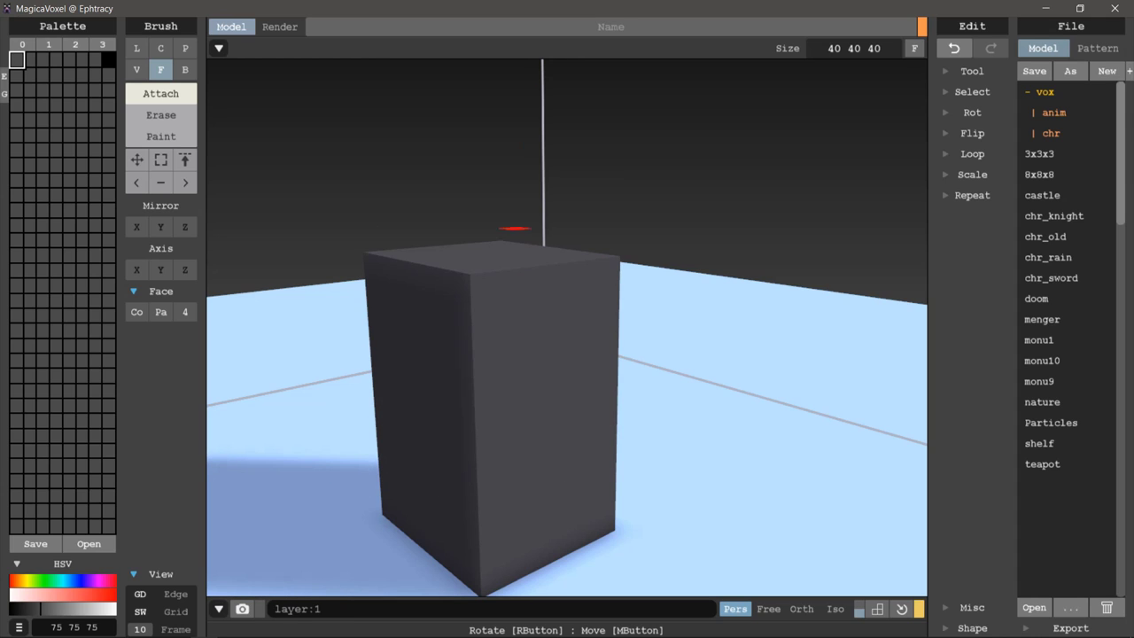
{"action": "mouse_move", "coordinate": [537, 133]}
{"action": "right_mouse_down"}
{"action": "mouse_move", "coordinate": [472, 325]}
{"action": "mouse_move", "coordinate": [709, 286]}
{"action": "mouse_move", "coordinate": [687, 305]}
{"action": "mouse_move", "coordinate": [545, 306]}
{"action": "right_mouse_up"}
{"action": "mouse_move", "coordinate": [464, 372]}
{"action": "right_mouse_down"}
{"action": "mouse_move", "coordinate": [405, 322]}
{"action": "mouse_move", "coordinate": [470, 256]}
{"action": "mouse_move", "coordinate": [499, 351]}
{"action": "mouse_move", "coordinate": [544, 271]}
{"action": "mouse_move", "coordinate": [655, 271]}
{"action": "mouse_move", "coordinate": [562, 334]}
{"action": "mouse_move", "coordinate": [584, 398]}
{"action": "mouse_move", "coordinate": [661, 296]}
{"action": "mouse_move", "coordinate": [681, 397]}
{"action": "right_mouse_up"}
{"action": "middle_click_drag", "start_coordinate": [681, 397], "coordinate": [514, 302]}
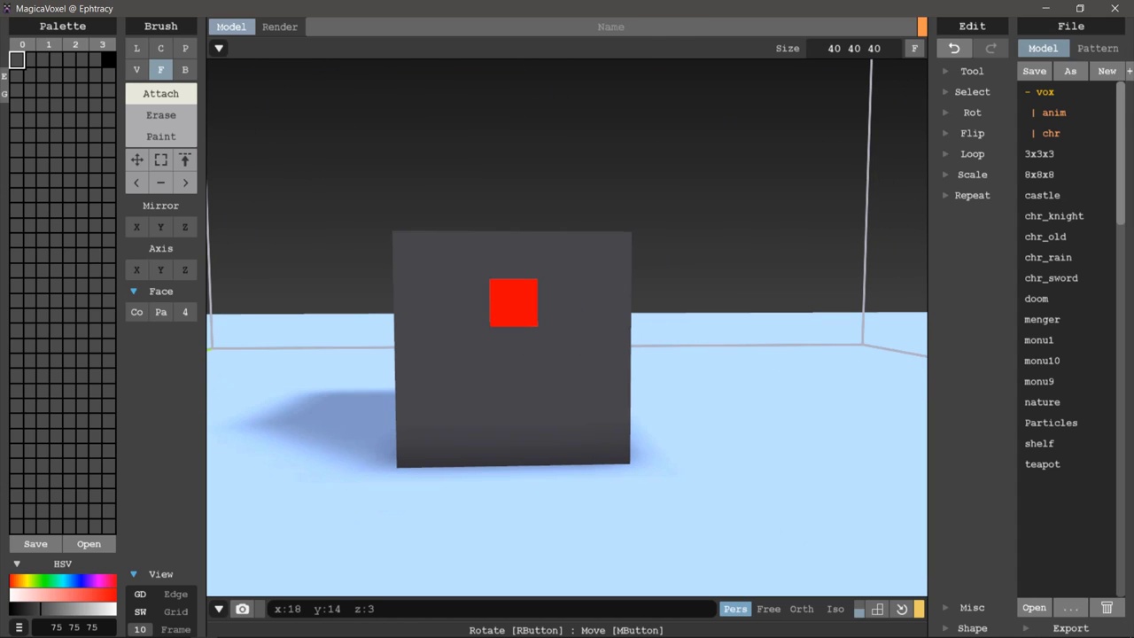
{"action": "mouse_move", "coordinate": [513, 303]}
{"action": "right_mouse_down"}
{"action": "mouse_move", "coordinate": [542, 302]}
{"action": "mouse_move", "coordinate": [488, 322]}
{"action": "mouse_move", "coordinate": [599, 307]}
{"action": "mouse_move", "coordinate": [611, 316]}
{"action": "right_mouse_up"}
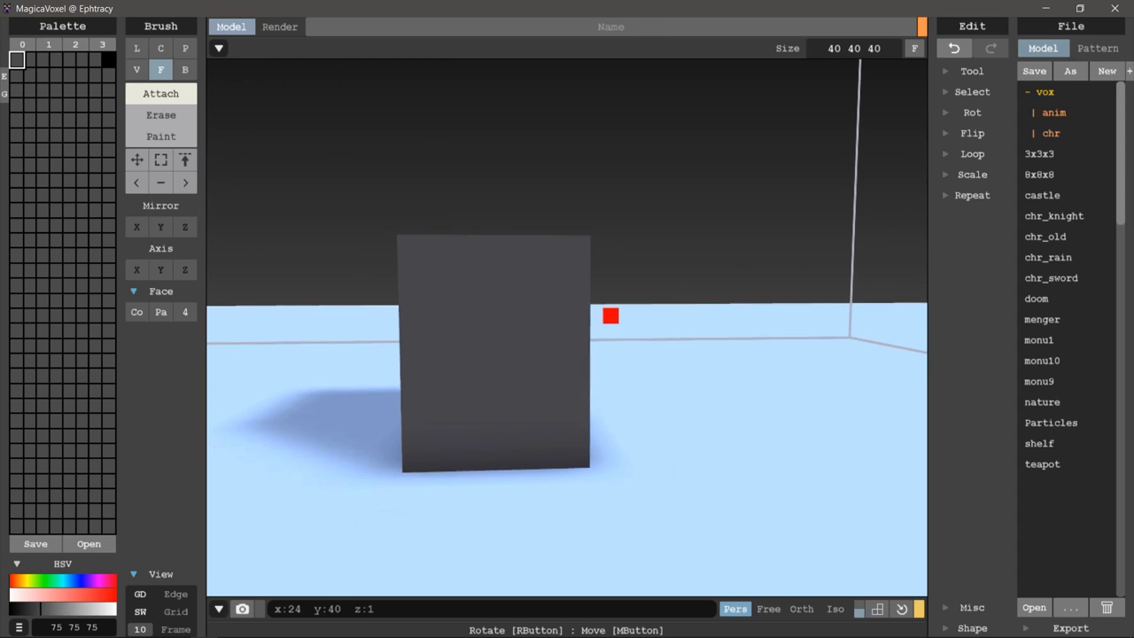
- Cut a 2x1x2 notch in the front bottom and push it through to the back
{"action": "key", "text": "b"}
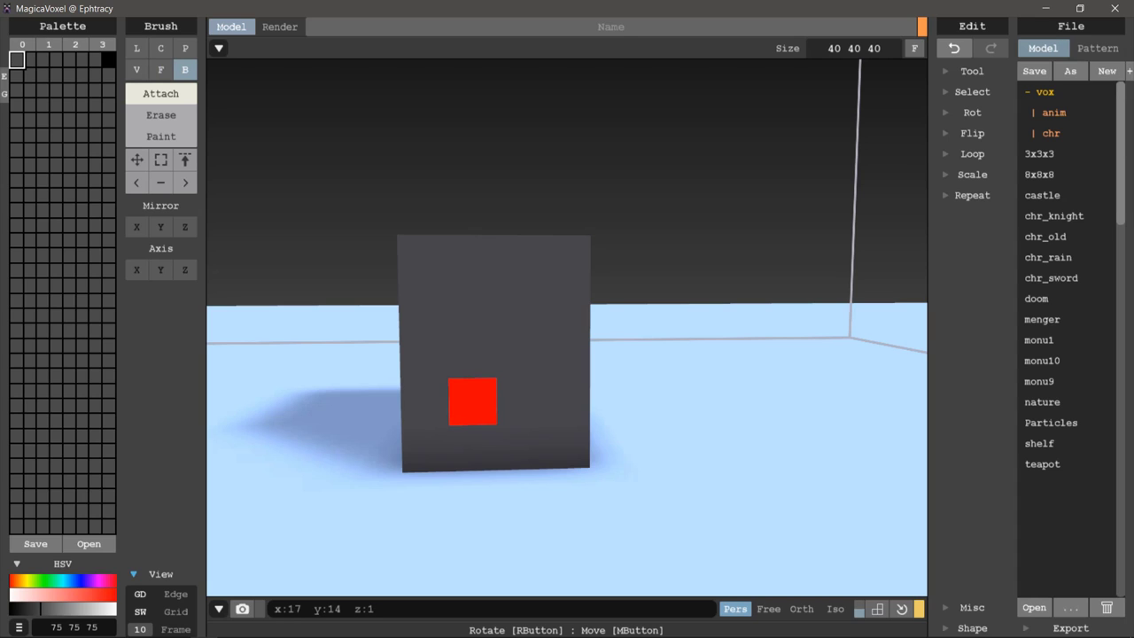
{"action": "mouse_move", "coordinate": [472, 401]}
{"action": "left_mouse_down"}
{"action": "mouse_move", "coordinate": [520, 402]}
{"action": "mouse_move", "coordinate": [520, 446]}
{"action": "left_mouse_up"}
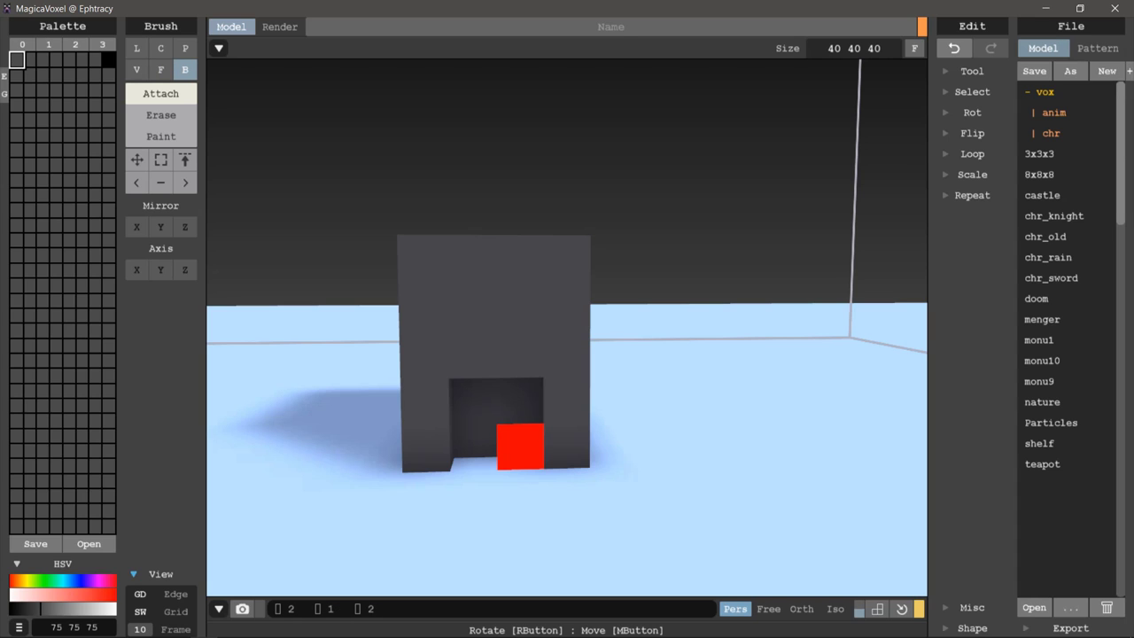
{"action": "right_click_drag", "start_coordinate": [520, 445], "coordinate": [571, 453]}
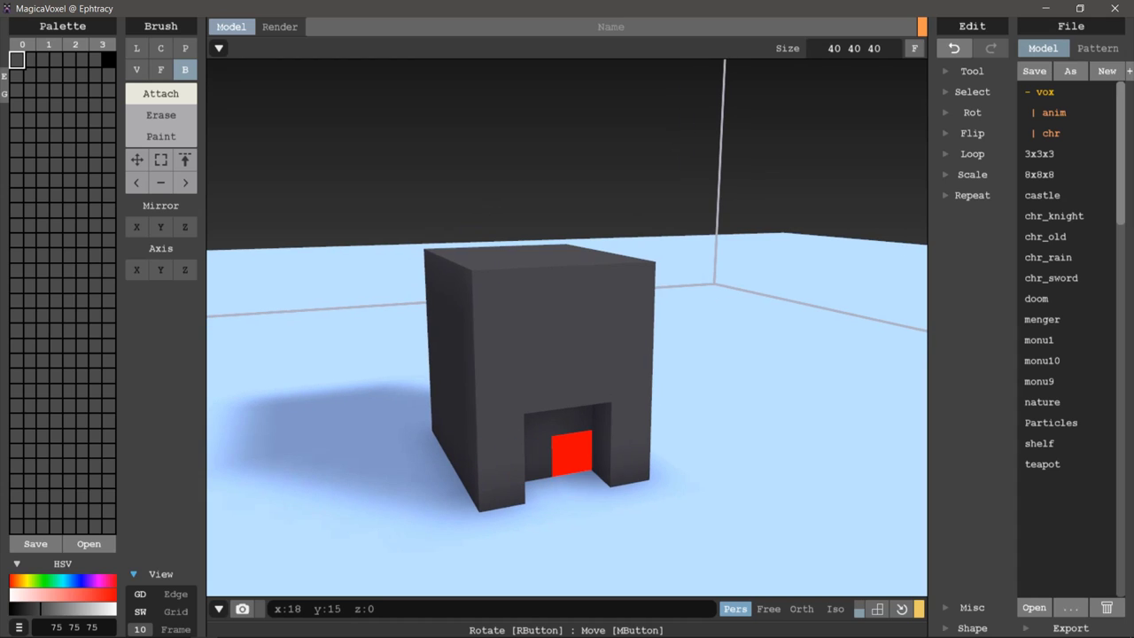
{"action": "key", "text": "f"}
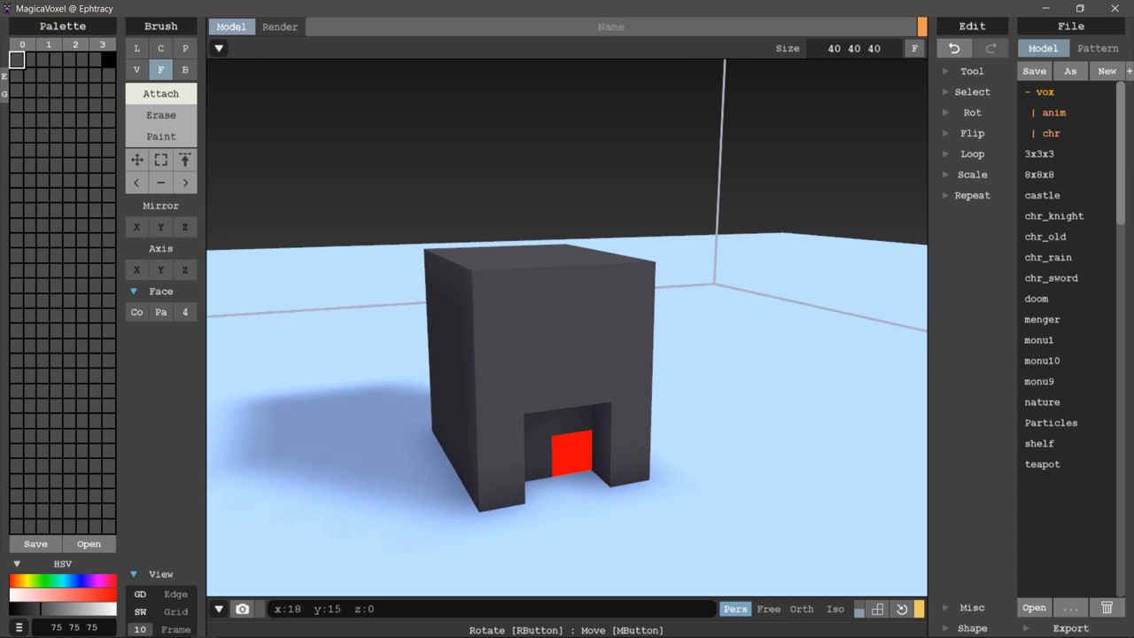
{"action": "left_click", "coordinate": [574, 452]}
- Trim the body's left side, removing three layers and restoring one
{"action": "mouse_move", "coordinate": [359, 325]}
{"action": "right_mouse_down"}
{"action": "mouse_move", "coordinate": [418, 349]}
{"action": "mouse_move", "coordinate": [325, 375]}
{"action": "mouse_move", "coordinate": [437, 364]}
{"action": "mouse_move", "coordinate": [384, 362]}
{"action": "mouse_move", "coordinate": [400, 314]}
{"action": "mouse_move", "coordinate": [380, 316]}
{"action": "mouse_move", "coordinate": [418, 321]}
{"action": "mouse_move", "coordinate": [455, 354]}
{"action": "mouse_move", "coordinate": [359, 394]}
{"action": "right_mouse_up"}
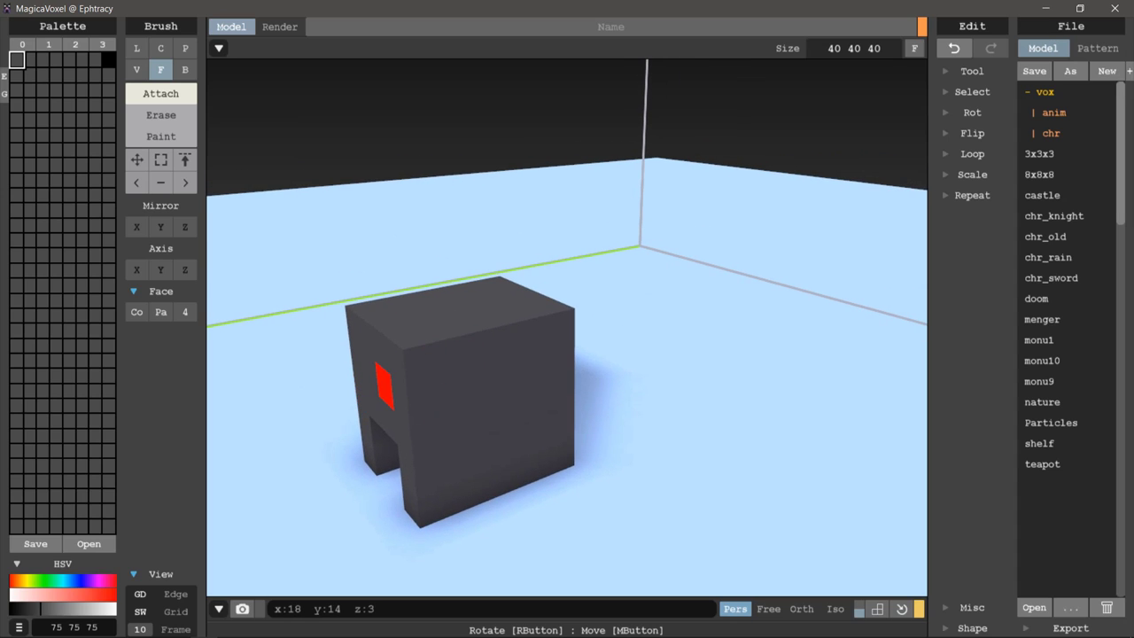
{"action": "key", "text": "ctrl+z"}
{"action": "key", "text": "ctrl+z"}
{"action": "key", "text": "ctrl+z"}
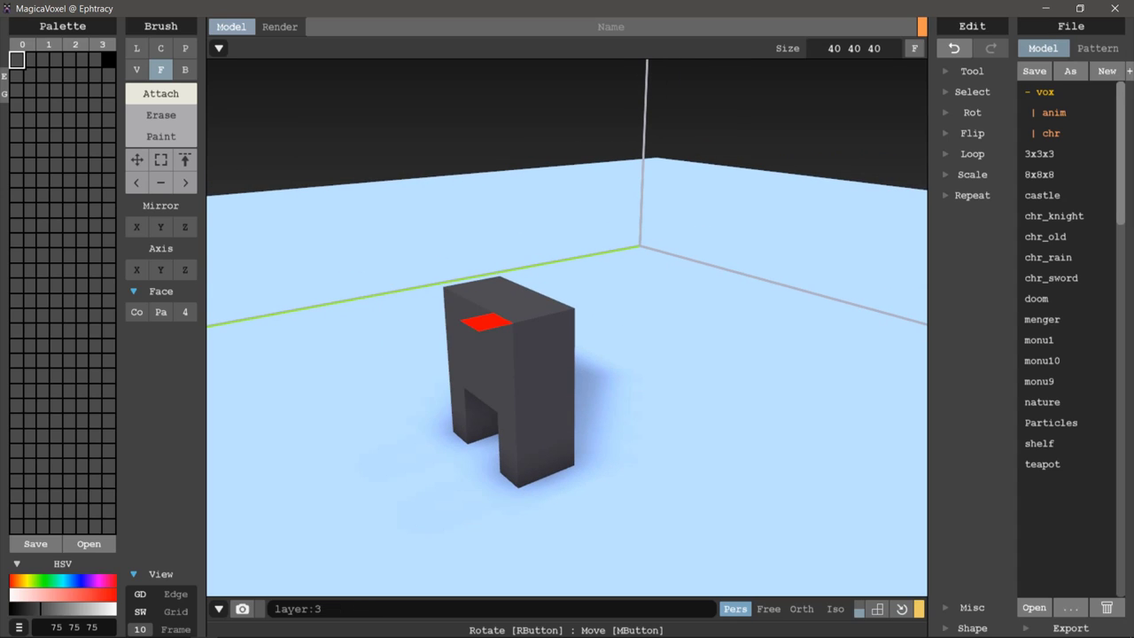
{"action": "key", "text": "ctrl+y"}
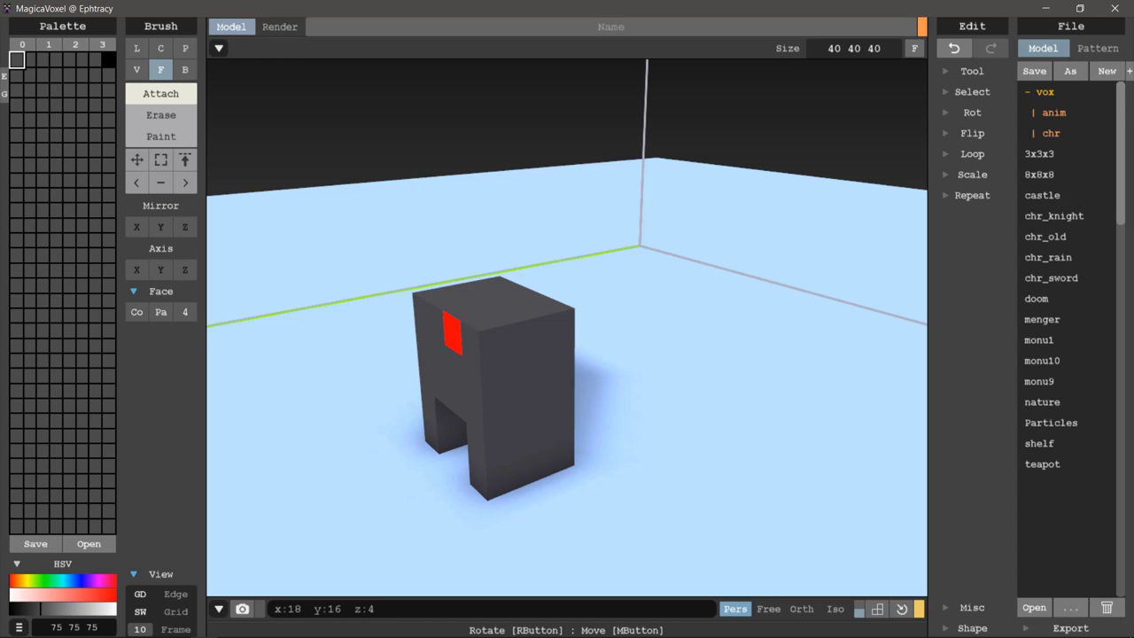
{"action": "mouse_move", "coordinate": [552, 324]}
{"action": "right_mouse_down"}
{"action": "mouse_move", "coordinate": [598, 377]}
{"action": "mouse_move", "coordinate": [688, 296]}
{"action": "mouse_move", "coordinate": [730, 373]}
{"action": "mouse_move", "coordinate": [716, 313]}
{"action": "mouse_move", "coordinate": [625, 301]}
{"action": "mouse_move", "coordinate": [628, 366]}
{"action": "right_mouse_up"}
{"action": "key", "text": "b"}
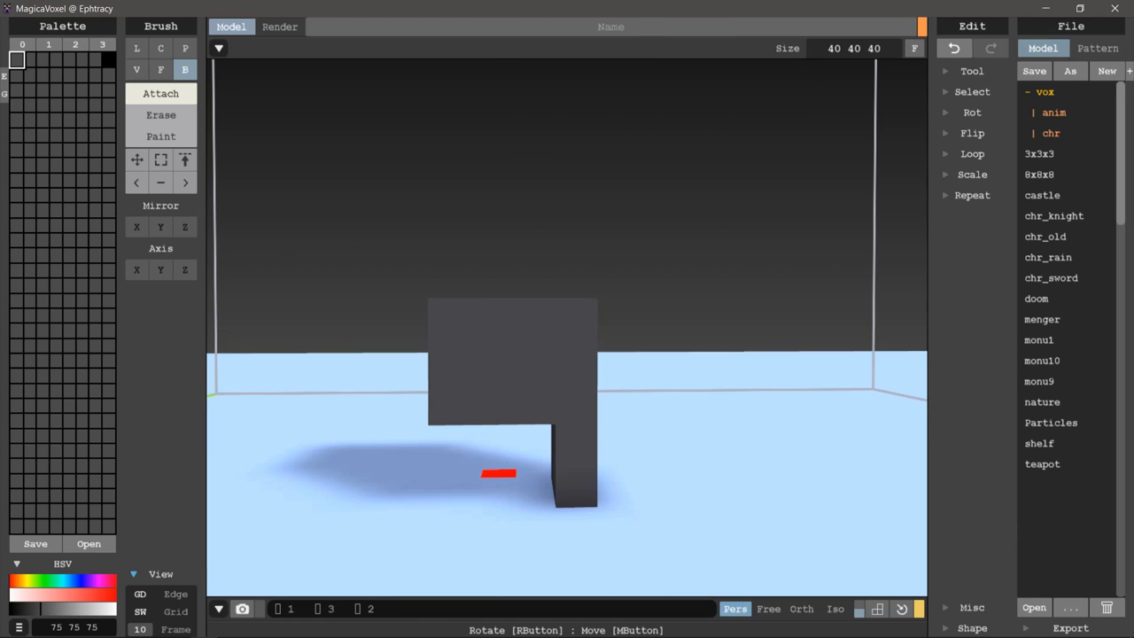
{"action": "mouse_move", "coordinate": [575, 485]}
{"action": "right_mouse_down"}
{"action": "mouse_move", "coordinate": [455, 398]}
{"action": "mouse_move", "coordinate": [544, 422]}
{"action": "mouse_move", "coordinate": [535, 486]}
{"action": "mouse_move", "coordinate": [559, 425]}
{"action": "mouse_move", "coordinate": [501, 425]}
{"action": "mouse_move", "coordinate": [474, 494]}
{"action": "mouse_move", "coordinate": [620, 418]}
{"action": "mouse_move", "coordinate": [676, 410]}
{"action": "mouse_move", "coordinate": [652, 502]}
{"action": "right_mouse_up"}
- Draw two flat boxes on the floor beside the body
{"action": "mouse_move", "coordinate": [653, 502]}
{"action": "left_mouse_down"}
{"action": "mouse_move", "coordinate": [649, 523]}
{"action": "mouse_move", "coordinate": [700, 531]}
{"action": "left_mouse_up"}
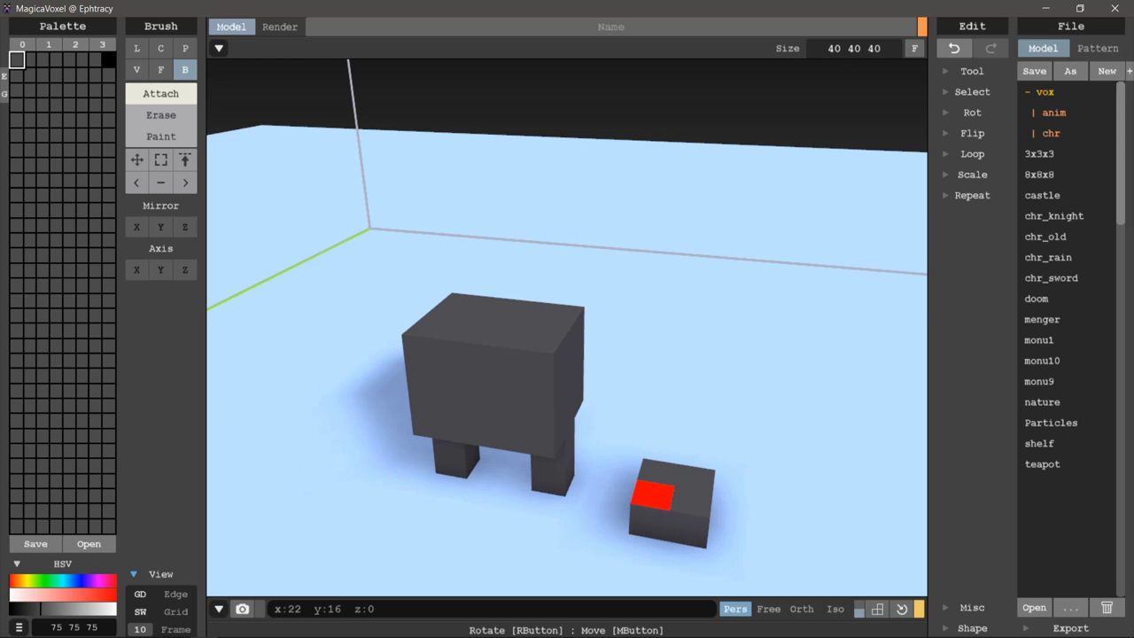
{"action": "mouse_move", "coordinate": [696, 479]}
{"action": "right_mouse_down"}
{"action": "mouse_move", "coordinate": [629, 437]}
{"action": "mouse_move", "coordinate": [679, 393]}
{"action": "mouse_move", "coordinate": [611, 447]}
{"action": "right_mouse_up"}
{"action": "left_click_drag", "start_coordinate": [641, 442], "coordinate": [685, 454]}
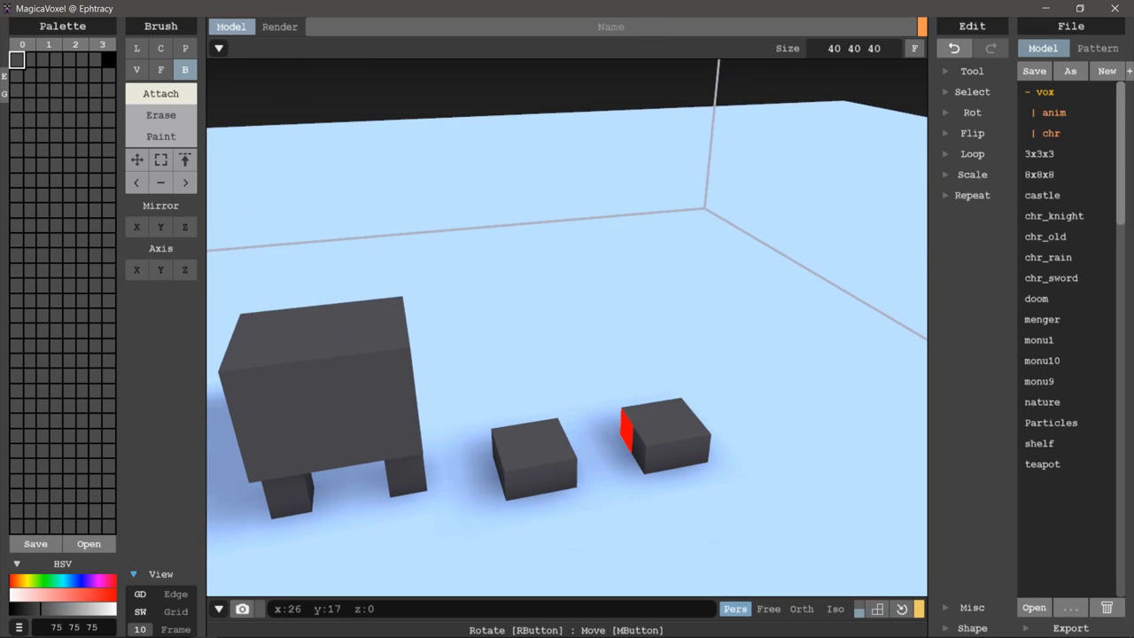
{"action": "mouse_move", "coordinate": [626, 430]}
{"action": "right_mouse_down"}
{"action": "mouse_move", "coordinate": [519, 354]}
{"action": "mouse_move", "coordinate": [478, 357]}
{"action": "right_mouse_up"}
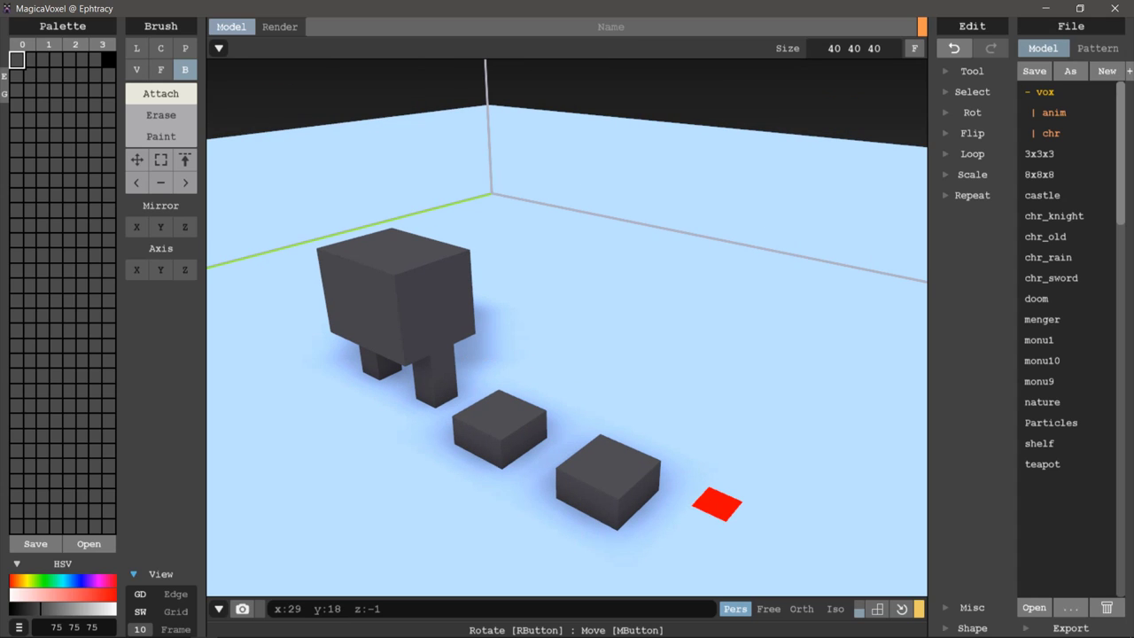
- Build two stacked two-voxel columns on the floor next to the boxes
{"action": "left_click", "coordinate": [732, 538]}
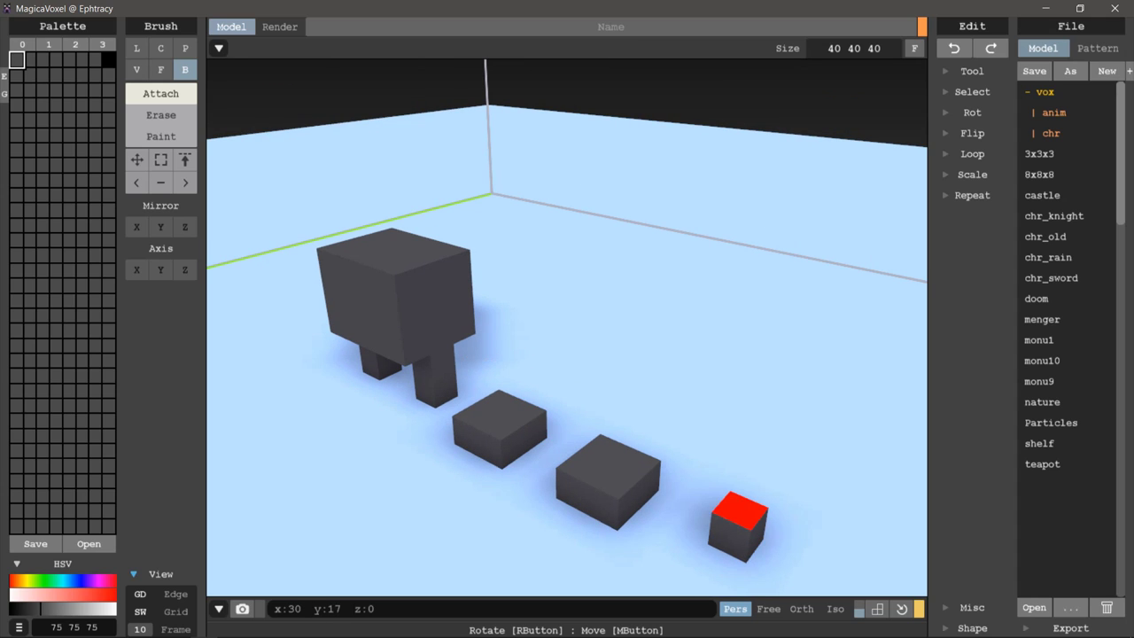
{"action": "left_click", "coordinate": [738, 512]}
{"action": "right_click_drag", "start_coordinate": [739, 416], "coordinate": [788, 489]}
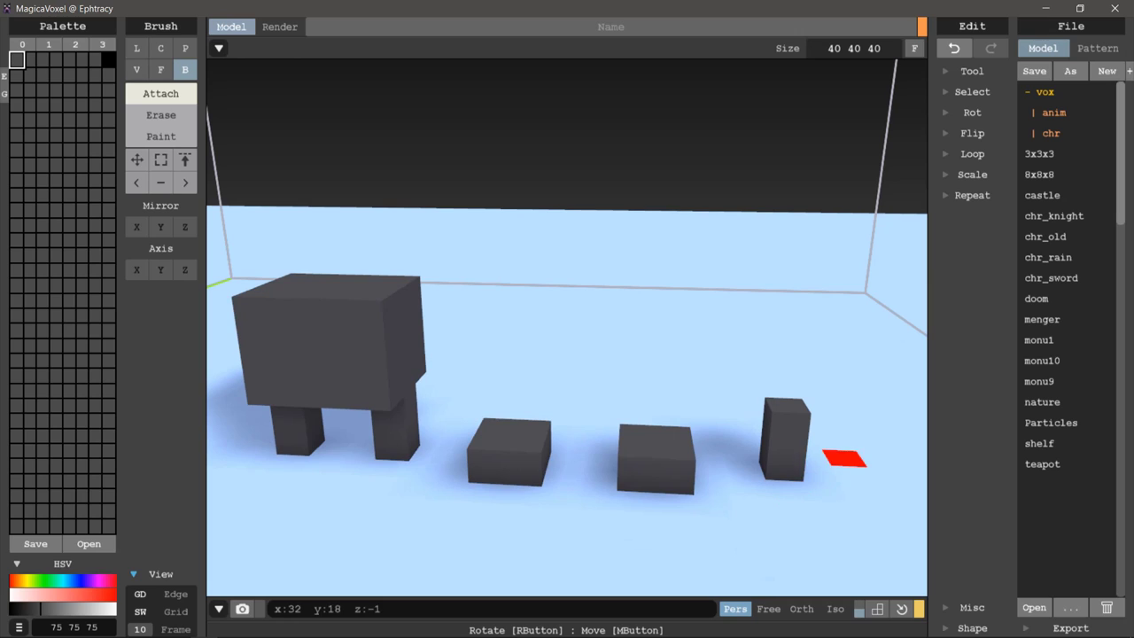
{"action": "left_click", "coordinate": [844, 458]}
{"action": "left_click", "coordinate": [857, 461]}
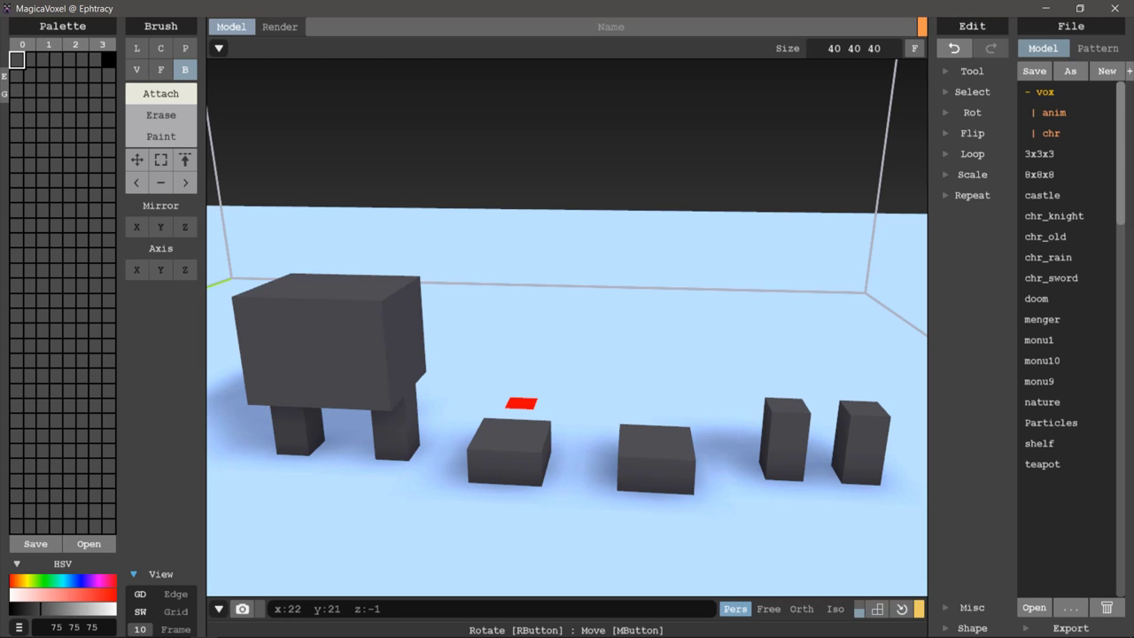
- Extrude both flat blocks up by two layers with the Face brush
{"action": "right_click_drag", "start_coordinate": [521, 403], "coordinate": [516, 438]}
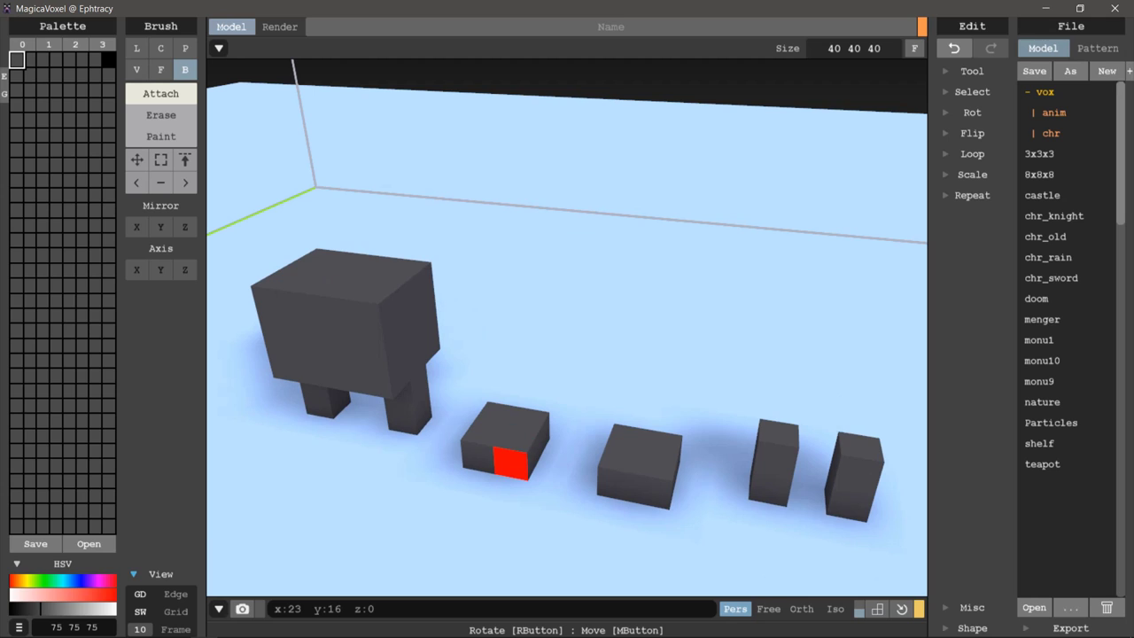
{"action": "key", "text": "f"}
{"action": "left_click", "coordinate": [510, 461]}
{"action": "left_click", "coordinate": [615, 481]}
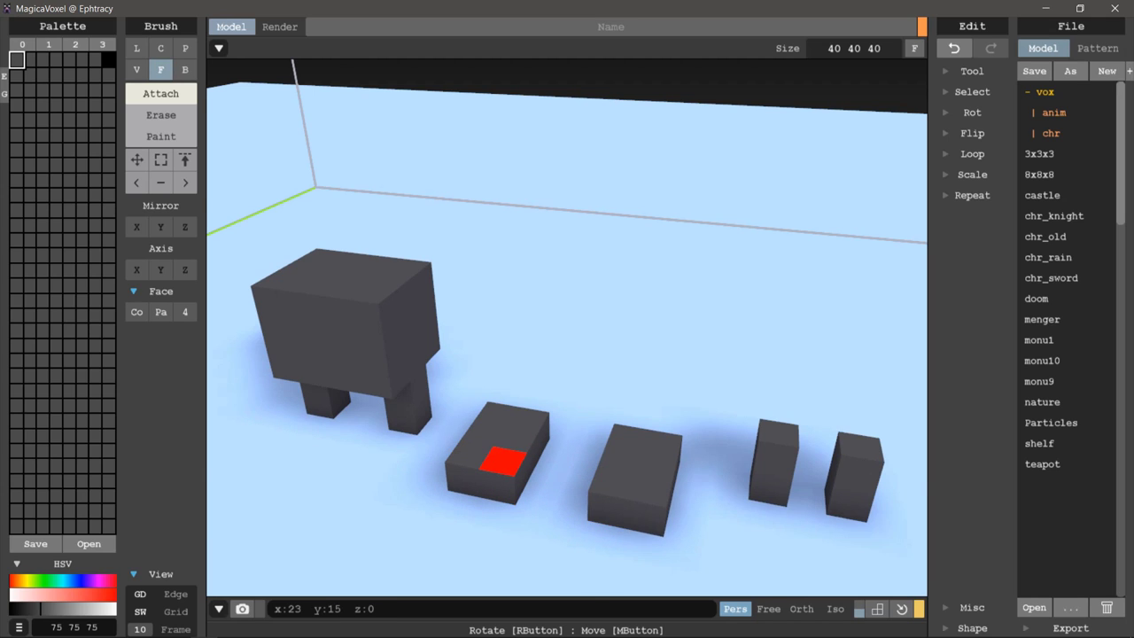
{"action": "scroll", "coordinate": [503, 461], "scroll_direction": "up", "scroll_amount": 2}
{"action": "middle_click_drag", "start_coordinate": [557, 494], "coordinate": [510, 478]}
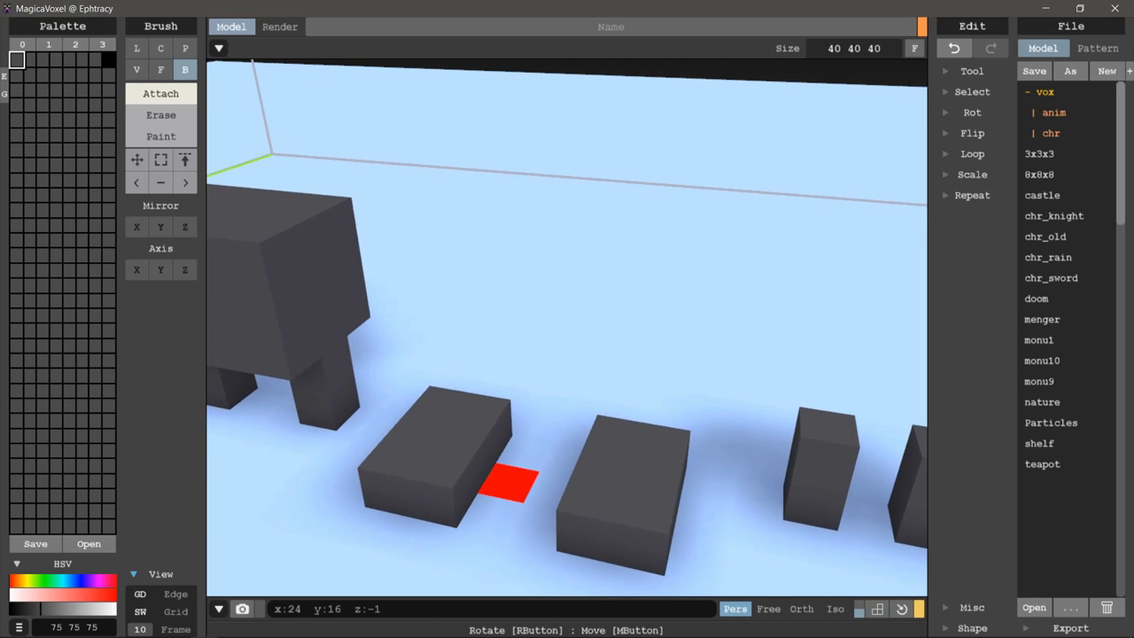
{"action": "right_click_drag", "start_coordinate": [594, 506], "coordinate": [646, 514]}
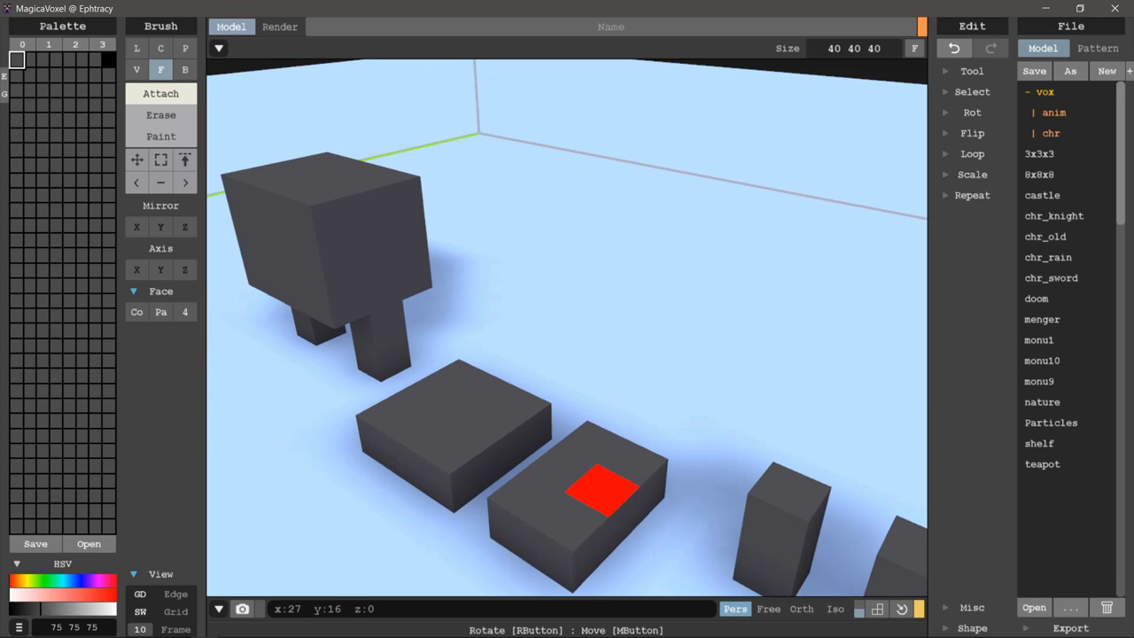
{"action": "left_click", "coordinate": [541, 553]}
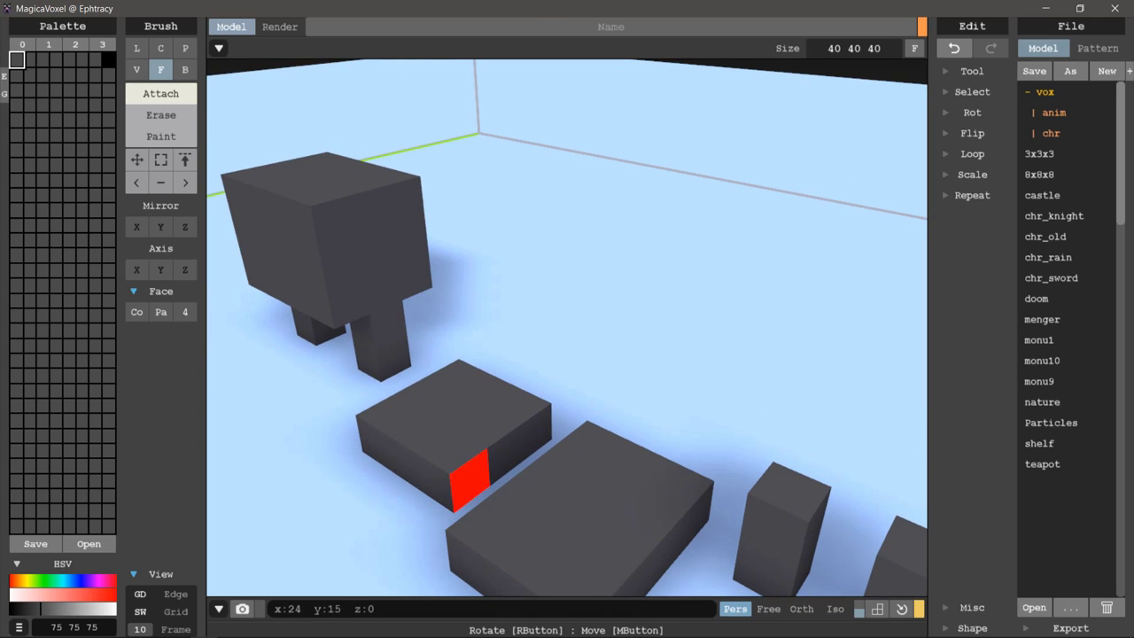
{"action": "left_click", "coordinate": [443, 473]}
- Discard a trial box layer and extrude the front block into a full solid cube
{"action": "key", "text": "b"}
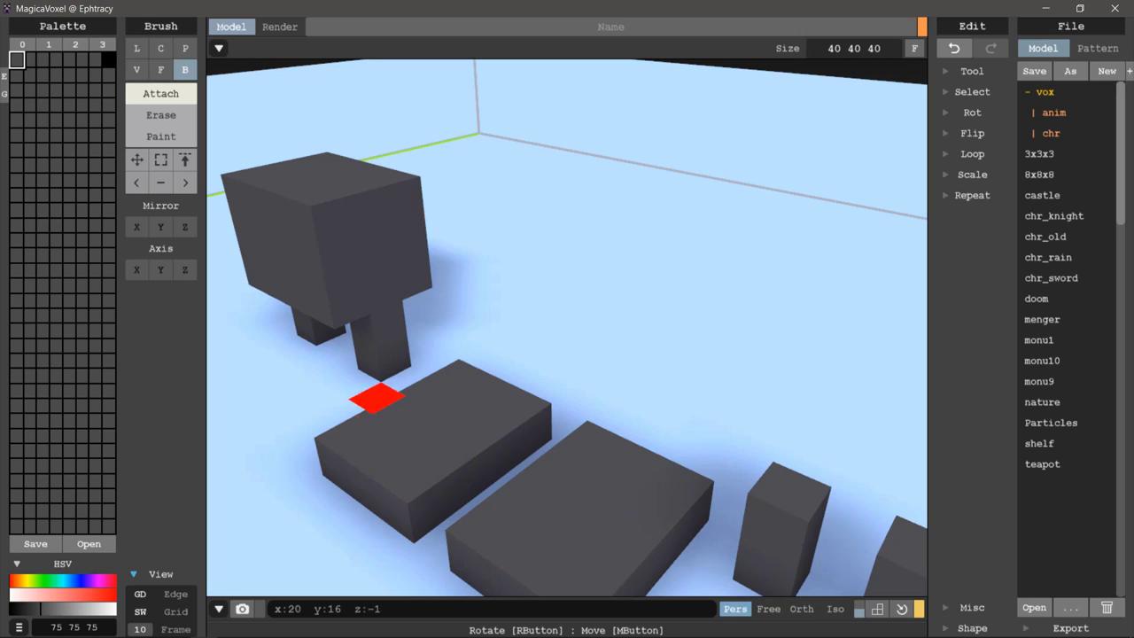
{"action": "mouse_move", "coordinate": [387, 411]}
{"action": "left_mouse_down"}
{"action": "mouse_move", "coordinate": [487, 390]}
{"action": "mouse_move", "coordinate": [519, 406]}
{"action": "left_mouse_up"}
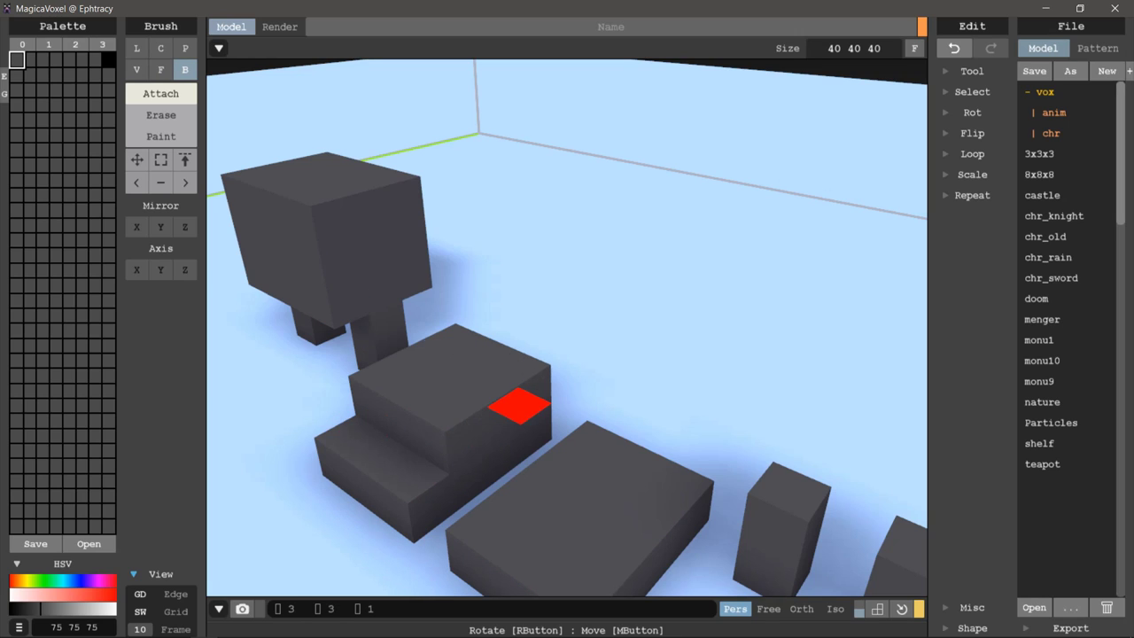
{"action": "key", "text": "ctrl+z"}
{"action": "mouse_move", "coordinate": [372, 390]}
{"action": "right_mouse_down"}
{"action": "mouse_move", "coordinate": [469, 434]}
{"action": "mouse_move", "coordinate": [539, 360]}
{"action": "mouse_move", "coordinate": [534, 304]}
{"action": "mouse_move", "coordinate": [557, 288]}
{"action": "mouse_move", "coordinate": [520, 379]}
{"action": "mouse_move", "coordinate": [623, 307]}
{"action": "mouse_move", "coordinate": [703, 399]}
{"action": "mouse_move", "coordinate": [587, 326]}
{"action": "mouse_move", "coordinate": [646, 354]}
{"action": "mouse_move", "coordinate": [661, 331]}
{"action": "mouse_move", "coordinate": [732, 342]}
{"action": "mouse_move", "coordinate": [520, 338]}
{"action": "mouse_move", "coordinate": [481, 289]}
{"action": "mouse_move", "coordinate": [561, 329]}
{"action": "mouse_move", "coordinate": [468, 311]}
{"action": "right_mouse_up"}
{"action": "key", "text": "ctrl+z"}
{"action": "key", "text": "f"}
{"action": "left_click", "coordinate": [532, 292]}
{"action": "left_click", "coordinate": [547, 281]}
- Select the flat slab and two pillars and move them 5 voxels right
{"action": "key", "text": "s"}
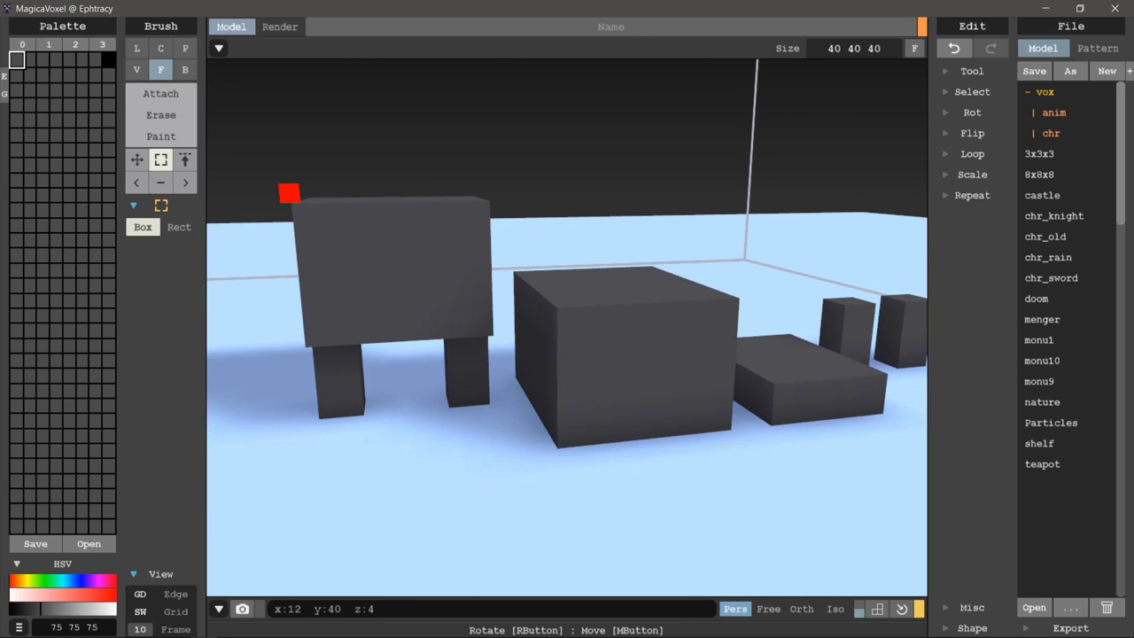
{"action": "right_click_drag", "start_coordinate": [289, 193], "coordinate": [212, 222]}
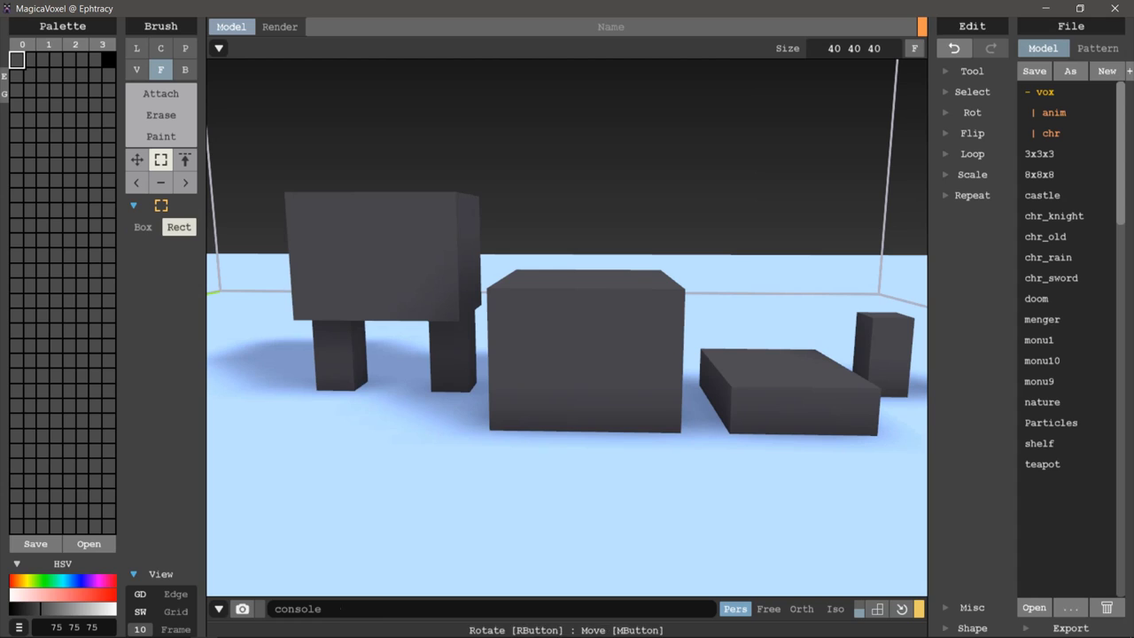
{"action": "right_click_drag", "start_coordinate": [567, 354], "coordinate": [532, 354]}
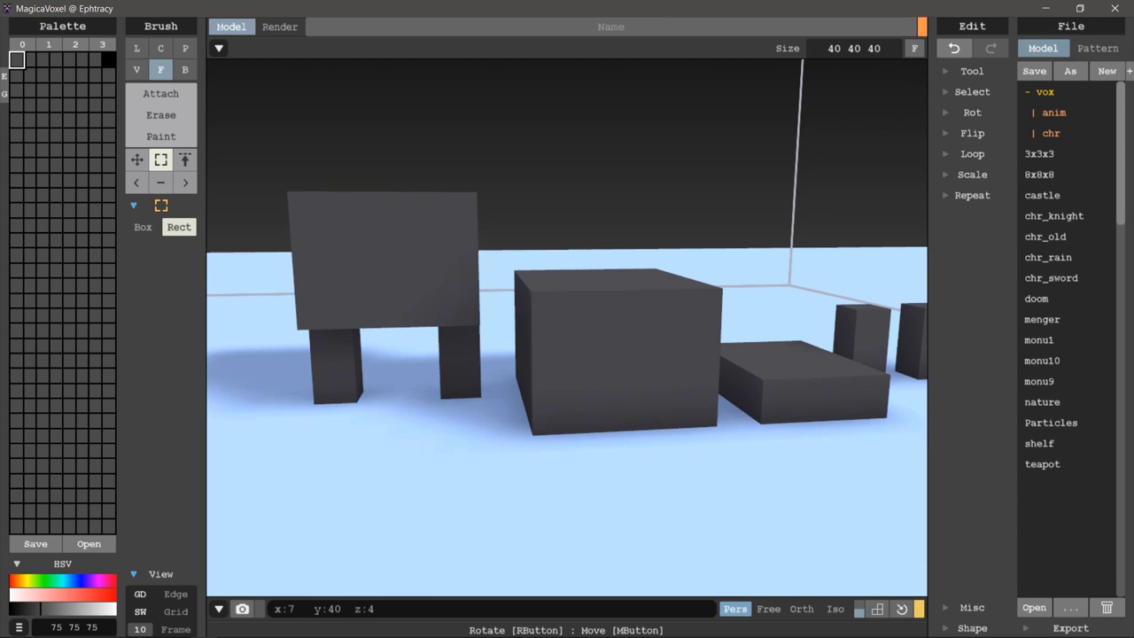
{"action": "left_click_drag", "start_coordinate": [267, 208], "coordinate": [506, 473]}
{"action": "scroll", "coordinate": [506, 473], "scroll_direction": "down", "scroll_amount": 3}
{"action": "mouse_move", "coordinate": [505, 473]}
{"action": "right_mouse_down"}
{"action": "mouse_move", "coordinate": [479, 339]}
{"action": "mouse_move", "coordinate": [372, 346]}
{"action": "mouse_move", "coordinate": [746, 306]}
{"action": "right_mouse_up"}
{"action": "left_click_drag", "start_coordinate": [746, 306], "coordinate": [600, 473]}
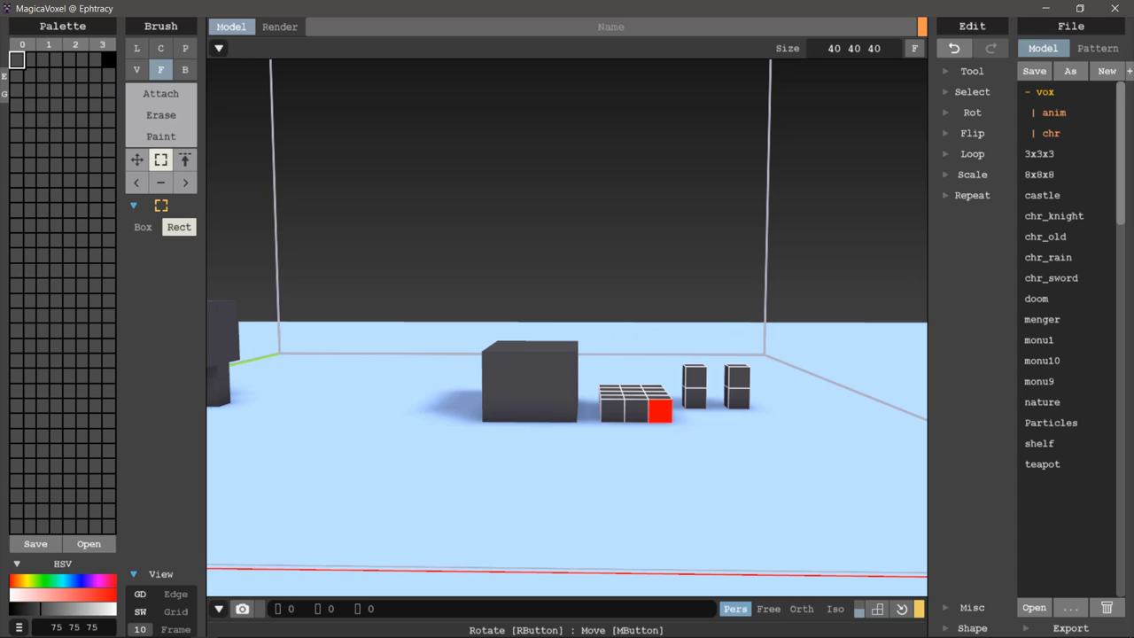
{"action": "key", "text": "Right"}
{"action": "key", "text": "Right"}
{"action": "key", "text": "Right"}
{"action": "key", "text": "Right"}
{"action": "key", "text": "Right"}
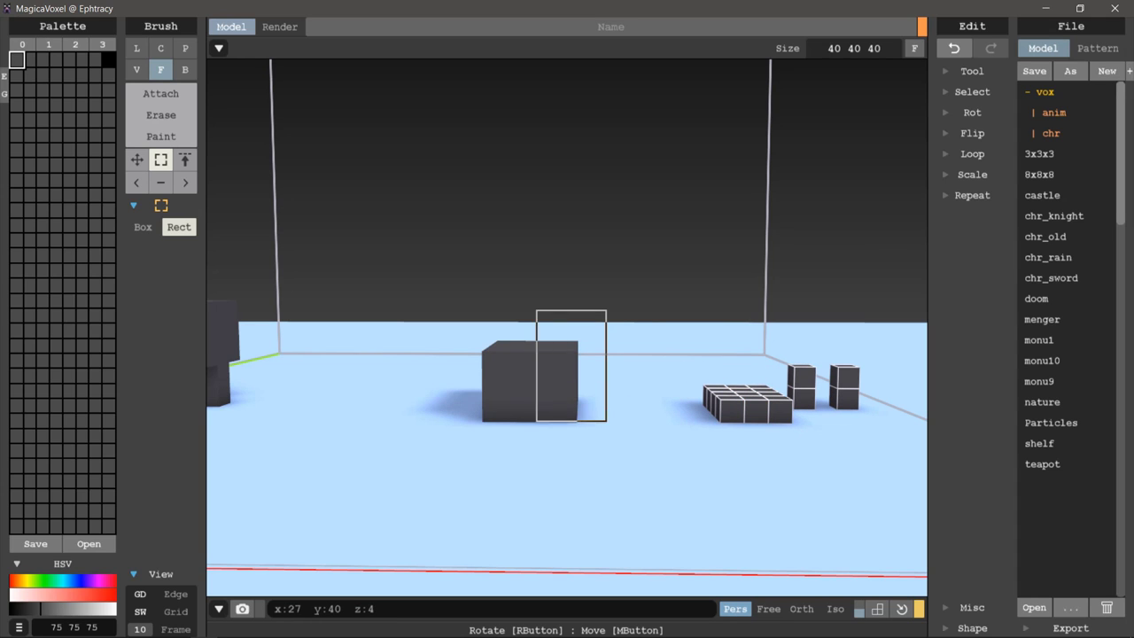
- Clear the selection and return to Attach mode with the Face brush
{"action": "left_click_drag", "start_coordinate": [606, 422], "coordinate": [480, 337]}
{"action": "right_click_drag", "start_coordinate": [567, 399], "coordinate": [496, 337]}
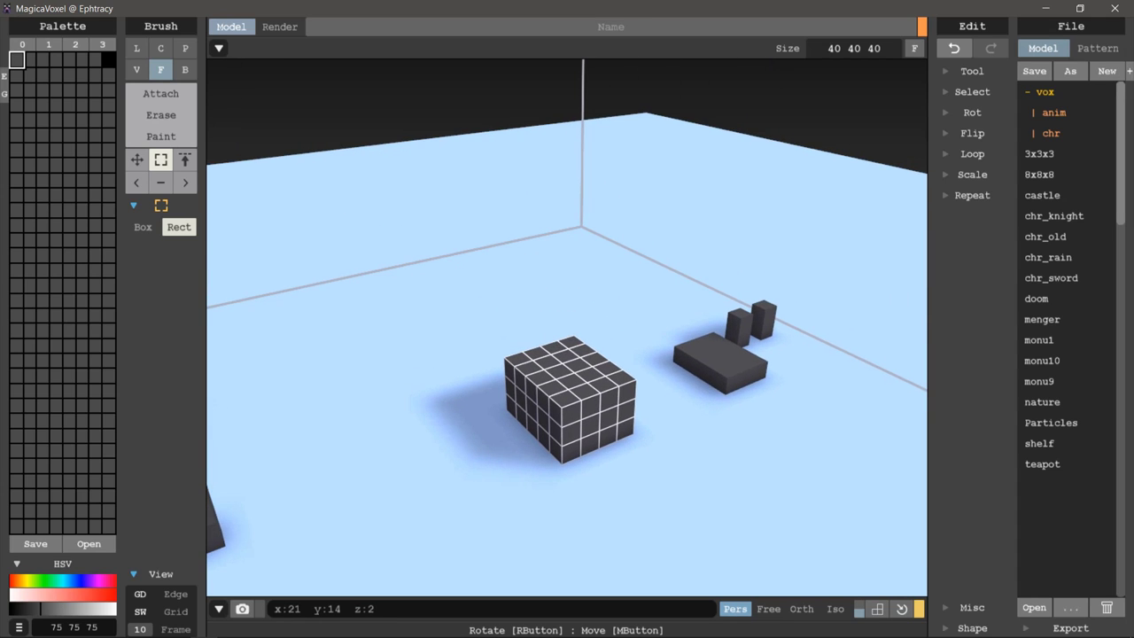
{"action": "key", "text": "ctrl+d"}
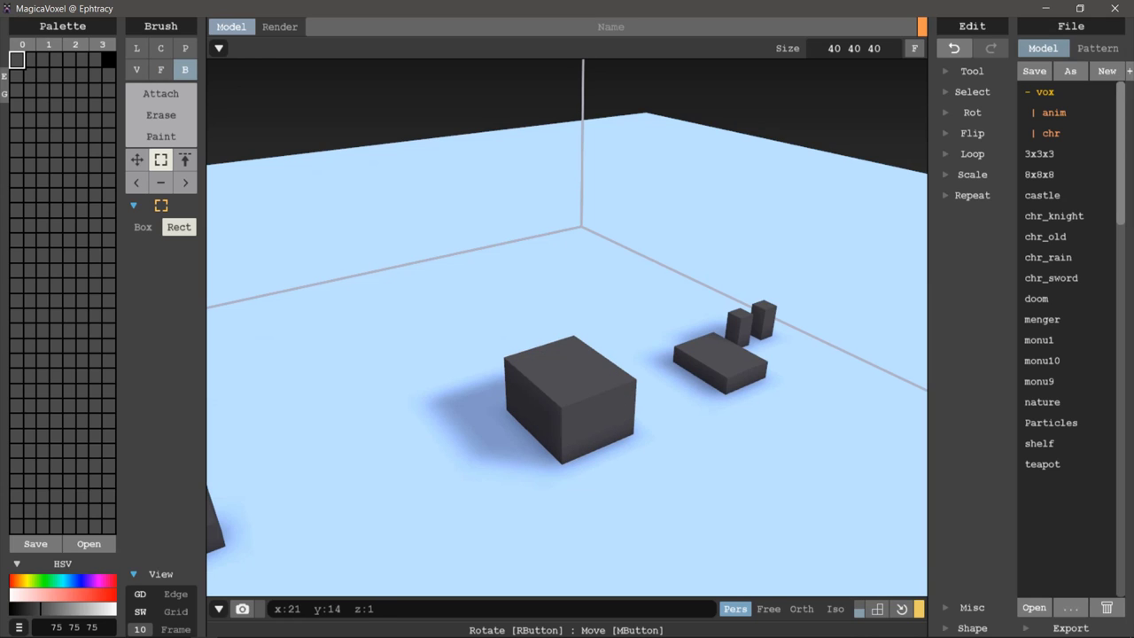
{"action": "right_click_drag", "start_coordinate": [567, 355], "coordinate": [513, 346]}
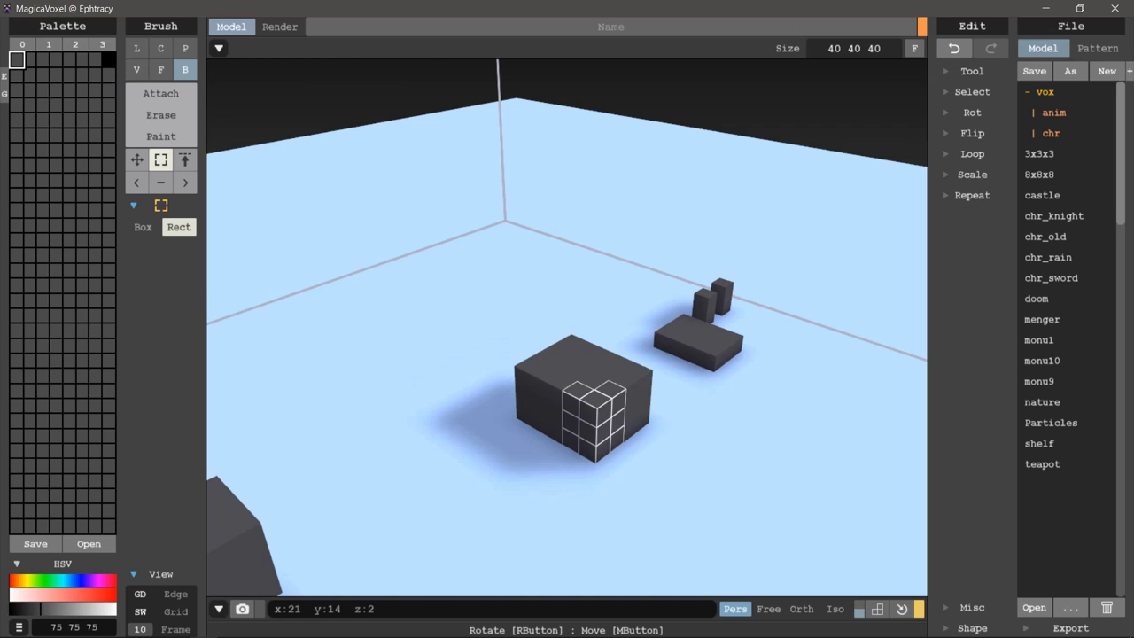
{"action": "key", "text": "1"}
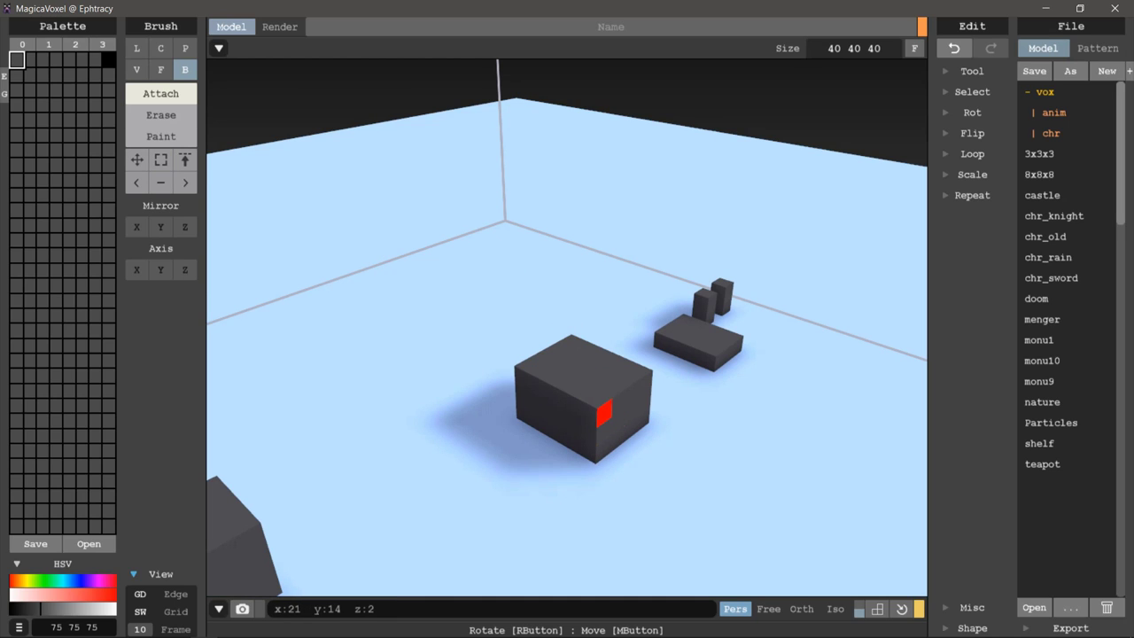
{"action": "mouse_move", "coordinate": [588, 380]}
{"action": "right_mouse_down"}
{"action": "mouse_move", "coordinate": [581, 415]}
{"action": "mouse_move", "coordinate": [515, 412]}
{"action": "mouse_move", "coordinate": [570, 347]}
{"action": "mouse_move", "coordinate": [663, 410]}
{"action": "mouse_move", "coordinate": [590, 386]}
{"action": "mouse_move", "coordinate": [579, 329]}
{"action": "mouse_move", "coordinate": [440, 410]}
{"action": "mouse_move", "coordinate": [451, 393]}
{"action": "mouse_move", "coordinate": [582, 349]}
{"action": "mouse_move", "coordinate": [511, 291]}
{"action": "mouse_move", "coordinate": [575, 375]}
{"action": "mouse_move", "coordinate": [543, 393]}
{"action": "right_mouse_up"}
{"action": "key", "text": "f"}
- Extend the cube's front face one voxel outward, discarding a trial attached box
{"action": "left_click", "coordinate": [542, 393]}
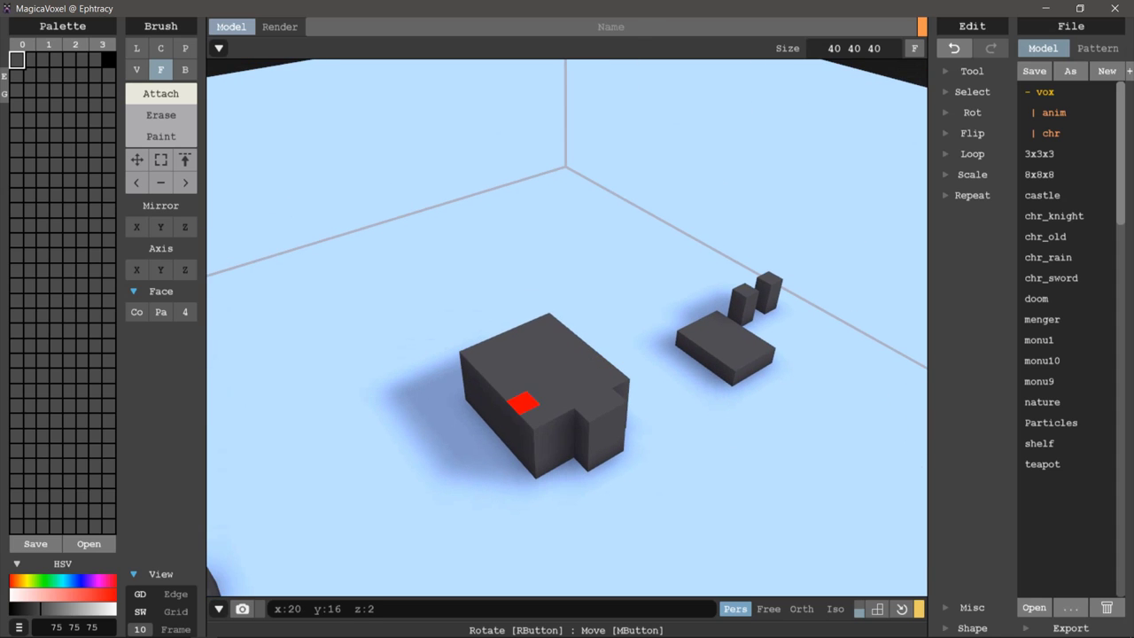
{"action": "mouse_move", "coordinate": [544, 451]}
{"action": "right_mouse_down"}
{"action": "mouse_move", "coordinate": [362, 375]}
{"action": "mouse_move", "coordinate": [521, 389]}
{"action": "mouse_move", "coordinate": [557, 329]}
{"action": "mouse_move", "coordinate": [544, 395]}
{"action": "mouse_move", "coordinate": [458, 384]}
{"action": "right_mouse_up"}
{"action": "key", "text": "b"}
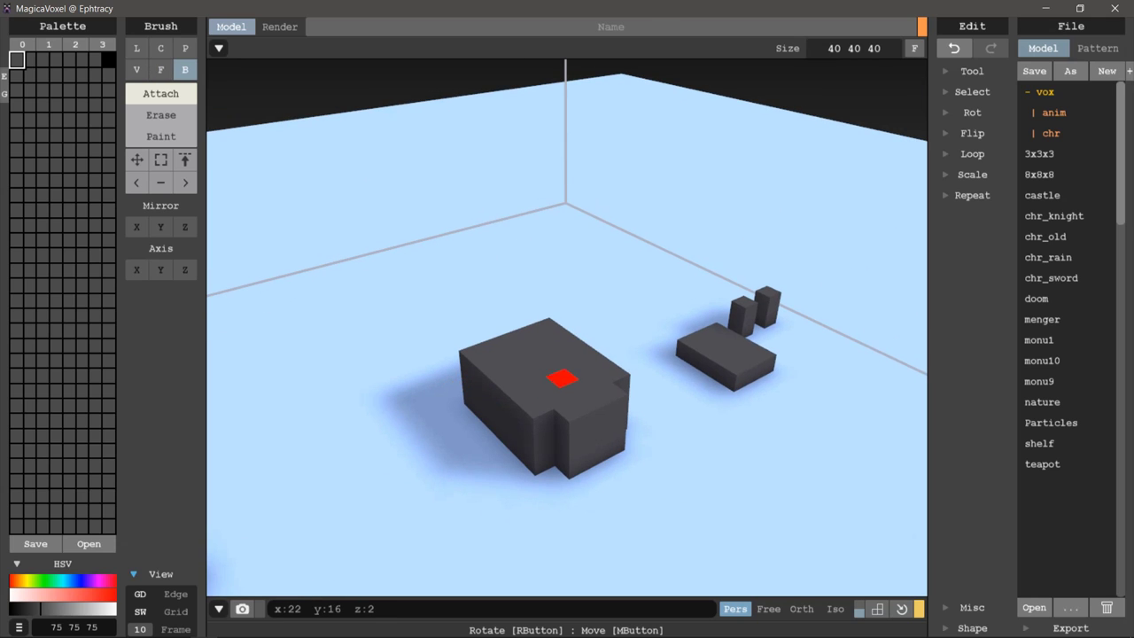
{"action": "mouse_move", "coordinate": [581, 370]}
{"action": "right_mouse_down"}
{"action": "mouse_move", "coordinate": [620, 372]}
{"action": "mouse_move", "coordinate": [679, 399]}
{"action": "mouse_move", "coordinate": [577, 399]}
{"action": "mouse_move", "coordinate": [552, 368]}
{"action": "mouse_move", "coordinate": [535, 390]}
{"action": "mouse_move", "coordinate": [661, 339]}
{"action": "mouse_move", "coordinate": [653, 327]}
{"action": "mouse_move", "coordinate": [571, 359]}
{"action": "right_mouse_up"}
{"action": "key", "text": "ctrl+z"}
{"action": "right_click_drag", "start_coordinate": [567, 354], "coordinate": [549, 390]}
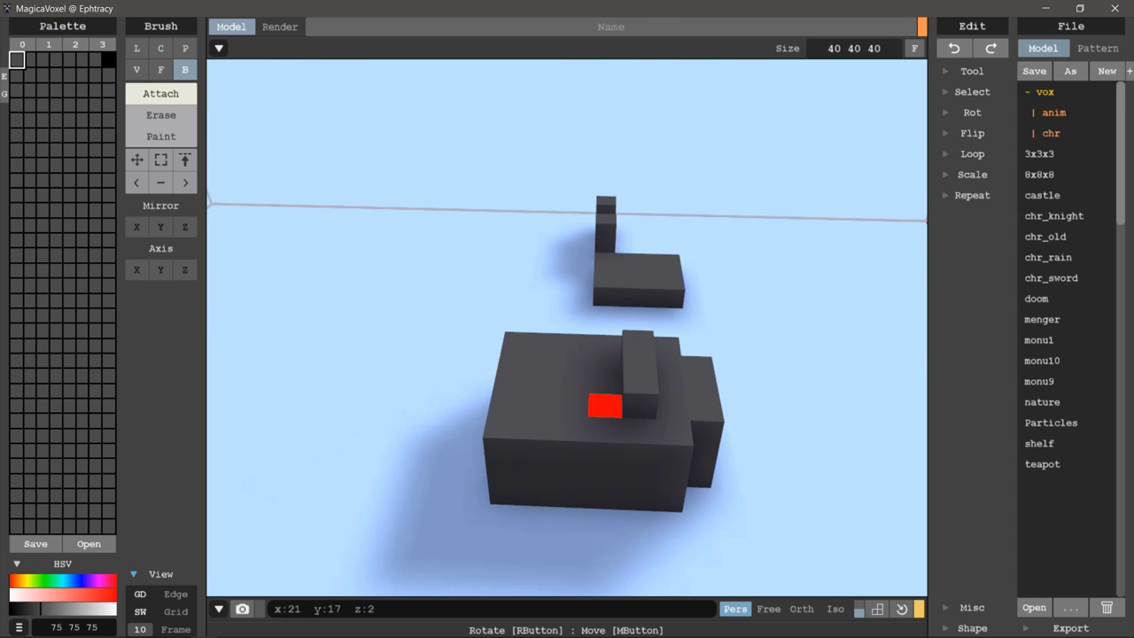
{"action": "left_click_drag", "start_coordinate": [606, 344], "coordinate": [499, 400]}
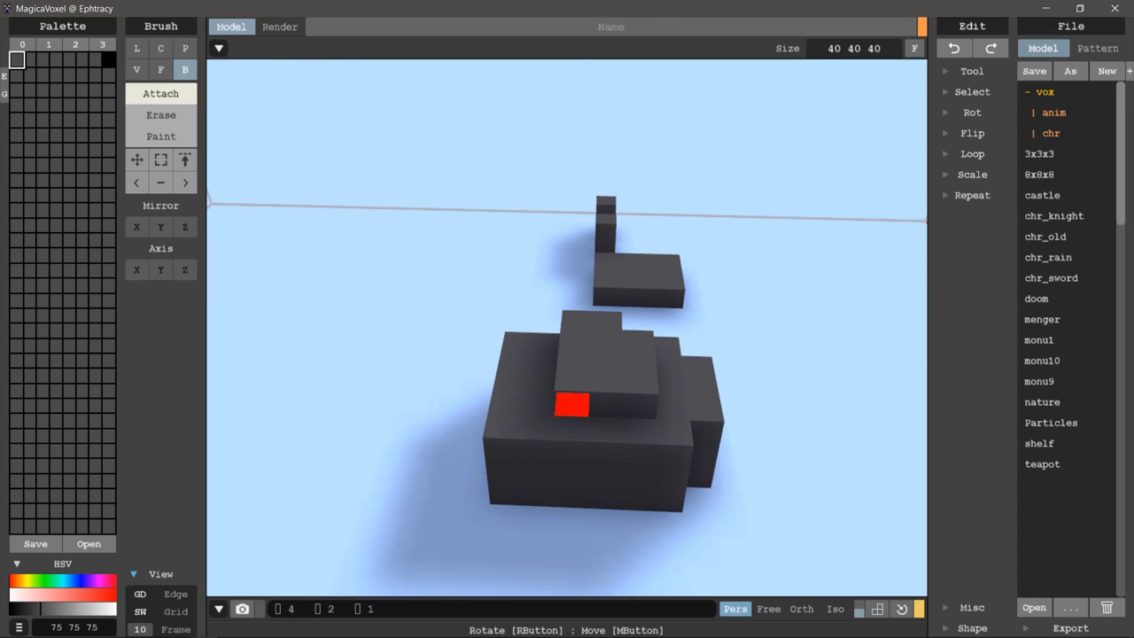
{"action": "mouse_move", "coordinate": [499, 400]}
{"action": "right_mouse_down"}
{"action": "mouse_move", "coordinate": [508, 348]}
{"action": "mouse_move", "coordinate": [513, 369]}
{"action": "right_mouse_up"}
{"action": "key", "text": "ctrl+z"}
- Pull the block's top face up several layers into a tall tower
{"action": "key", "text": "v"}
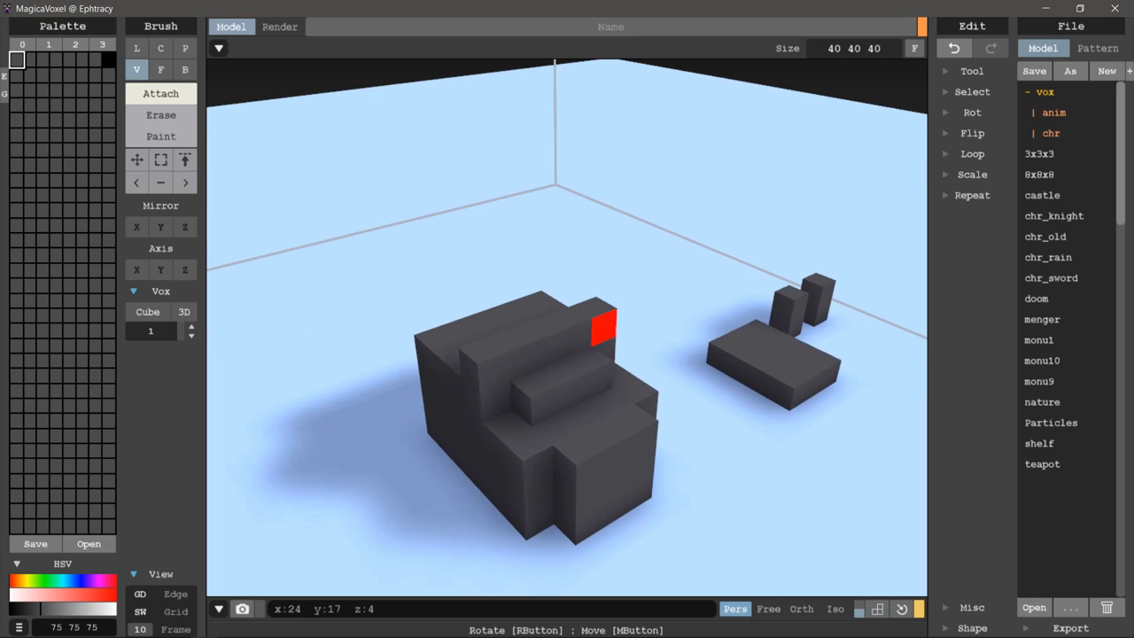
{"action": "key", "text": "f"}
{"action": "left_click_drag", "start_coordinate": [506, 330], "coordinate": [520, 264]}
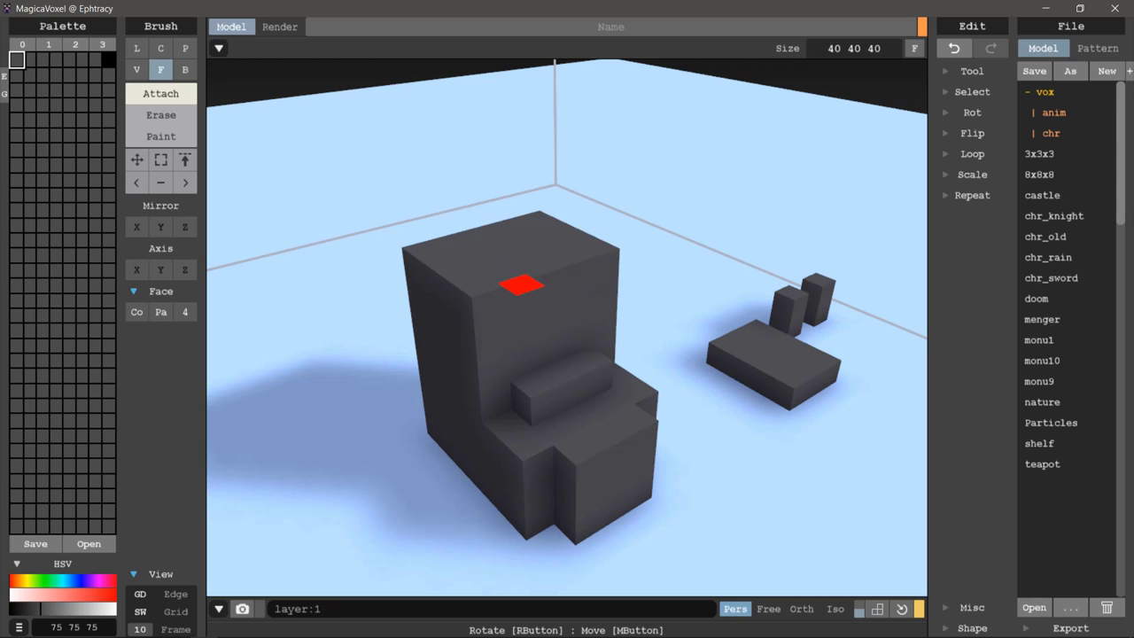
{"action": "mouse_move", "coordinate": [520, 263]}
{"action": "right_mouse_down"}
{"action": "mouse_move", "coordinate": [462, 329]}
{"action": "mouse_move", "coordinate": [652, 314]}
{"action": "mouse_move", "coordinate": [683, 326]}
{"action": "mouse_move", "coordinate": [667, 391]}
{"action": "mouse_move", "coordinate": [709, 324]}
{"action": "mouse_move", "coordinate": [780, 359]}
{"action": "mouse_move", "coordinate": [688, 360]}
{"action": "mouse_move", "coordinate": [663, 373]}
{"action": "mouse_move", "coordinate": [676, 409]}
{"action": "right_mouse_up"}
{"action": "key", "text": "b"}
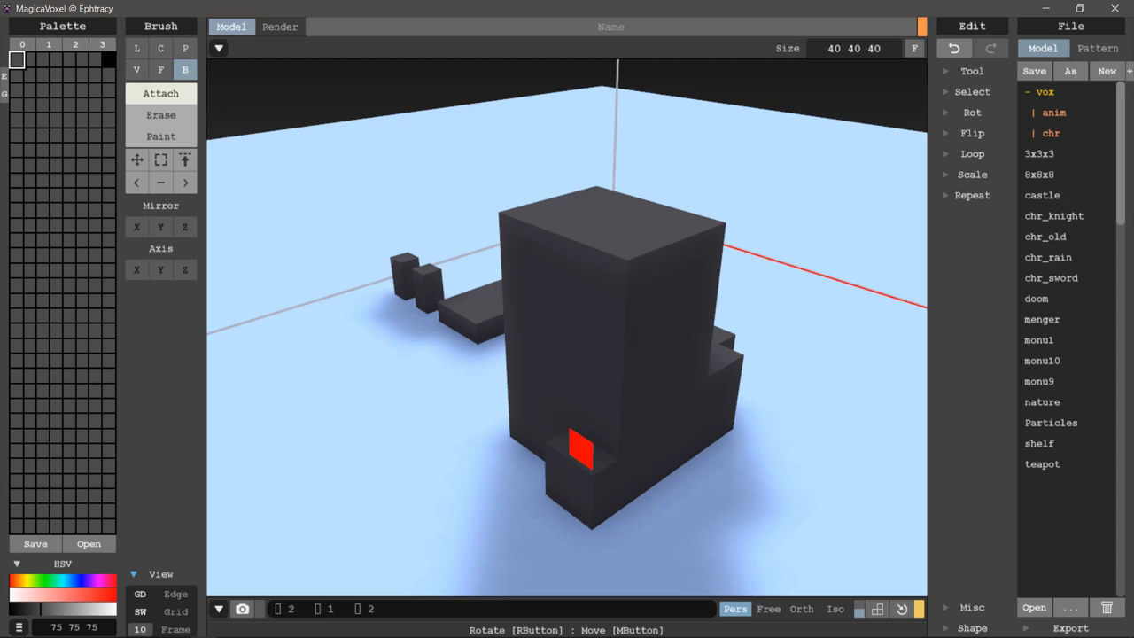
{"action": "mouse_move", "coordinate": [514, 380]}
{"action": "right_mouse_down"}
{"action": "mouse_move", "coordinate": [471, 329]}
{"action": "mouse_move", "coordinate": [431, 347]}
{"action": "mouse_move", "coordinate": [483, 346]}
{"action": "mouse_move", "coordinate": [585, 262]}
{"action": "right_mouse_up"}
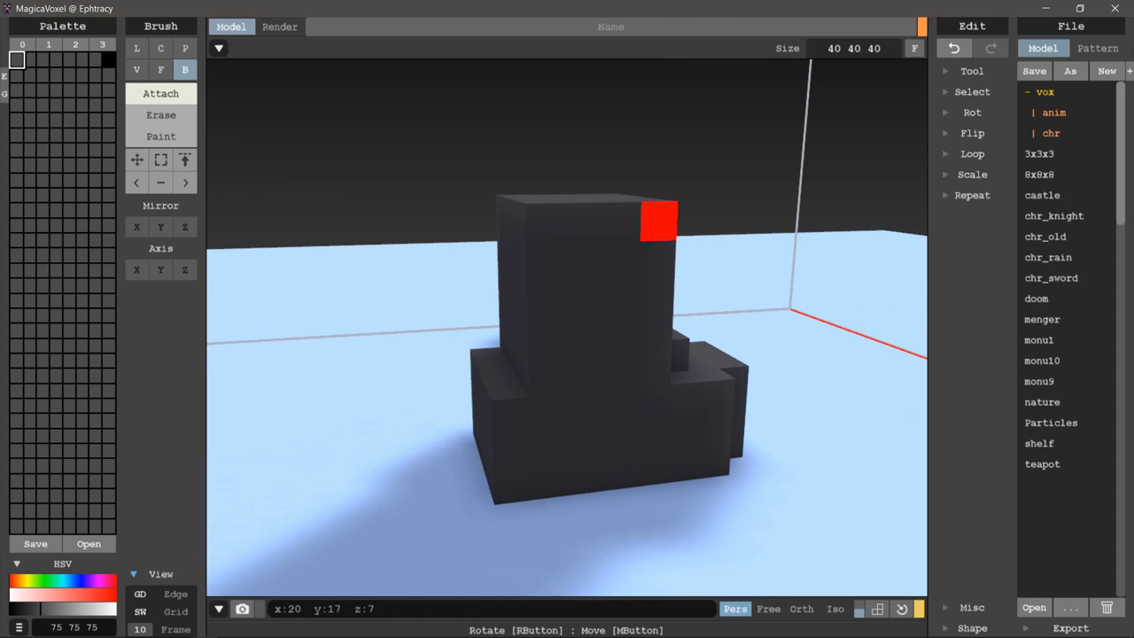
{"action": "mouse_move", "coordinate": [653, 222]}
{"action": "right_mouse_down"}
{"action": "mouse_move", "coordinate": [505, 240]}
{"action": "mouse_move", "coordinate": [498, 216]}
{"action": "mouse_move", "coordinate": [479, 226]}
{"action": "right_mouse_up"}
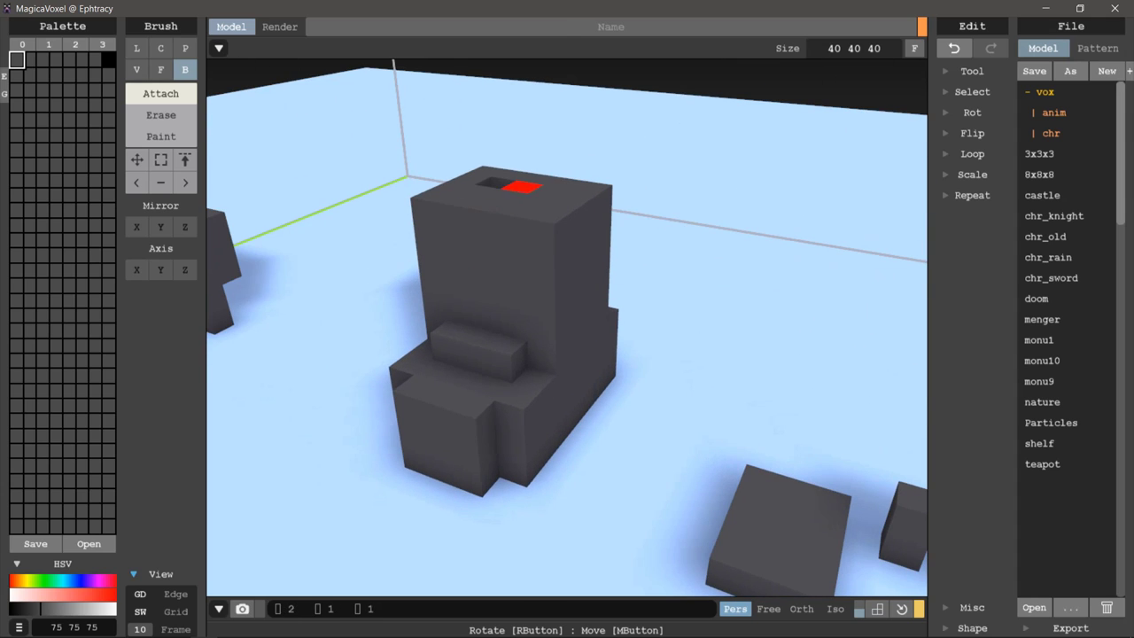
{"action": "key", "text": "ctrl+z"}
{"action": "key", "text": "v"}
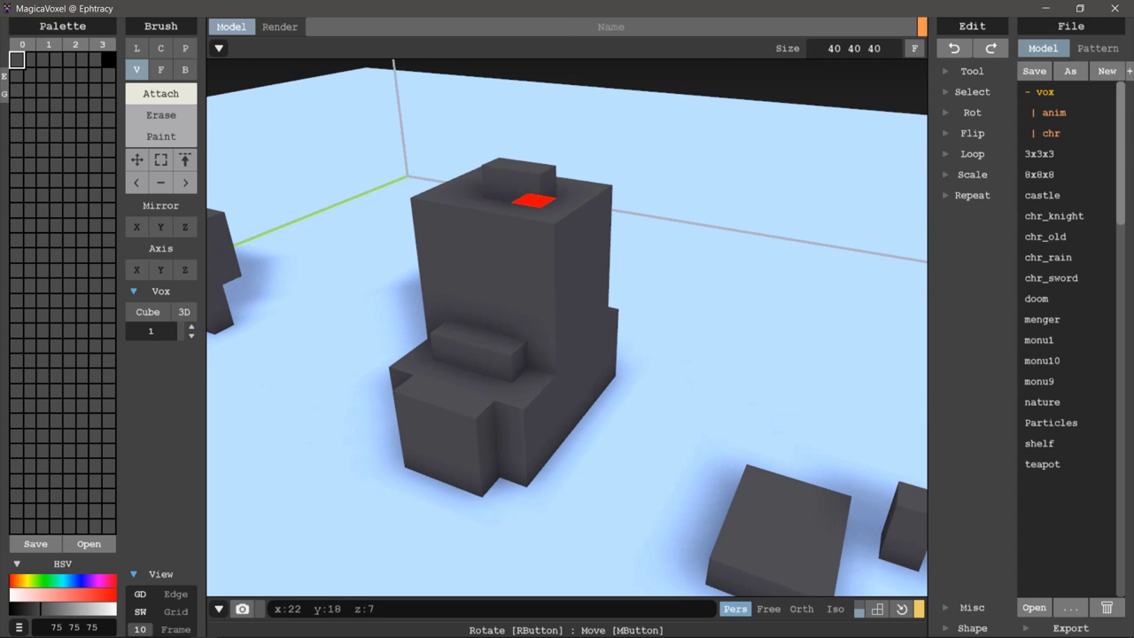
{"action": "key", "text": "ctrl+z"}
{"action": "key", "text": "f"}
- Select the tall body block and duplicate it, placing the copy just left of the original
{"action": "left_click", "coordinate": [506, 207]}
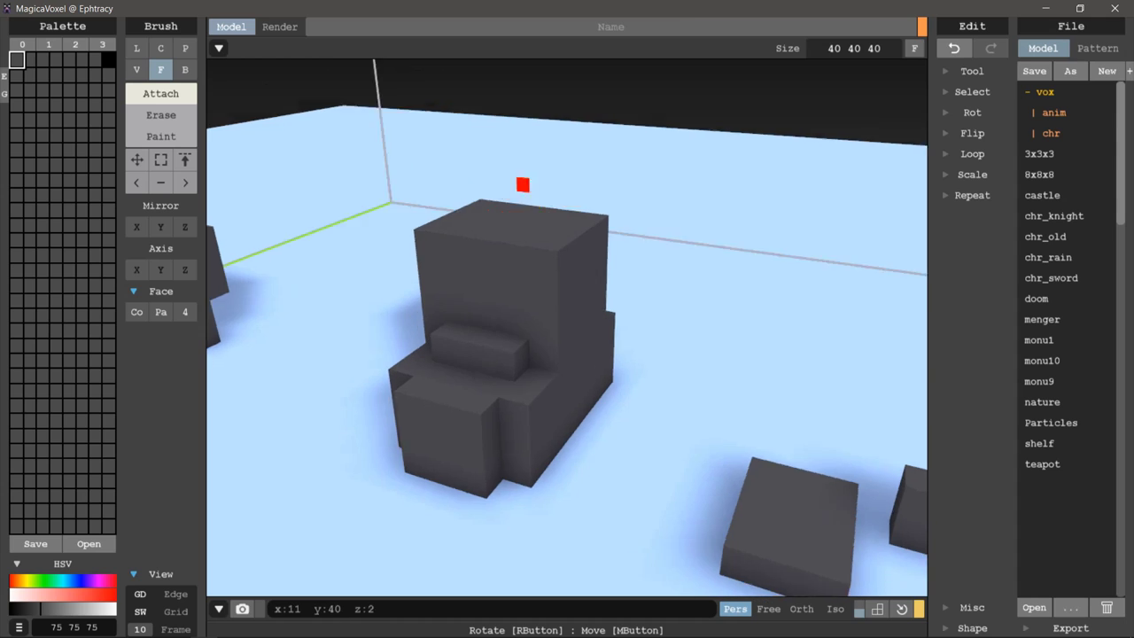
{"action": "right_click_drag", "start_coordinate": [522, 182], "coordinate": [564, 164]}
{"action": "key", "text": "m"}
{"action": "left_click_drag", "start_coordinate": [498, 325], "coordinate": [499, 325]}
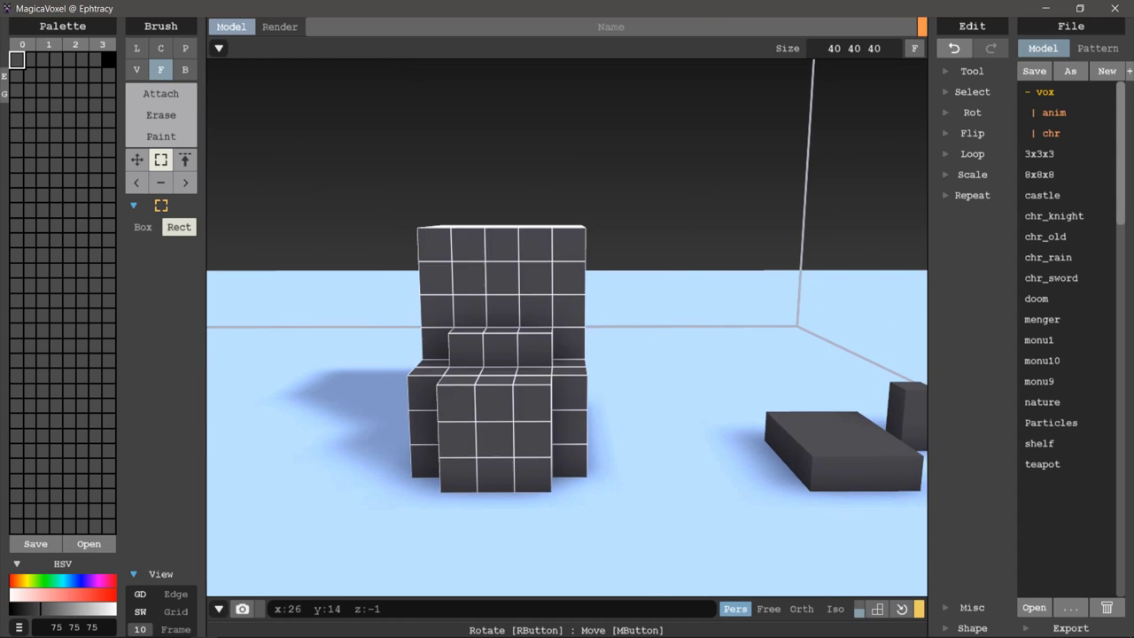
{"action": "right_click_drag", "start_coordinate": [499, 325], "coordinate": [527, 379]}
{"action": "key", "text": "ctrl+z"}
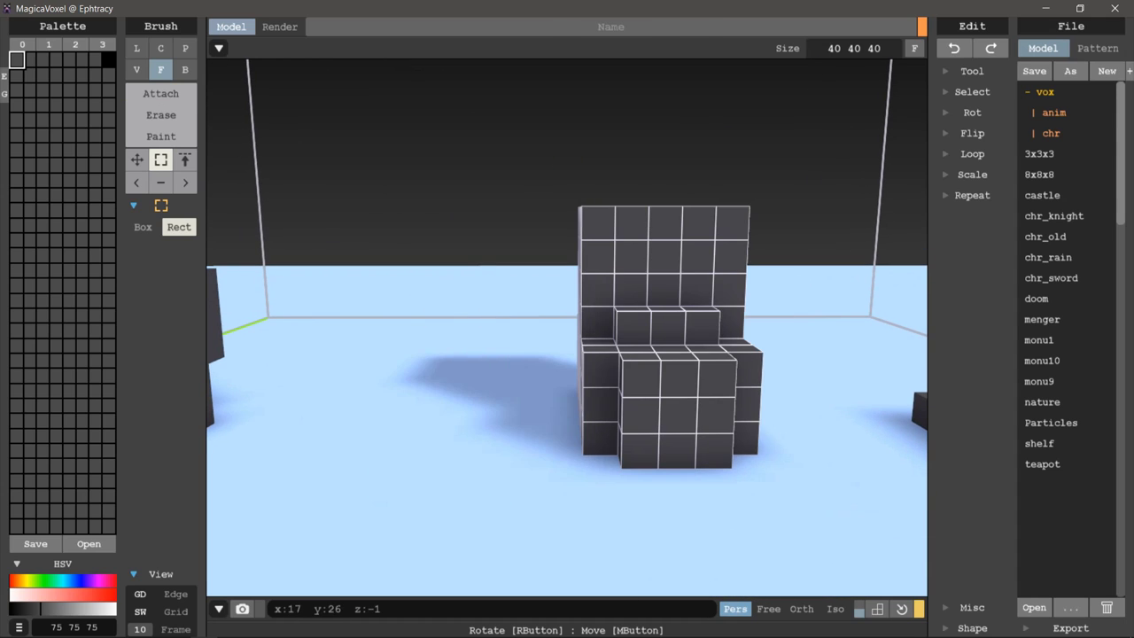
{"action": "key", "text": "Left"}
{"action": "key", "text": "Left"}
{"action": "key", "text": "Left"}
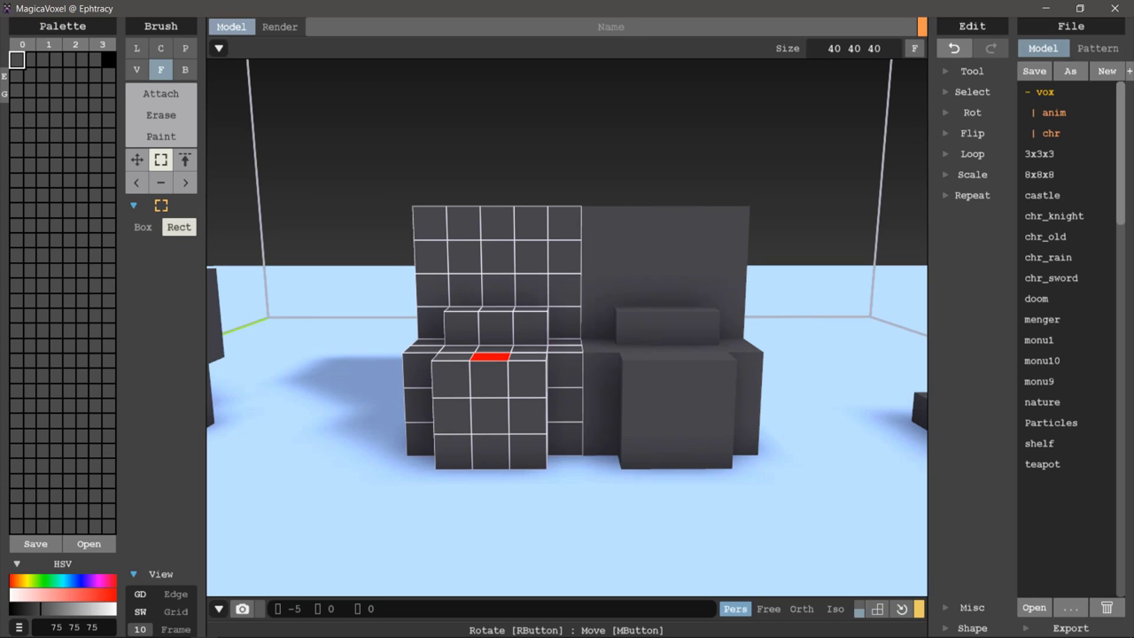
{"action": "key", "text": "Left"}
{"action": "key", "text": "Left"}
{"action": "key", "text": "Left"}
- Zoom out and orbit around the scene to view both identical blocks side by side
{"action": "right_click_drag", "start_coordinate": [367, 357], "coordinate": [496, 416]}
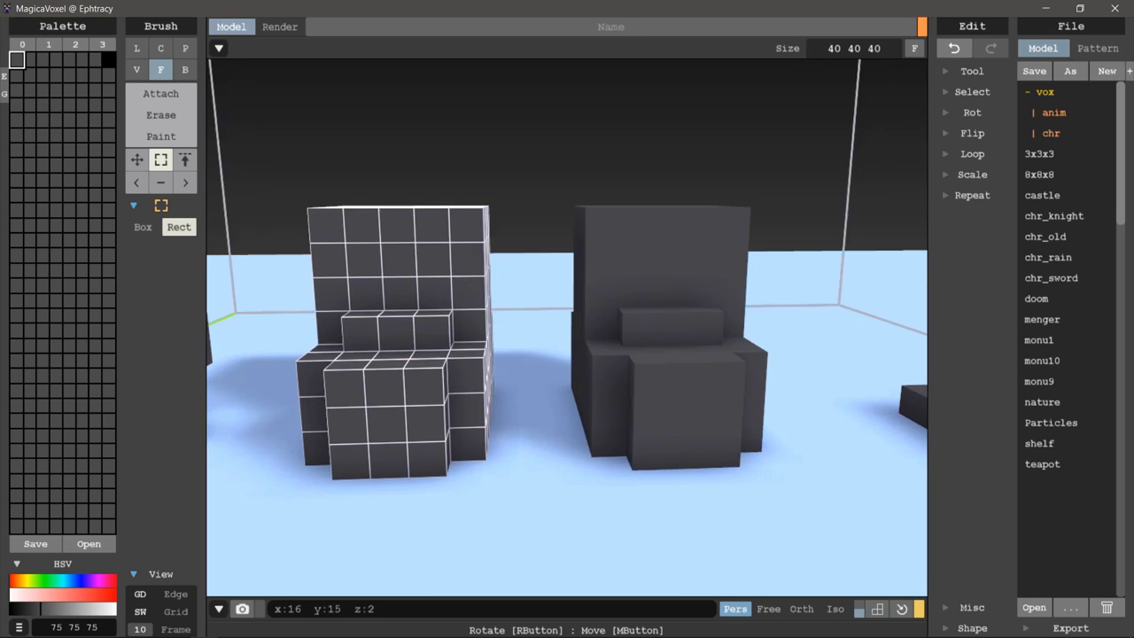
{"action": "scroll", "coordinate": [566, 327], "scroll_direction": "down", "scroll_amount": 2}
{"action": "scroll", "coordinate": [567, 328], "scroll_direction": "down", "scroll_amount": 3}
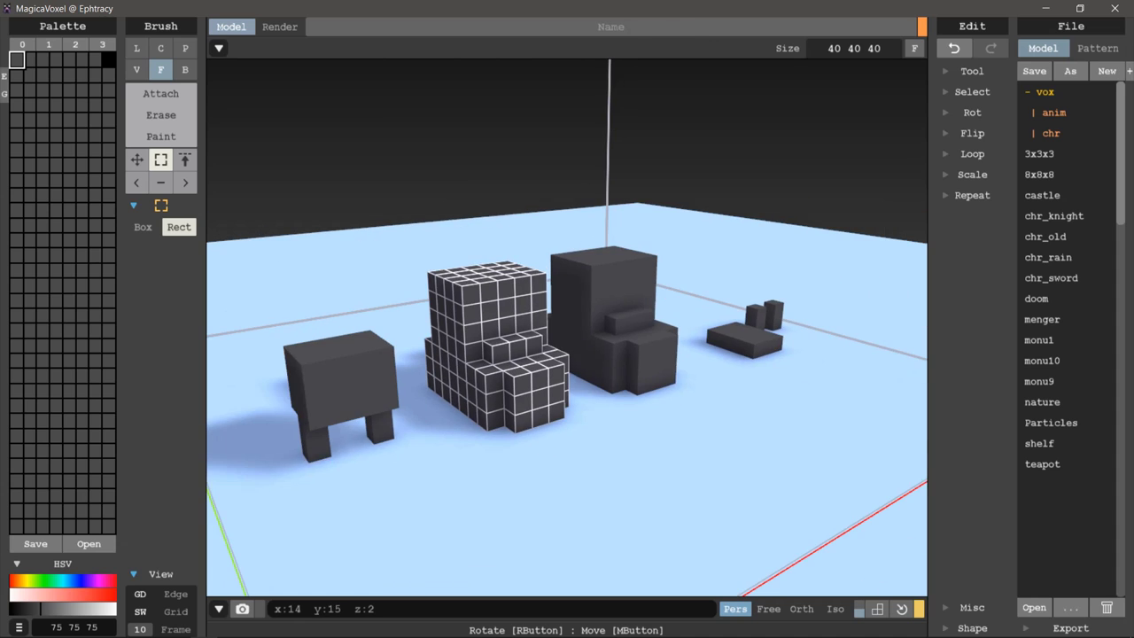
{"action": "scroll", "coordinate": [567, 328], "scroll_direction": "down", "scroll_amount": 2}
{"action": "scroll", "coordinate": [567, 328], "scroll_direction": "down", "scroll_amount": 2}
{"action": "mouse_move", "coordinate": [567, 355]}
{"action": "right_mouse_down"}
{"action": "mouse_move", "coordinate": [620, 337]}
{"action": "mouse_move", "coordinate": [621, 408]}
{"action": "mouse_move", "coordinate": [625, 292]}
{"action": "right_mouse_up"}
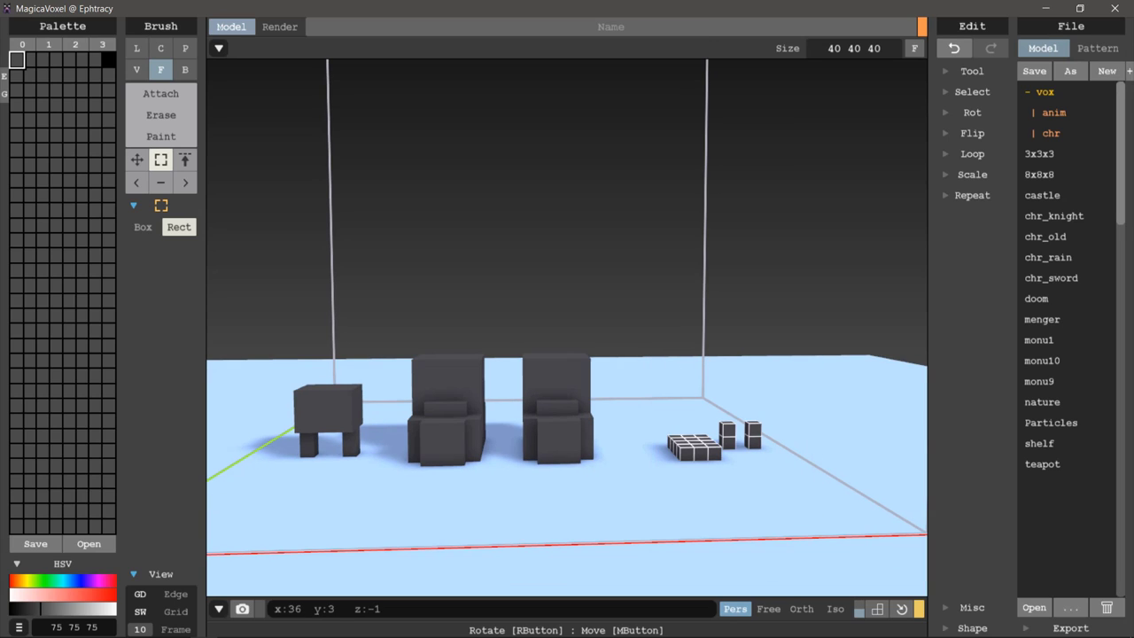
- Delete the leftover slab, small pillars and the small head-and-legs model, leaving the twin leg blocks
{"action": "key", "text": "Delete"}
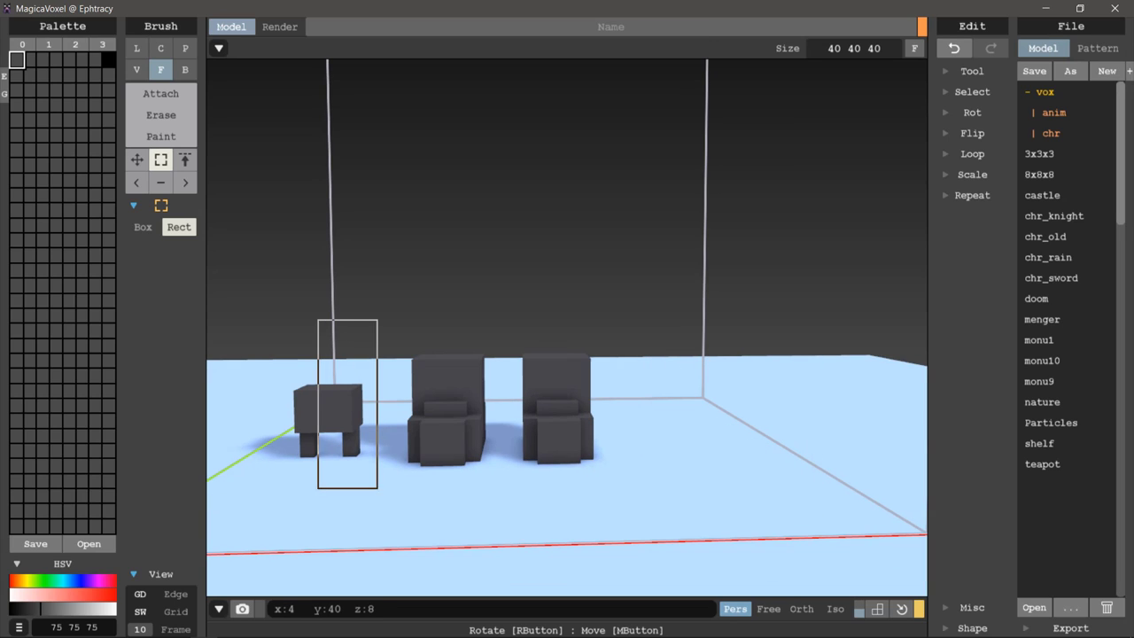
{"action": "left_click", "coordinate": [328, 412]}
{"action": "key", "text": "Delete"}
{"action": "right_click_drag", "start_coordinate": [567, 355], "coordinate": [497, 310]}
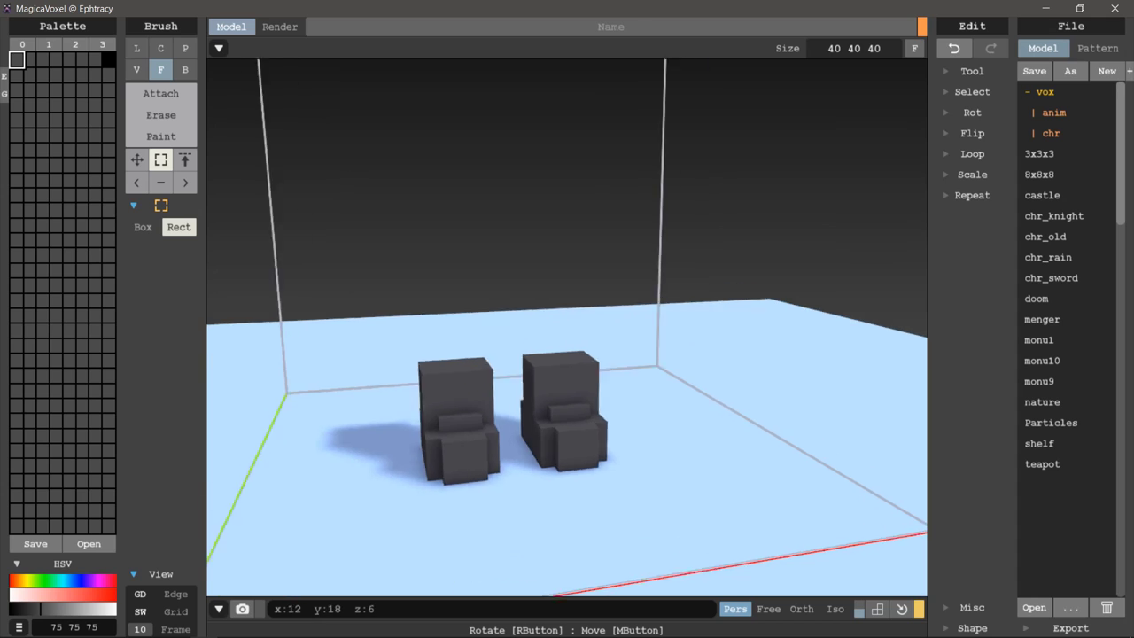
{"action": "right_click_drag", "start_coordinate": [567, 355], "coordinate": [532, 355]}
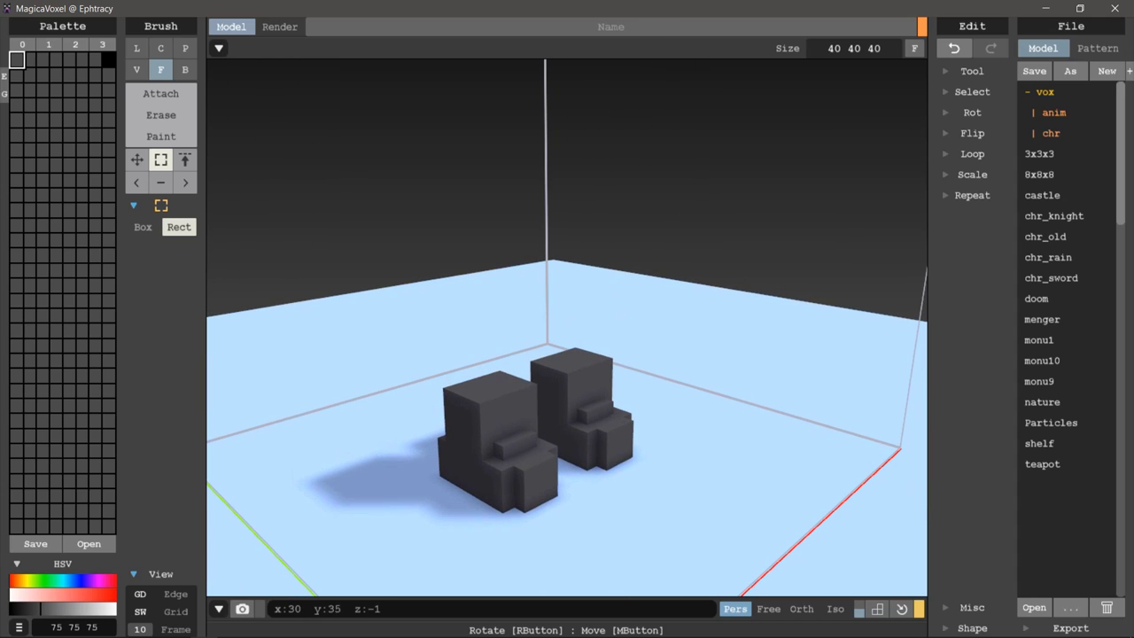
{"action": "right_click_drag", "start_coordinate": [567, 354], "coordinate": [585, 417]}
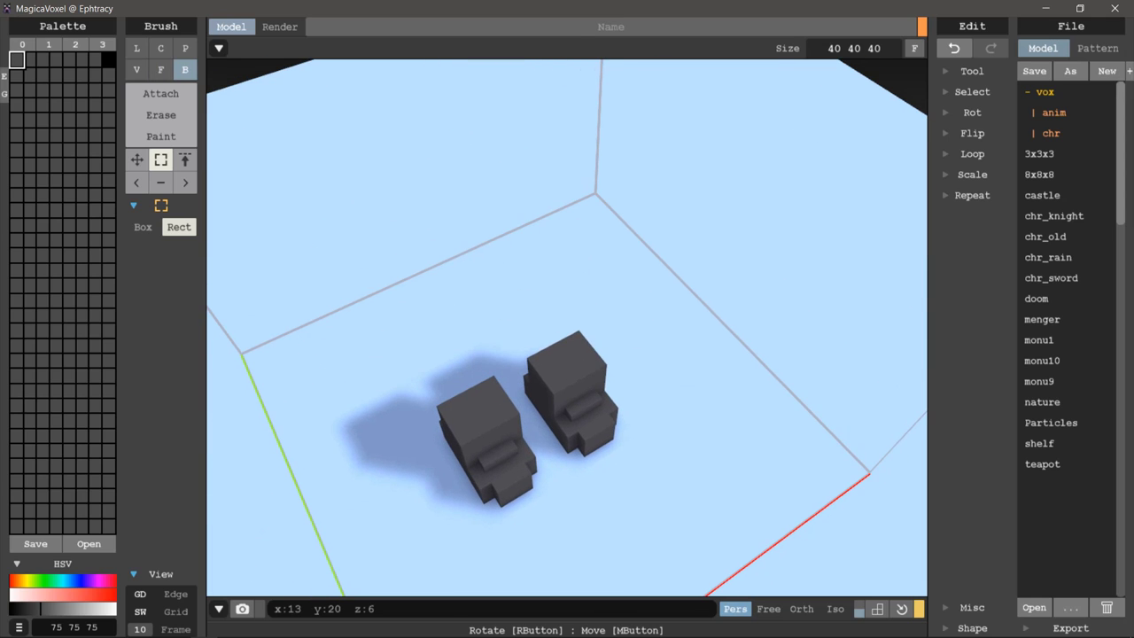
{"action": "left_click", "coordinate": [160, 93]}
- Fill a box slab bridging both leg blocks and undo the stray voxel edit
{"action": "left_click_drag", "start_coordinate": [506, 398], "coordinate": [587, 368]}
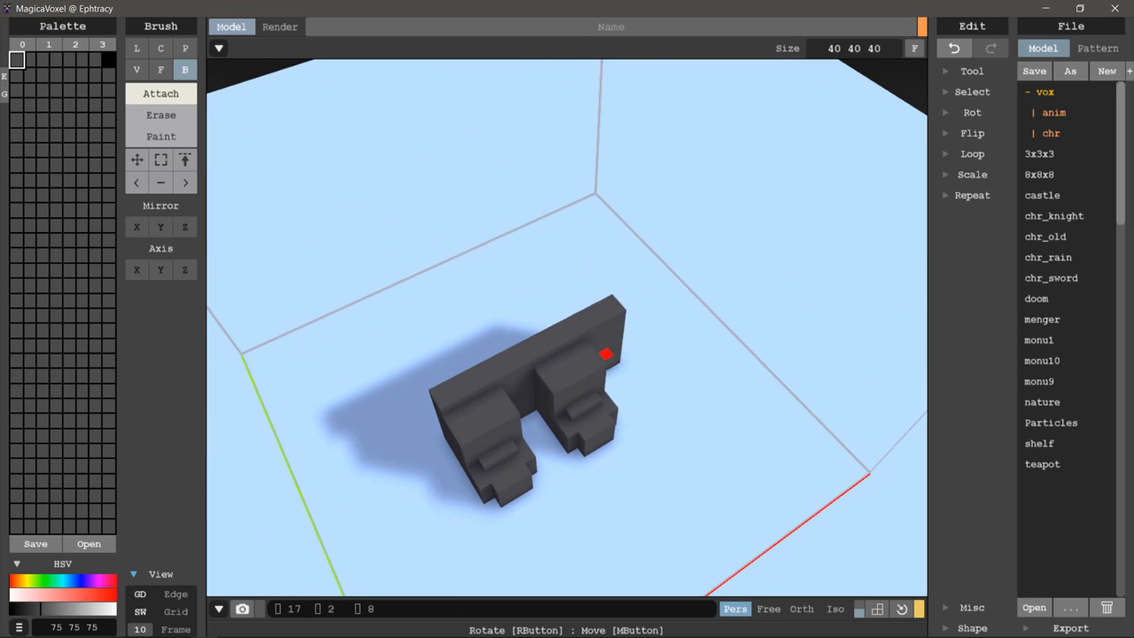
{"action": "mouse_move", "coordinate": [598, 362]}
{"action": "right_mouse_down"}
{"action": "mouse_move", "coordinate": [595, 337]}
{"action": "mouse_move", "coordinate": [664, 278]}
{"action": "mouse_move", "coordinate": [635, 295]}
{"action": "right_mouse_up"}
{"action": "scroll", "coordinate": [600, 324], "scroll_direction": "up", "scroll_amount": 3}
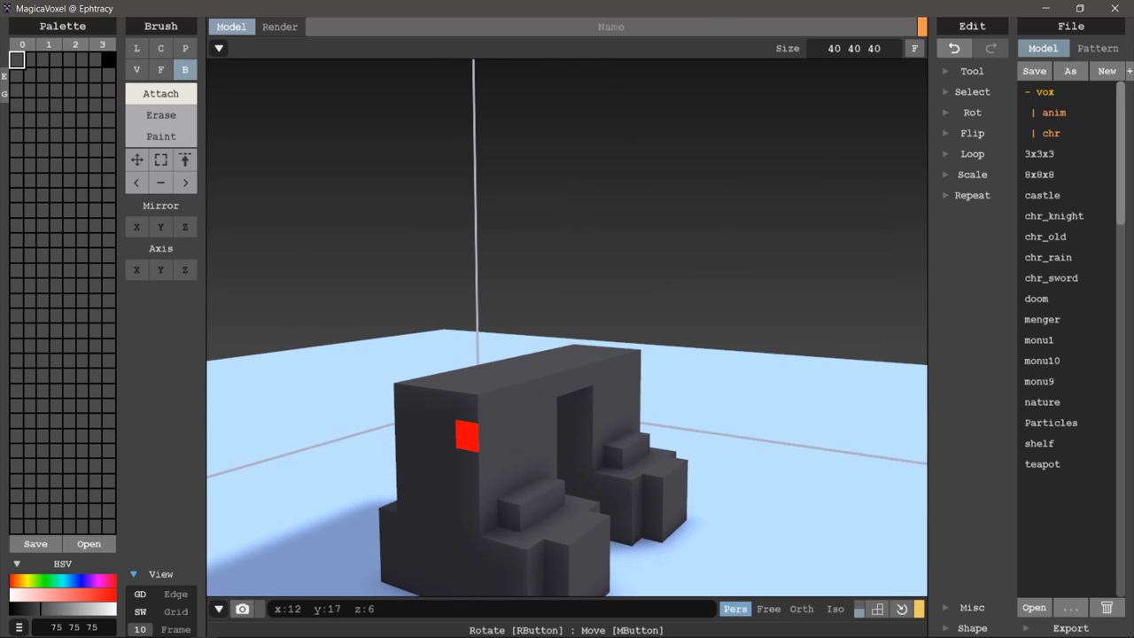
{"action": "left_click_drag", "start_coordinate": [504, 401], "coordinate": [504, 400]}
{"action": "mouse_move", "coordinate": [636, 360]}
{"action": "right_mouse_down"}
{"action": "mouse_move", "coordinate": [364, 418]}
{"action": "mouse_move", "coordinate": [506, 398]}
{"action": "right_mouse_up"}
{"action": "key", "text": "ctrl+z"}
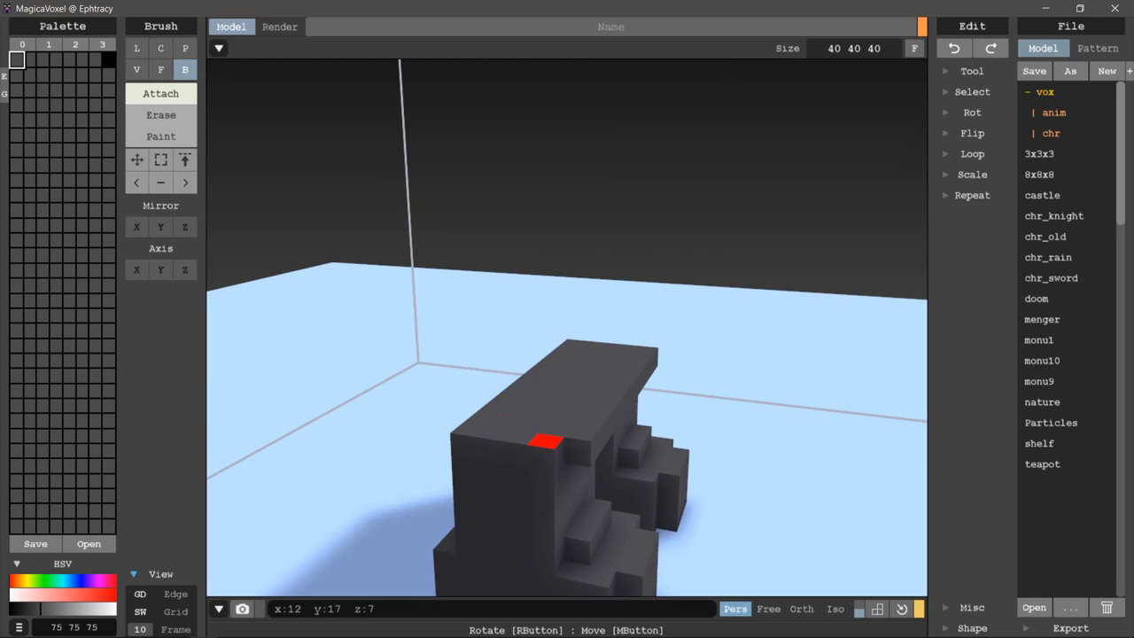
{"action": "mouse_move", "coordinate": [577, 452]}
{"action": "right_mouse_down"}
{"action": "mouse_move", "coordinate": [645, 393]}
{"action": "mouse_move", "coordinate": [563, 359]}
{"action": "right_mouse_up"}
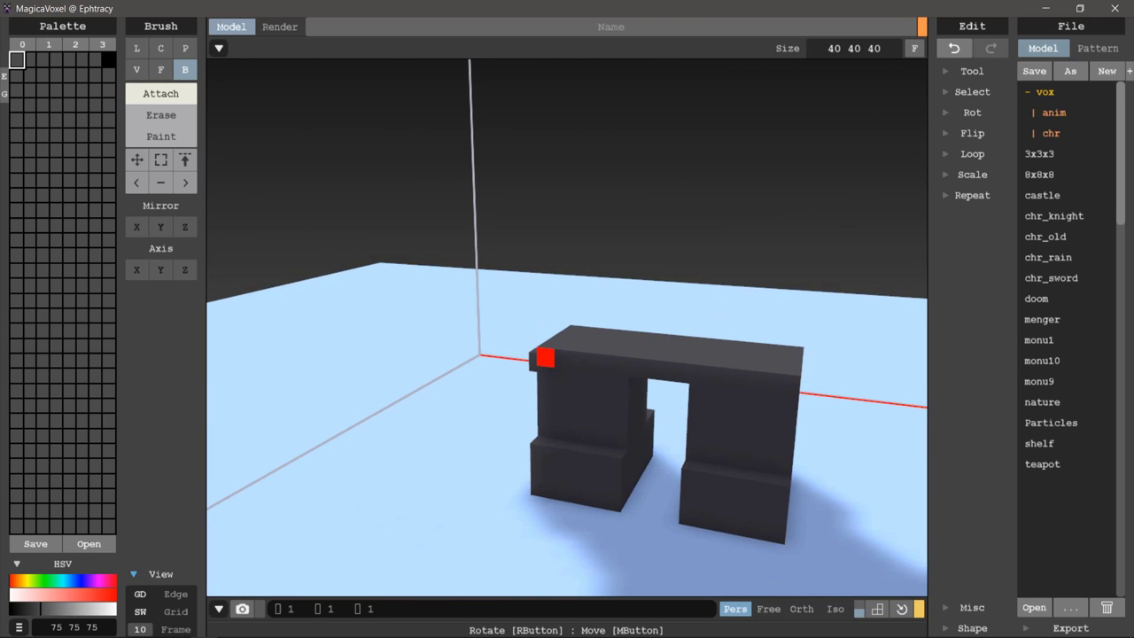
{"action": "mouse_move", "coordinate": [788, 384]}
{"action": "right_mouse_down"}
{"action": "mouse_move", "coordinate": [721, 398]}
{"action": "mouse_move", "coordinate": [612, 370]}
{"action": "right_mouse_up"}
- Extrude the slab's top face upward with the Face brush into a tall rectangular torso
{"action": "key", "text": "f"}
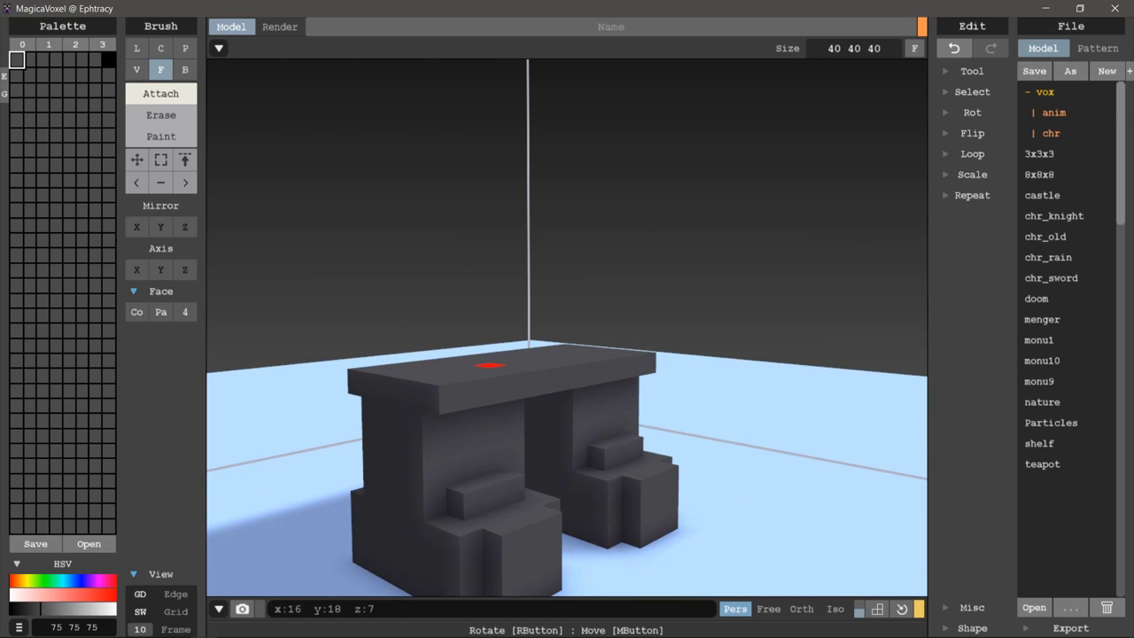
{"action": "mouse_move", "coordinate": [489, 365]}
{"action": "left_mouse_down"}
{"action": "mouse_move", "coordinate": [516, 165]}
{"action": "mouse_move", "coordinate": [511, 114]}
{"action": "left_mouse_up"}
{"action": "scroll", "coordinate": [542, 260], "scroll_direction": "down", "scroll_amount": 3}
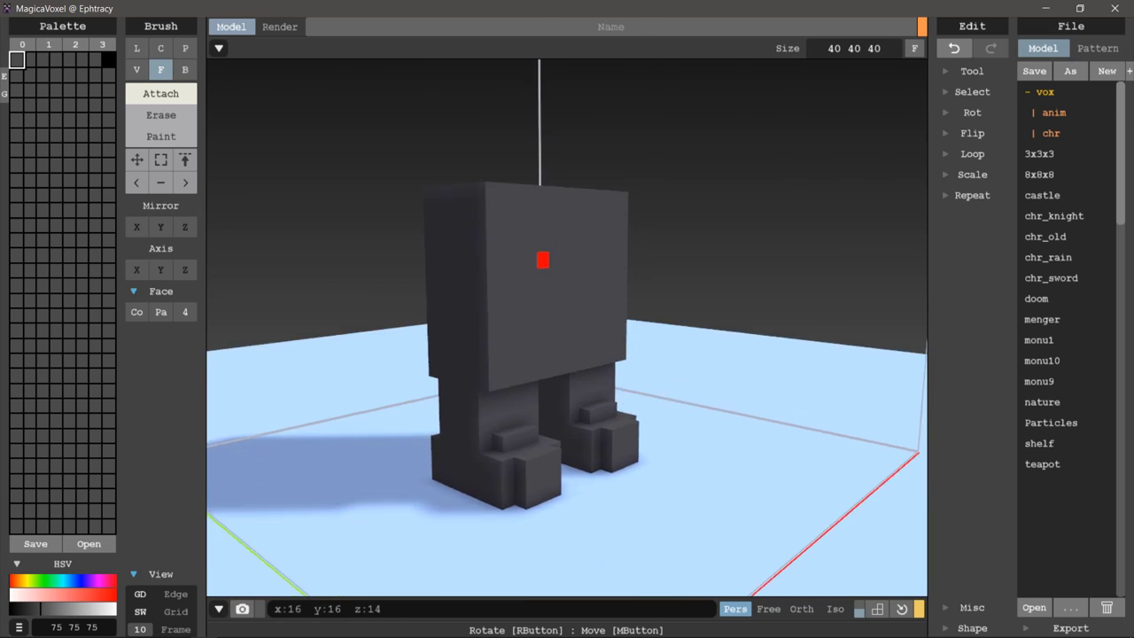
{"action": "mouse_move", "coordinate": [543, 260]}
{"action": "right_mouse_down"}
{"action": "mouse_move", "coordinate": [453, 278]}
{"action": "mouse_move", "coordinate": [390, 256]}
{"action": "mouse_move", "coordinate": [493, 258]}
{"action": "mouse_move", "coordinate": [554, 332]}
{"action": "mouse_move", "coordinate": [532, 286]}
{"action": "right_mouse_up"}
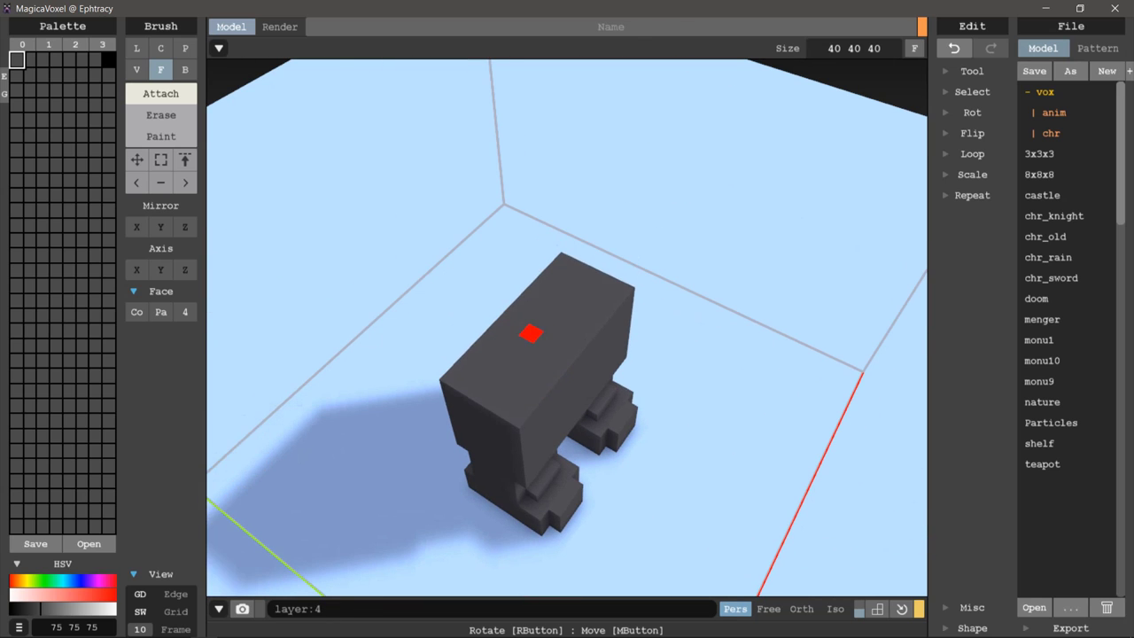
{"action": "mouse_move", "coordinate": [530, 333]}
{"action": "right_mouse_down"}
{"action": "mouse_move", "coordinate": [473, 263]}
{"action": "mouse_move", "coordinate": [519, 260]}
{"action": "right_mouse_up"}
{"action": "scroll", "coordinate": [526, 326], "scroll_direction": "up", "scroll_amount": 1}
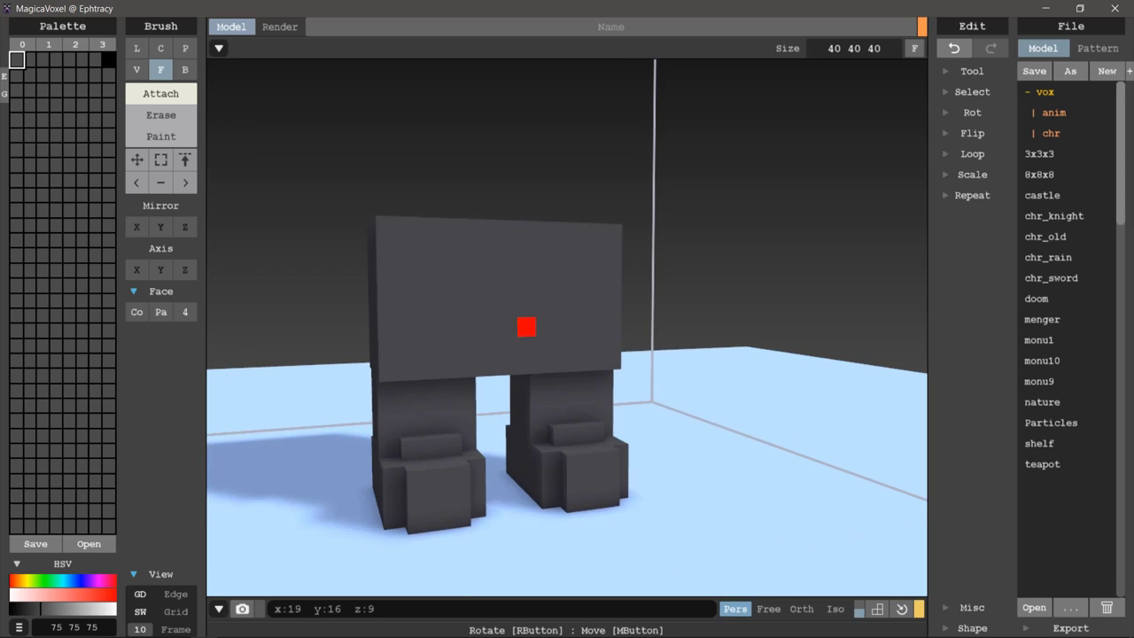
{"action": "mouse_move", "coordinate": [526, 327]}
{"action": "right_mouse_down"}
{"action": "mouse_move", "coordinate": [541, 377]}
{"action": "mouse_move", "coordinate": [509, 351]}
{"action": "right_mouse_up"}
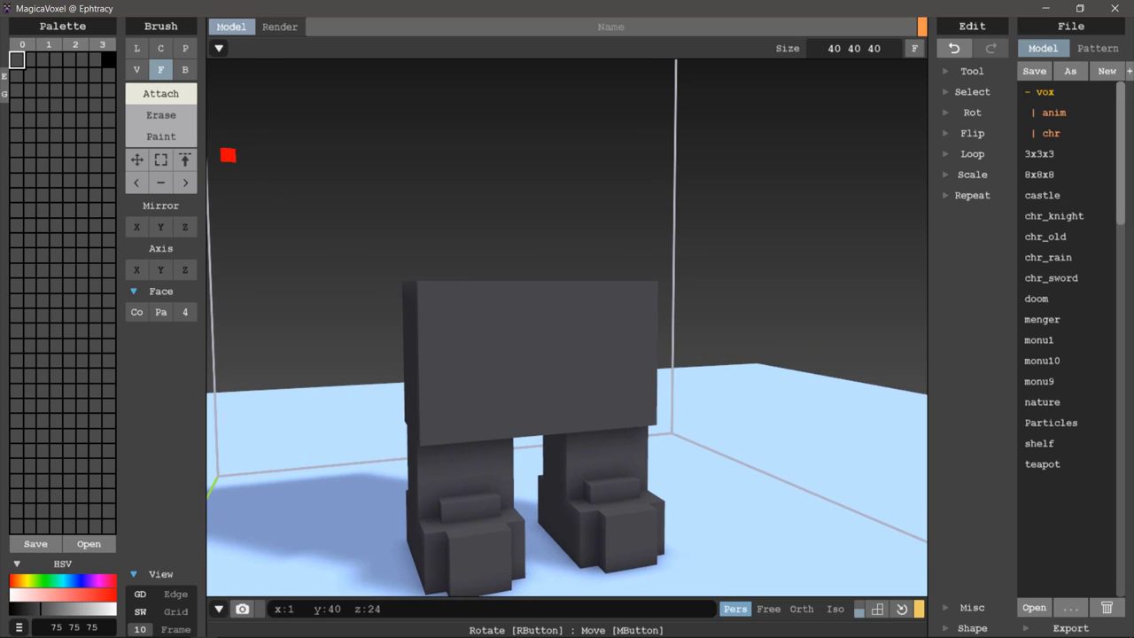
{"action": "left_click", "coordinate": [136, 48]}
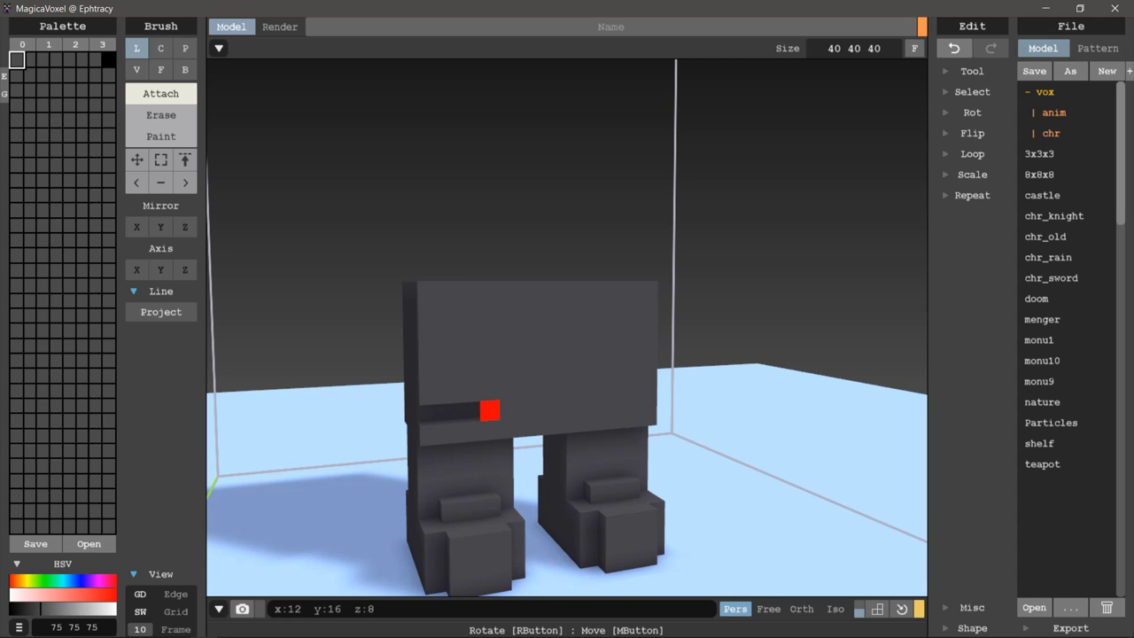
- Draw a voxel line along the body's bottom front to form the belt ledge above the legs
{"action": "mouse_move", "coordinate": [490, 410]}
{"action": "left_mouse_down"}
{"action": "mouse_move", "coordinate": [615, 380]}
{"action": "mouse_move", "coordinate": [649, 399]}
{"action": "left_mouse_up"}
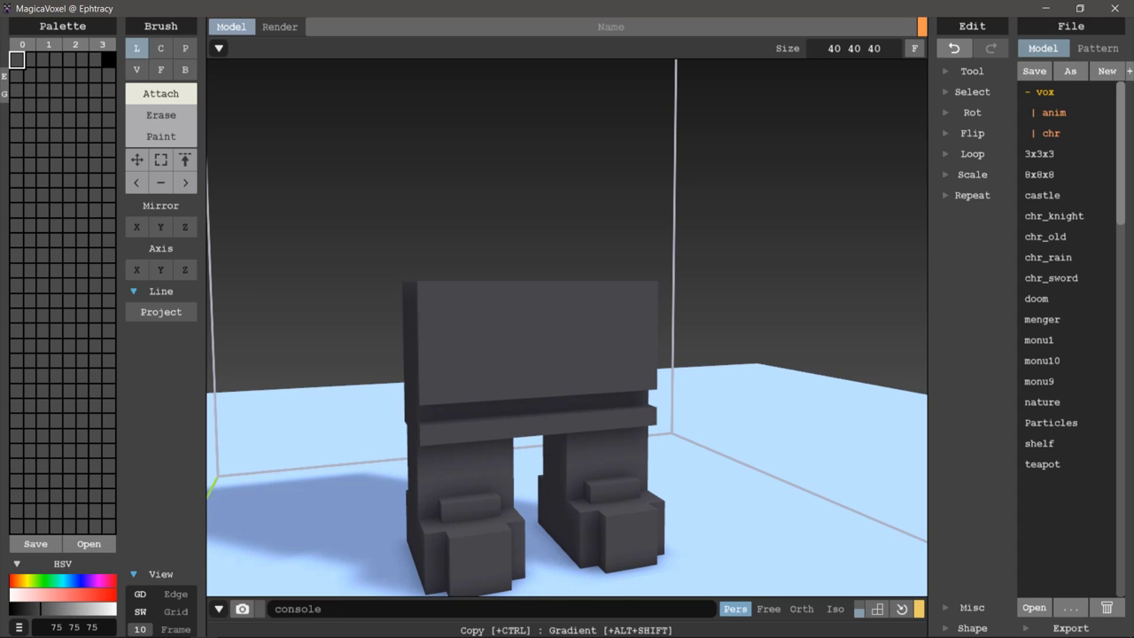
{"action": "right_click_drag", "start_coordinate": [357, 307], "coordinate": [571, 409]}
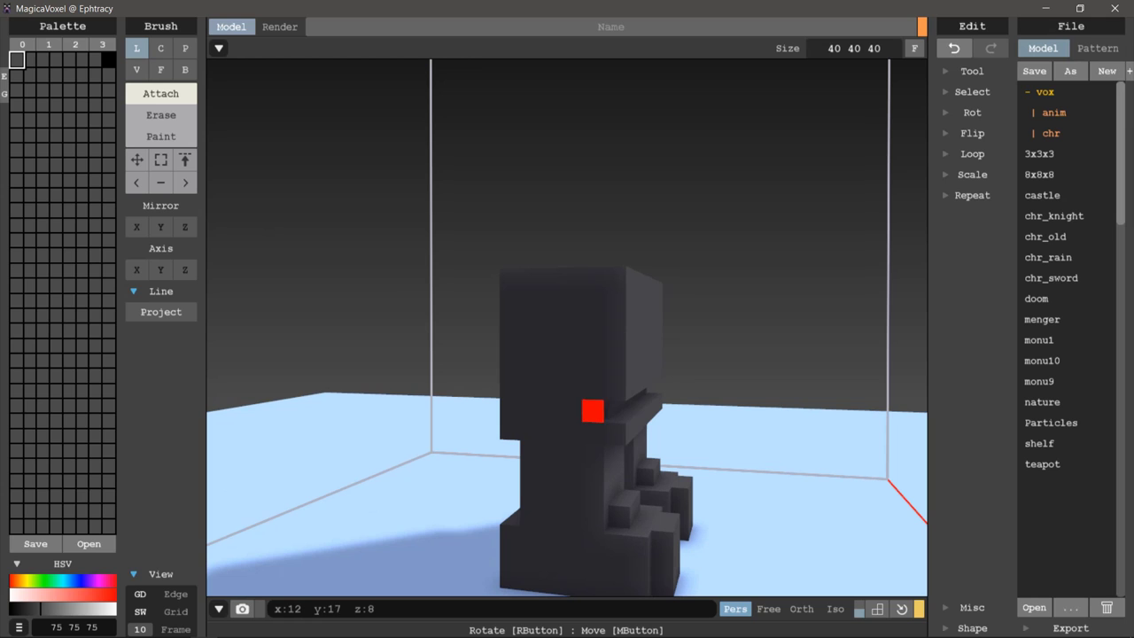
{"action": "mouse_move", "coordinate": [504, 419]}
{"action": "right_mouse_down"}
{"action": "mouse_move", "coordinate": [612, 423]}
{"action": "mouse_move", "coordinate": [665, 398]}
{"action": "right_mouse_up"}
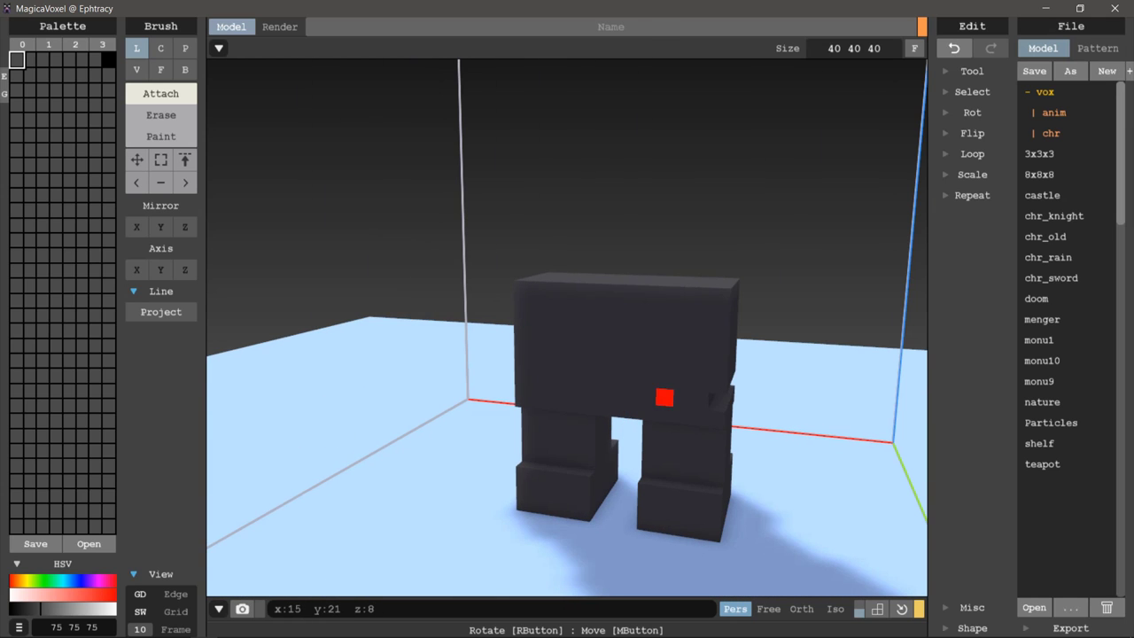
{"action": "right_click_drag", "start_coordinate": [506, 379], "coordinate": [595, 405]}
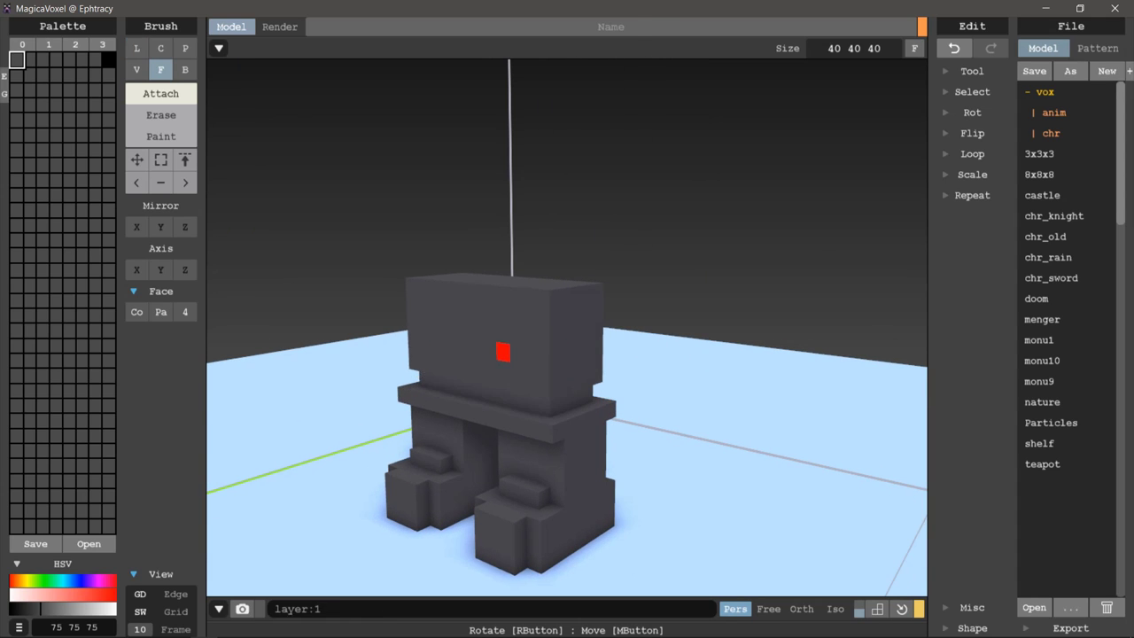
{"action": "mouse_move", "coordinate": [506, 347]}
{"action": "right_mouse_down"}
{"action": "mouse_move", "coordinate": [547, 346]}
{"action": "mouse_move", "coordinate": [435, 379]}
{"action": "mouse_move", "coordinate": [405, 363]}
{"action": "mouse_move", "coordinate": [451, 380]}
{"action": "mouse_move", "coordinate": [614, 362]}
{"action": "mouse_move", "coordinate": [468, 349]}
{"action": "mouse_move", "coordinate": [522, 380]}
{"action": "mouse_move", "coordinate": [443, 390]}
{"action": "right_mouse_up"}
{"action": "right_click_drag", "start_coordinate": [397, 361], "coordinate": [431, 314]}
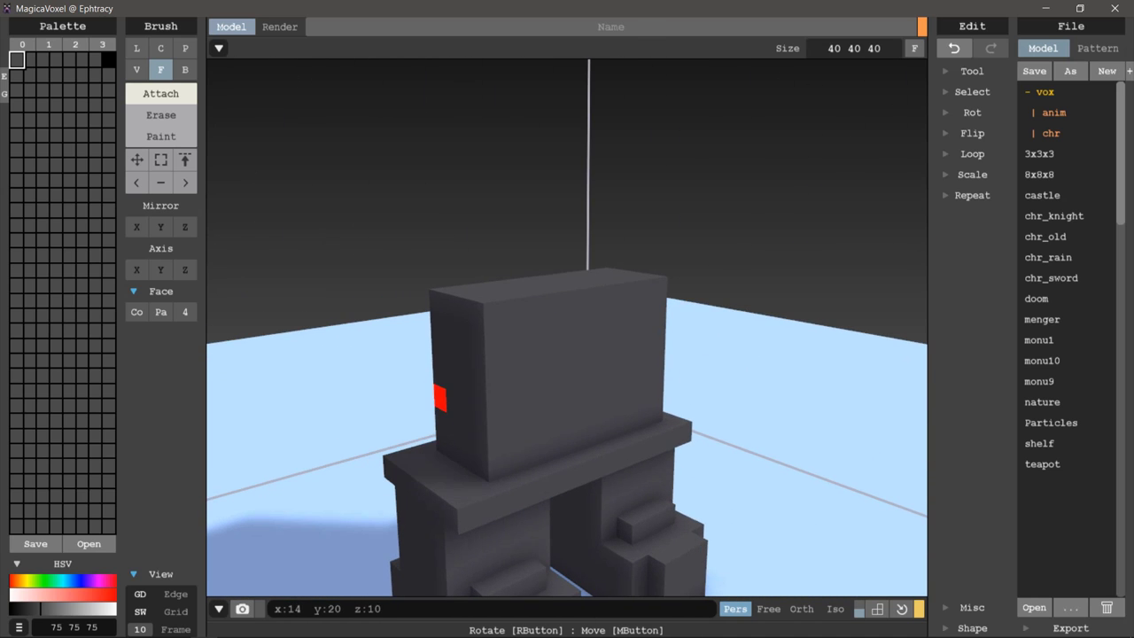
{"action": "right_click_drag", "start_coordinate": [440, 392], "coordinate": [323, 380]}
{"action": "mouse_move", "coordinate": [549, 299]}
{"action": "right_mouse_down"}
{"action": "mouse_move", "coordinate": [594, 370]}
{"action": "mouse_move", "coordinate": [636, 366]}
{"action": "mouse_move", "coordinate": [642, 345]}
{"action": "mouse_move", "coordinate": [612, 319]}
{"action": "mouse_move", "coordinate": [556, 365]}
{"action": "right_mouse_up"}
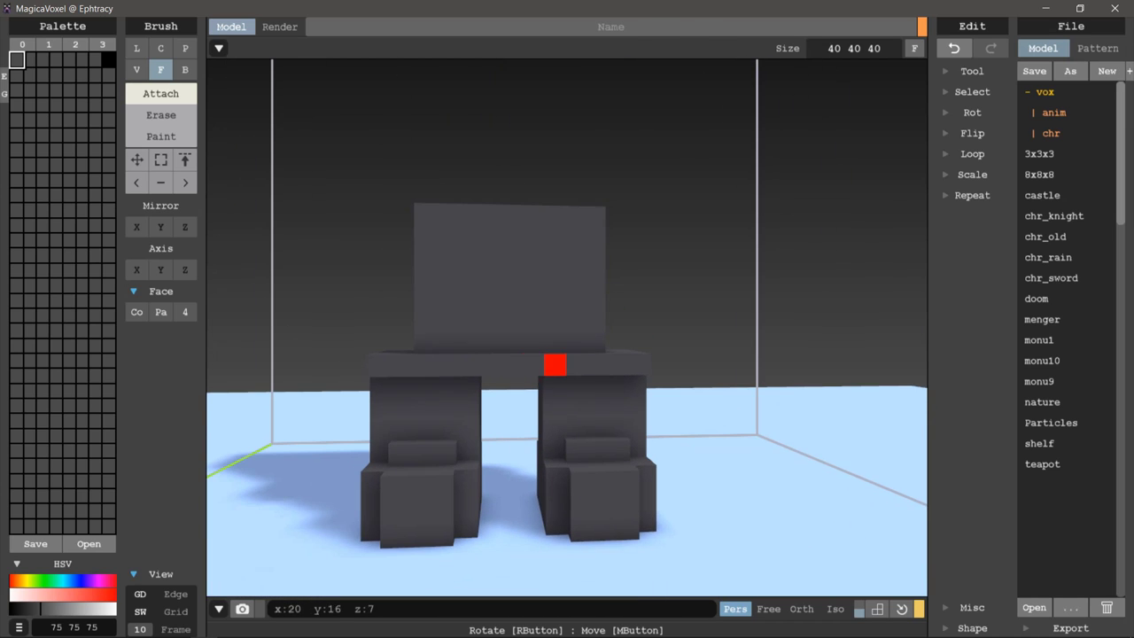
{"action": "left_click", "coordinate": [161, 160]}
- Move the left leg one voxel inward toward the right leg, then clear the selection
{"action": "left_click_drag", "start_coordinate": [492, 533], "coordinate": [491, 533]}
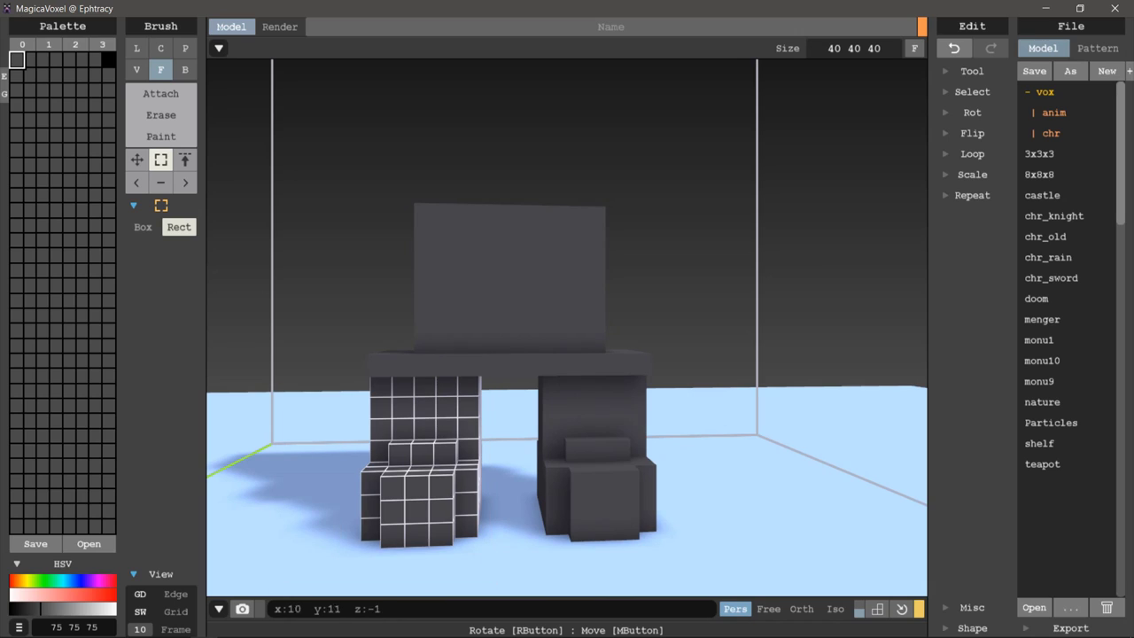
{"action": "left_click_drag", "start_coordinate": [422, 454], "coordinate": [445, 454]}
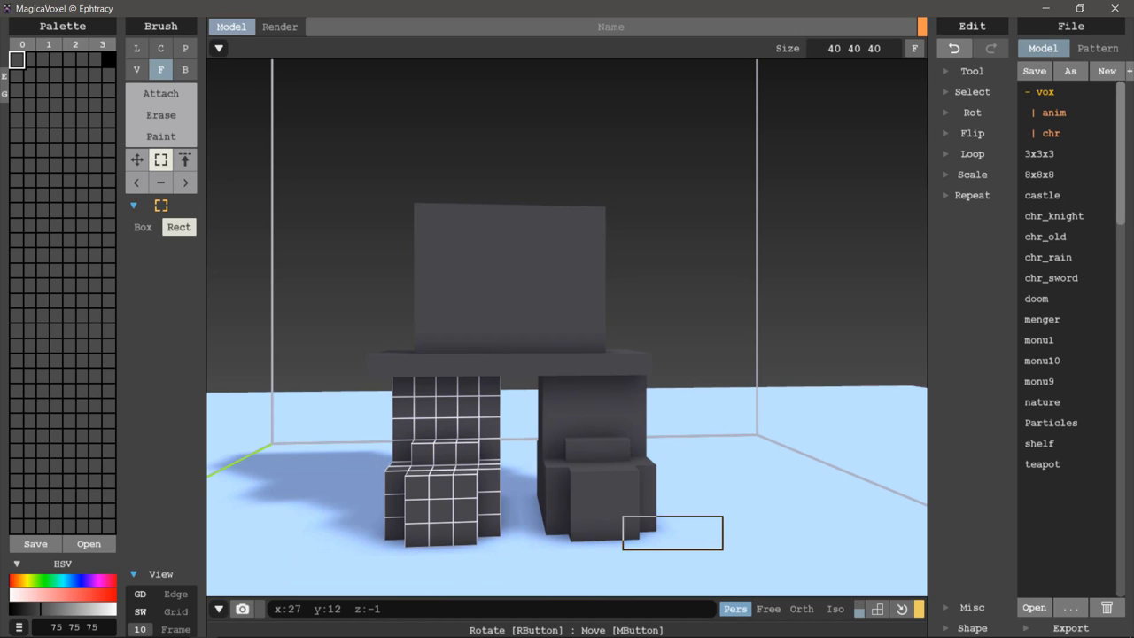
{"action": "left_click_drag", "start_coordinate": [623, 517], "coordinate": [521, 376]}
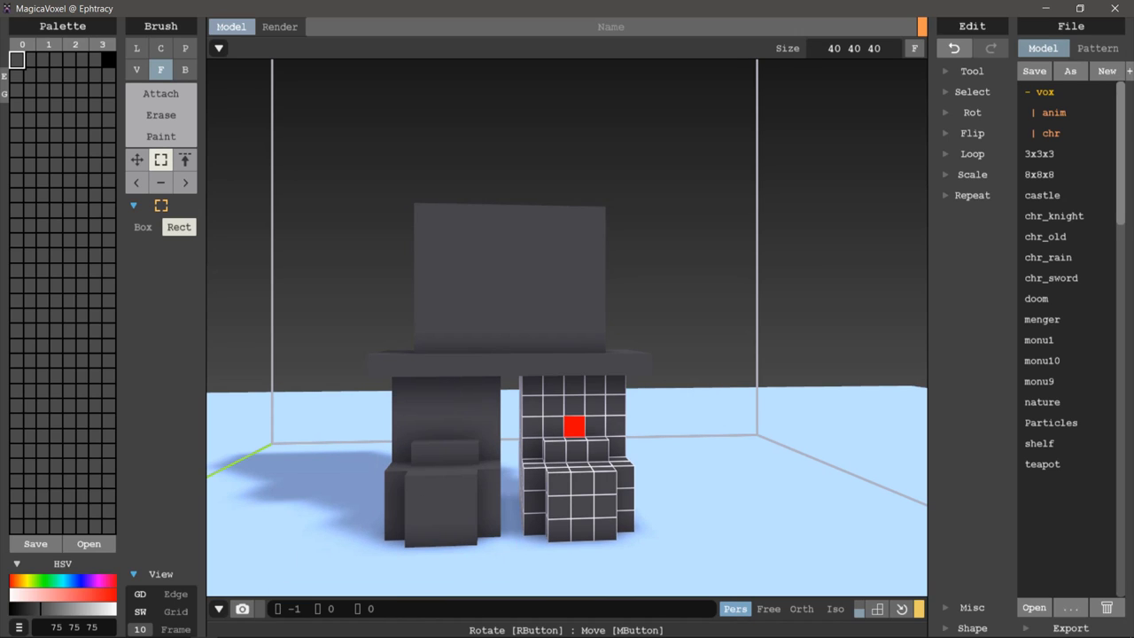
{"action": "key", "text": "ctrl+d"}
{"action": "right_click_drag", "start_coordinate": [595, 426], "coordinate": [646, 483]}
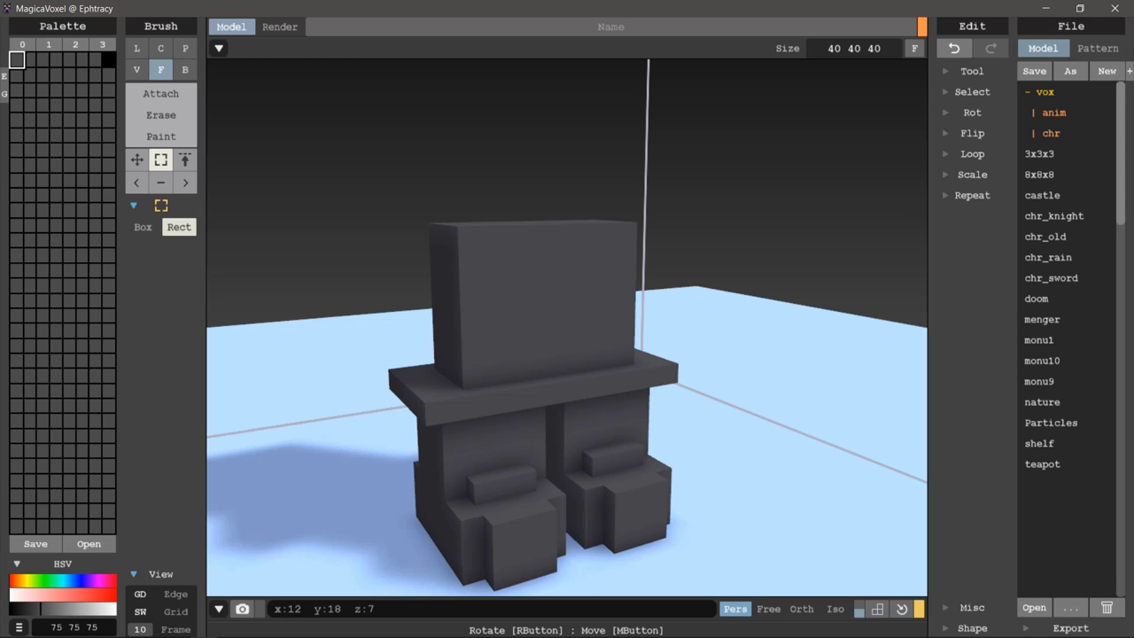
{"action": "key", "text": "a"}
{"action": "mouse_move", "coordinate": [408, 393]}
{"action": "right_mouse_down"}
{"action": "mouse_move", "coordinate": [419, 366]}
{"action": "mouse_move", "coordinate": [384, 360]}
{"action": "mouse_move", "coordinate": [411, 384]}
{"action": "mouse_move", "coordinate": [517, 397]}
{"action": "mouse_move", "coordinate": [507, 378]}
{"action": "mouse_move", "coordinate": [600, 405]}
{"action": "mouse_move", "coordinate": [671, 398]}
{"action": "mouse_move", "coordinate": [537, 418]}
{"action": "mouse_move", "coordinate": [531, 375]}
{"action": "mouse_move", "coordinate": [459, 419]}
{"action": "mouse_move", "coordinate": [336, 433]}
{"action": "mouse_move", "coordinate": [423, 445]}
{"action": "mouse_move", "coordinate": [511, 375]}
{"action": "mouse_move", "coordinate": [485, 246]}
{"action": "mouse_move", "coordinate": [538, 246]}
{"action": "mouse_move", "coordinate": [511, 227]}
{"action": "mouse_move", "coordinate": [602, 228]}
{"action": "mouse_move", "coordinate": [448, 252]}
{"action": "right_mouse_up"}
{"action": "key", "text": "b"}
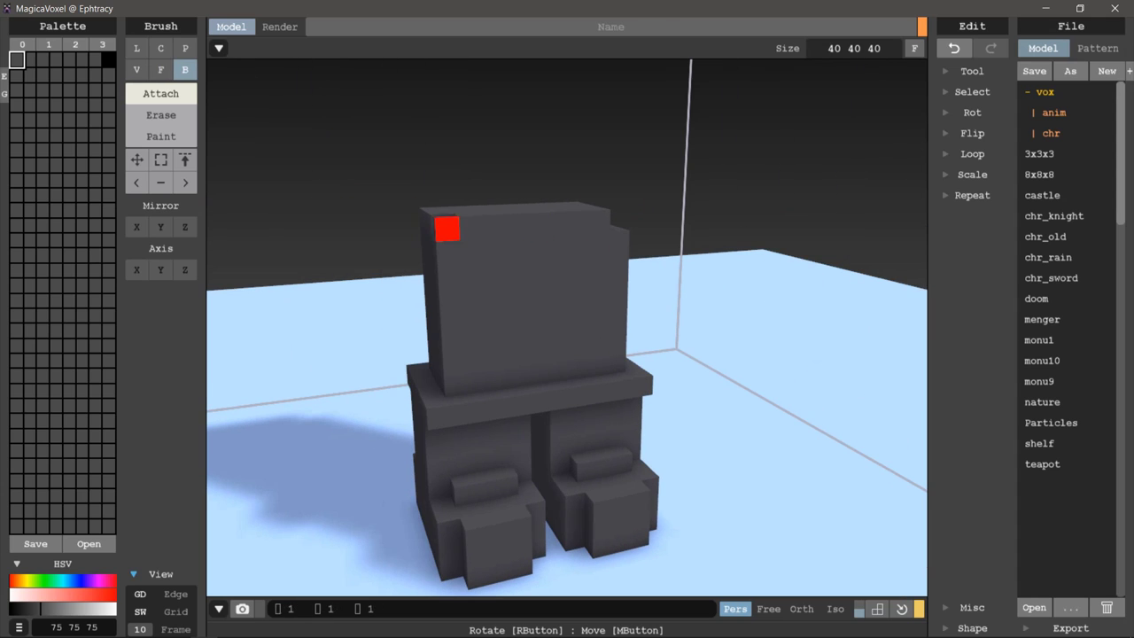
- Zoom out and drag a flat 20×1×16 voxel panel in the air above the torso
{"action": "mouse_move", "coordinate": [412, 214]}
{"action": "right_mouse_down"}
{"action": "mouse_move", "coordinate": [508, 195]}
{"action": "mouse_move", "coordinate": [361, 209]}
{"action": "right_mouse_up"}
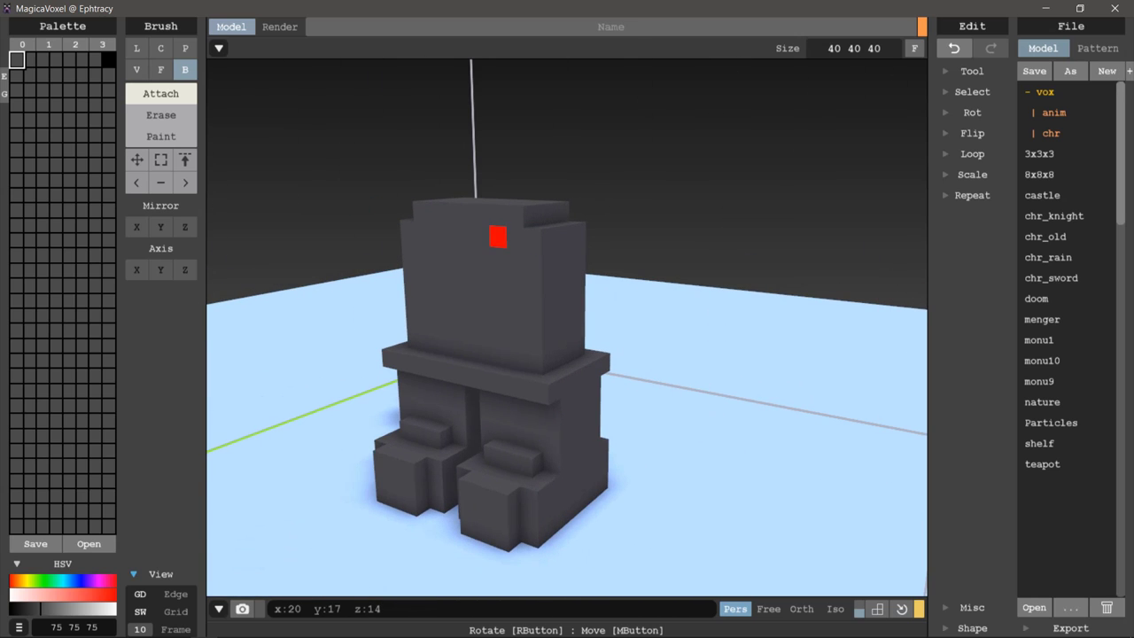
{"action": "scroll", "coordinate": [572, 223], "scroll_direction": "down", "scroll_amount": 3}
{"action": "scroll", "coordinate": [572, 200], "scroll_direction": "down", "scroll_amount": 3}
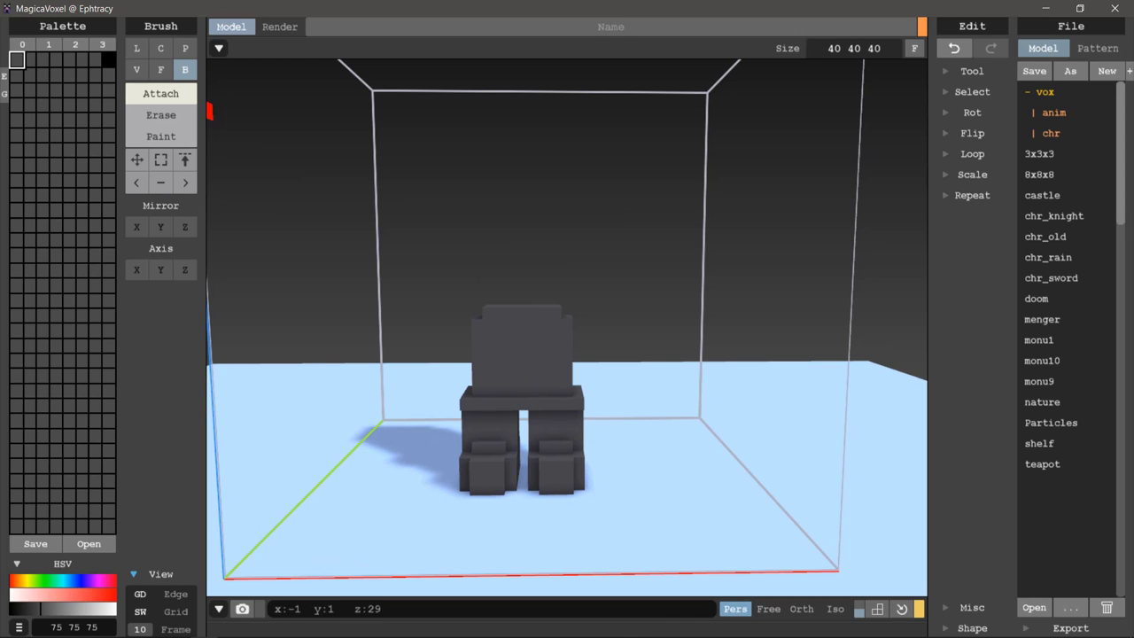
{"action": "mouse_move", "coordinate": [455, 189]}
{"action": "left_mouse_down"}
{"action": "mouse_move", "coordinate": [562, 256]}
{"action": "mouse_move", "coordinate": [569, 295]}
{"action": "mouse_move", "coordinate": [593, 288]}
{"action": "left_mouse_up"}
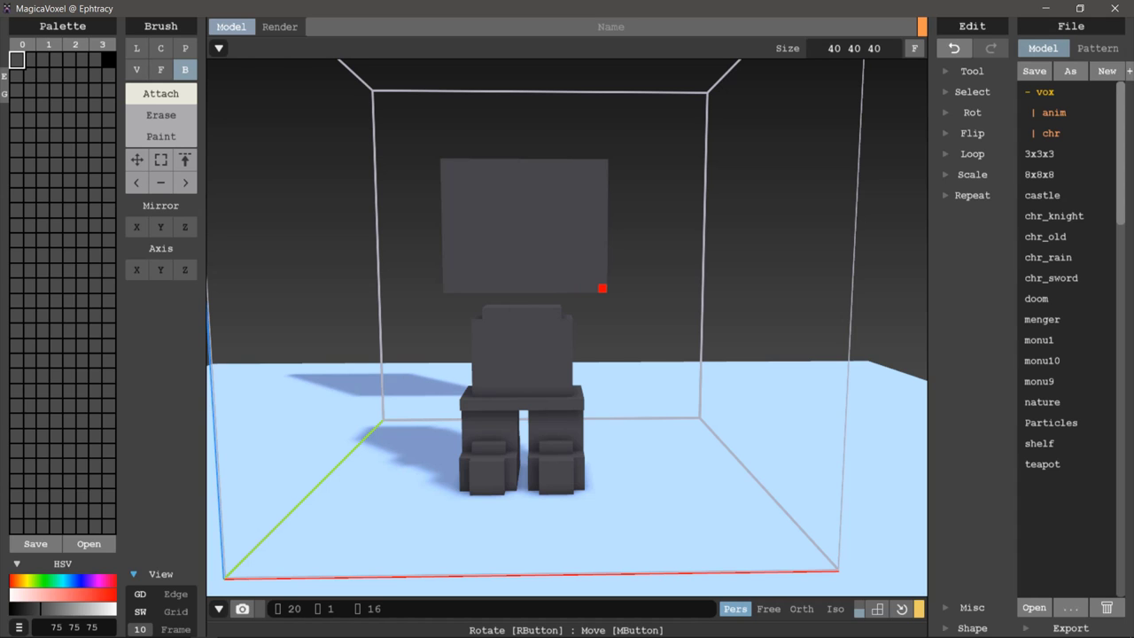
- Extrude the floating panel with the Face brush into a thick helmet cube
{"action": "mouse_move", "coordinate": [603, 255]}
{"action": "right_mouse_down"}
{"action": "mouse_move", "coordinate": [525, 256]}
{"action": "mouse_move", "coordinate": [597, 205]}
{"action": "right_mouse_up"}
{"action": "key", "text": "f"}
{"action": "left_click_drag", "start_coordinate": [597, 205], "coordinate": [585, 230]}
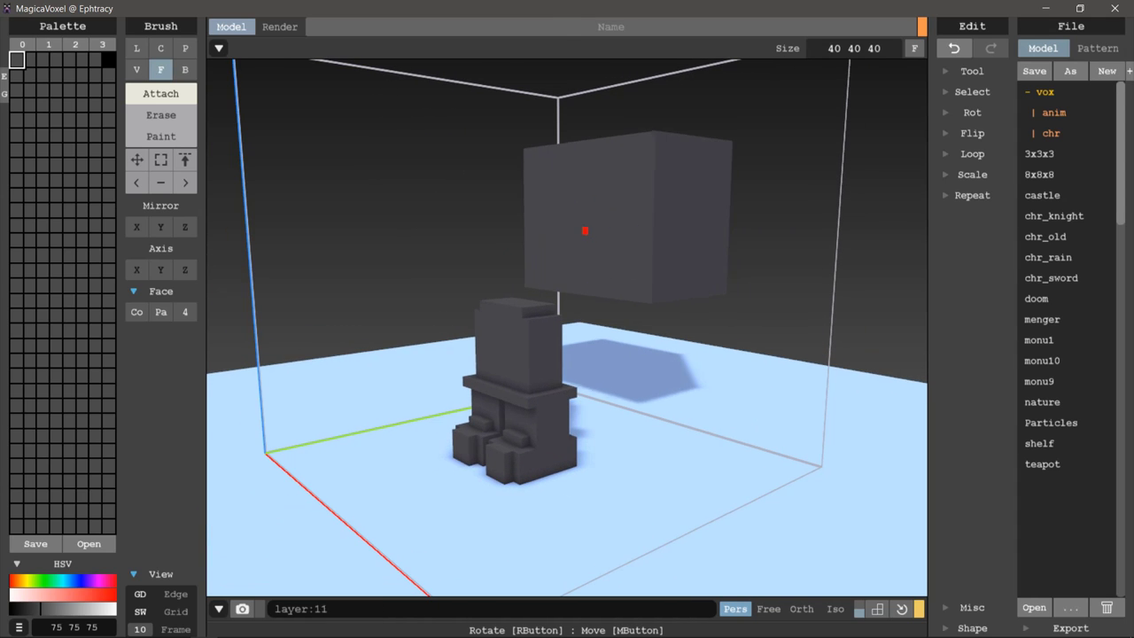
{"action": "right_click_drag", "start_coordinate": [575, 230], "coordinate": [488, 210]}
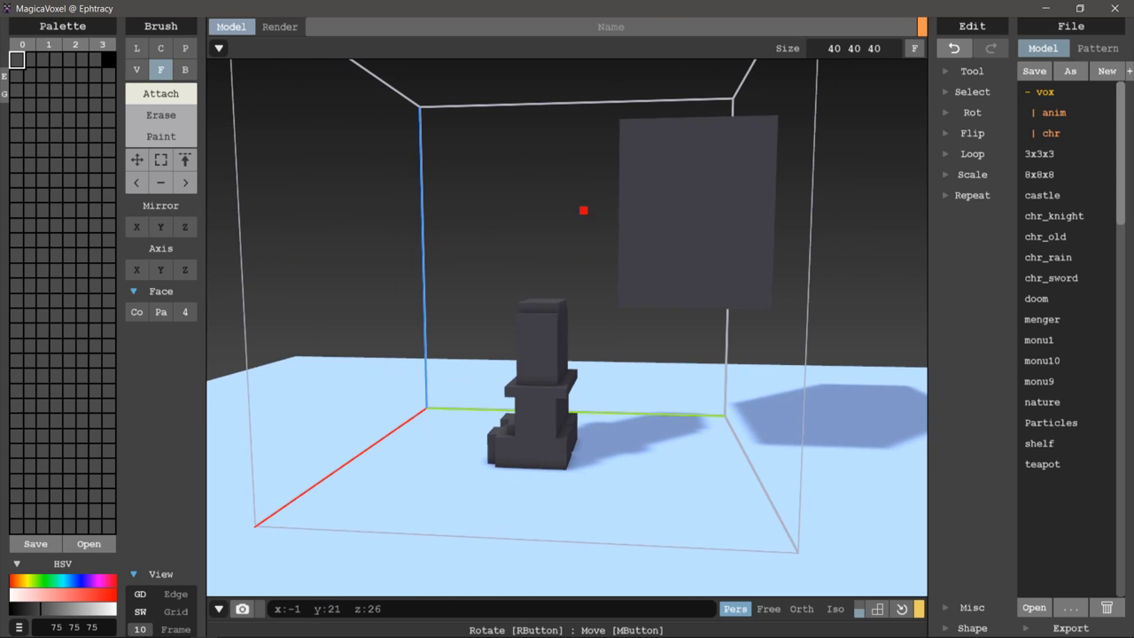
{"action": "mouse_move", "coordinate": [584, 210]}
{"action": "right_mouse_down"}
{"action": "mouse_move", "coordinate": [695, 237]}
{"action": "mouse_move", "coordinate": [696, 284]}
{"action": "mouse_move", "coordinate": [689, 268]}
{"action": "mouse_move", "coordinate": [762, 313]}
{"action": "mouse_move", "coordinate": [741, 281]}
{"action": "right_mouse_up"}
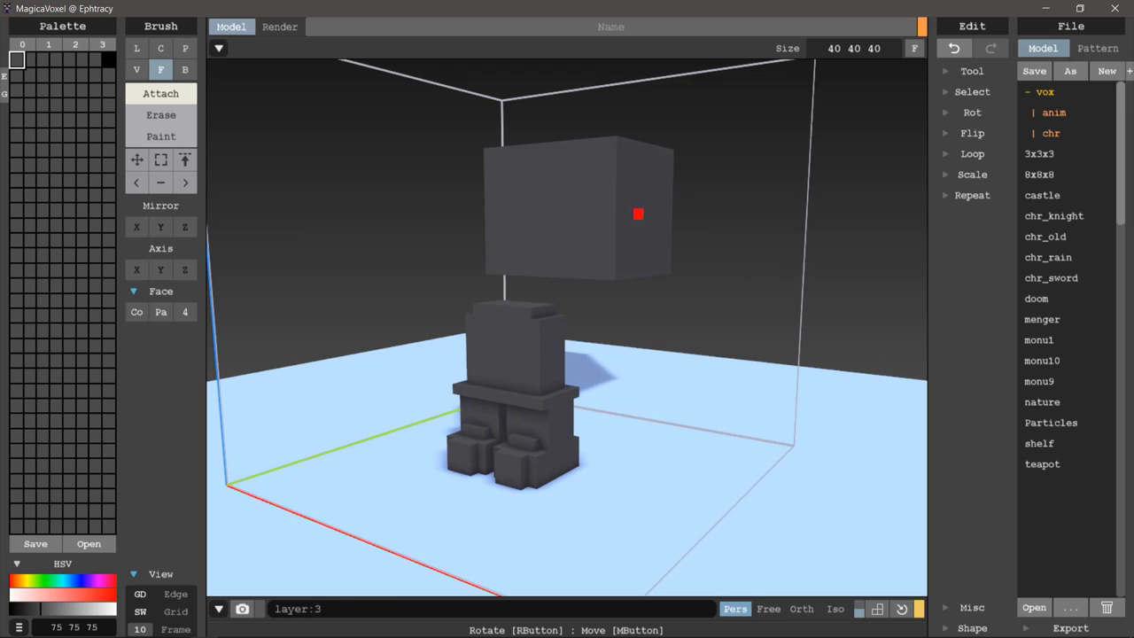
{"action": "right_click_drag", "start_coordinate": [662, 215], "coordinate": [727, 222]}
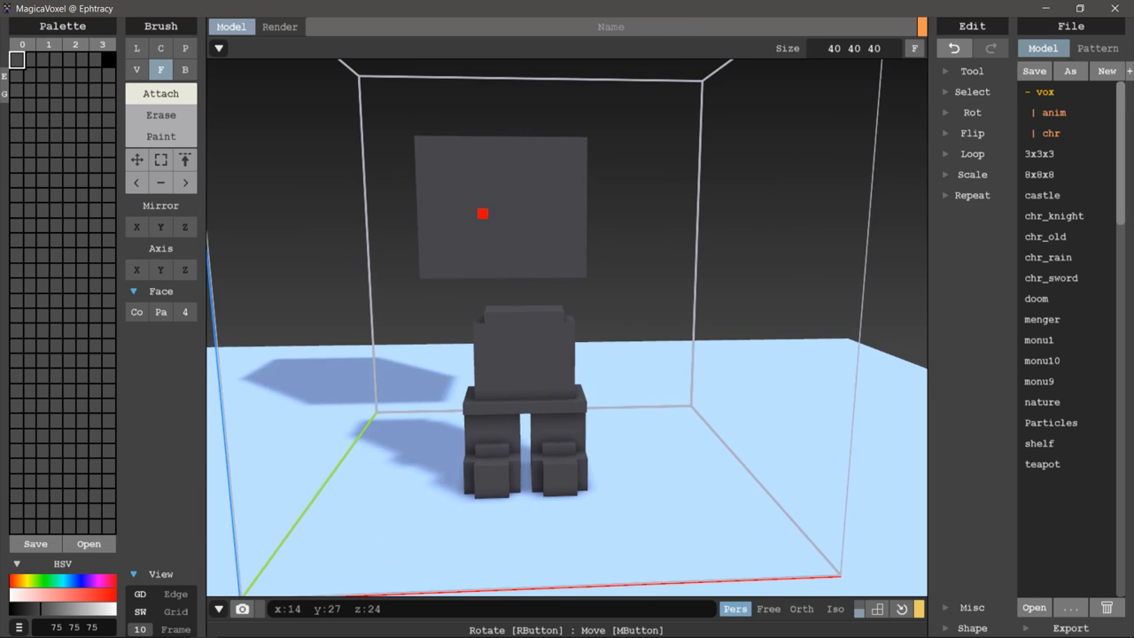
{"action": "scroll", "coordinate": [481, 210], "scroll_direction": "up", "scroll_amount": 3}
- Rect-select a block of the floating cube, inspect it from the front, then exit selection
{"action": "key", "text": "s"}
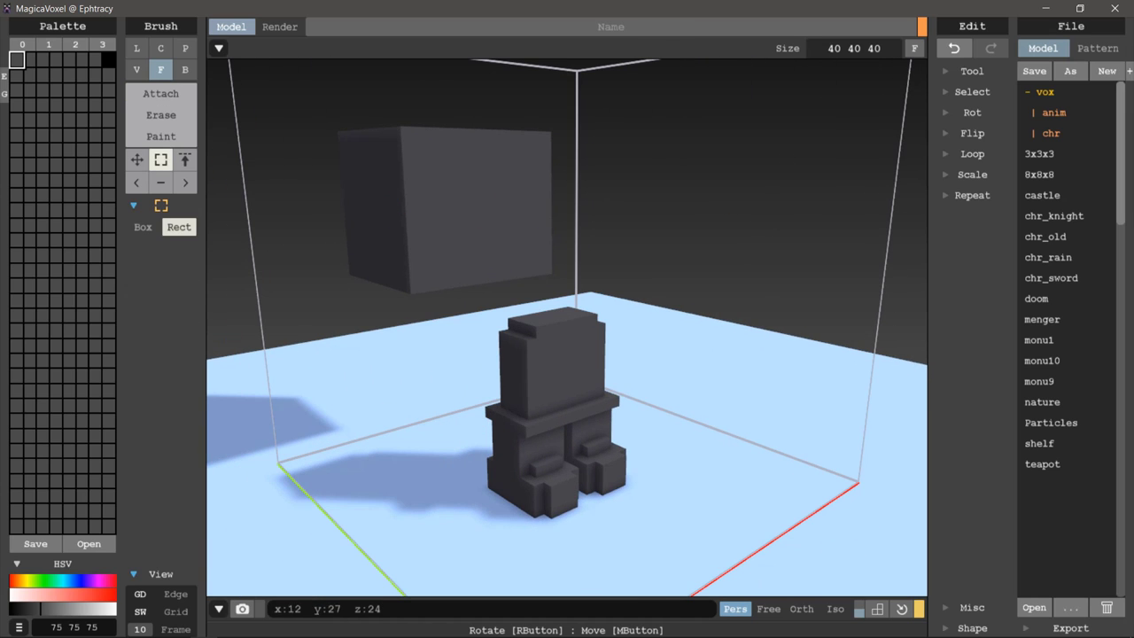
{"action": "right_click_drag", "start_coordinate": [381, 206], "coordinate": [443, 208]}
{"action": "left_click_drag", "start_coordinate": [537, 243], "coordinate": [620, 292]}
{"action": "right_click_drag", "start_coordinate": [620, 292], "coordinate": [496, 292]}
{"action": "mouse_move", "coordinate": [415, 229]}
{"action": "right_mouse_down"}
{"action": "mouse_move", "coordinate": [600, 246]}
{"action": "mouse_move", "coordinate": [514, 248]}
{"action": "mouse_move", "coordinate": [557, 243]}
{"action": "mouse_move", "coordinate": [514, 265]}
{"action": "mouse_move", "coordinate": [257, 265]}
{"action": "mouse_move", "coordinate": [266, 292]}
{"action": "mouse_move", "coordinate": [292, 301]}
{"action": "mouse_move", "coordinate": [275, 284]}
{"action": "mouse_move", "coordinate": [284, 274]}
{"action": "right_mouse_up"}
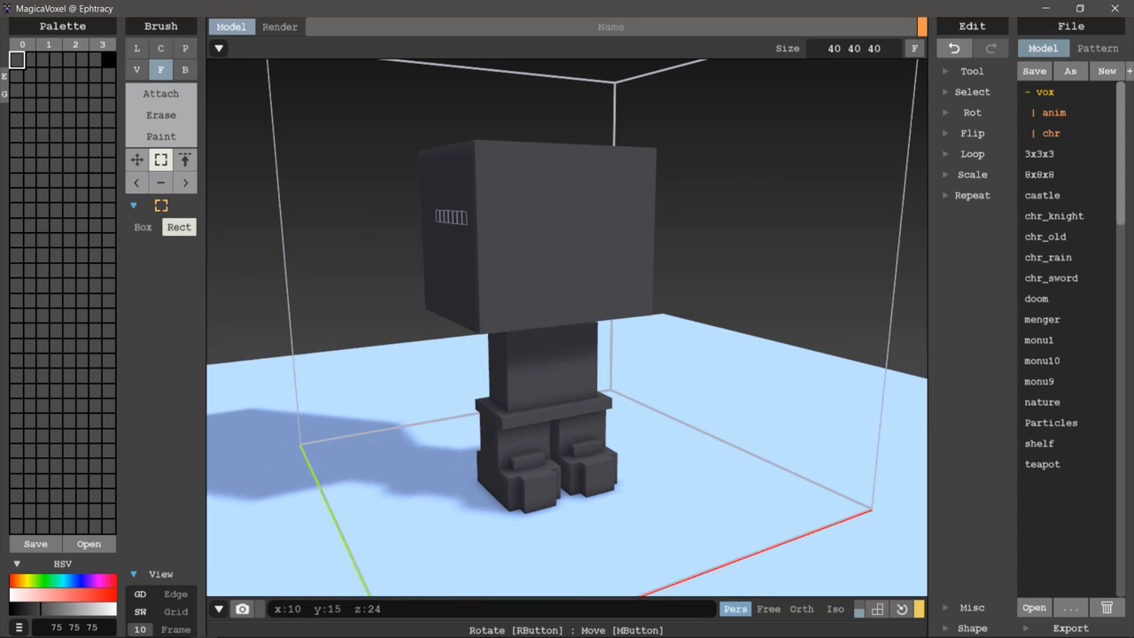
{"action": "key", "text": "Escape"}
{"action": "mouse_move", "coordinate": [461, 212]}
{"action": "right_mouse_down"}
{"action": "mouse_move", "coordinate": [534, 218]}
{"action": "mouse_move", "coordinate": [529, 233]}
{"action": "mouse_move", "coordinate": [516, 227]}
{"action": "mouse_move", "coordinate": [714, 235]}
{"action": "mouse_move", "coordinate": [508, 225]}
{"action": "mouse_move", "coordinate": [529, 256]}
{"action": "mouse_move", "coordinate": [497, 217]}
{"action": "mouse_move", "coordinate": [532, 174]}
{"action": "mouse_move", "coordinate": [582, 147]}
{"action": "mouse_move", "coordinate": [433, 164]}
{"action": "mouse_move", "coordinate": [491, 152]}
{"action": "mouse_move", "coordinate": [592, 164]}
{"action": "right_mouse_up"}
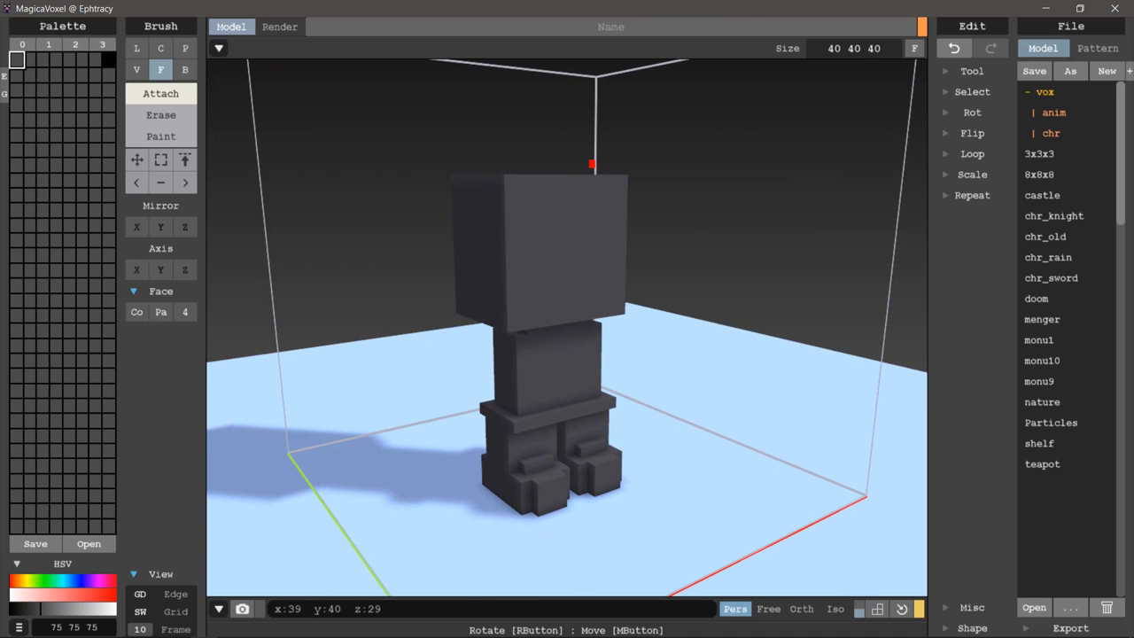
- Save the model as Knight01 in the vox\Youtube folder
{"action": "key", "text": "ctrl+s"}
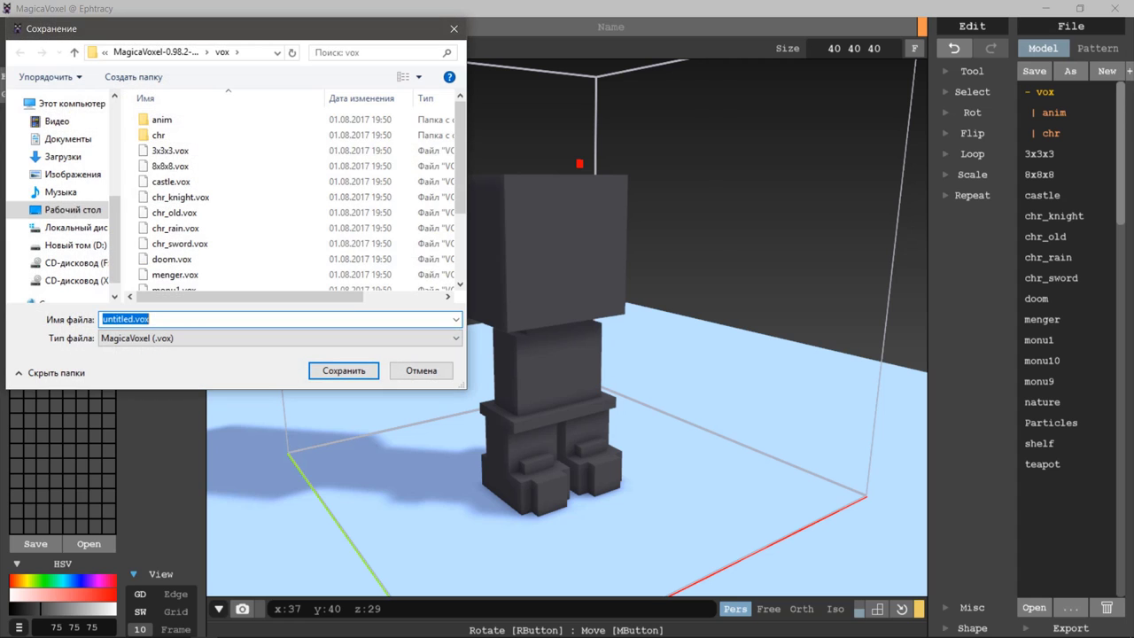
{"action": "type", "text": "Knight01"}
{"action": "key", "text": "Return"}
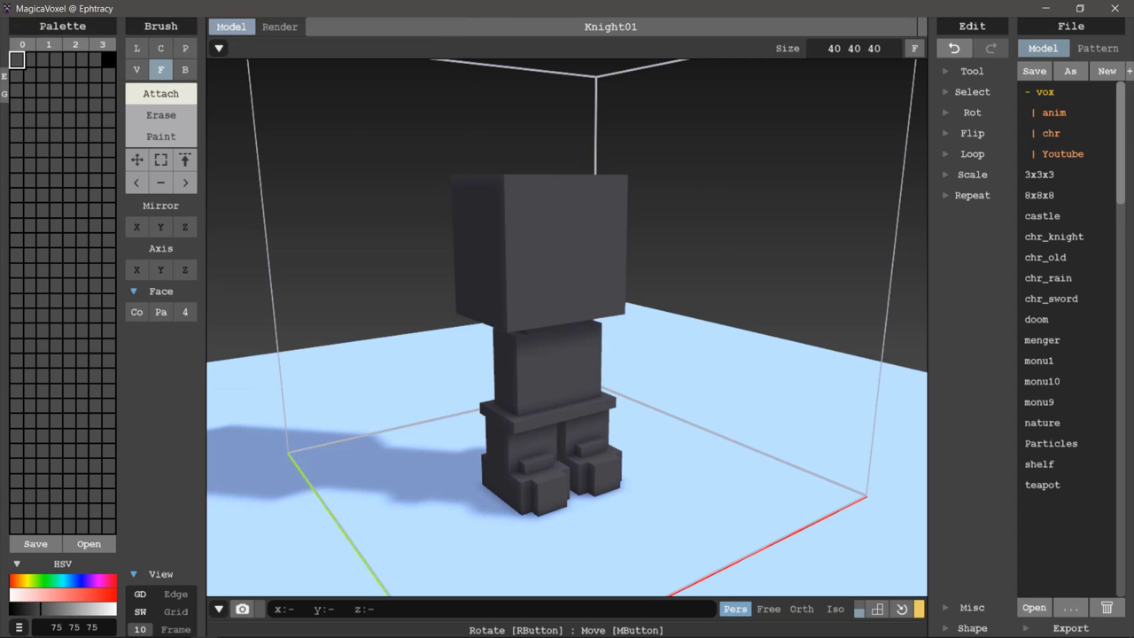
{"action": "mouse_move", "coordinate": [387, 312]}
{"action": "right_mouse_down"}
{"action": "mouse_move", "coordinate": [448, 260]}
{"action": "mouse_move", "coordinate": [448, 235]}
{"action": "mouse_move", "coordinate": [460, 261]}
{"action": "right_mouse_up"}
- Select the knight's head and shift it one voxel to the right, then deselect
{"action": "scroll", "coordinate": [461, 267], "scroll_direction": "up", "scroll_amount": 2}
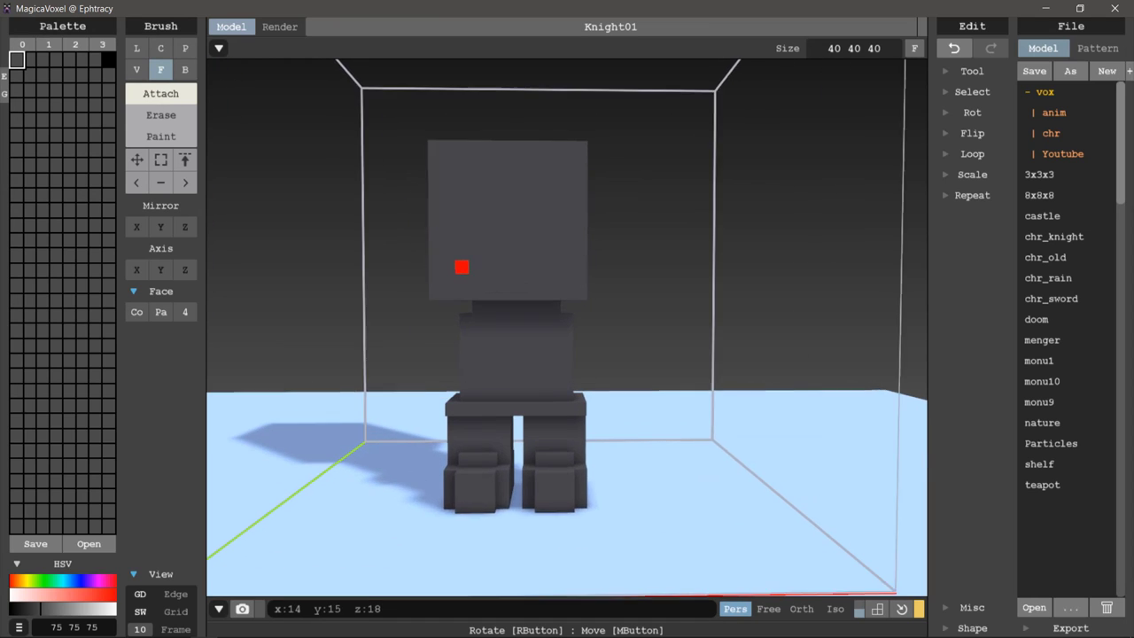
{"action": "scroll", "coordinate": [462, 267], "scroll_direction": "up", "scroll_amount": 2}
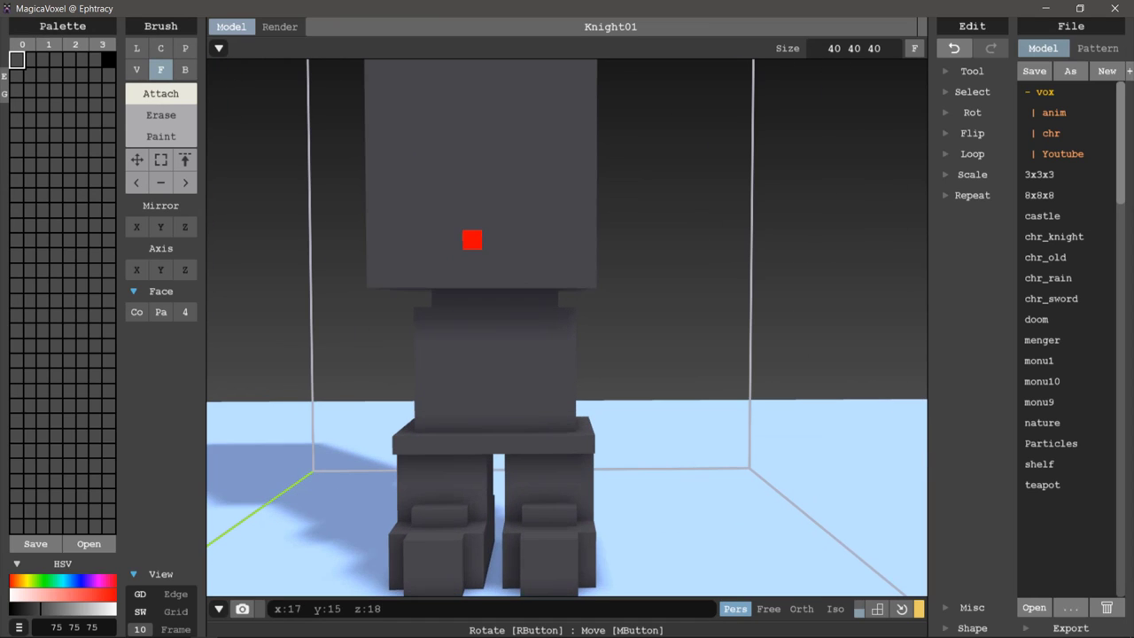
{"action": "scroll", "coordinate": [472, 239], "scroll_direction": "down", "scroll_amount": 3}
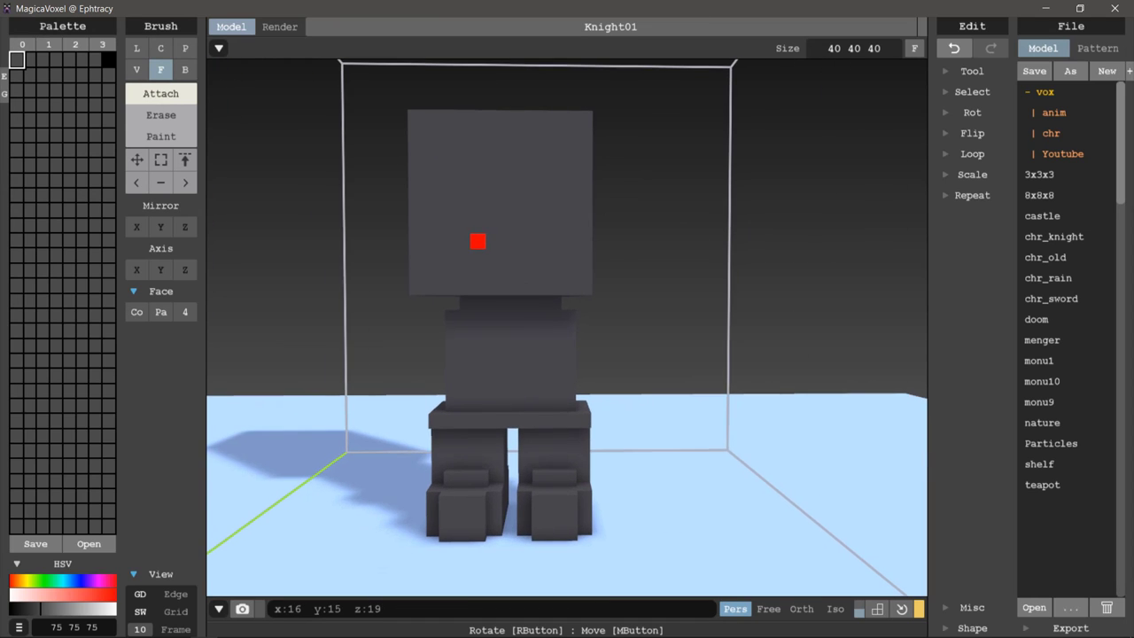
{"action": "left_click", "coordinate": [160, 159]}
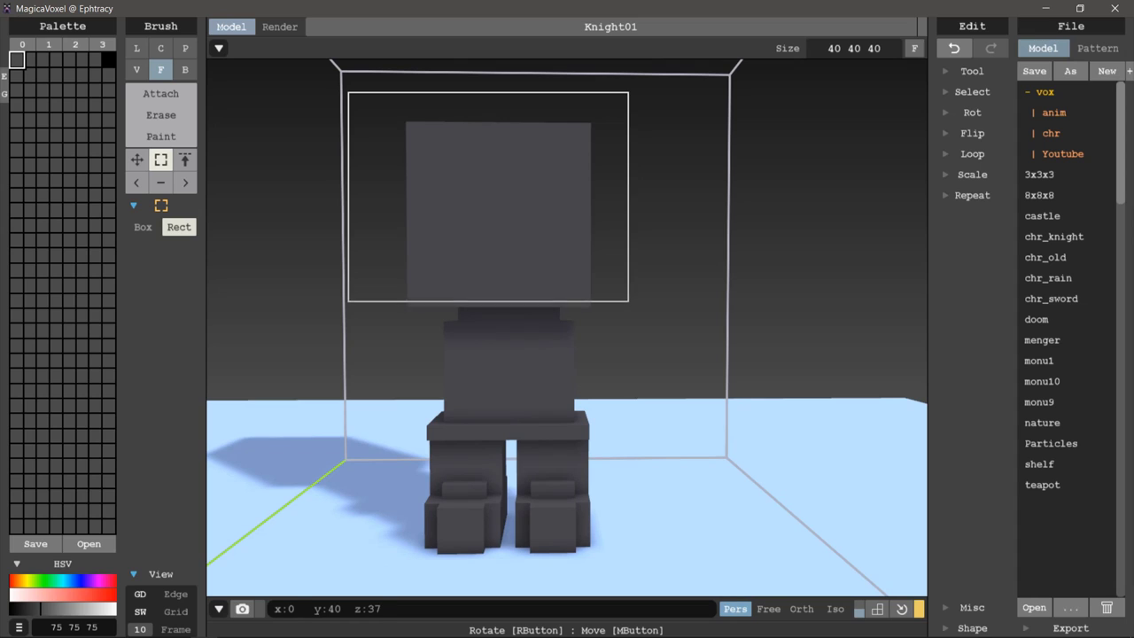
{"action": "left_click_drag", "start_coordinate": [348, 92], "coordinate": [628, 302]}
{"action": "key", "text": "Right"}
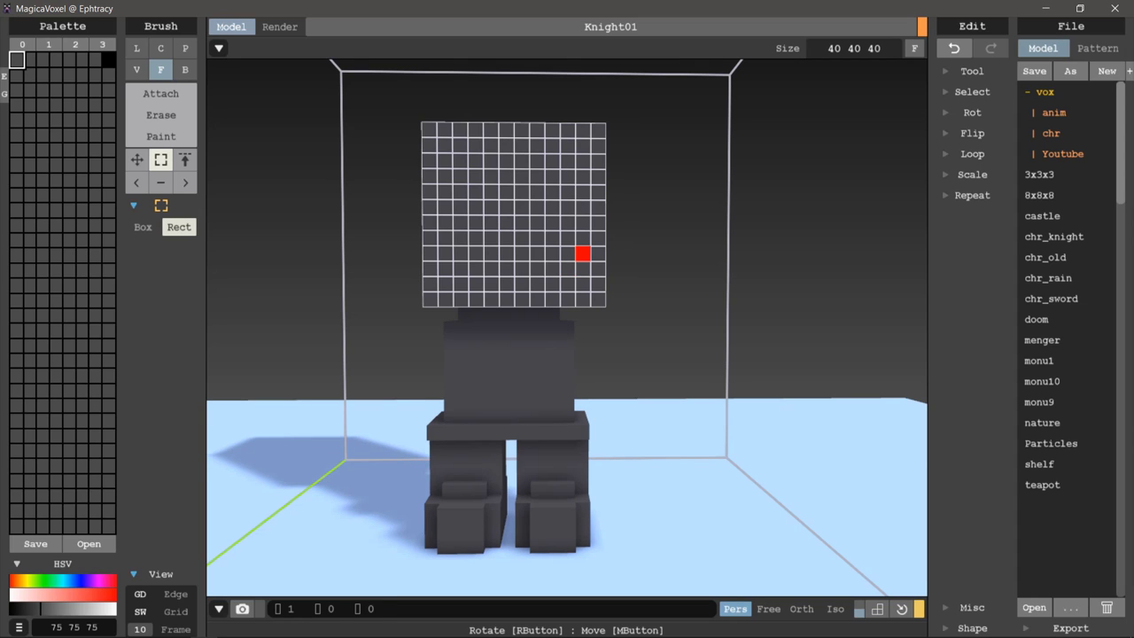
{"action": "key", "text": "ctrl+d"}
{"action": "right_click_drag", "start_coordinate": [567, 355], "coordinate": [514, 345]}
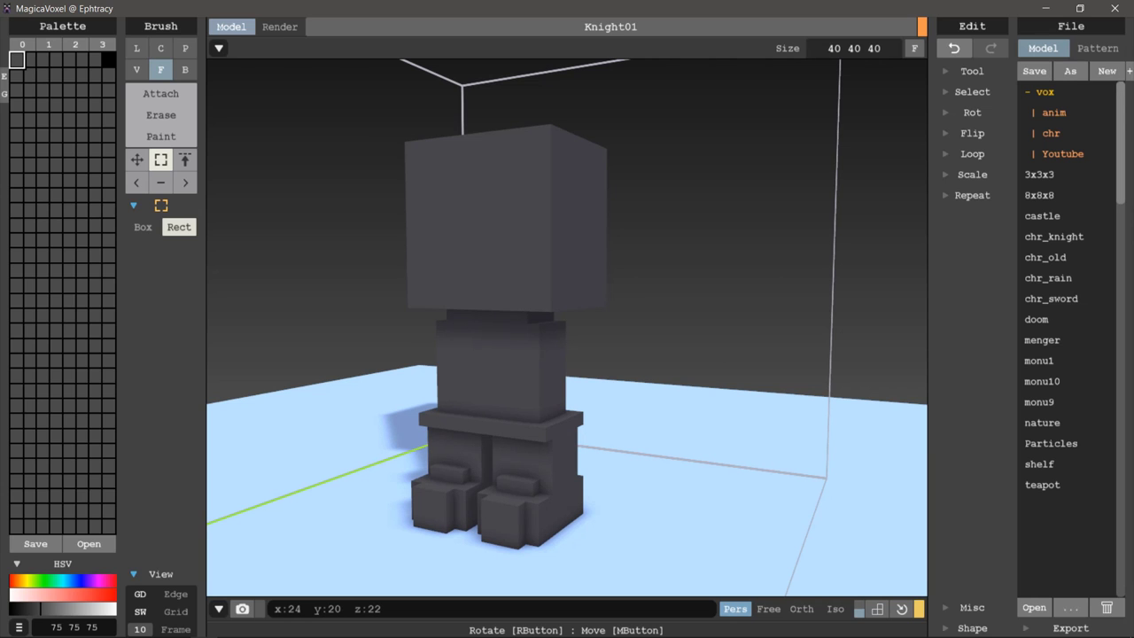
{"action": "key", "text": "a"}
{"action": "mouse_move", "coordinate": [602, 216]}
{"action": "right_mouse_down"}
{"action": "mouse_move", "coordinate": [650, 212]}
{"action": "mouse_move", "coordinate": [649, 193]}
{"action": "mouse_move", "coordinate": [648, 205]}
{"action": "mouse_move", "coordinate": [759, 207]}
{"action": "mouse_move", "coordinate": [795, 239]}
{"action": "mouse_move", "coordinate": [566, 179]}
{"action": "mouse_move", "coordinate": [585, 192]}
{"action": "mouse_move", "coordinate": [676, 169]}
{"action": "mouse_move", "coordinate": [871, 157]}
{"action": "mouse_move", "coordinate": [558, 169]}
{"action": "mouse_move", "coordinate": [569, 132]}
{"action": "mouse_move", "coordinate": [593, 150]}
{"action": "mouse_move", "coordinate": [581, 151]}
{"action": "right_mouse_up"}
- Shift the head one more voxel right so it sits centred over the torso
{"action": "key", "text": "m"}
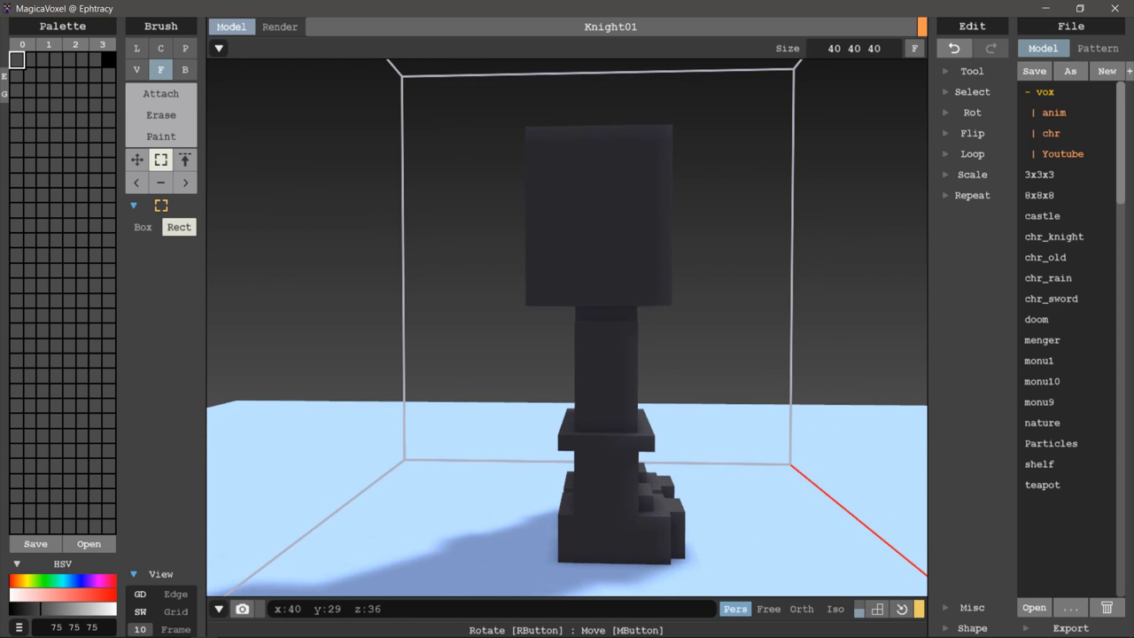
{"action": "left_click_drag", "start_coordinate": [502, 106], "coordinate": [731, 294]}
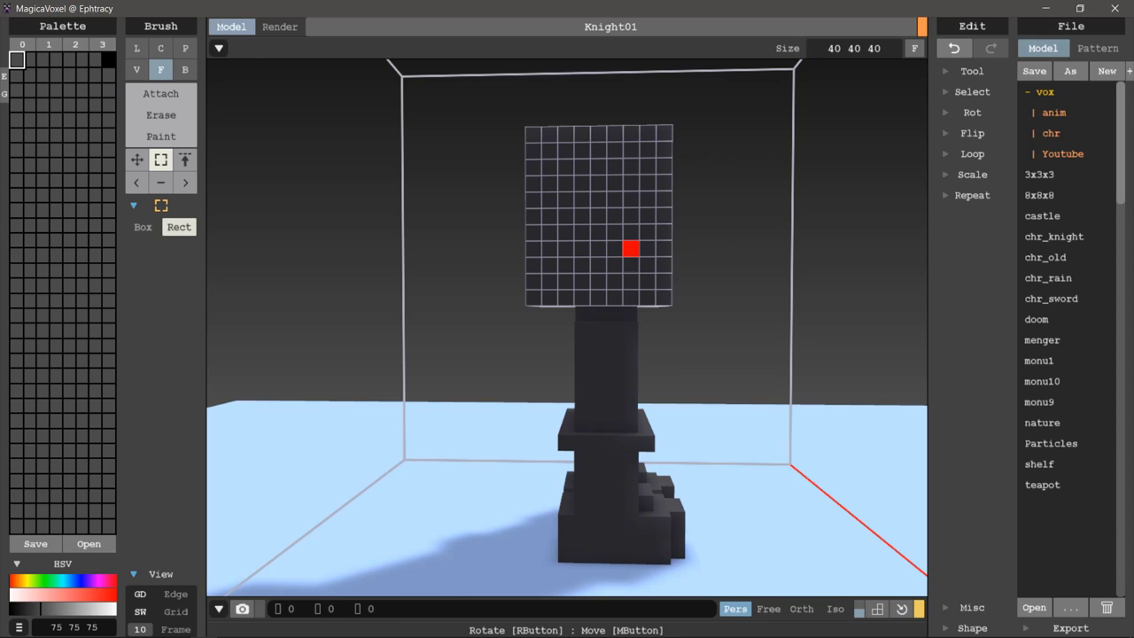
{"action": "left_click_drag", "start_coordinate": [631, 248], "coordinate": [647, 249]}
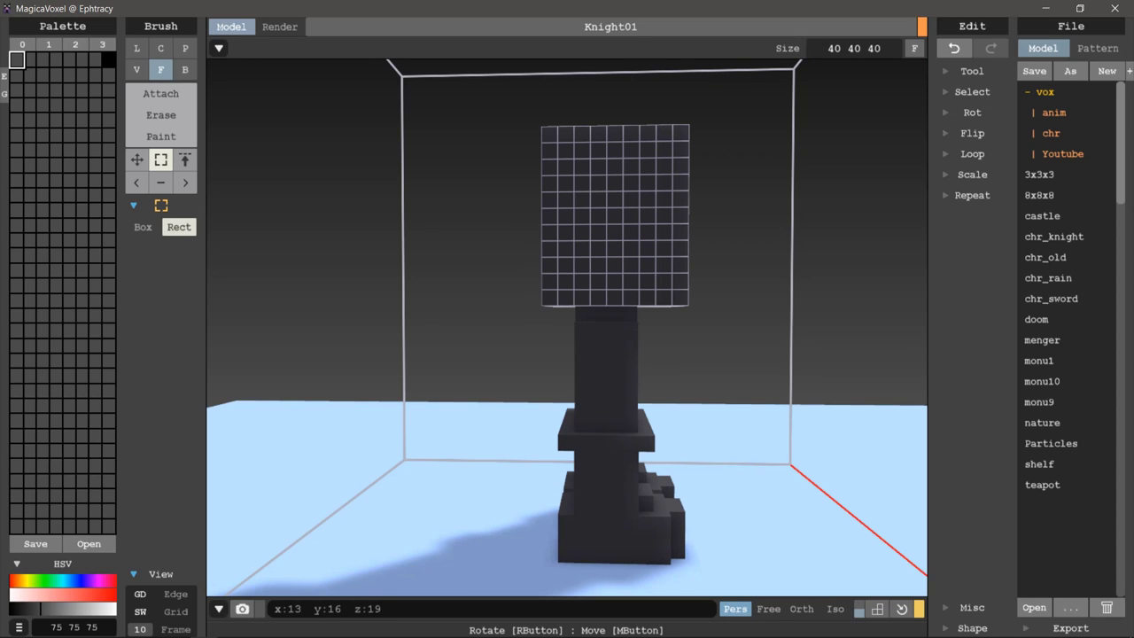
{"action": "key", "text": "ctrl+d"}
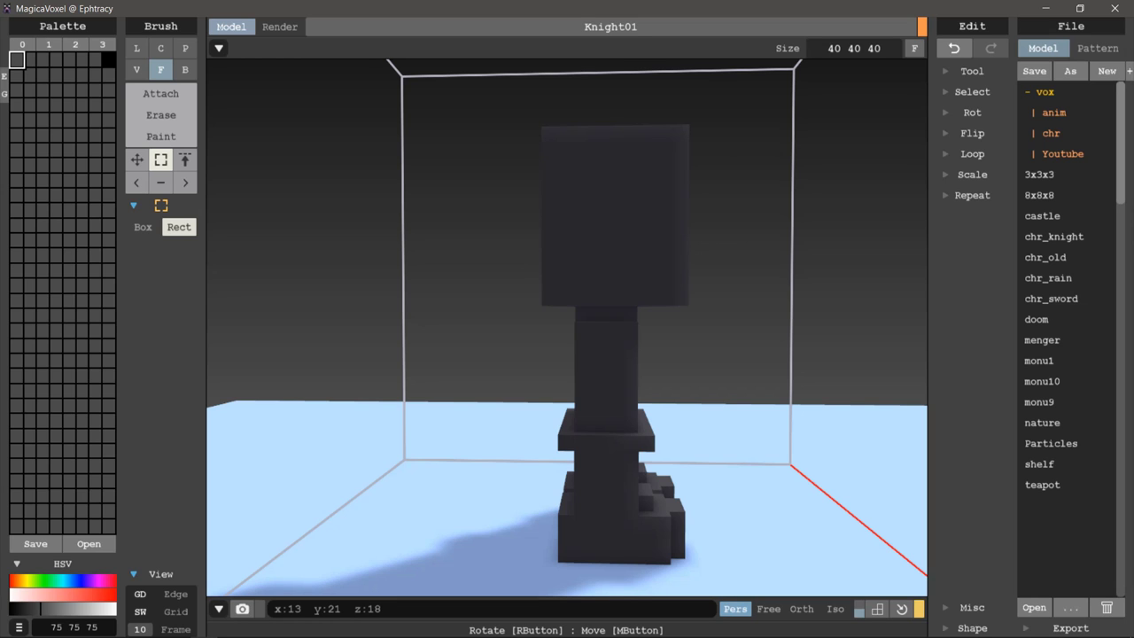
{"action": "mouse_move", "coordinate": [682, 355]}
{"action": "right_mouse_down"}
{"action": "mouse_move", "coordinate": [611, 334]}
{"action": "mouse_move", "coordinate": [655, 301]}
{"action": "mouse_move", "coordinate": [700, 346]}
{"action": "right_mouse_up"}
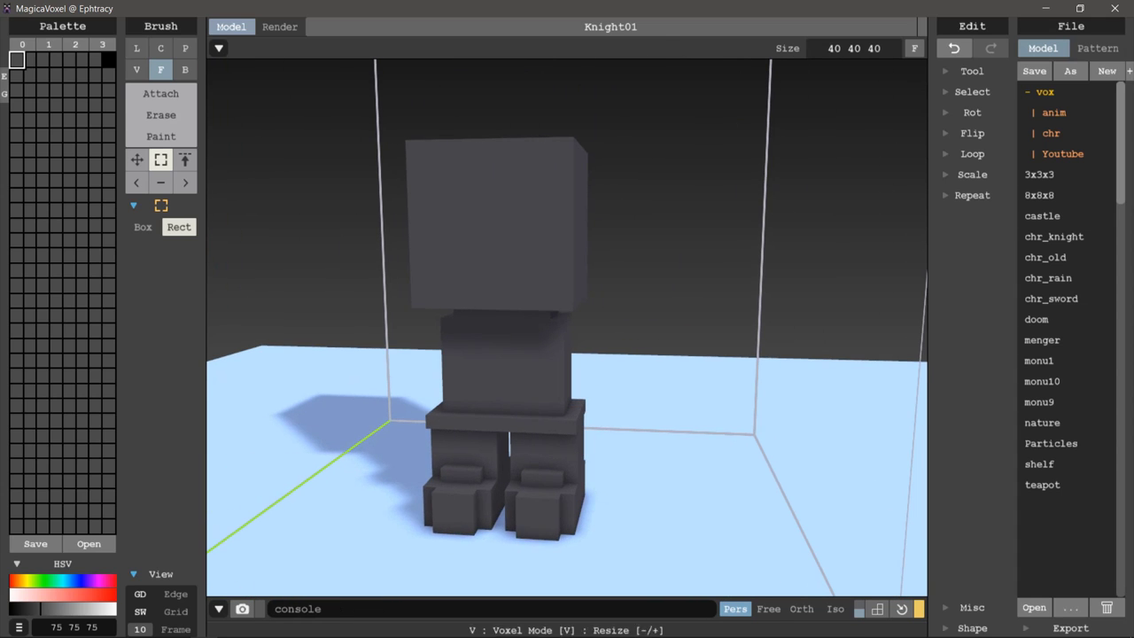
- Raise the active colour's value slider from 75 to 148 to make the knight light grey
{"action": "left_click_drag", "start_coordinate": [40, 609], "coordinate": [112, 608]}
{"action": "mouse_move", "coordinate": [567, 328]}
{"action": "right_mouse_down"}
{"action": "mouse_move", "coordinate": [478, 328]}
{"action": "mouse_move", "coordinate": [572, 327]}
{"action": "right_mouse_up"}
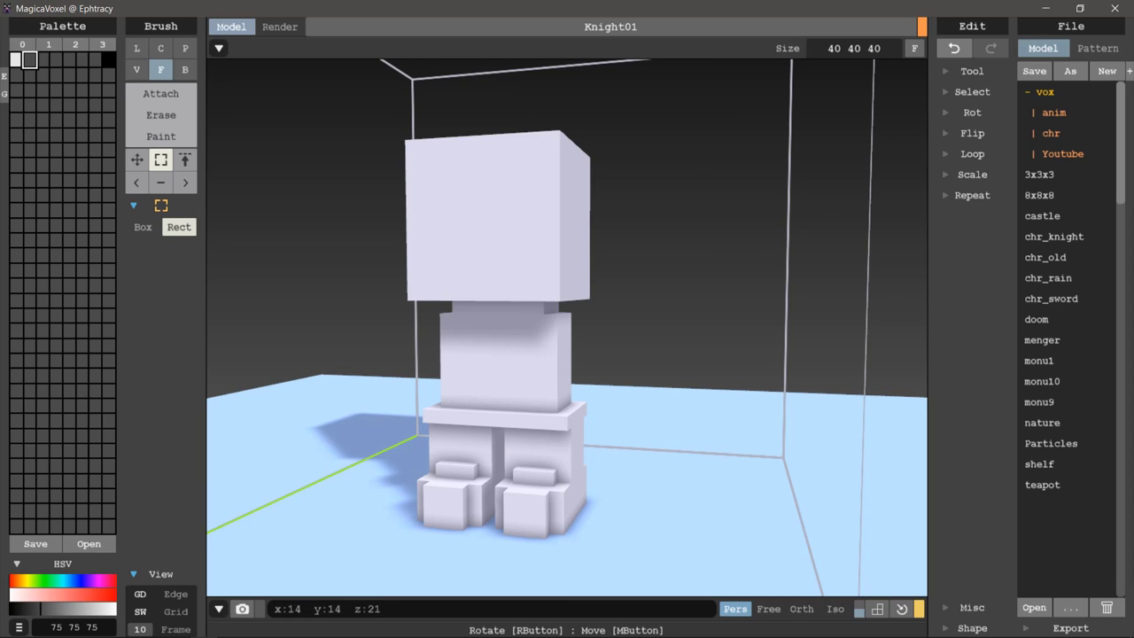
{"action": "mouse_move", "coordinate": [567, 328]}
{"action": "right_mouse_down"}
{"action": "mouse_move", "coordinate": [451, 323]}
{"action": "mouse_move", "coordinate": [567, 328]}
{"action": "mouse_move", "coordinate": [543, 350]}
{"action": "right_mouse_up"}
{"action": "key", "text": "b"}
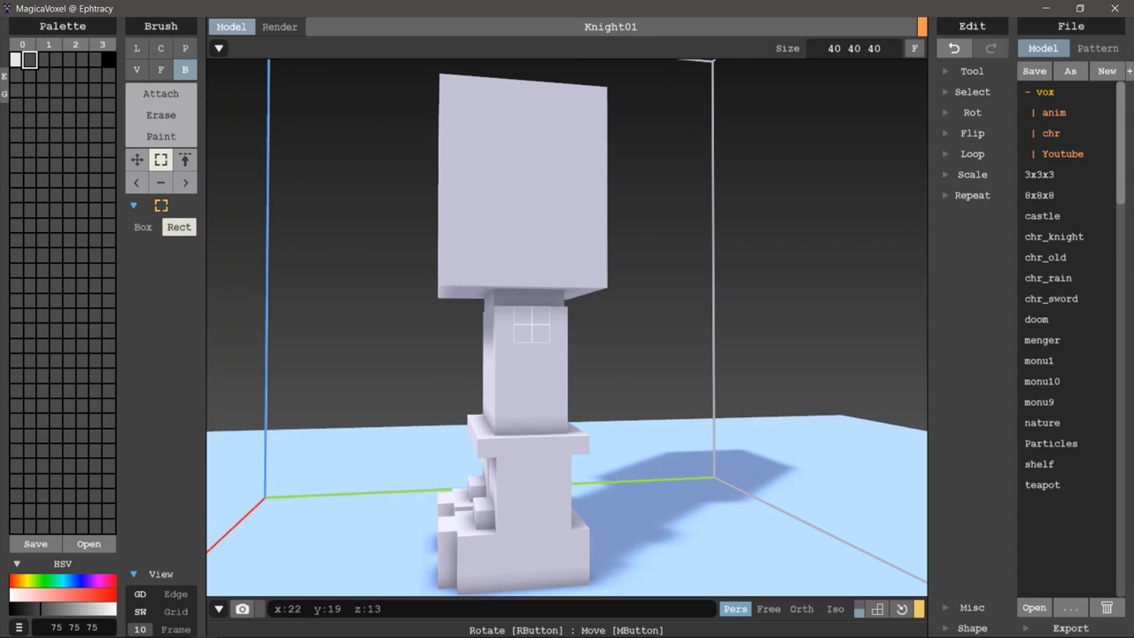
- Build the arm block on the body's side, undoing an overly long box attempt
{"action": "key", "text": "t"}
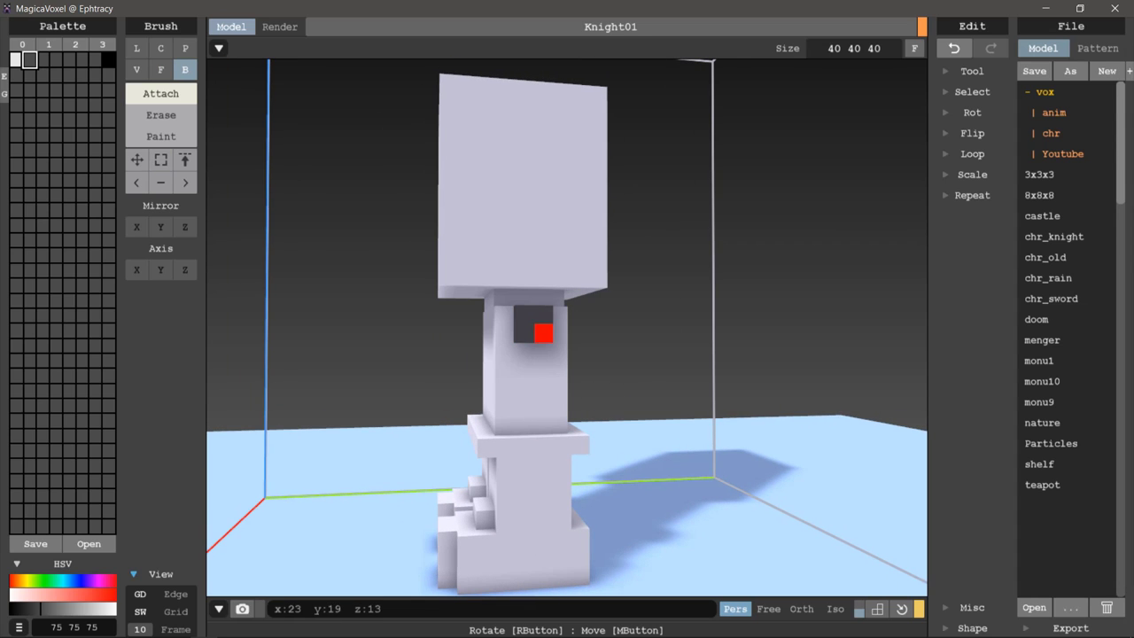
{"action": "mouse_move", "coordinate": [542, 333]}
{"action": "right_mouse_down"}
{"action": "mouse_move", "coordinate": [638, 324]}
{"action": "mouse_move", "coordinate": [585, 346]}
{"action": "mouse_move", "coordinate": [539, 263]}
{"action": "mouse_move", "coordinate": [561, 306]}
{"action": "mouse_move", "coordinate": [478, 357]}
{"action": "mouse_move", "coordinate": [504, 372]}
{"action": "mouse_move", "coordinate": [635, 316]}
{"action": "mouse_move", "coordinate": [615, 346]}
{"action": "mouse_move", "coordinate": [594, 337]}
{"action": "right_mouse_up"}
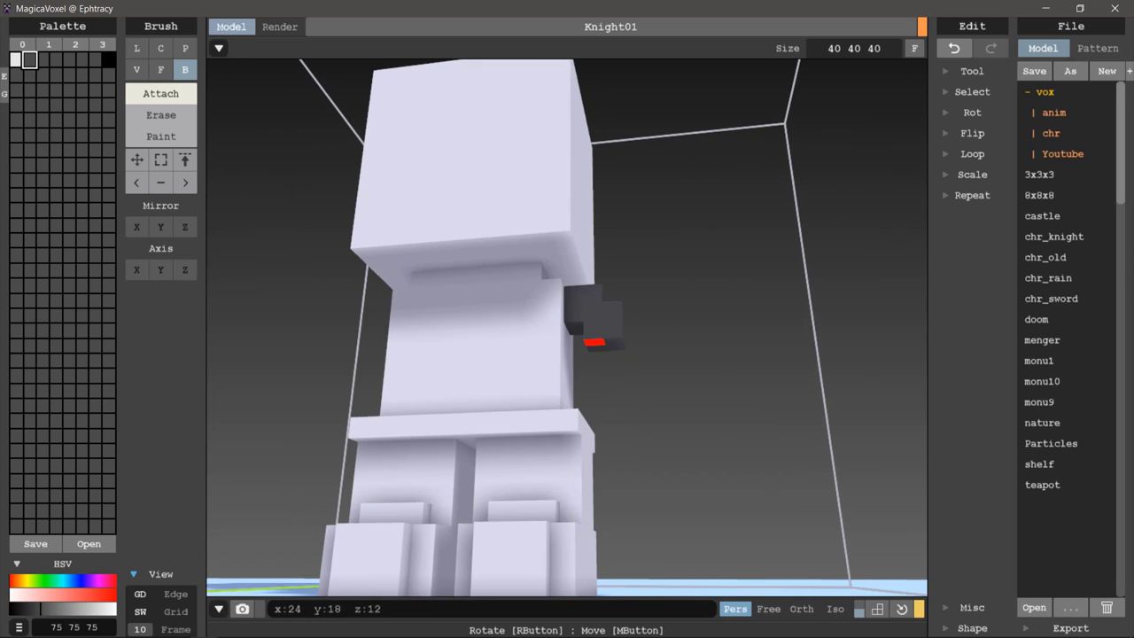
{"action": "key", "text": "ctrl+z"}
{"action": "left_click_drag", "start_coordinate": [614, 341], "coordinate": [614, 364]}
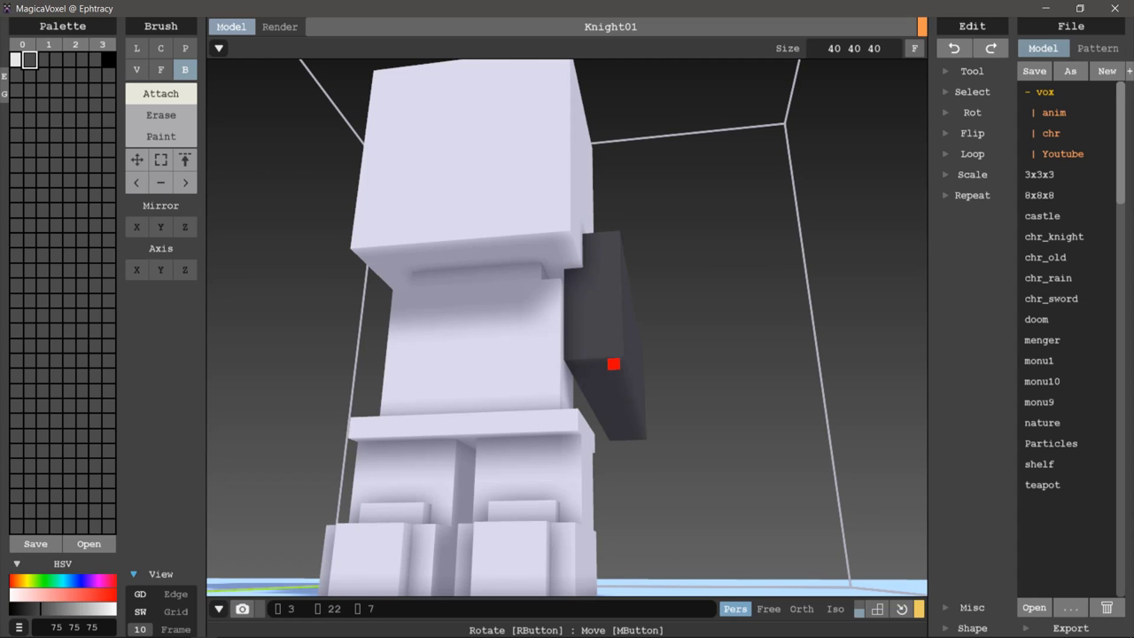
{"action": "key", "text": "ctrl+z"}
{"action": "key", "text": "f"}
{"action": "mouse_move", "coordinate": [614, 363]}
{"action": "right_mouse_down"}
{"action": "mouse_move", "coordinate": [612, 343]}
{"action": "mouse_move", "coordinate": [584, 396]}
{"action": "mouse_move", "coordinate": [694, 387]}
{"action": "mouse_move", "coordinate": [660, 380]}
{"action": "right_mouse_up"}
{"action": "left_click", "coordinate": [618, 374]}
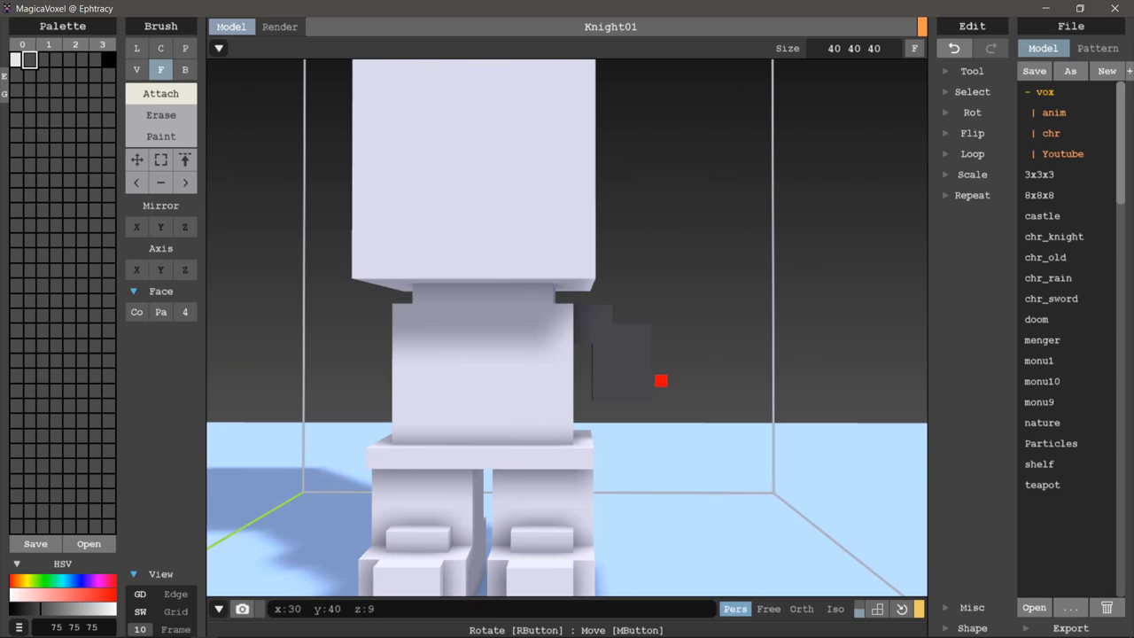
- Darken the colour to 43, undo a tall dark block, and add a flat dark slab by the feet
{"action": "left_click_drag", "start_coordinate": [40, 610], "coordinate": [27, 609]}
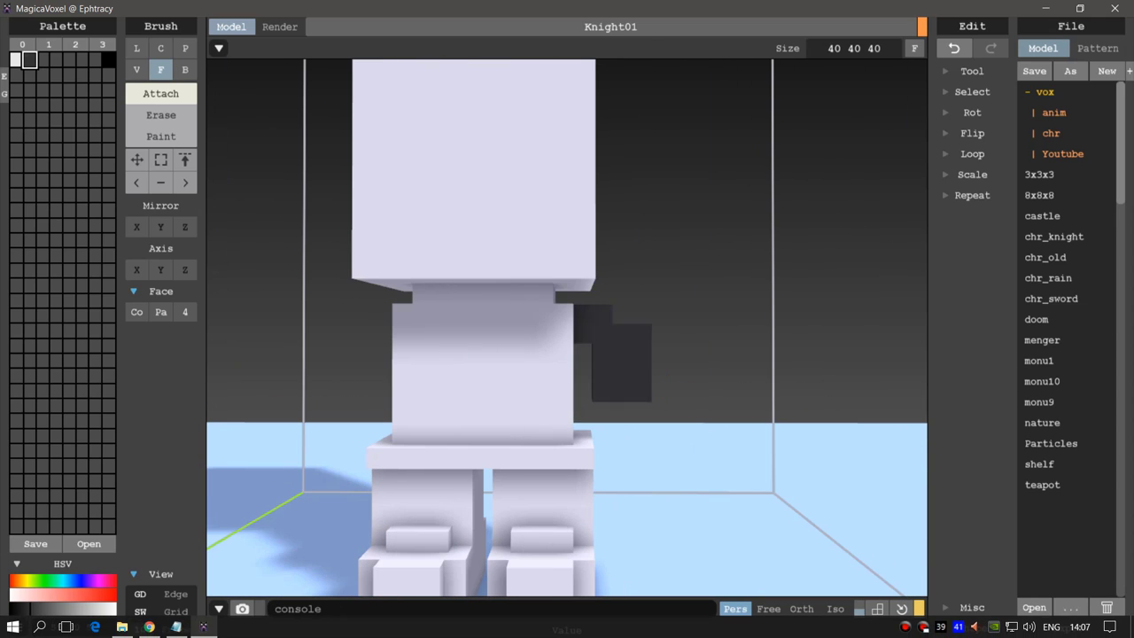
{"action": "mouse_move", "coordinate": [625, 298]}
{"action": "right_mouse_down"}
{"action": "mouse_move", "coordinate": [587, 313]}
{"action": "mouse_move", "coordinate": [629, 311]}
{"action": "mouse_move", "coordinate": [625, 332]}
{"action": "right_mouse_up"}
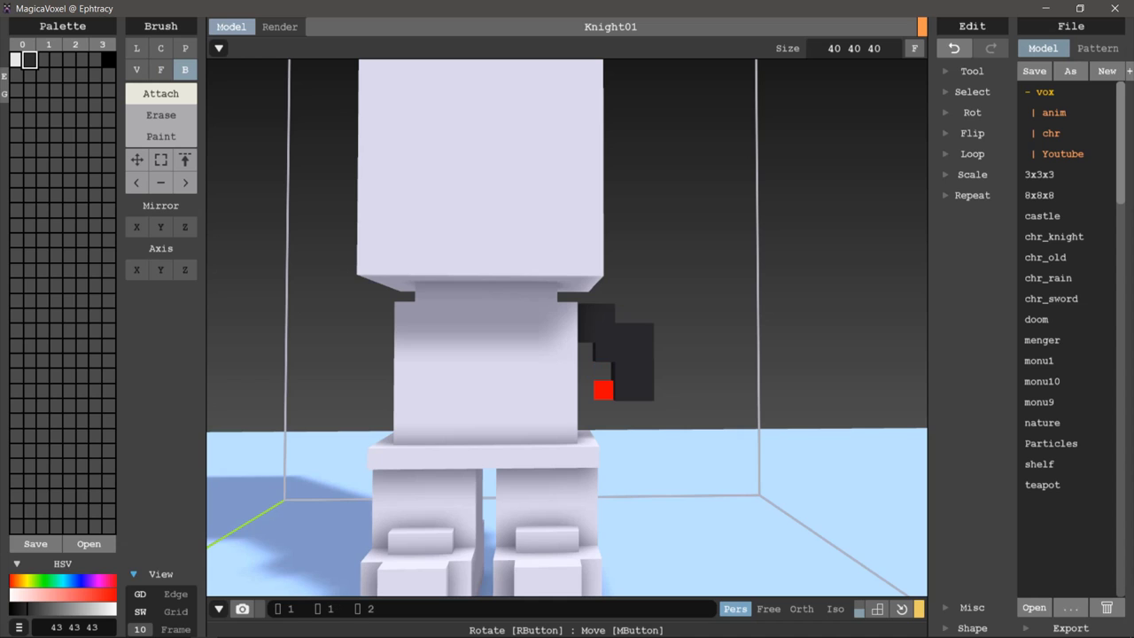
{"action": "mouse_move", "coordinate": [604, 390]}
{"action": "right_mouse_down"}
{"action": "mouse_move", "coordinate": [582, 398]}
{"action": "mouse_move", "coordinate": [639, 334]}
{"action": "mouse_move", "coordinate": [519, 316]}
{"action": "mouse_move", "coordinate": [421, 326]}
{"action": "mouse_move", "coordinate": [476, 297]}
{"action": "mouse_move", "coordinate": [678, 337]}
{"action": "mouse_move", "coordinate": [697, 306]}
{"action": "mouse_move", "coordinate": [676, 339]}
{"action": "mouse_move", "coordinate": [681, 283]}
{"action": "mouse_move", "coordinate": [688, 327]}
{"action": "mouse_move", "coordinate": [676, 331]}
{"action": "mouse_move", "coordinate": [732, 337]}
{"action": "mouse_move", "coordinate": [684, 310]}
{"action": "mouse_move", "coordinate": [624, 307]}
{"action": "mouse_move", "coordinate": [629, 284]}
{"action": "mouse_move", "coordinate": [680, 322]}
{"action": "right_mouse_up"}
{"action": "mouse_move", "coordinate": [562, 343]}
{"action": "left_mouse_down"}
{"action": "mouse_move", "coordinate": [630, 405]}
{"action": "mouse_move", "coordinate": [668, 417]}
{"action": "mouse_move", "coordinate": [640, 381]}
{"action": "left_mouse_up"}
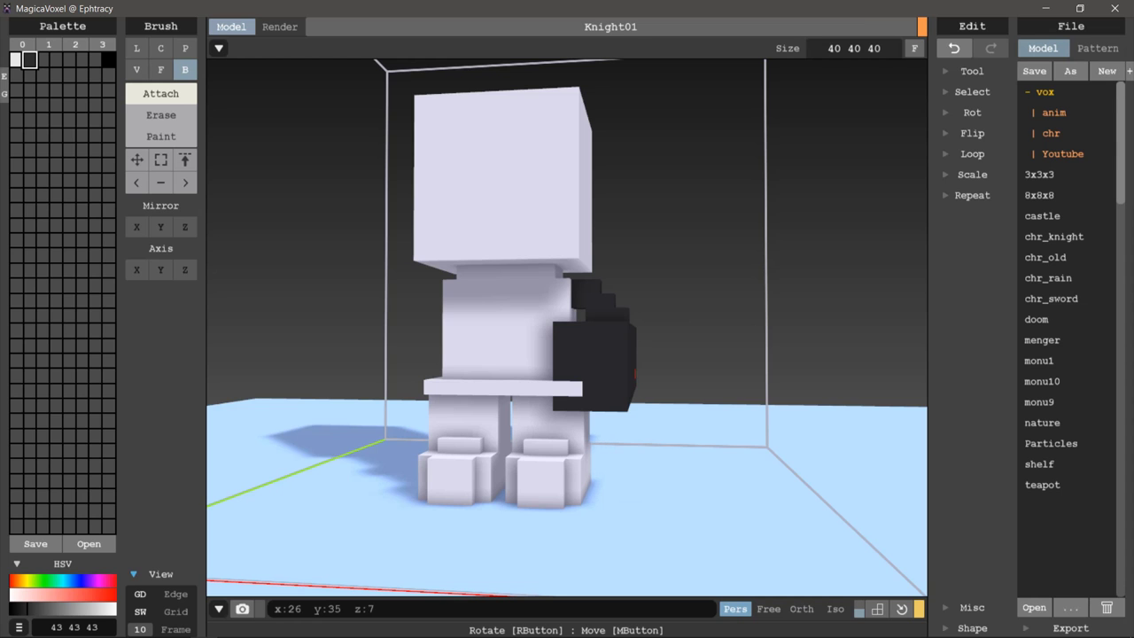
{"action": "mouse_move", "coordinate": [651, 361]}
{"action": "right_mouse_down"}
{"action": "mouse_move", "coordinate": [544, 397]}
{"action": "mouse_move", "coordinate": [574, 413]}
{"action": "right_mouse_up"}
{"action": "key", "text": "ctrl+z"}
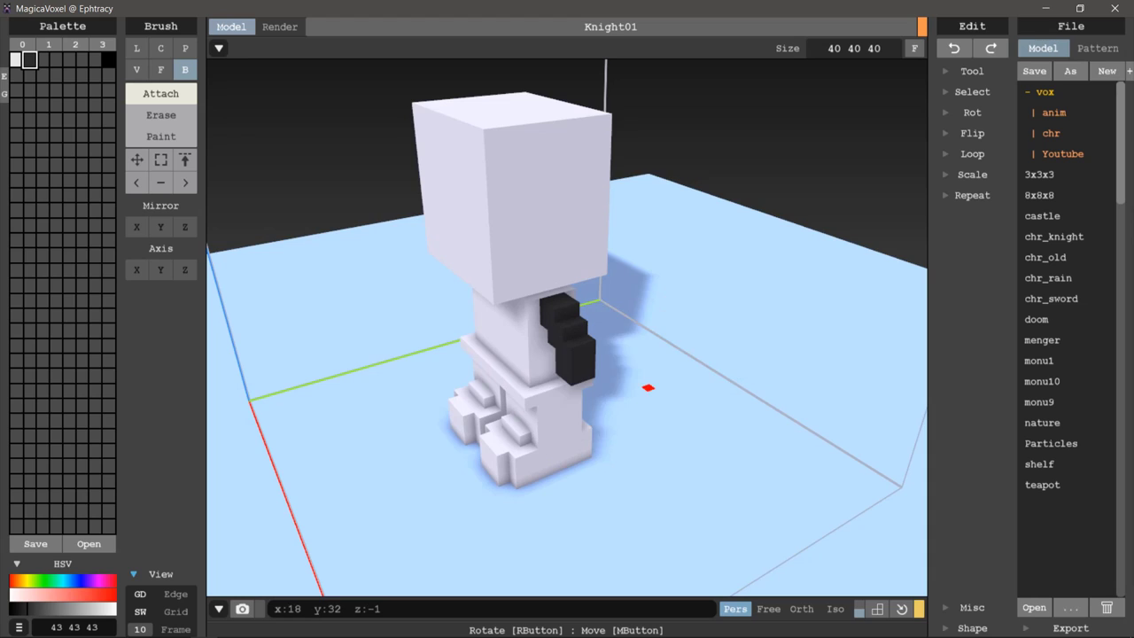
{"action": "right_click_drag", "start_coordinate": [653, 384], "coordinate": [701, 416]}
{"action": "mouse_move", "coordinate": [619, 460]}
{"action": "left_mouse_down"}
{"action": "mouse_move", "coordinate": [656, 522]}
{"action": "mouse_move", "coordinate": [638, 526]}
{"action": "left_mouse_up"}
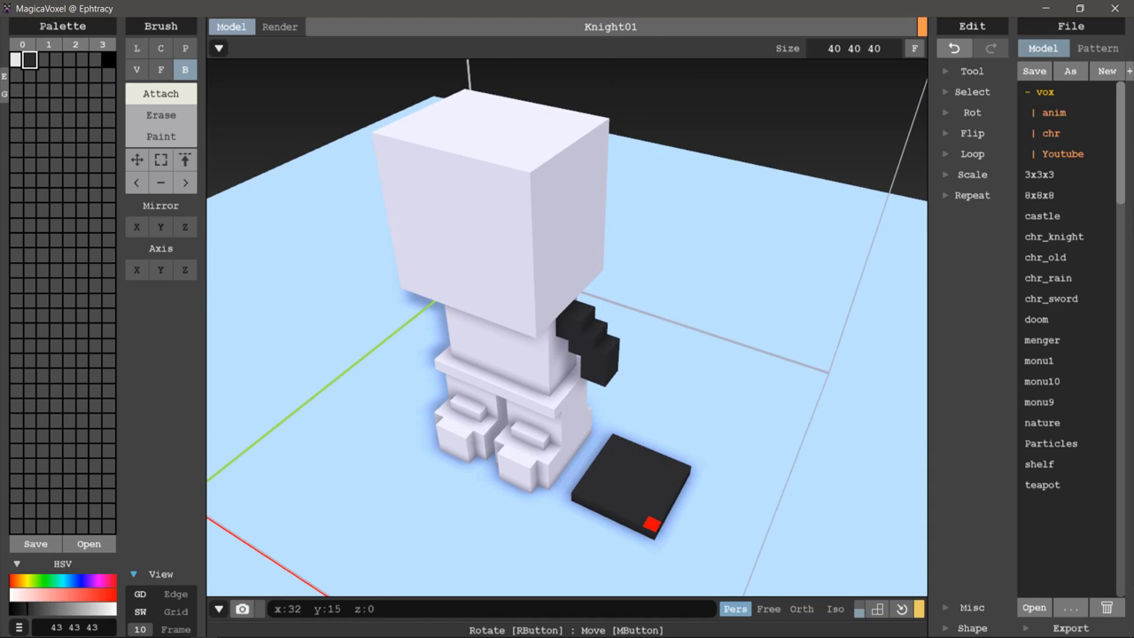
- Extrude the black hand slab into a tall block, then make it narrower
{"action": "key", "text": "f"}
{"action": "left_click_drag", "start_coordinate": [630, 482], "coordinate": [646, 437]}
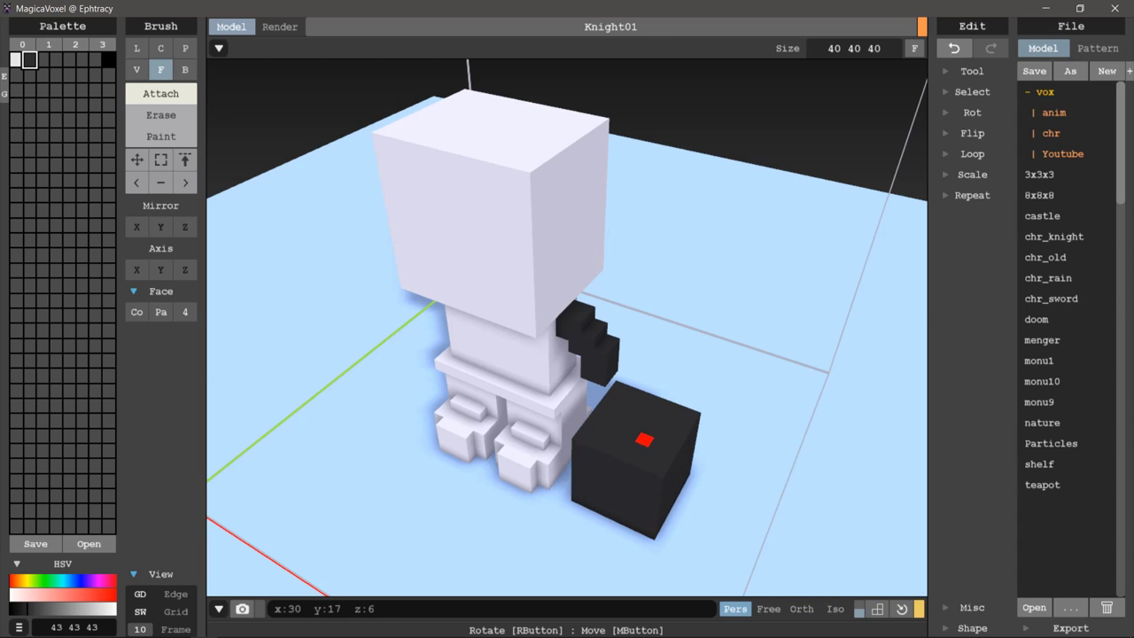
{"action": "mouse_move", "coordinate": [646, 438]}
{"action": "right_mouse_down"}
{"action": "mouse_move", "coordinate": [691, 368]}
{"action": "mouse_move", "coordinate": [671, 375]}
{"action": "mouse_move", "coordinate": [684, 405]}
{"action": "right_mouse_up"}
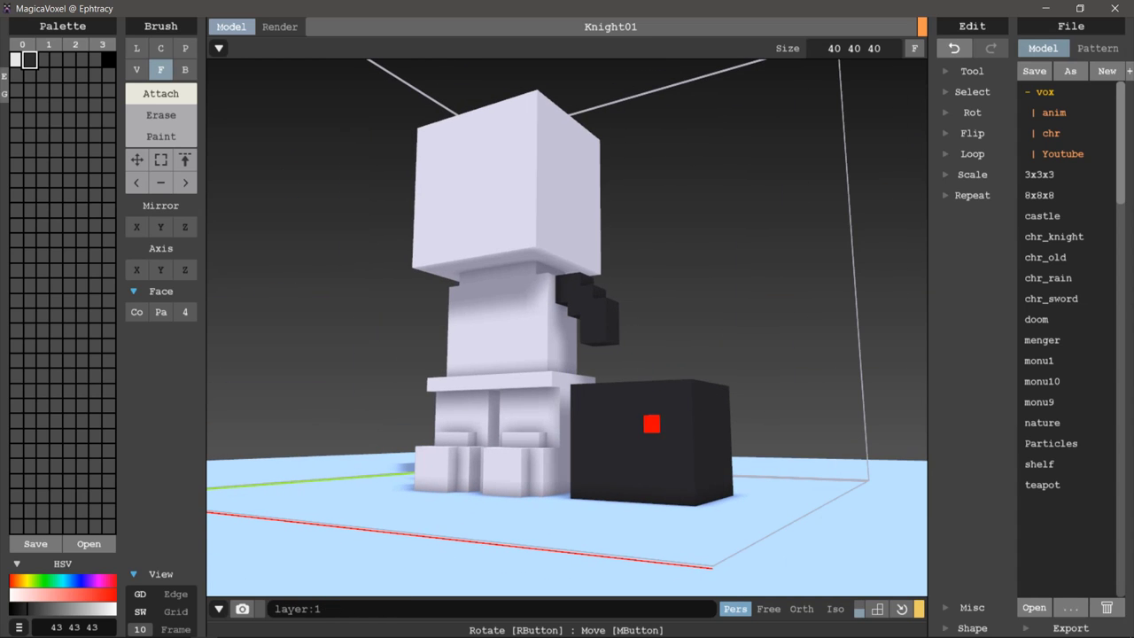
{"action": "left_click_drag", "start_coordinate": [696, 441], "coordinate": [635, 424]}
{"action": "mouse_move", "coordinate": [635, 424]}
{"action": "right_mouse_down"}
{"action": "mouse_move", "coordinate": [548, 439]}
{"action": "mouse_move", "coordinate": [595, 443]}
{"action": "mouse_move", "coordinate": [633, 428]}
{"action": "mouse_move", "coordinate": [615, 458]}
{"action": "right_mouse_up"}
{"action": "mouse_move", "coordinate": [556, 435]}
{"action": "right_mouse_down"}
{"action": "mouse_move", "coordinate": [679, 380]}
{"action": "mouse_move", "coordinate": [703, 384]}
{"action": "right_mouse_up"}
- Select the black block and shift it one voxel along the green axis
{"action": "left_click", "coordinate": [160, 160]}
{"action": "right_click_drag", "start_coordinate": [620, 398], "coordinate": [594, 400]}
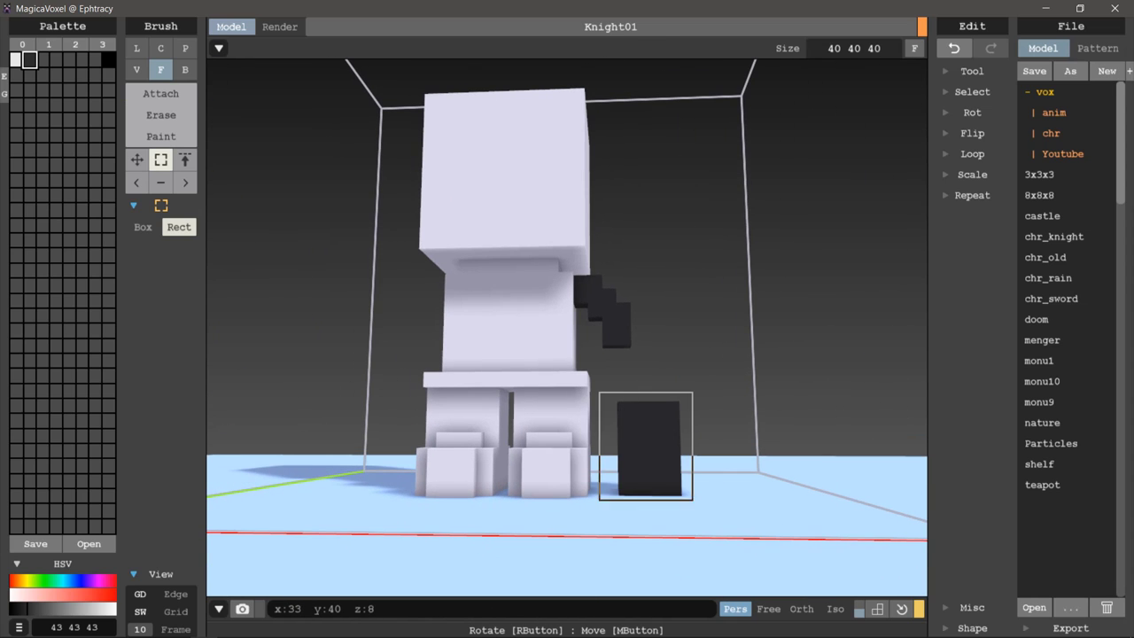
{"action": "left_click", "coordinate": [647, 447]}
{"action": "key", "text": "Delete"}
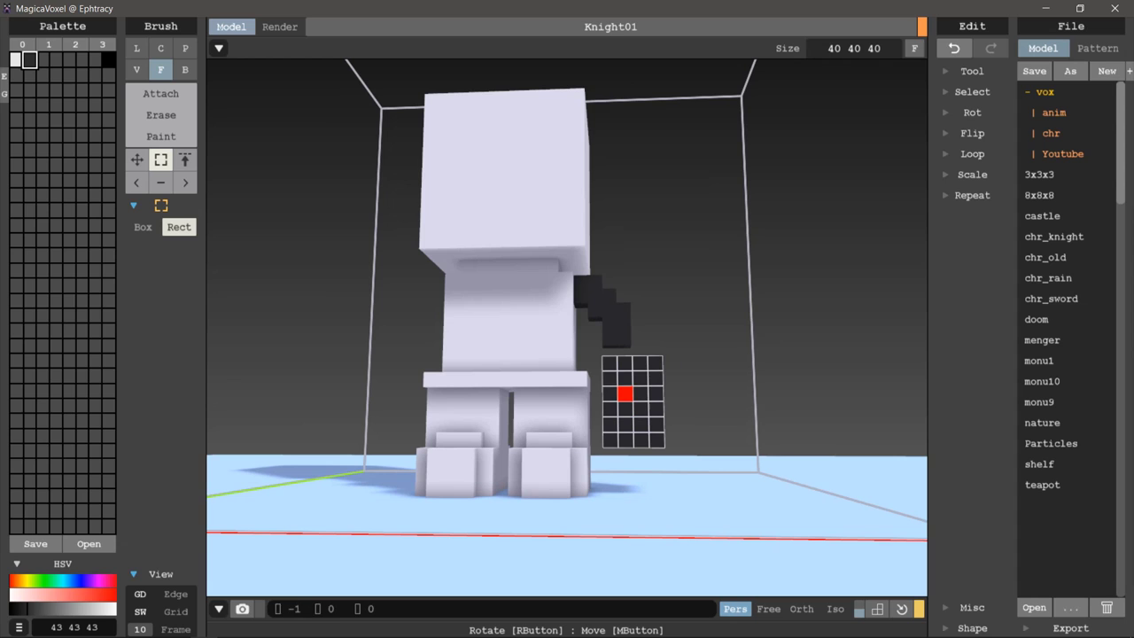
{"action": "right_click_drag", "start_coordinate": [609, 411], "coordinate": [691, 406]}
{"action": "key", "text": "Right"}
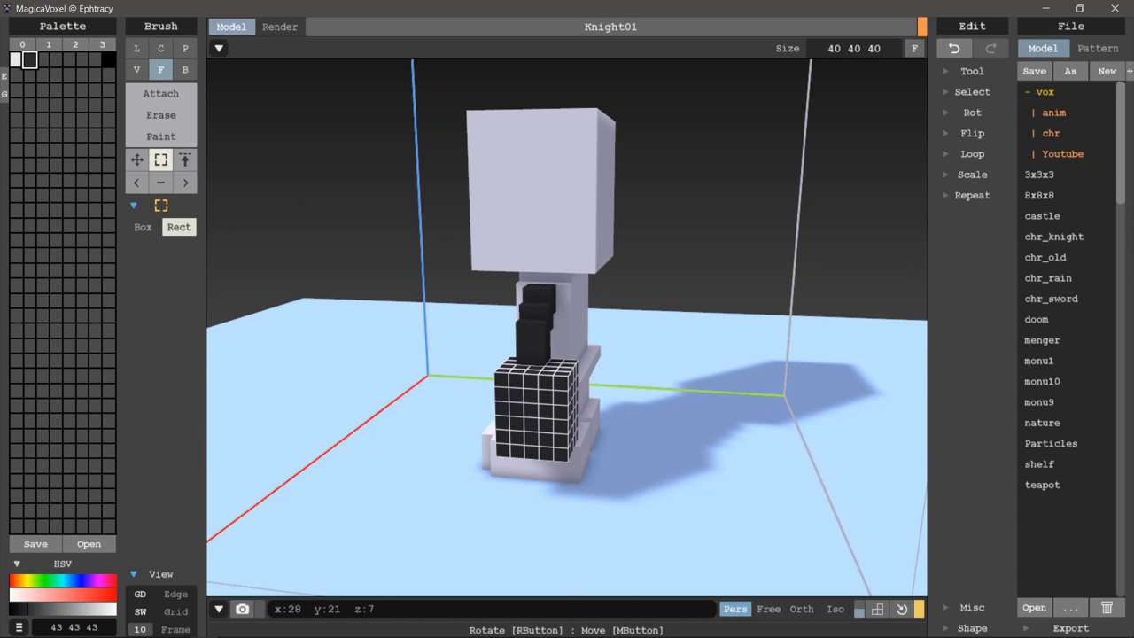
- Check the hand block from the front and above, then return to Attach mode
{"action": "right_click_drag", "start_coordinate": [567, 398], "coordinate": [638, 399]}
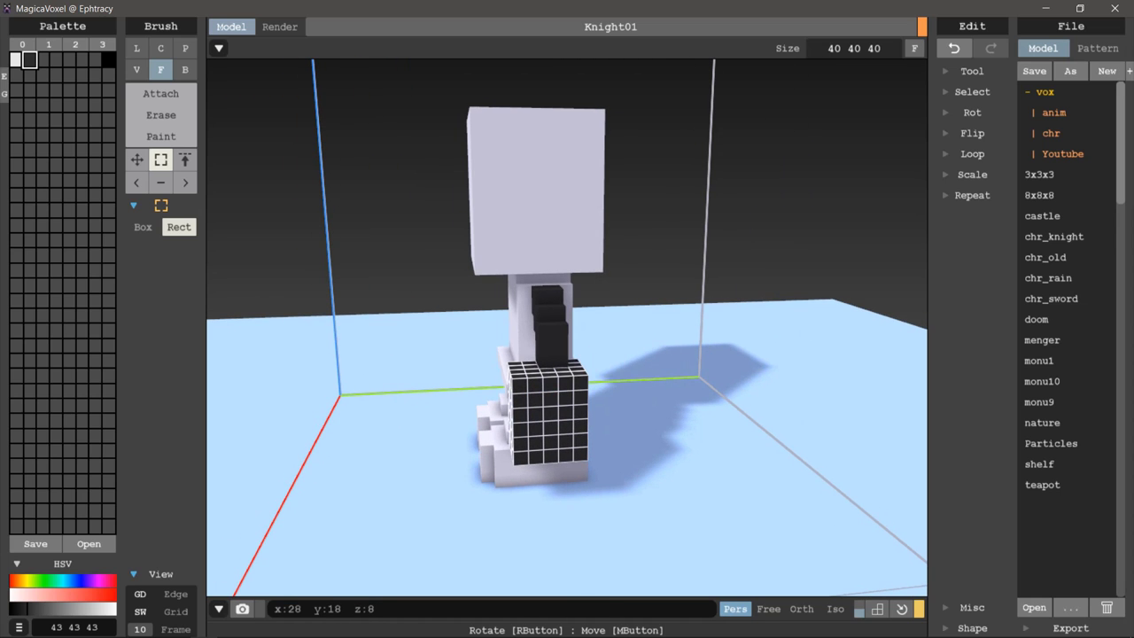
{"action": "right_click_drag", "start_coordinate": [567, 399], "coordinate": [682, 390]}
{"action": "right_click_drag", "start_coordinate": [567, 354], "coordinate": [567, 434]}
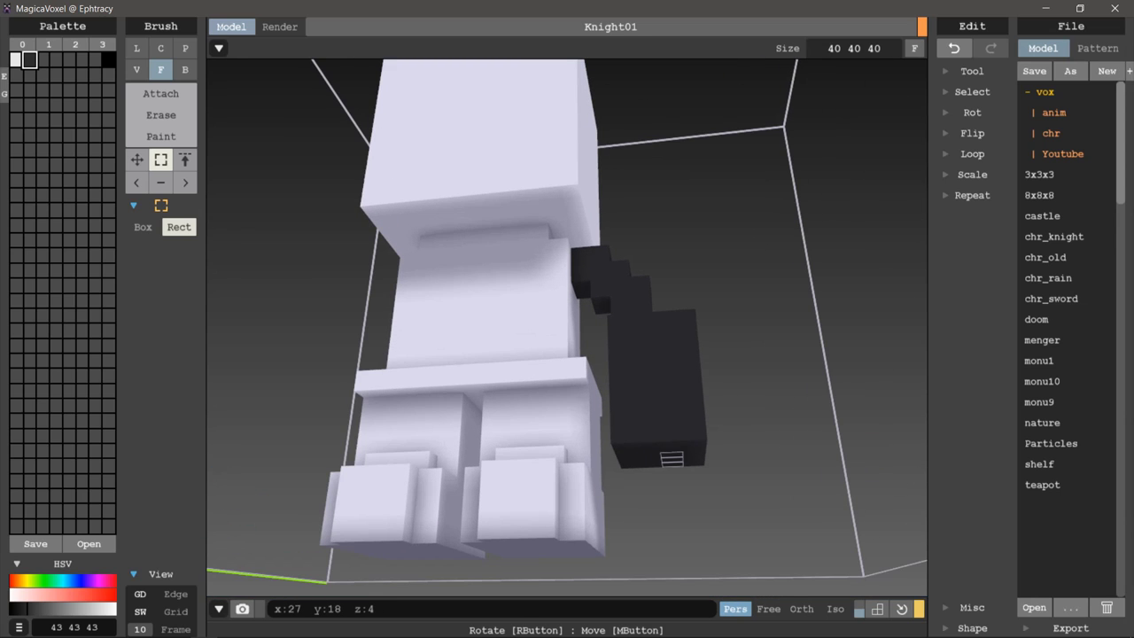
{"action": "key", "text": "a"}
{"action": "mouse_move", "coordinate": [696, 404]}
{"action": "right_mouse_down"}
{"action": "mouse_move", "coordinate": [736, 393]}
{"action": "mouse_move", "coordinate": [736, 410]}
{"action": "mouse_move", "coordinate": [668, 446]}
{"action": "mouse_move", "coordinate": [667, 426]}
{"action": "mouse_move", "coordinate": [615, 473]}
{"action": "mouse_move", "coordinate": [628, 379]}
{"action": "mouse_move", "coordinate": [726, 425]}
{"action": "mouse_move", "coordinate": [699, 463]}
{"action": "mouse_move", "coordinate": [739, 455]}
{"action": "mouse_move", "coordinate": [670, 435]}
{"action": "right_mouse_up"}
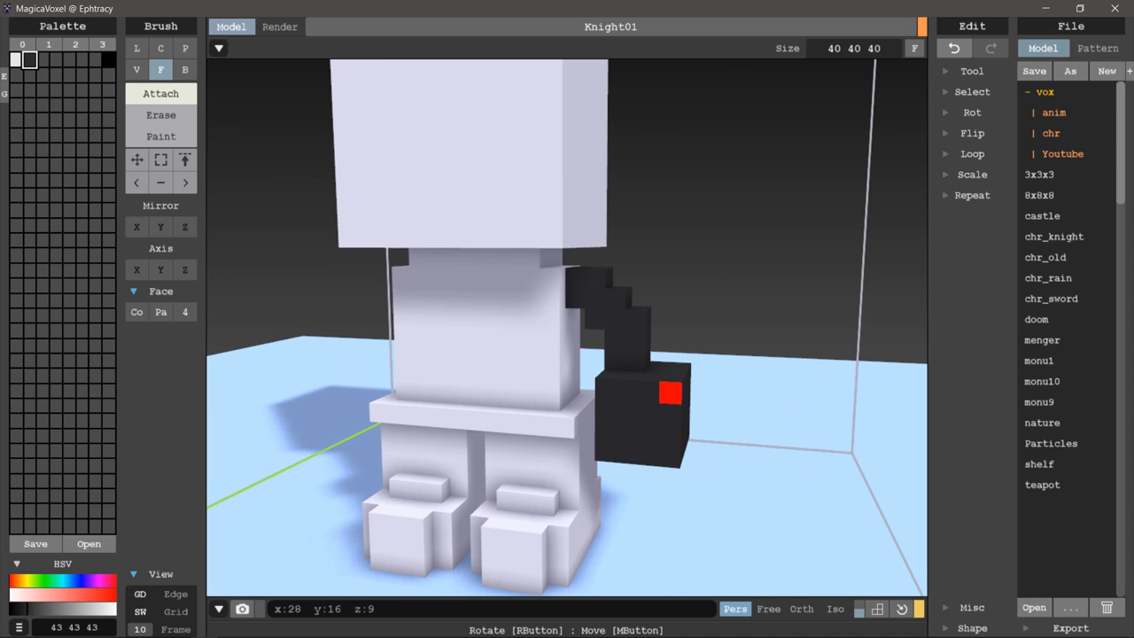
{"action": "key", "text": "b"}
{"action": "mouse_move", "coordinate": [670, 393]}
{"action": "right_mouse_down"}
{"action": "mouse_move", "coordinate": [732, 375]}
{"action": "mouse_move", "coordinate": [652, 400]}
{"action": "right_mouse_up"}
{"action": "scroll", "coordinate": [648, 380], "scroll_direction": "up", "scroll_amount": 3}
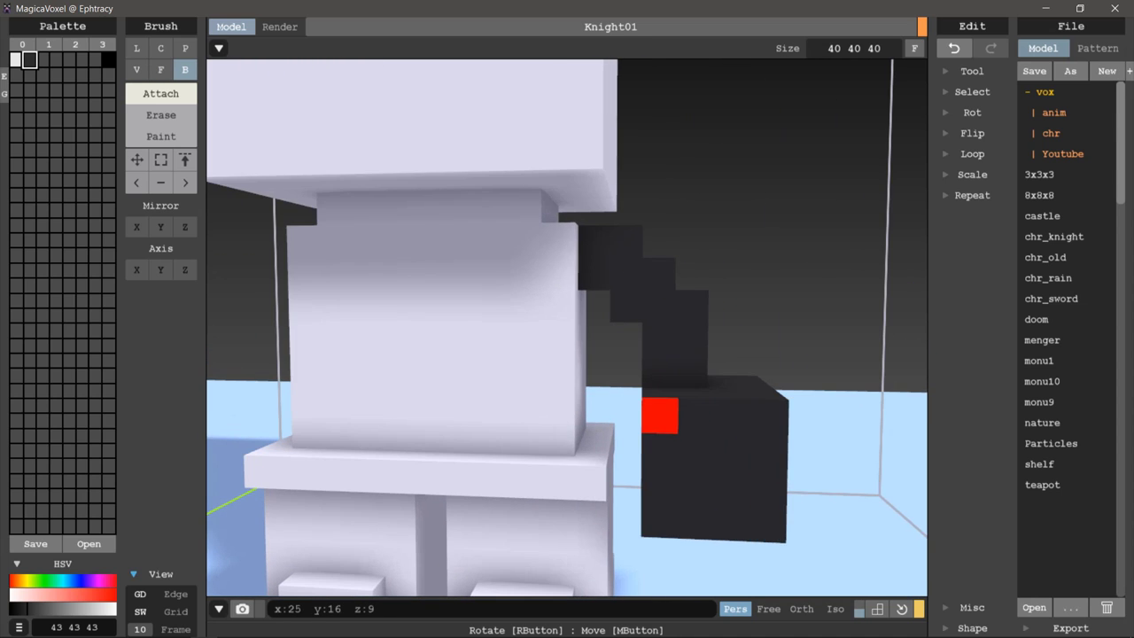
{"action": "mouse_move", "coordinate": [660, 415]}
{"action": "left_mouse_down"}
{"action": "mouse_move", "coordinate": [658, 449]}
{"action": "mouse_move", "coordinate": [694, 486]}
{"action": "left_mouse_up"}
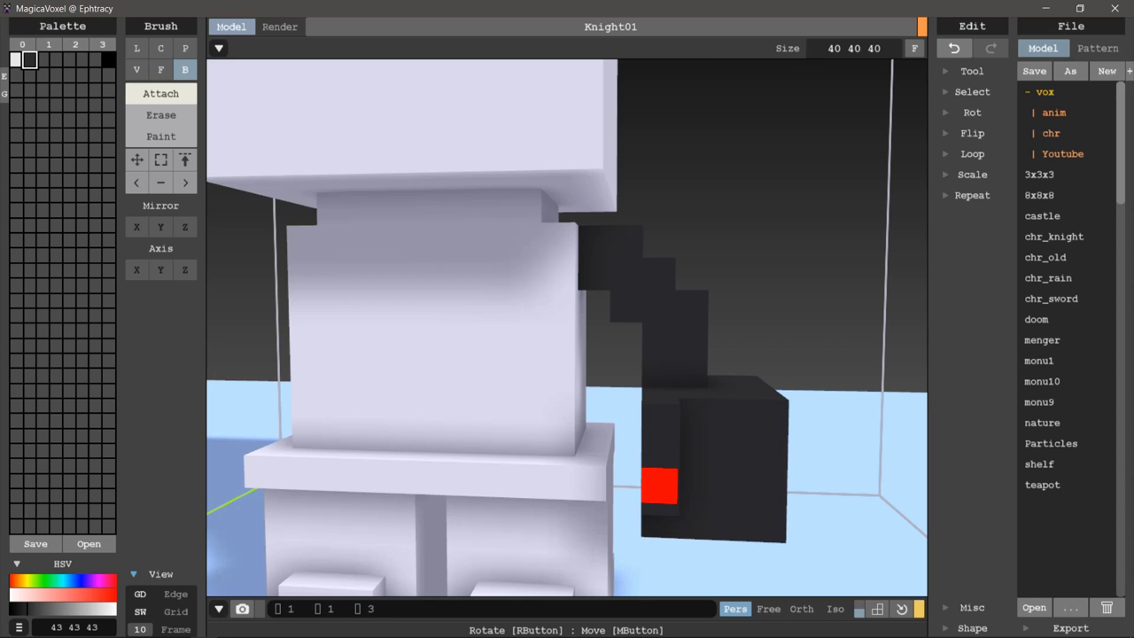
{"action": "mouse_move", "coordinate": [659, 485]}
{"action": "right_mouse_down"}
{"action": "mouse_move", "coordinate": [633, 423]}
{"action": "mouse_move", "coordinate": [641, 354]}
{"action": "mouse_move", "coordinate": [689, 458]}
{"action": "mouse_move", "coordinate": [689, 488]}
{"action": "mouse_move", "coordinate": [659, 460]}
{"action": "mouse_move", "coordinate": [700, 443]}
{"action": "mouse_move", "coordinate": [688, 488]}
{"action": "mouse_move", "coordinate": [670, 486]}
{"action": "mouse_move", "coordinate": [647, 450]}
{"action": "mouse_move", "coordinate": [665, 393]}
{"action": "mouse_move", "coordinate": [669, 472]}
{"action": "mouse_move", "coordinate": [777, 468]}
{"action": "mouse_move", "coordinate": [729, 355]}
{"action": "mouse_move", "coordinate": [719, 433]}
{"action": "mouse_move", "coordinate": [671, 342]}
{"action": "mouse_move", "coordinate": [696, 355]}
{"action": "mouse_move", "coordinate": [667, 432]}
{"action": "right_mouse_up"}
{"action": "key", "text": "ctrl+z"}
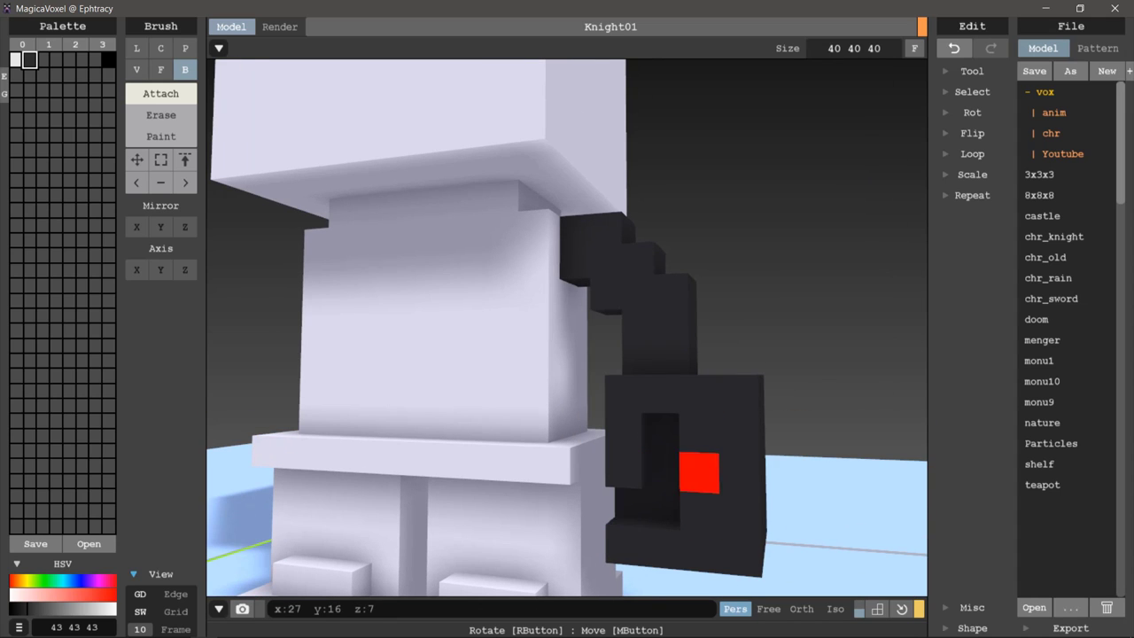
{"action": "mouse_move", "coordinate": [666, 433]}
{"action": "right_mouse_down"}
{"action": "mouse_move", "coordinate": [682, 417]}
{"action": "mouse_move", "coordinate": [673, 443]}
{"action": "mouse_move", "coordinate": [669, 417]}
{"action": "mouse_move", "coordinate": [646, 443]}
{"action": "mouse_move", "coordinate": [709, 481]}
{"action": "mouse_move", "coordinate": [675, 401]}
{"action": "mouse_move", "coordinate": [691, 443]}
{"action": "mouse_move", "coordinate": [668, 403]}
{"action": "mouse_move", "coordinate": [680, 443]}
{"action": "mouse_move", "coordinate": [669, 425]}
{"action": "mouse_move", "coordinate": [682, 390]}
{"action": "mouse_move", "coordinate": [672, 443]}
{"action": "mouse_move", "coordinate": [656, 434]}
{"action": "mouse_move", "coordinate": [665, 399]}
{"action": "mouse_move", "coordinate": [675, 436]}
{"action": "mouse_move", "coordinate": [550, 423]}
{"action": "right_mouse_up"}
{"action": "key", "text": "ctrl+z"}
{"action": "key", "text": "f"}
{"action": "key", "text": "ctrl+z"}
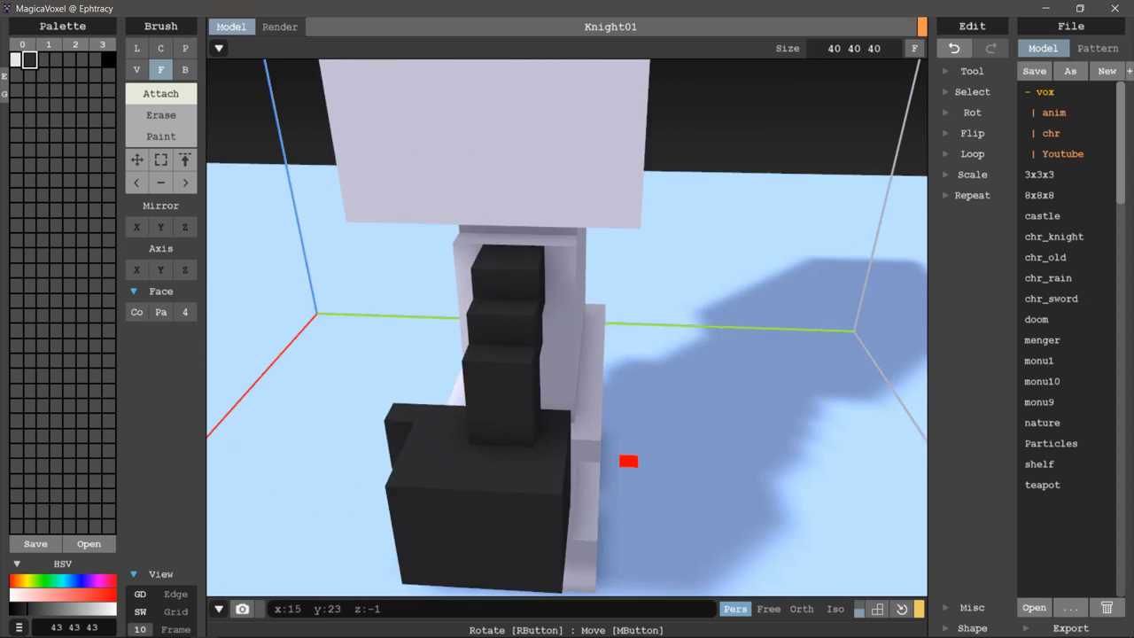
{"action": "right_click_drag", "start_coordinate": [628, 461], "coordinate": [709, 451]}
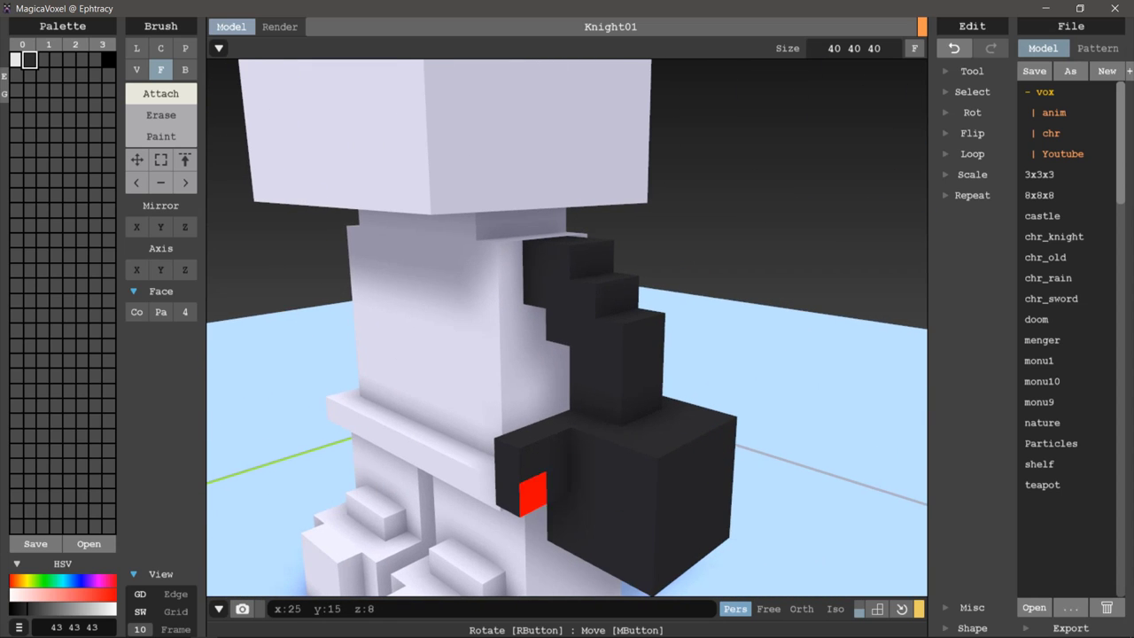
{"action": "mouse_move", "coordinate": [507, 459]}
{"action": "right_mouse_down"}
{"action": "mouse_move", "coordinate": [620, 380]}
{"action": "mouse_move", "coordinate": [704, 410]}
{"action": "mouse_move", "coordinate": [645, 431]}
{"action": "right_mouse_up"}
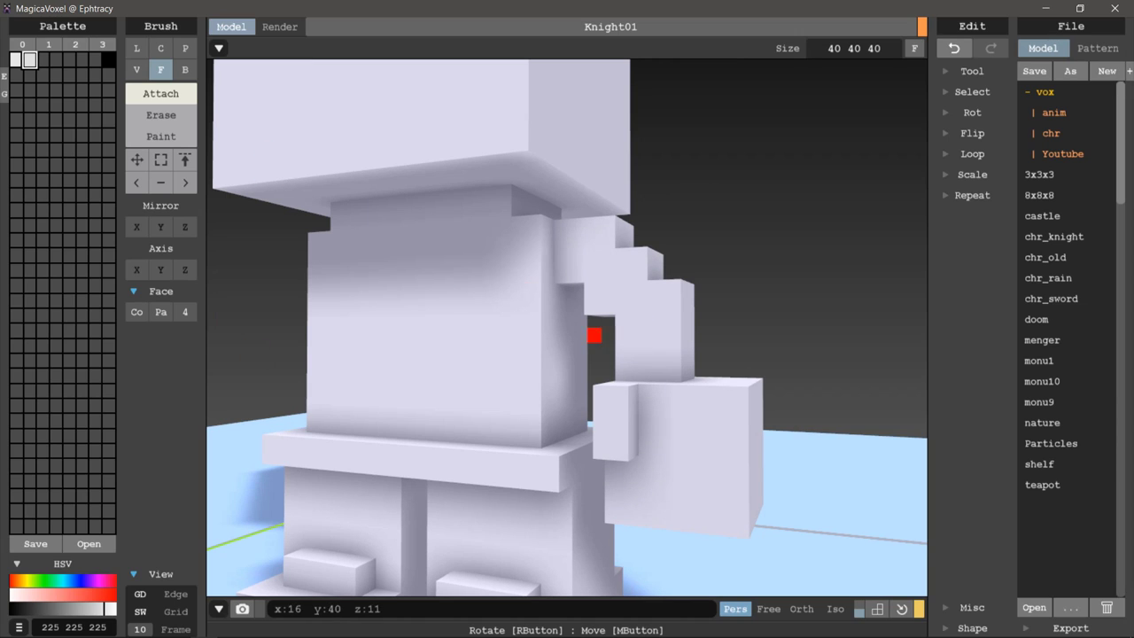
- Compare the lighter white palette colour with the body's white and settle on the body colour
{"action": "left_click", "coordinate": [441, 176], "text": "alt"}
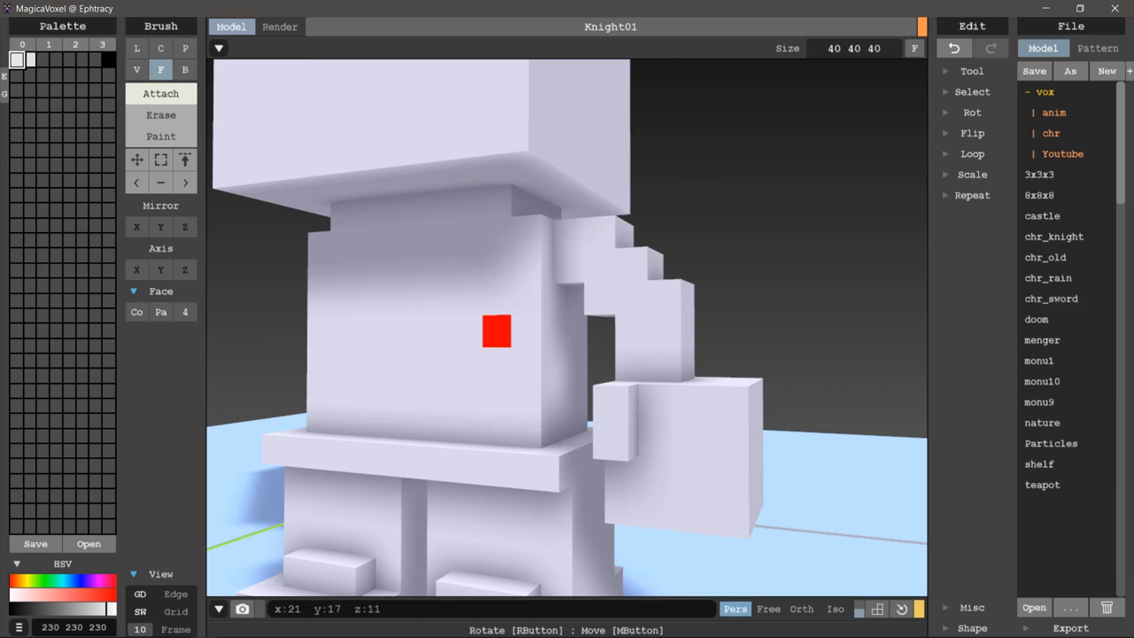
{"action": "left_click", "coordinate": [526, 264], "text": "alt"}
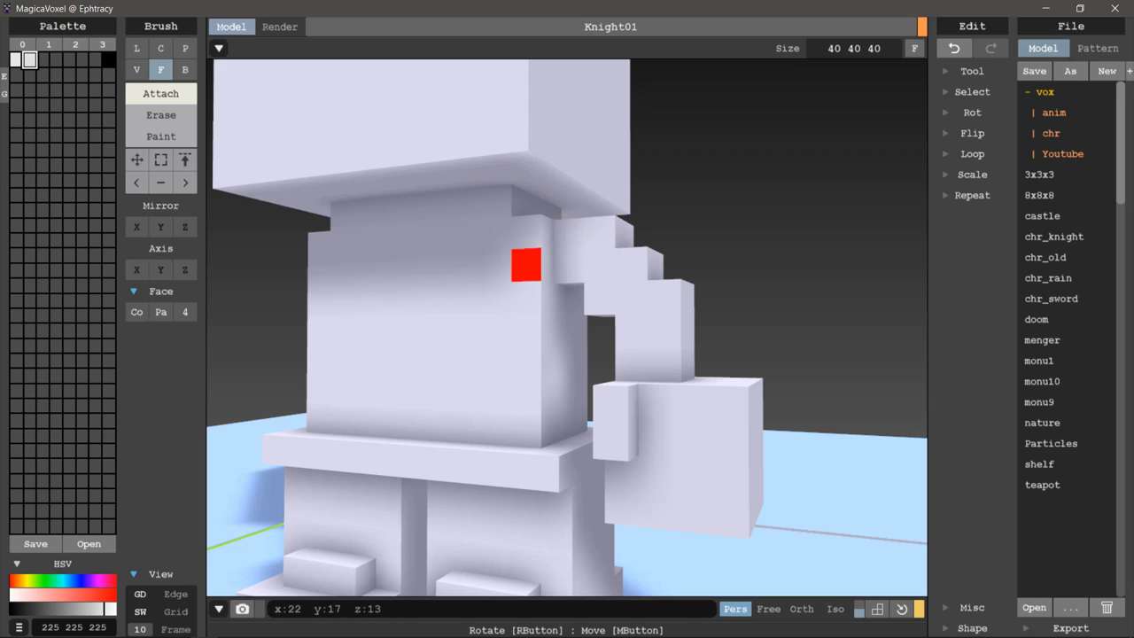
{"action": "left_click", "coordinate": [600, 266], "text": "alt"}
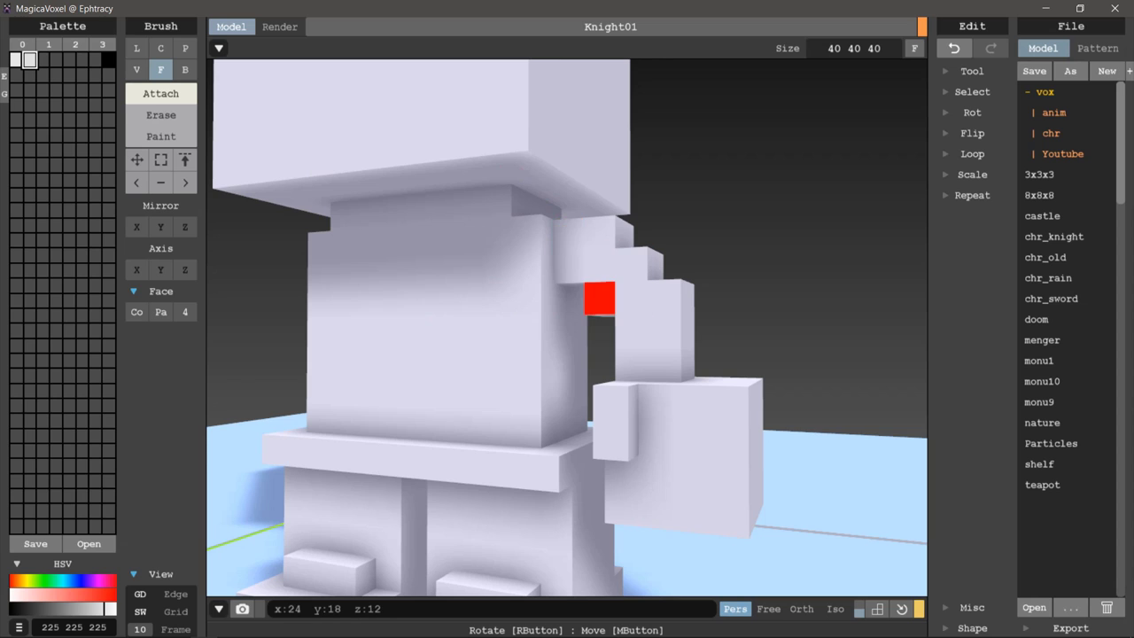
{"action": "scroll", "coordinate": [605, 322], "scroll_direction": "down", "scroll_amount": 3}
{"action": "scroll", "coordinate": [653, 321], "scroll_direction": "down", "scroll_amount": 3}
{"action": "scroll", "coordinate": [651, 307], "scroll_direction": "down", "scroll_amount": 2}
{"action": "mouse_move", "coordinate": [650, 307]}
{"action": "right_mouse_down"}
{"action": "mouse_move", "coordinate": [534, 329]}
{"action": "mouse_move", "coordinate": [552, 354]}
{"action": "mouse_move", "coordinate": [547, 496]}
{"action": "mouse_move", "coordinate": [597, 359]}
{"action": "mouse_move", "coordinate": [659, 343]}
{"action": "mouse_move", "coordinate": [620, 405]}
{"action": "mouse_move", "coordinate": [619, 328]}
{"action": "right_mouse_up"}
- Undo the last stray change to the hand block
{"action": "scroll", "coordinate": [620, 407], "scroll_direction": "up", "scroll_amount": 3}
{"action": "scroll", "coordinate": [622, 390], "scroll_direction": "up", "scroll_amount": 3}
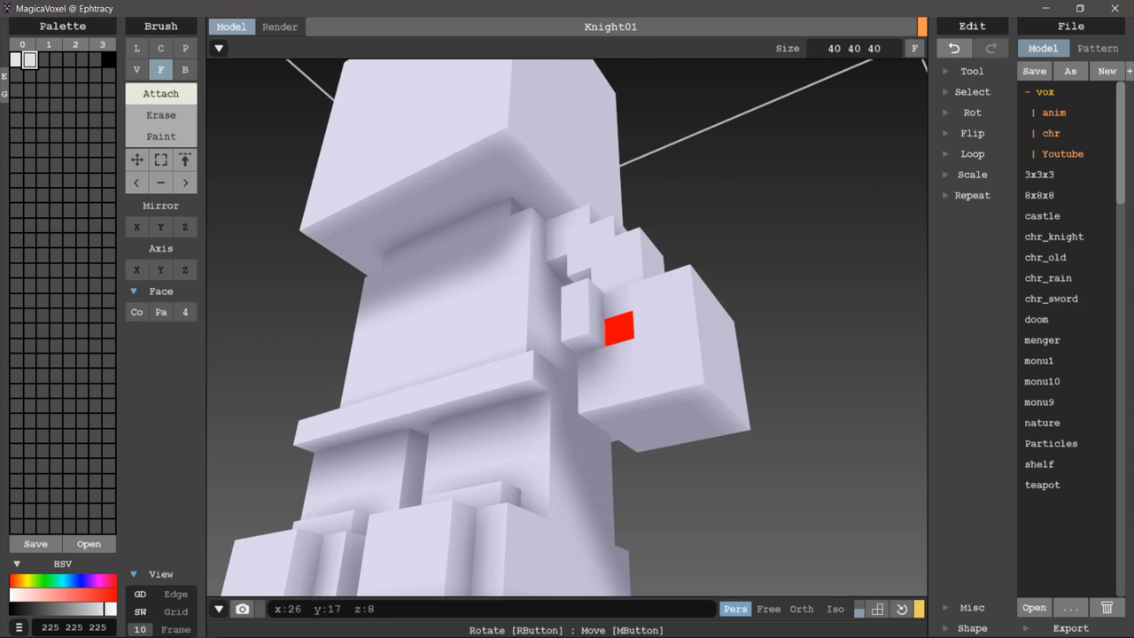
{"action": "key", "text": "ctrl+z"}
{"action": "scroll", "coordinate": [707, 342], "scroll_direction": "down", "scroll_amount": 3}
{"action": "mouse_move", "coordinate": [706, 343]}
{"action": "right_mouse_down"}
{"action": "mouse_move", "coordinate": [719, 328]}
{"action": "mouse_move", "coordinate": [726, 397]}
{"action": "mouse_move", "coordinate": [762, 399]}
{"action": "mouse_move", "coordinate": [752, 387]}
{"action": "mouse_move", "coordinate": [721, 396]}
{"action": "right_mouse_up"}
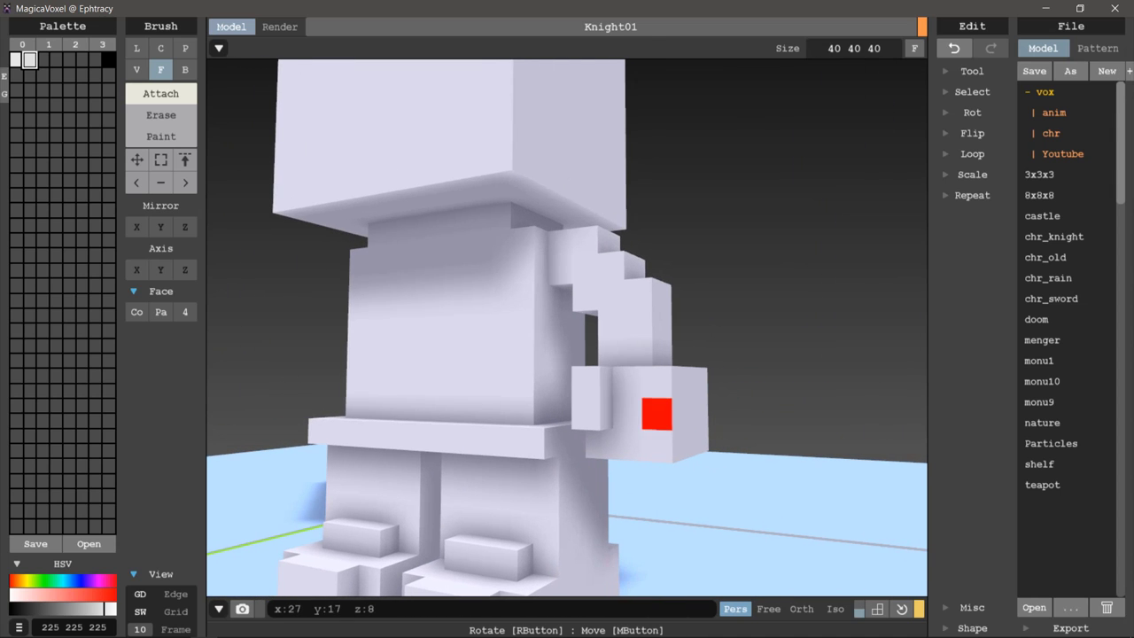
- Switch to the Box brush and undo another stray edit to the arm
{"action": "key", "text": "b"}
{"action": "mouse_move", "coordinate": [636, 496]}
{"action": "right_mouse_down"}
{"action": "mouse_move", "coordinate": [729, 461]}
{"action": "mouse_move", "coordinate": [772, 466]}
{"action": "mouse_move", "coordinate": [792, 499]}
{"action": "mouse_move", "coordinate": [756, 529]}
{"action": "mouse_move", "coordinate": [640, 445]}
{"action": "mouse_move", "coordinate": [700, 474]}
{"action": "mouse_move", "coordinate": [641, 412]}
{"action": "mouse_move", "coordinate": [708, 367]}
{"action": "mouse_move", "coordinate": [754, 475]}
{"action": "mouse_move", "coordinate": [632, 430]}
{"action": "mouse_move", "coordinate": [620, 411]}
{"action": "mouse_move", "coordinate": [632, 437]}
{"action": "mouse_move", "coordinate": [608, 455]}
{"action": "mouse_move", "coordinate": [653, 464]}
{"action": "mouse_move", "coordinate": [678, 442]}
{"action": "right_mouse_up"}
{"action": "key", "text": "ctrl+z"}
{"action": "scroll", "coordinate": [678, 463], "scroll_direction": "up", "scroll_amount": 3}
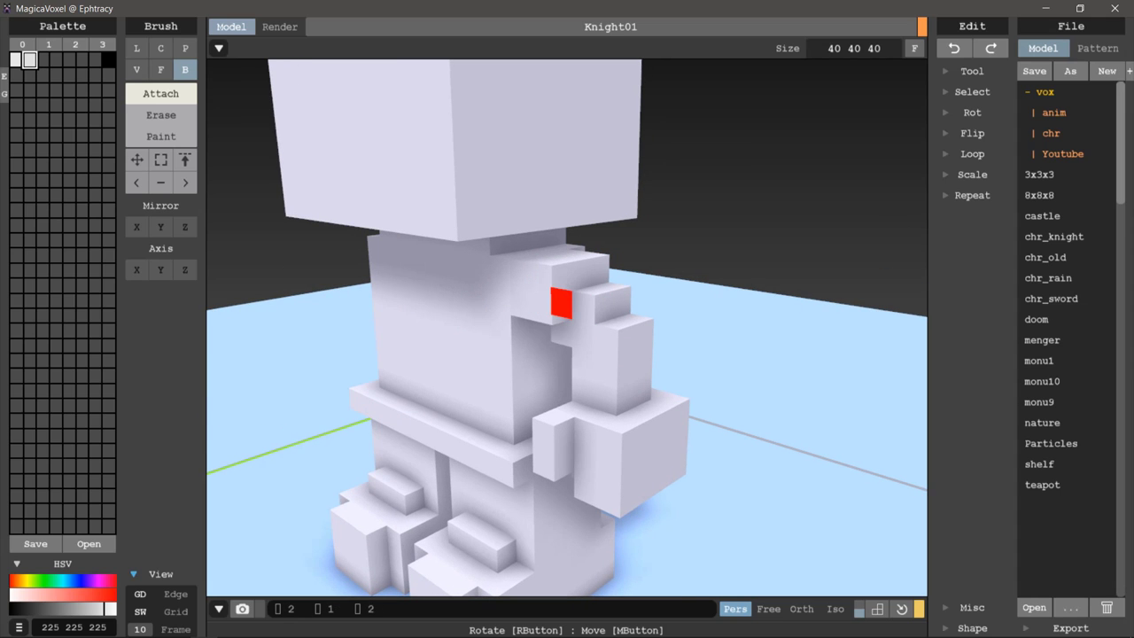
- Undo the notch cut beside the arm so the gap refills
{"action": "right_click_drag", "start_coordinate": [560, 308], "coordinate": [418, 321]}
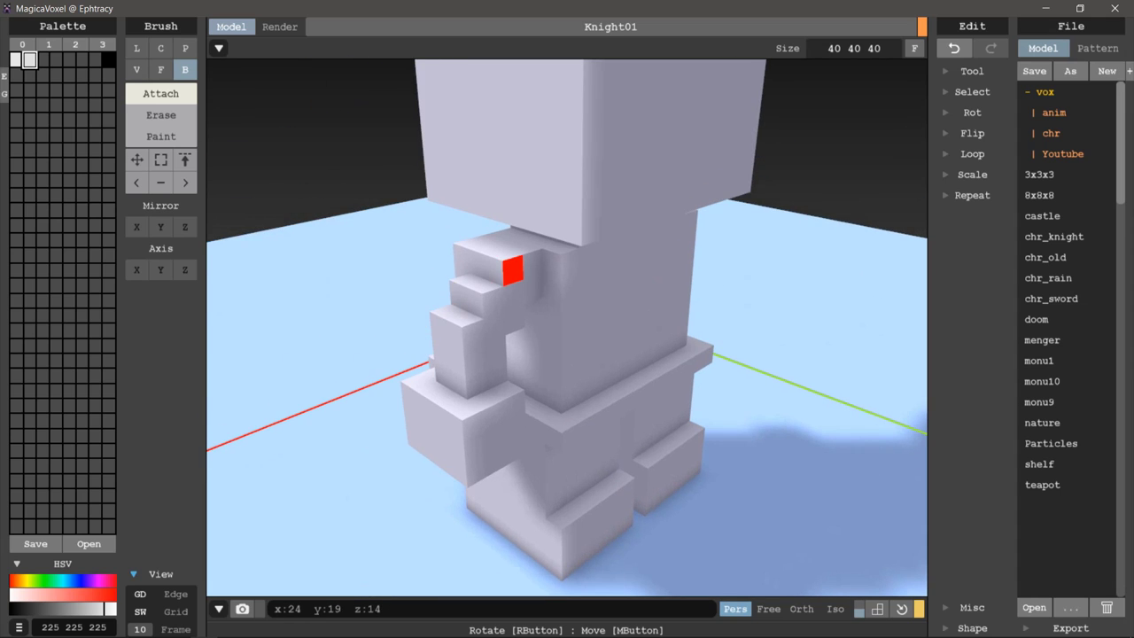
{"action": "mouse_move", "coordinate": [533, 288]}
{"action": "right_mouse_down"}
{"action": "mouse_move", "coordinate": [709, 298]}
{"action": "mouse_move", "coordinate": [679, 271]}
{"action": "mouse_move", "coordinate": [574, 307]}
{"action": "right_mouse_up"}
{"action": "scroll", "coordinate": [572, 312], "scroll_direction": "up", "scroll_amount": 2}
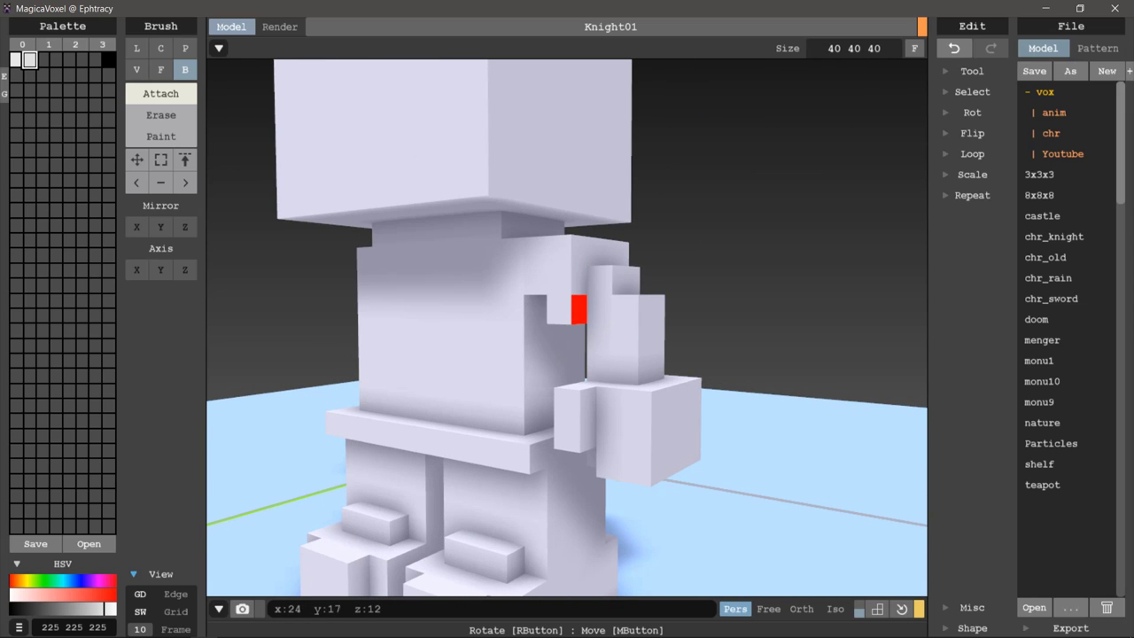
{"action": "key", "text": "ctrl+z"}
- Add a white voxel beside the arm where it meets the torso
{"action": "mouse_move", "coordinate": [512, 309]}
{"action": "right_mouse_down"}
{"action": "mouse_move", "coordinate": [488, 258]}
{"action": "mouse_move", "coordinate": [544, 306]}
{"action": "mouse_move", "coordinate": [502, 286]}
{"action": "mouse_move", "coordinate": [473, 301]}
{"action": "mouse_move", "coordinate": [522, 281]}
{"action": "mouse_move", "coordinate": [627, 382]}
{"action": "mouse_move", "coordinate": [536, 283]}
{"action": "right_mouse_up"}
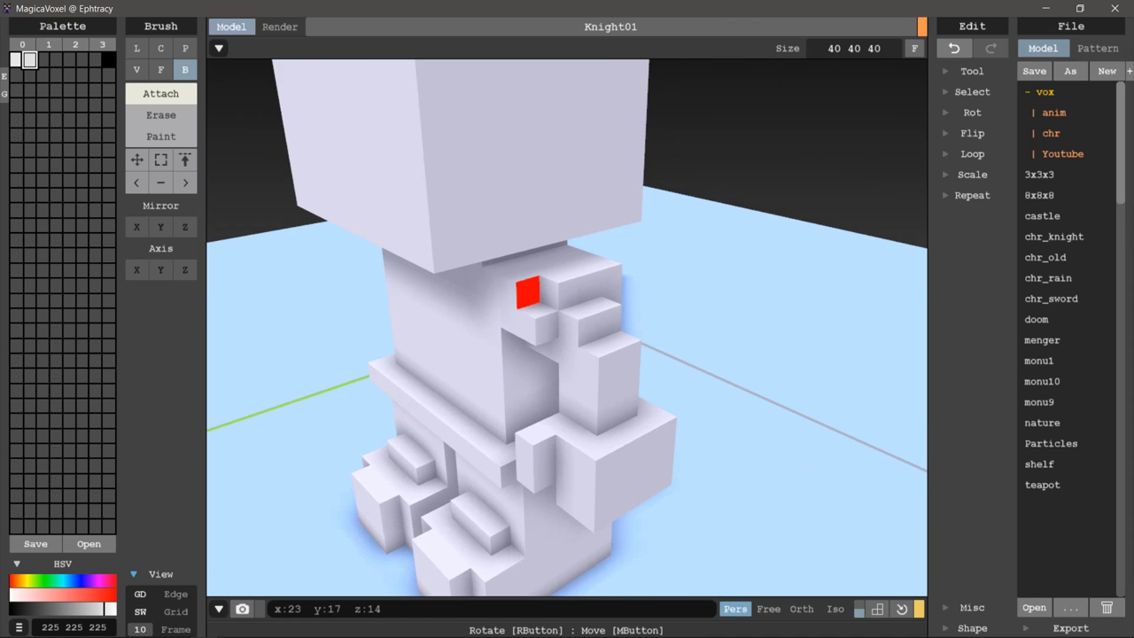
{"action": "mouse_move", "coordinate": [611, 280]}
{"action": "right_mouse_down"}
{"action": "mouse_move", "coordinate": [514, 325]}
{"action": "mouse_move", "coordinate": [504, 288]}
{"action": "mouse_move", "coordinate": [526, 309]}
{"action": "mouse_move", "coordinate": [648, 284]}
{"action": "mouse_move", "coordinate": [652, 299]}
{"action": "mouse_move", "coordinate": [611, 293]}
{"action": "right_mouse_up"}
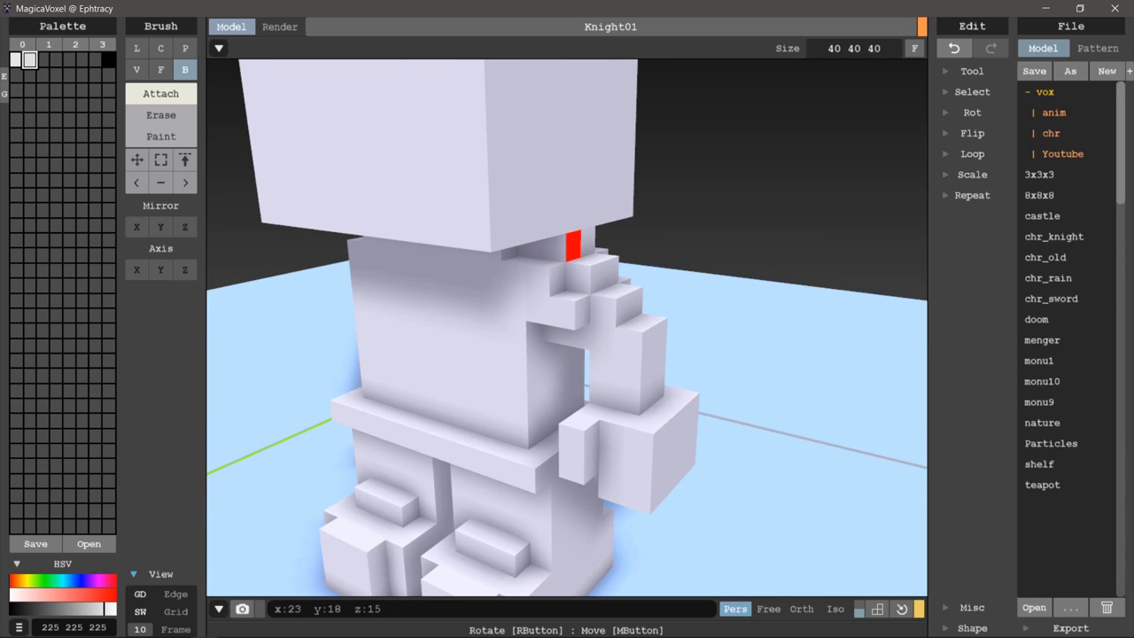
{"action": "right_click_drag", "start_coordinate": [573, 245], "coordinate": [481, 248]}
{"action": "scroll", "coordinate": [481, 248], "scroll_direction": "down", "scroll_amount": 3}
{"action": "scroll", "coordinate": [438, 248], "scroll_direction": "up", "scroll_amount": 3}
{"action": "scroll", "coordinate": [562, 220], "scroll_direction": "up", "scroll_amount": 2}
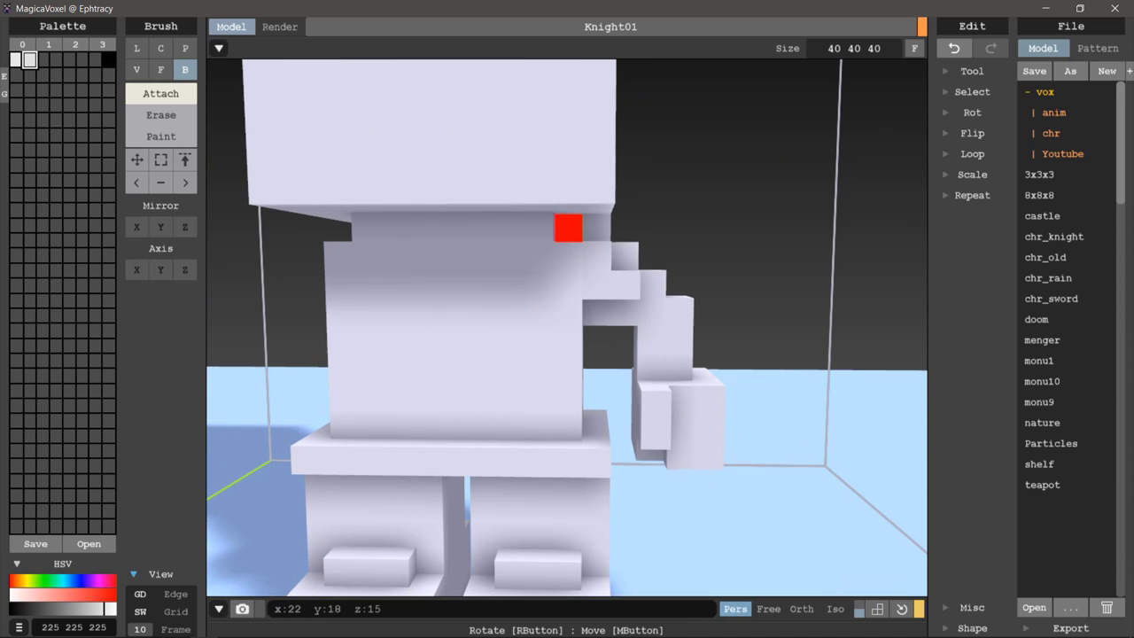
{"action": "left_click", "coordinate": [680, 310]}
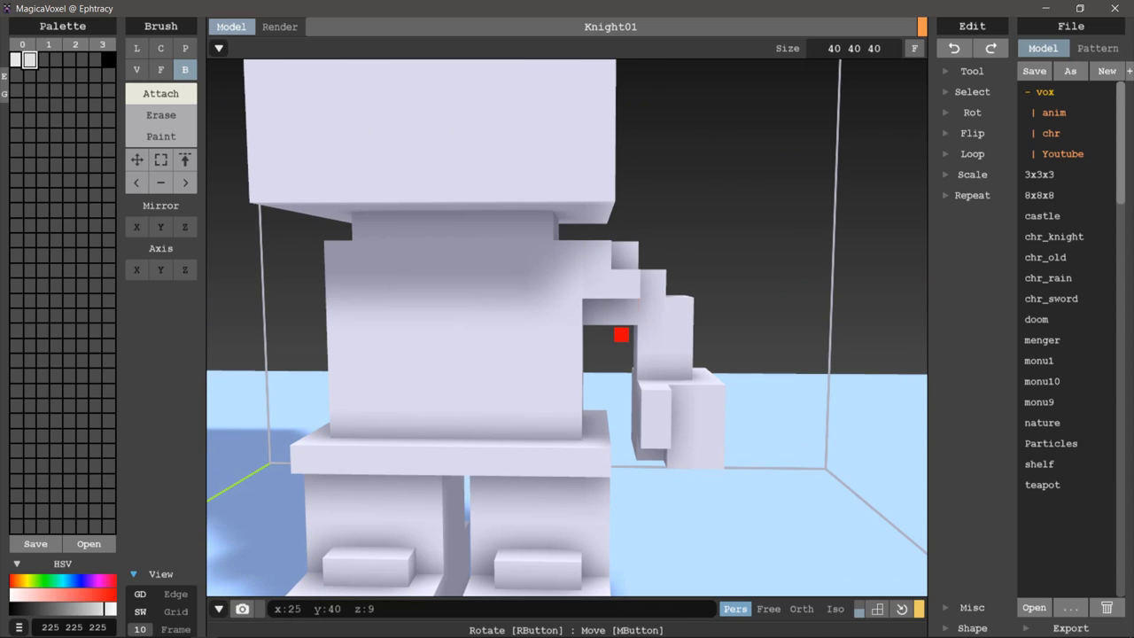
- Orbit around the knight to inspect the filled arm joint
{"action": "mouse_move", "coordinate": [621, 320]}
{"action": "right_mouse_down"}
{"action": "mouse_move", "coordinate": [678, 354]}
{"action": "mouse_move", "coordinate": [665, 362]}
{"action": "right_mouse_up"}
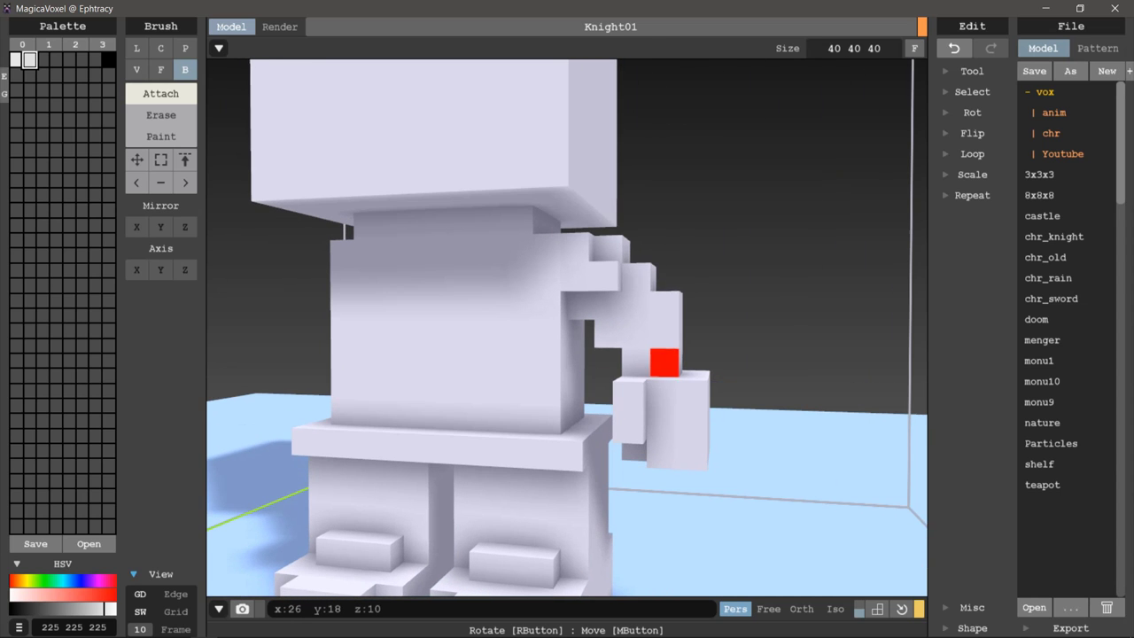
{"action": "mouse_move", "coordinate": [653, 277]}
{"action": "right_mouse_down"}
{"action": "mouse_move", "coordinate": [663, 310]}
{"action": "mouse_move", "coordinate": [607, 319]}
{"action": "mouse_move", "coordinate": [668, 336]}
{"action": "mouse_move", "coordinate": [716, 308]}
{"action": "right_mouse_up"}
{"action": "mouse_move", "coordinate": [624, 341]}
{"action": "right_mouse_down"}
{"action": "mouse_move", "coordinate": [579, 324]}
{"action": "mouse_move", "coordinate": [600, 380]}
{"action": "mouse_move", "coordinate": [697, 384]}
{"action": "mouse_move", "coordinate": [661, 397]}
{"action": "mouse_move", "coordinate": [399, 402]}
{"action": "mouse_move", "coordinate": [443, 420]}
{"action": "mouse_move", "coordinate": [673, 398]}
{"action": "mouse_move", "coordinate": [685, 387]}
{"action": "mouse_move", "coordinate": [656, 375]}
{"action": "mouse_move", "coordinate": [645, 352]}
{"action": "right_mouse_up"}
{"action": "scroll", "coordinate": [646, 352], "scroll_direction": "up", "scroll_amount": 3}
{"action": "scroll", "coordinate": [526, 321], "scroll_direction": "up", "scroll_amount": 2}
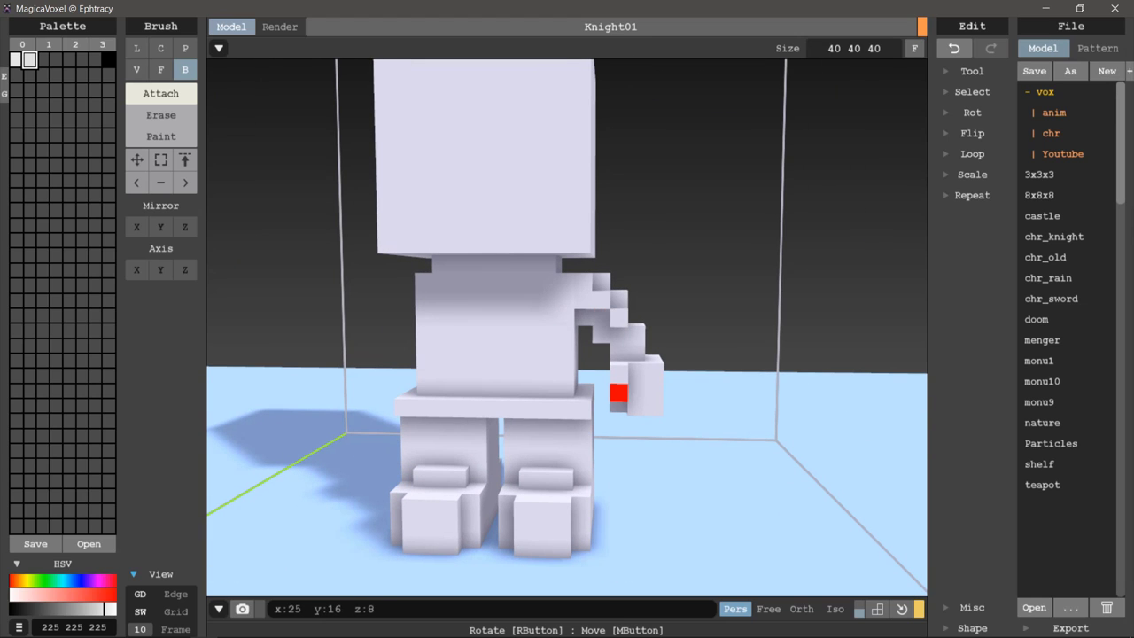
{"action": "key", "text": "m"}
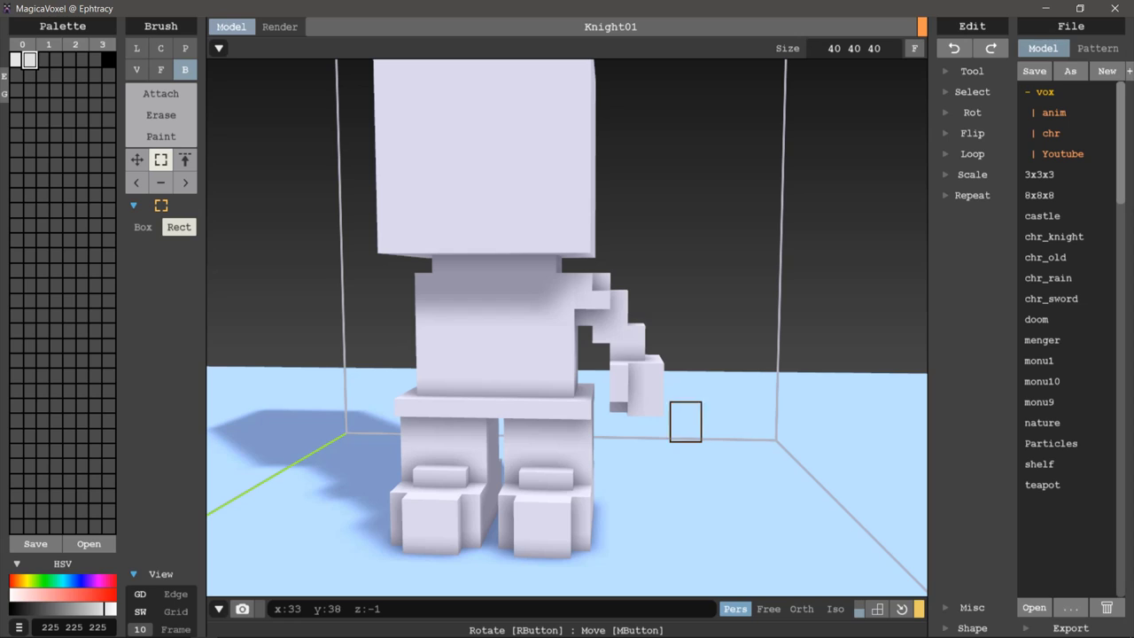
{"action": "left_click_drag", "start_coordinate": [601, 274], "coordinate": [701, 440]}
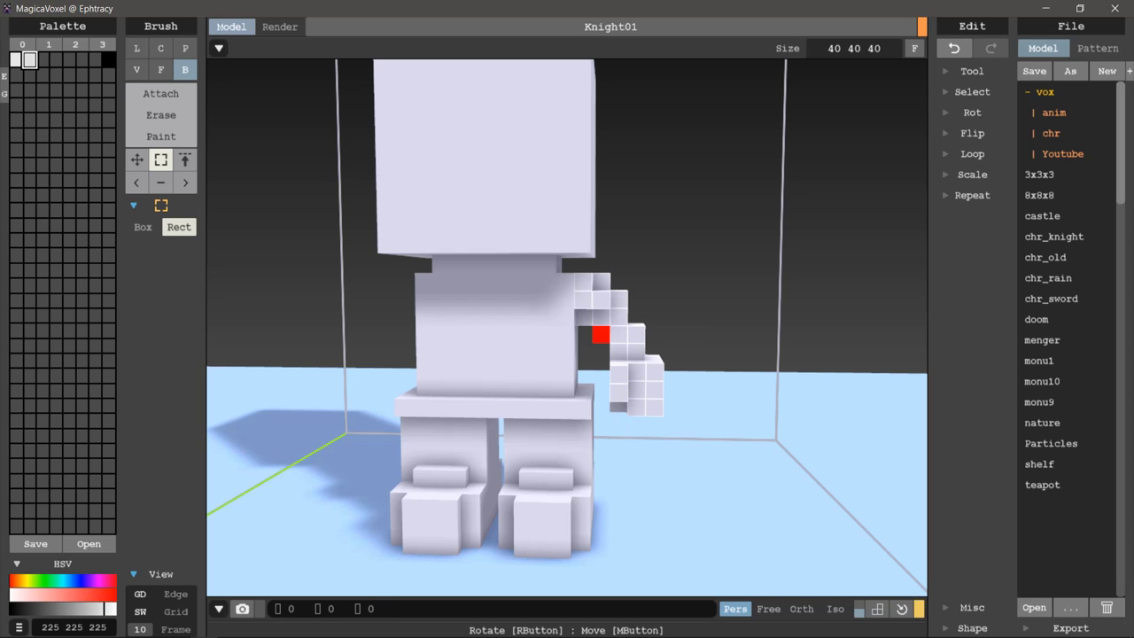
{"action": "key", "text": "Page_Down"}
{"action": "key", "text": "Page_Down"}
{"action": "right_click_drag", "start_coordinate": [601, 334], "coordinate": [611, 336]}
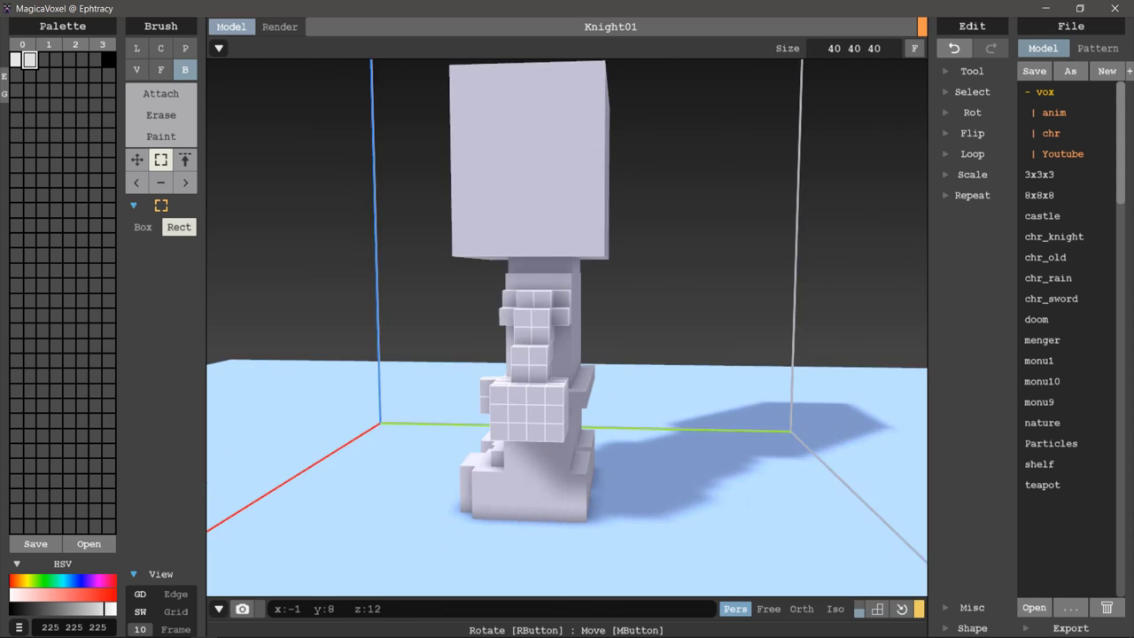
{"action": "key", "text": "Right"}
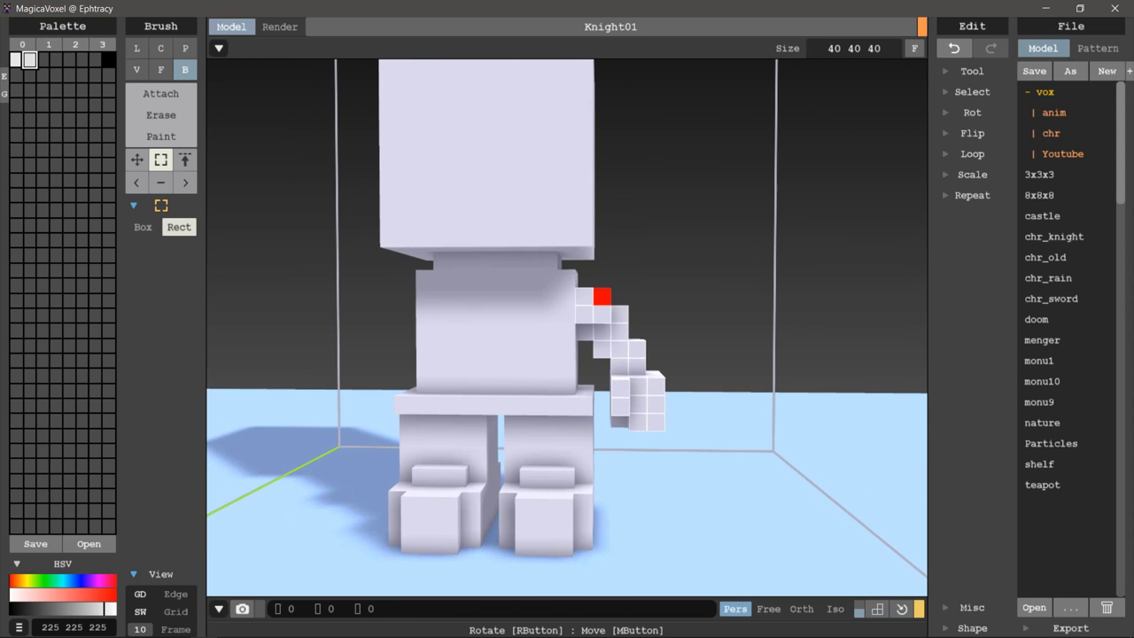
{"action": "scroll", "coordinate": [567, 328], "scroll_direction": "up", "scroll_amount": 2}
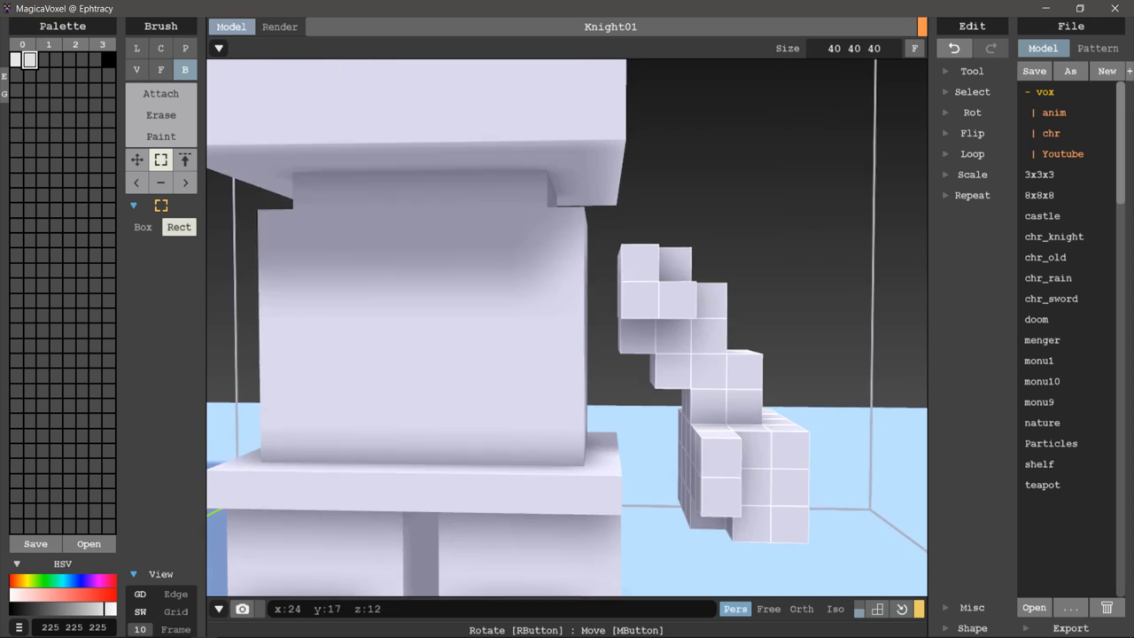
{"action": "scroll", "coordinate": [567, 328], "scroll_direction": "up", "scroll_amount": 2}
{"action": "scroll", "coordinate": [567, 328], "scroll_direction": "up", "scroll_amount": 2}
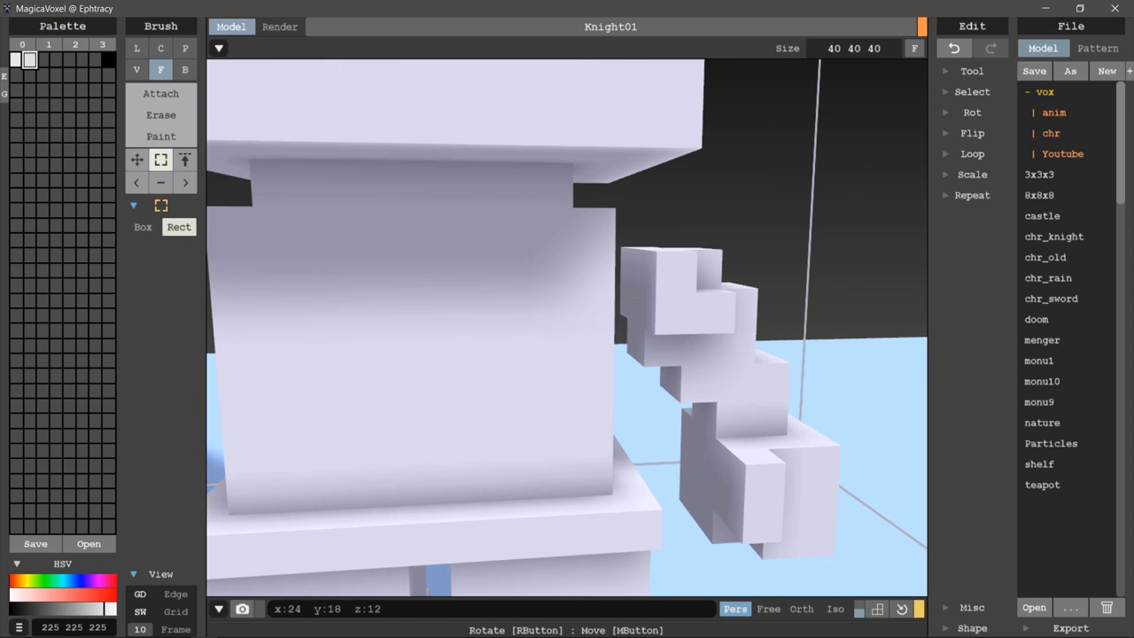
{"action": "key", "text": "1"}
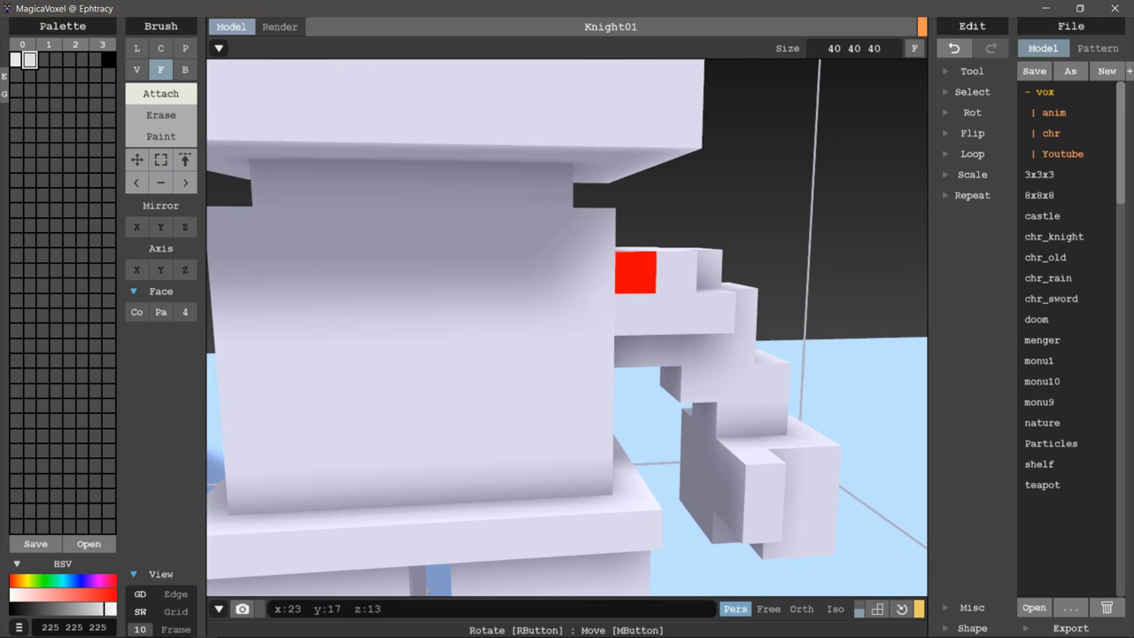
{"action": "mouse_move", "coordinate": [630, 266]}
{"action": "right_mouse_down"}
{"action": "mouse_move", "coordinate": [562, 266]}
{"action": "mouse_move", "coordinate": [579, 337]}
{"action": "right_mouse_up"}
{"action": "key", "text": "b"}
{"action": "key", "text": "f"}
{"action": "scroll", "coordinate": [524, 246], "scroll_direction": "down", "scroll_amount": 2}
{"action": "scroll", "coordinate": [532, 253], "scroll_direction": "down", "scroll_amount": 3}
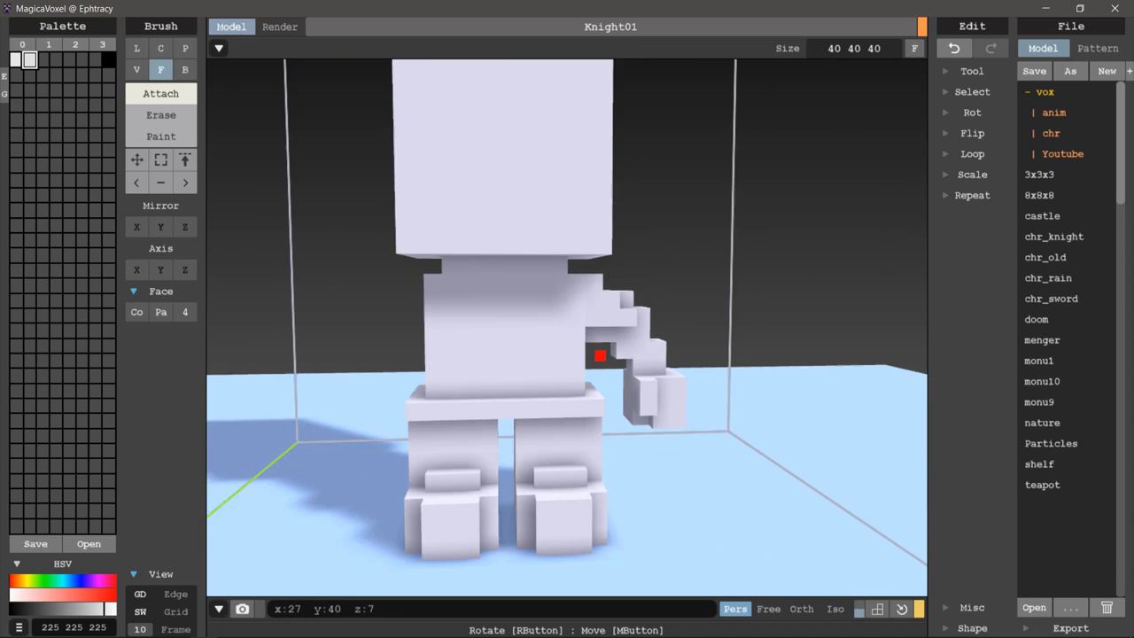
{"action": "scroll", "coordinate": [600, 356], "scroll_direction": "down", "scroll_amount": 3}
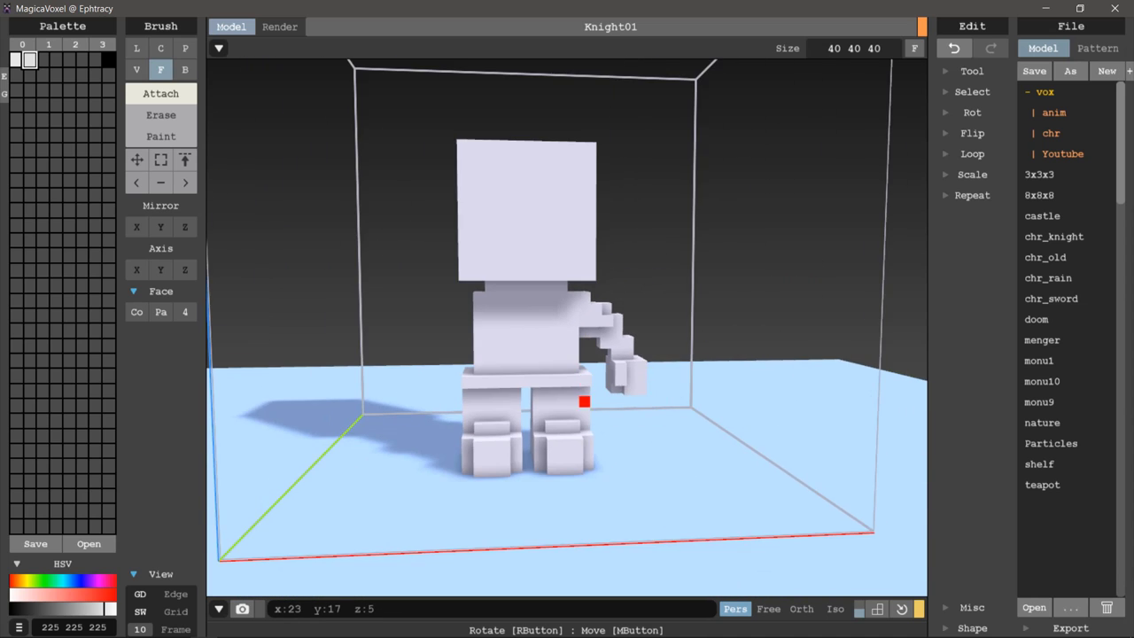
{"action": "mouse_move", "coordinate": [585, 398]}
{"action": "right_mouse_down"}
{"action": "mouse_move", "coordinate": [504, 400]}
{"action": "mouse_move", "coordinate": [585, 398]}
{"action": "mouse_move", "coordinate": [569, 397]}
{"action": "right_mouse_up"}
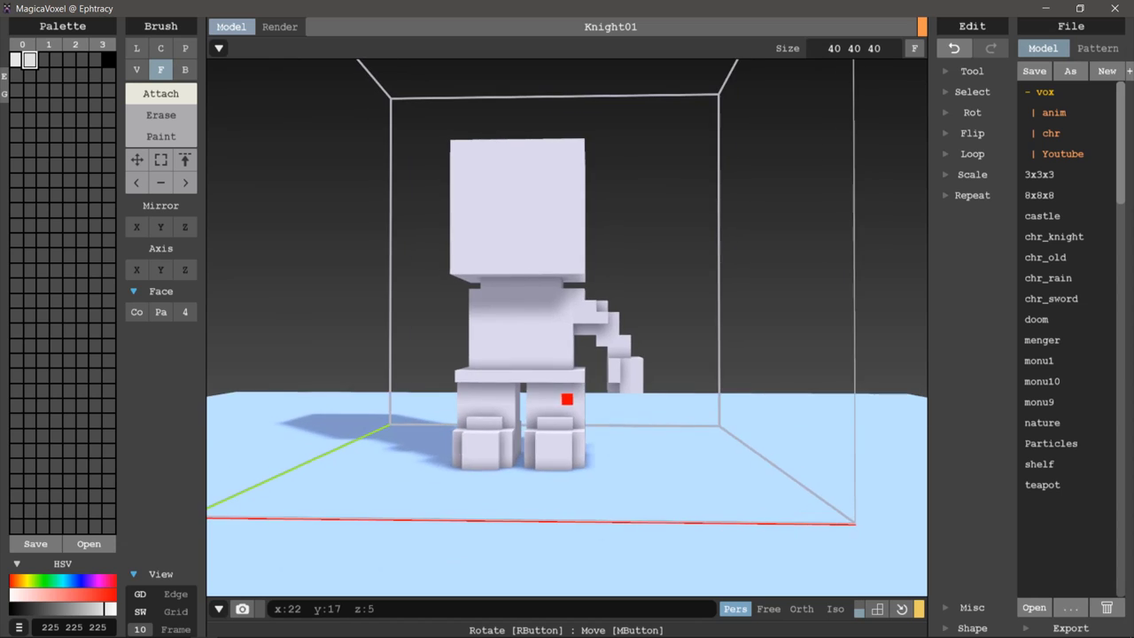
{"action": "scroll", "coordinate": [570, 398], "scroll_direction": "up", "scroll_amount": 3}
{"action": "mouse_move", "coordinate": [623, 329]}
{"action": "right_mouse_down"}
{"action": "mouse_move", "coordinate": [600, 342]}
{"action": "mouse_move", "coordinate": [574, 336]}
{"action": "mouse_move", "coordinate": [661, 322]}
{"action": "mouse_move", "coordinate": [592, 316]}
{"action": "mouse_move", "coordinate": [643, 317]}
{"action": "right_mouse_up"}
{"action": "key", "text": "b"}
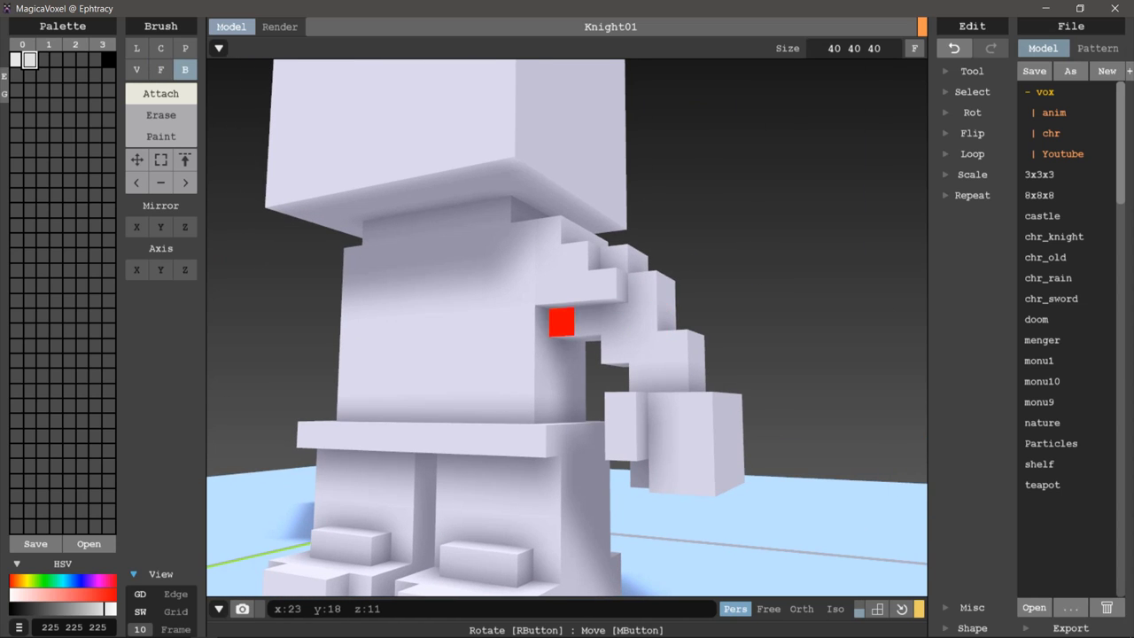
{"action": "scroll", "coordinate": [567, 354], "scroll_direction": "down", "scroll_amount": 3}
{"action": "scroll", "coordinate": [650, 374], "scroll_direction": "down", "scroll_amount": 4}
{"action": "mouse_move", "coordinate": [622, 387]}
{"action": "right_mouse_down"}
{"action": "mouse_move", "coordinate": [594, 410]}
{"action": "mouse_move", "coordinate": [529, 354]}
{"action": "mouse_move", "coordinate": [358, 340]}
{"action": "right_mouse_up"}
{"action": "scroll", "coordinate": [506, 324], "scroll_direction": "up", "scroll_amount": 2}
{"action": "scroll", "coordinate": [532, 322], "scroll_direction": "up", "scroll_amount": 2}
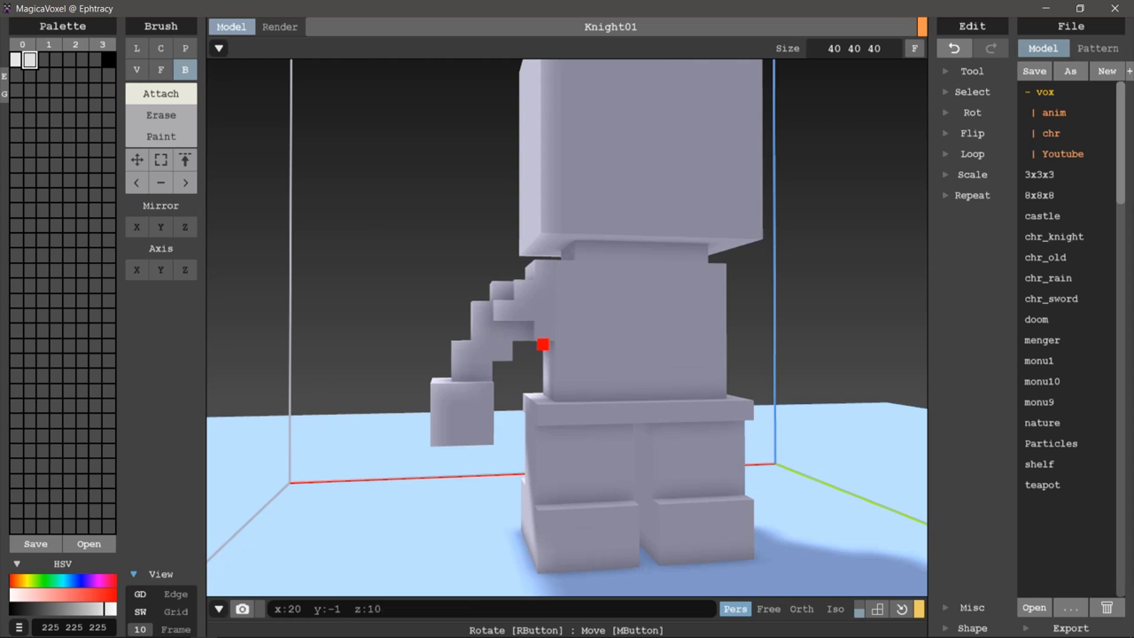
{"action": "mouse_move", "coordinate": [543, 344]}
{"action": "right_mouse_down"}
{"action": "mouse_move", "coordinate": [481, 372]}
{"action": "mouse_move", "coordinate": [668, 389]}
{"action": "mouse_move", "coordinate": [679, 374]}
{"action": "mouse_move", "coordinate": [652, 304]}
{"action": "right_mouse_up"}
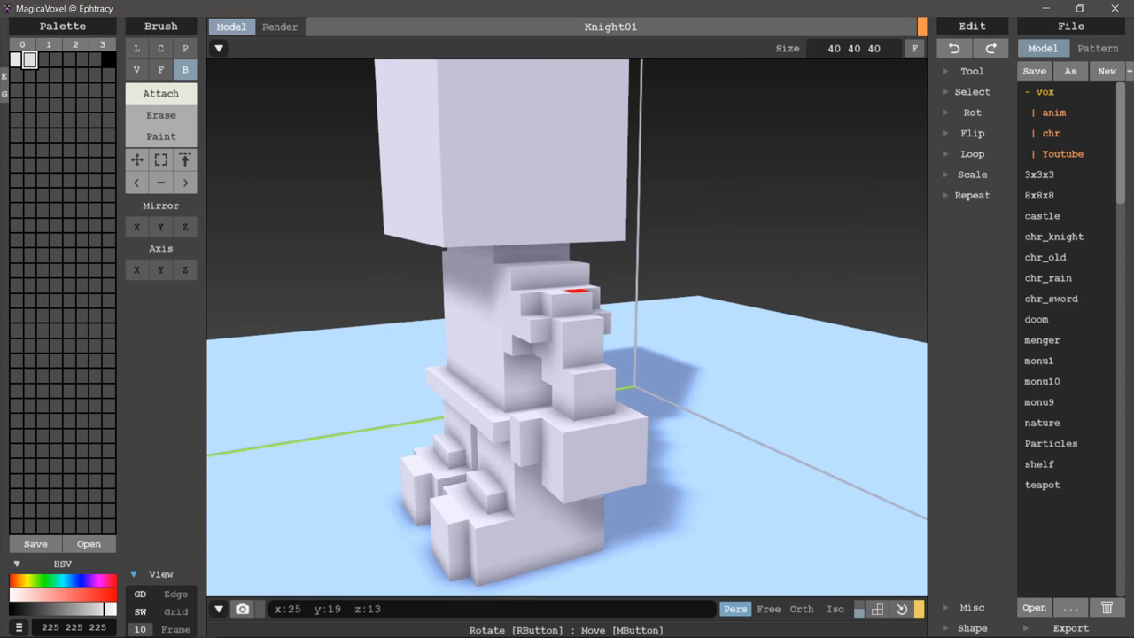
{"action": "mouse_move", "coordinate": [550, 279]}
{"action": "right_mouse_down"}
{"action": "mouse_move", "coordinate": [372, 319]}
{"action": "mouse_move", "coordinate": [608, 291]}
{"action": "mouse_move", "coordinate": [522, 293]}
{"action": "mouse_move", "coordinate": [678, 375]}
{"action": "mouse_move", "coordinate": [673, 417]}
{"action": "right_mouse_up"}
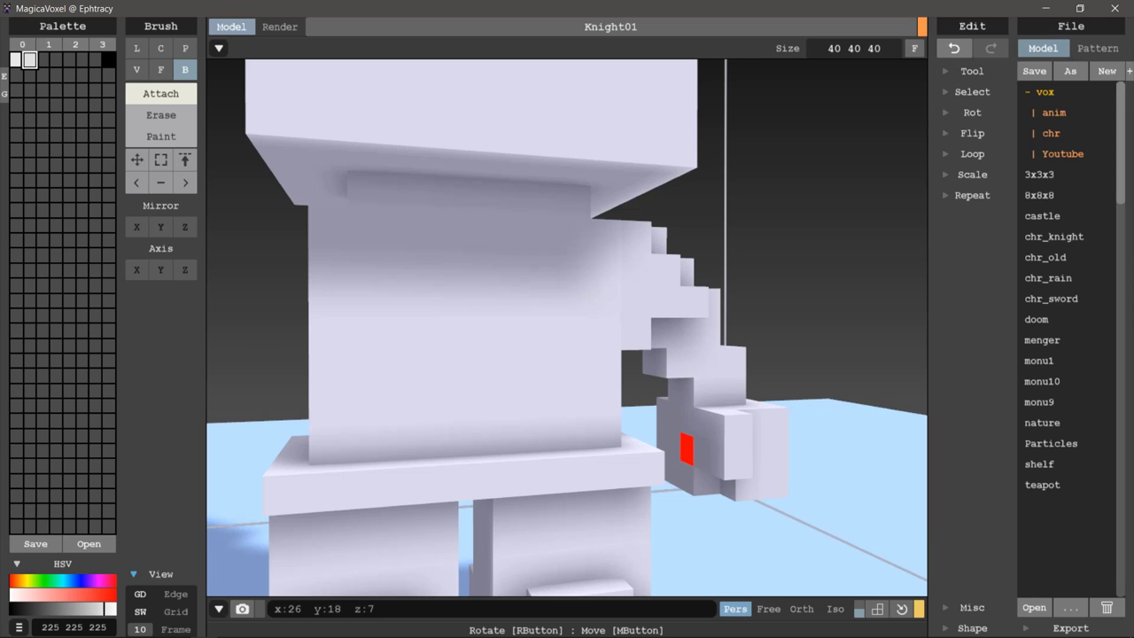
{"action": "mouse_move", "coordinate": [686, 462]}
{"action": "right_mouse_down"}
{"action": "mouse_move", "coordinate": [718, 451]}
{"action": "mouse_move", "coordinate": [744, 481]}
{"action": "mouse_move", "coordinate": [702, 449]}
{"action": "right_mouse_up"}
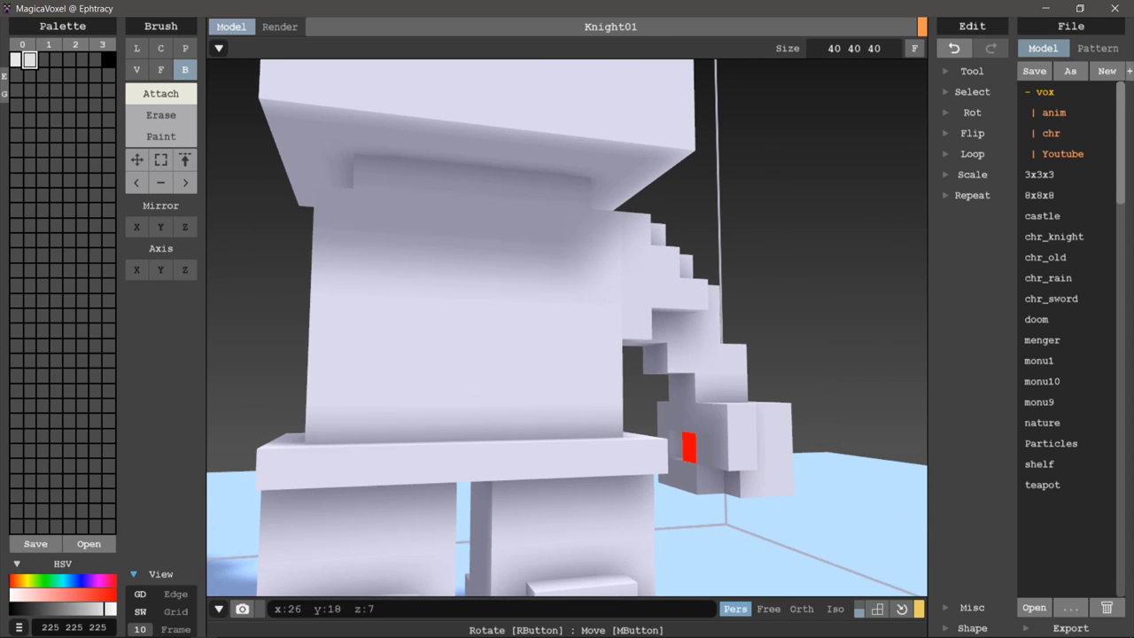
{"action": "mouse_move", "coordinate": [779, 480]}
{"action": "right_mouse_down"}
{"action": "mouse_move", "coordinate": [815, 514]}
{"action": "mouse_move", "coordinate": [782, 470]}
{"action": "mouse_move", "coordinate": [754, 480]}
{"action": "mouse_move", "coordinate": [653, 448]}
{"action": "mouse_move", "coordinate": [595, 506]}
{"action": "mouse_move", "coordinate": [626, 529]}
{"action": "mouse_move", "coordinate": [735, 506]}
{"action": "right_mouse_up"}
{"action": "scroll", "coordinate": [735, 506], "scroll_direction": "down", "scroll_amount": 3}
{"action": "scroll", "coordinate": [742, 481], "scroll_direction": "down", "scroll_amount": 2}
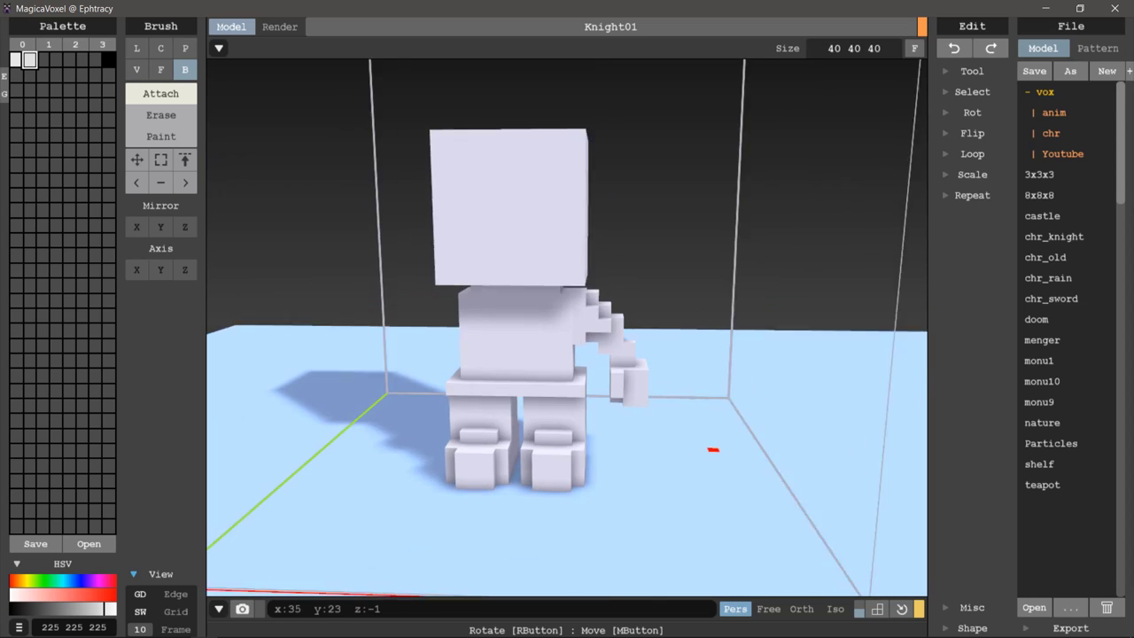
- Rect-select the whole bent arm and drag a copy to the knight's opposite side
{"action": "key", "text": "s"}
{"action": "right_click_drag", "start_coordinate": [713, 436], "coordinate": [683, 443]}
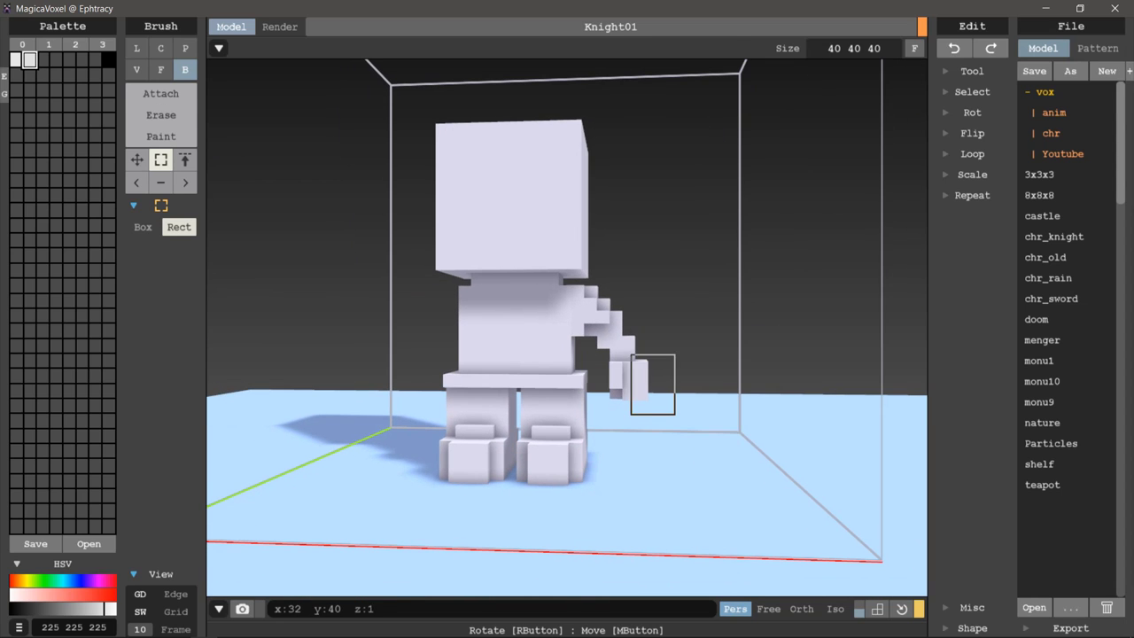
{"action": "left_click_drag", "start_coordinate": [591, 290], "coordinate": [675, 414]}
{"action": "scroll", "coordinate": [676, 413], "scroll_direction": "up", "scroll_amount": 2}
{"action": "scroll", "coordinate": [675, 414], "scroll_direction": "up", "scroll_amount": 2}
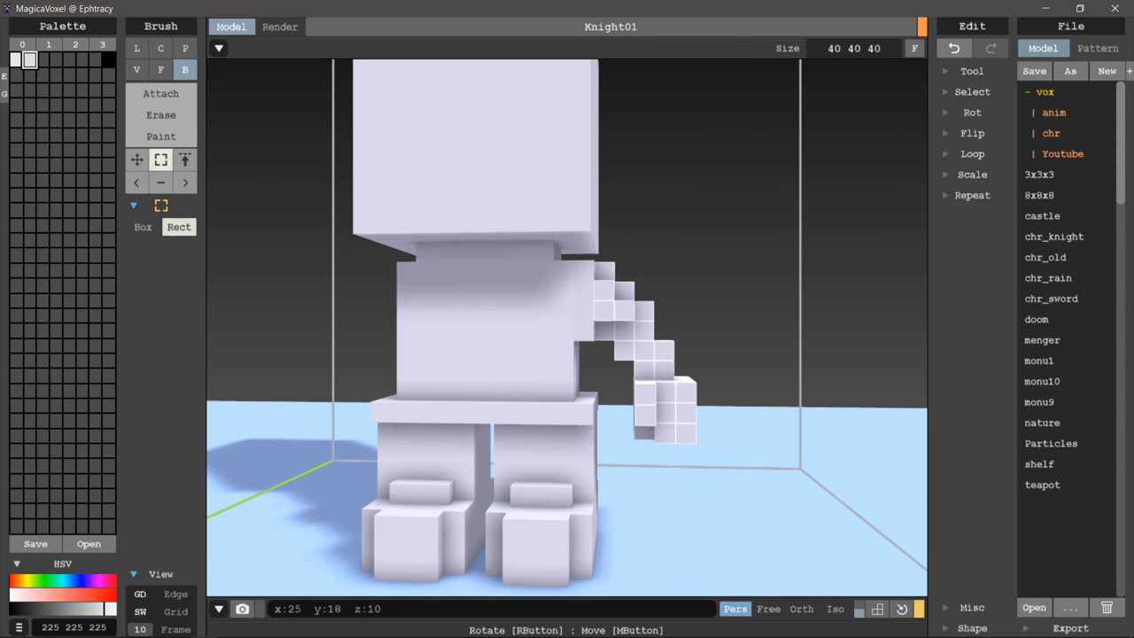
{"action": "mouse_move", "coordinate": [608, 310]}
{"action": "right_mouse_down"}
{"action": "mouse_move", "coordinate": [425, 306]}
{"action": "mouse_move", "coordinate": [436, 292]}
{"action": "right_mouse_up"}
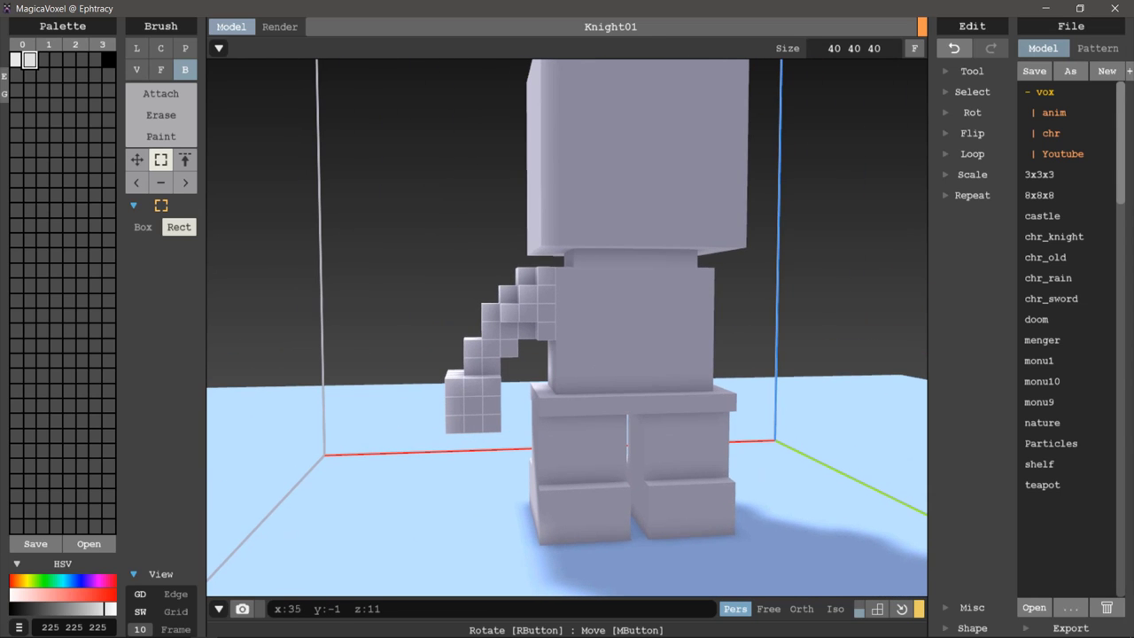
{"action": "left_click_drag", "start_coordinate": [508, 329], "coordinate": [747, 316]}
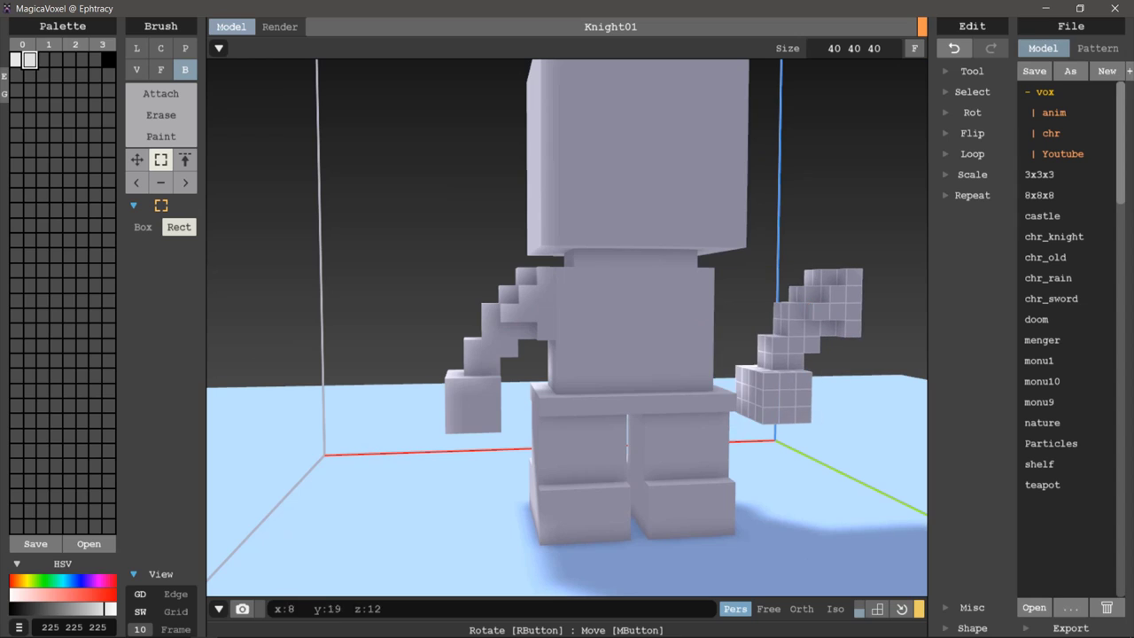
{"action": "right_click_drag", "start_coordinate": [810, 312], "coordinate": [780, 319]}
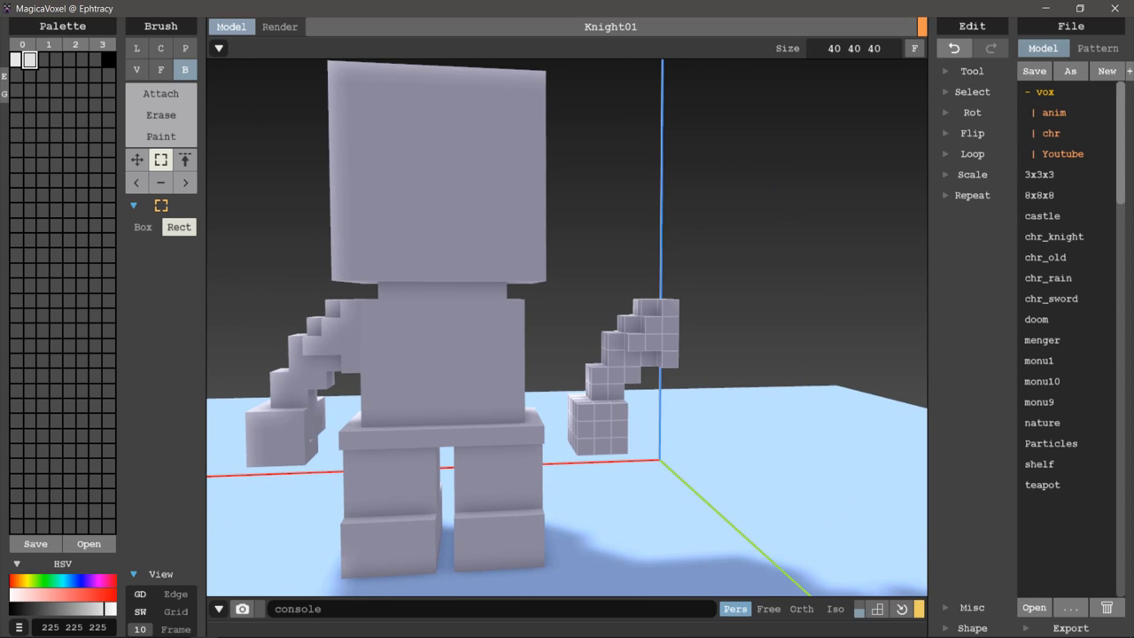
- Try several 90-degree rotations on the copied arm, then undo the last two
{"action": "left_click", "coordinate": [972, 112]}
{"action": "left_click", "coordinate": [948, 133]}
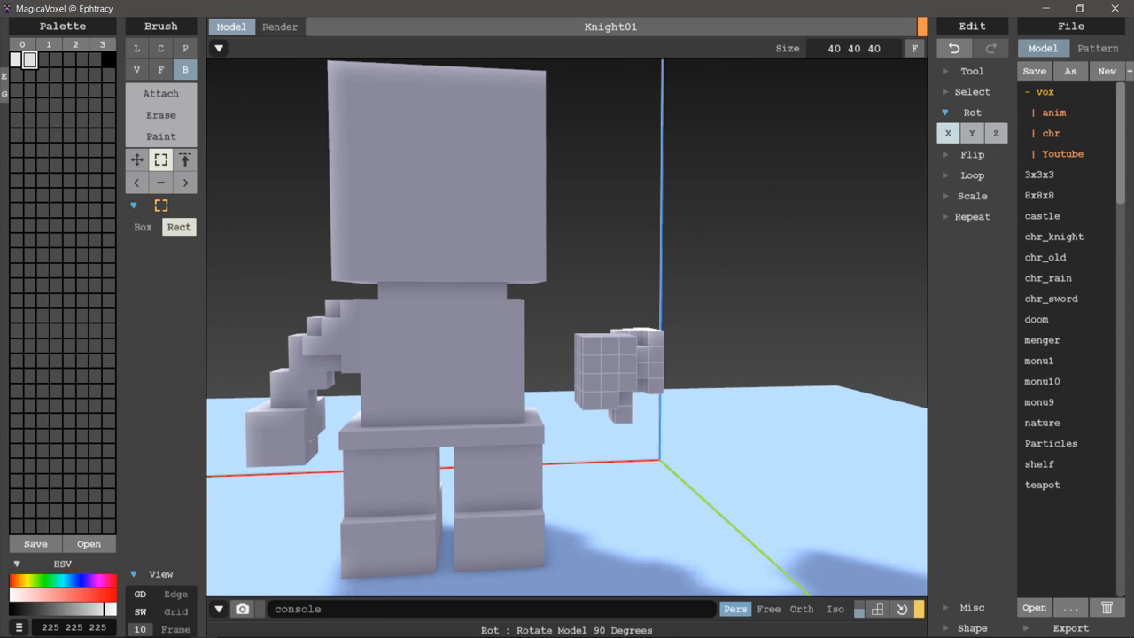
{"action": "left_click", "coordinate": [948, 133]}
{"action": "left_click", "coordinate": [947, 133]}
{"action": "left_click", "coordinate": [948, 133]}
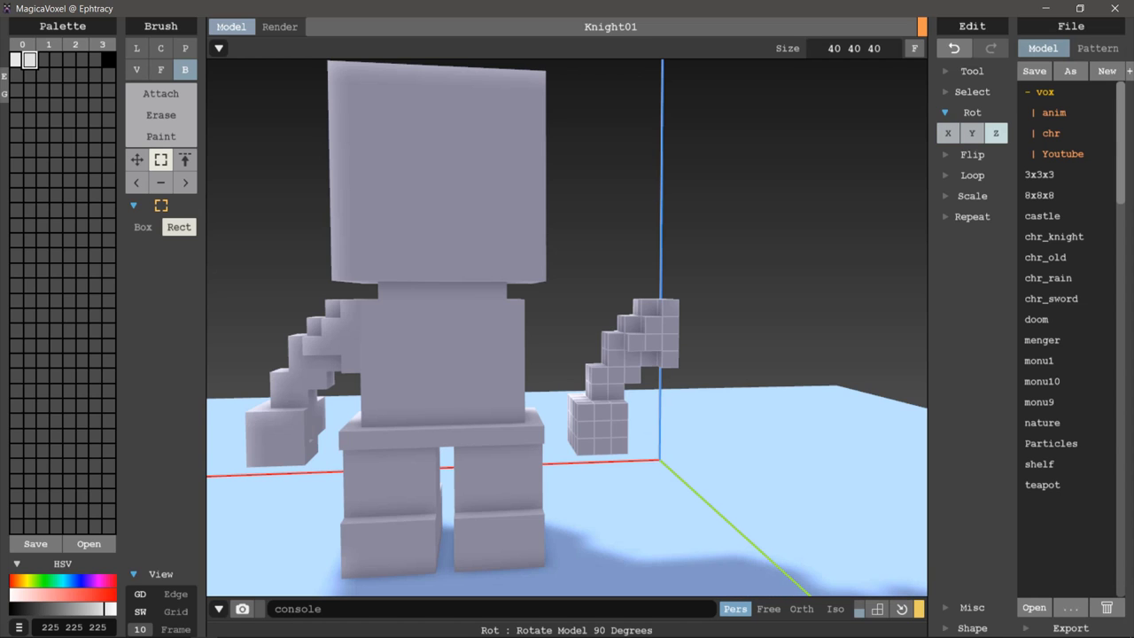
{"action": "left_click", "coordinate": [996, 133]}
{"action": "left_click", "coordinate": [996, 133]}
{"action": "right_click_drag", "start_coordinate": [753, 310], "coordinate": [398, 310]}
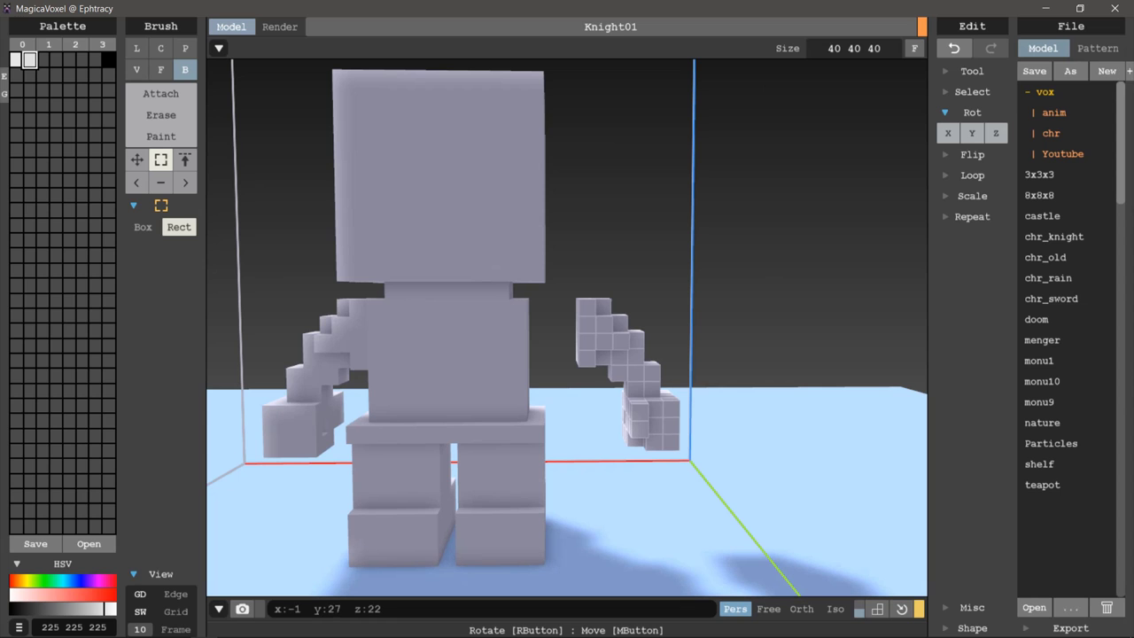
{"action": "right_click_drag", "start_coordinate": [567, 319], "coordinate": [355, 319]}
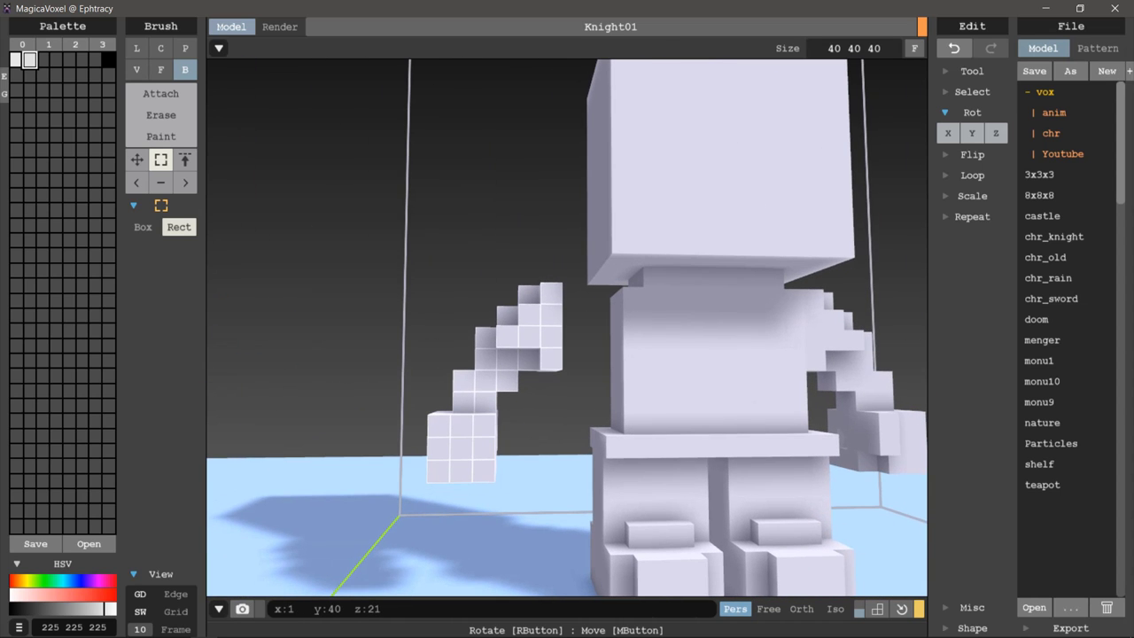
{"action": "key", "text": "ctrl+z"}
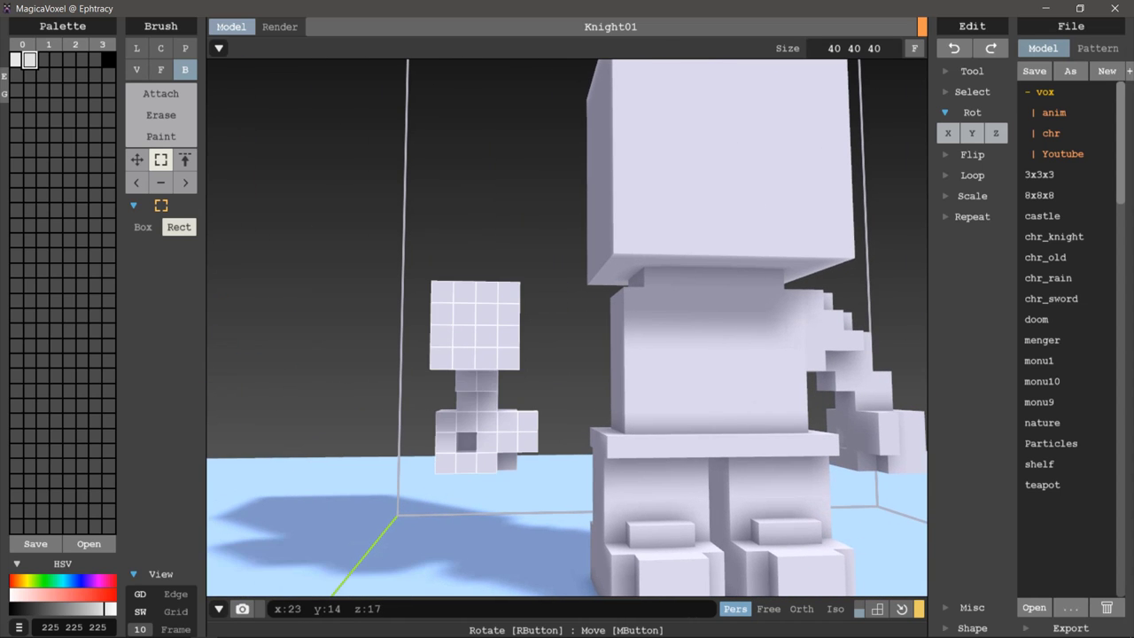
{"action": "key", "text": "ctrl+z"}
- Flip the copy on Z and X, and slide it against the knight's shoulder
{"action": "left_click", "coordinate": [970, 155]}
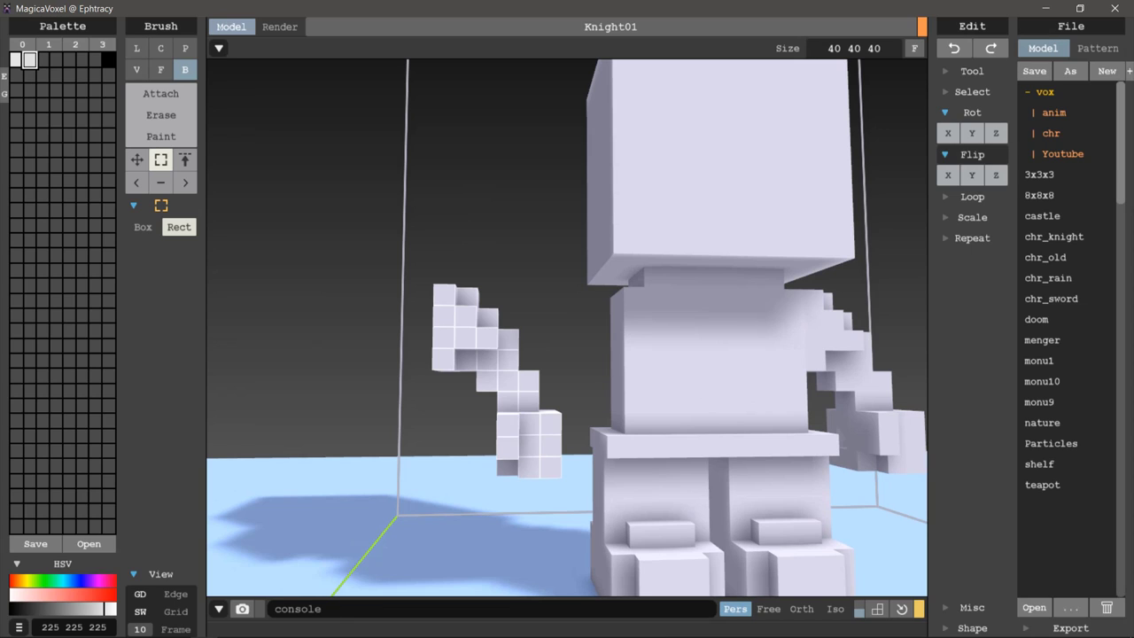
{"action": "left_click", "coordinate": [996, 175]}
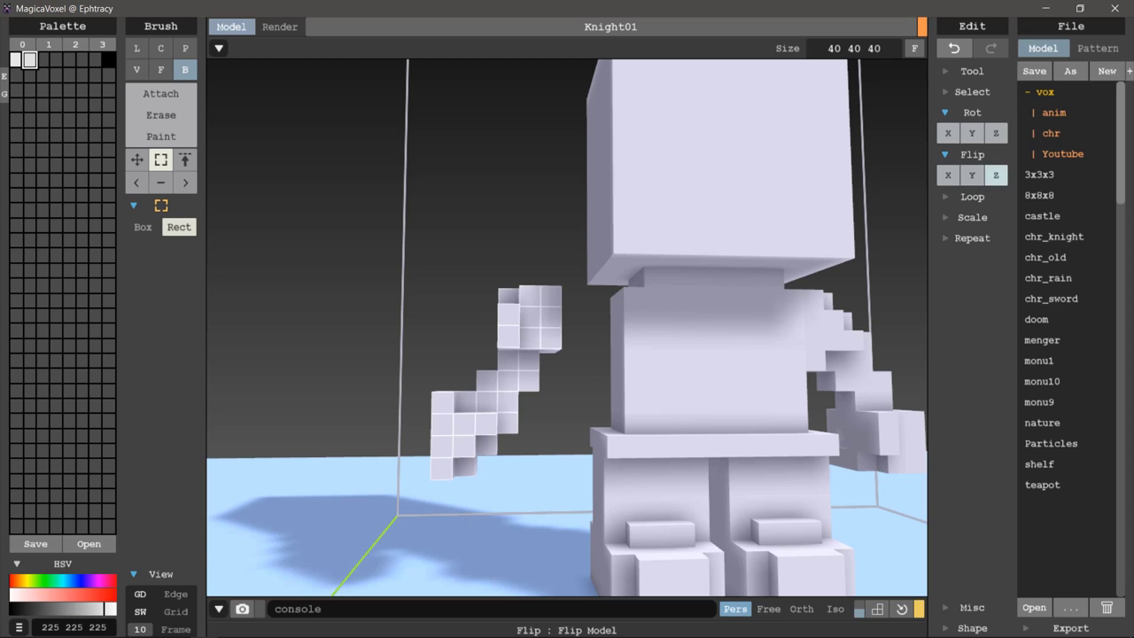
{"action": "left_click", "coordinate": [948, 174]}
{"action": "left_click", "coordinate": [948, 174]}
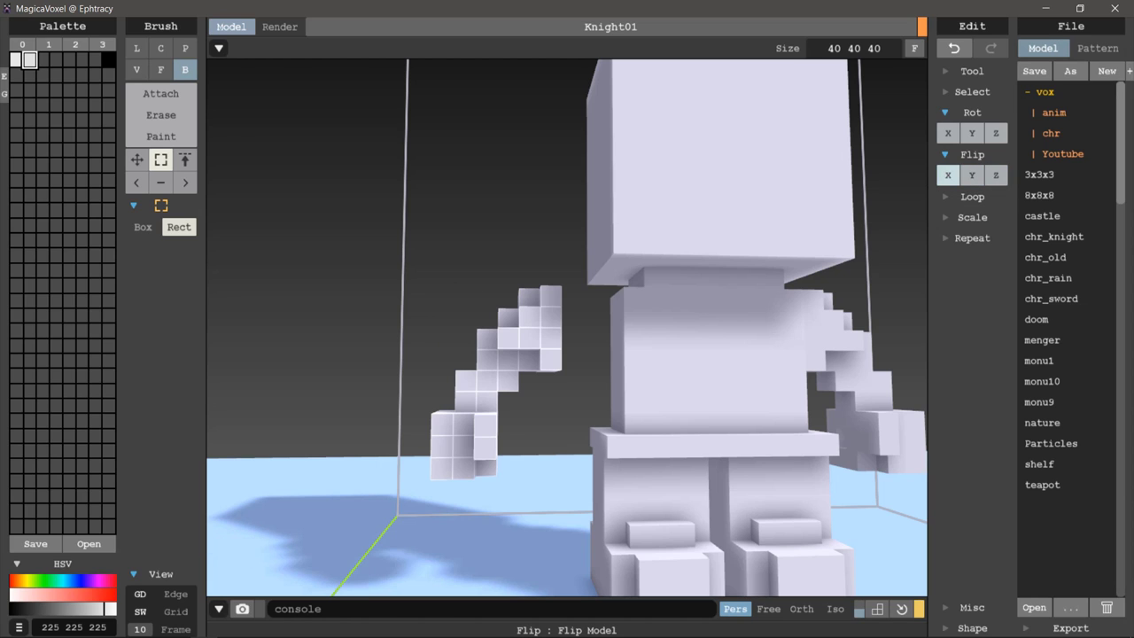
{"action": "left_click_drag", "start_coordinate": [478, 316], "coordinate": [610, 316]}
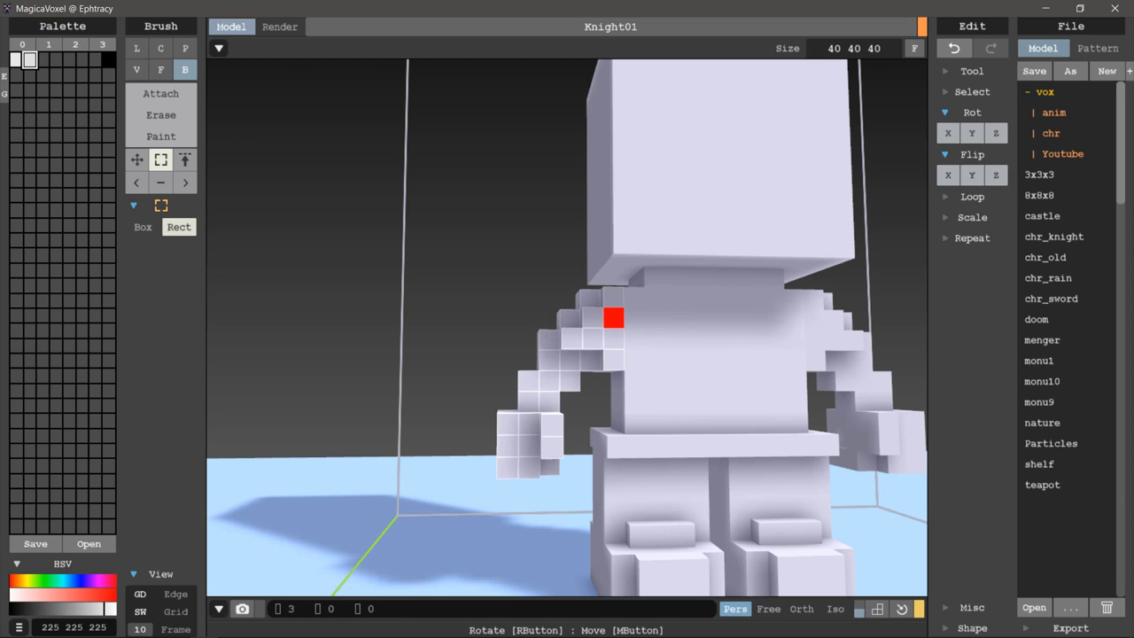
{"action": "scroll", "coordinate": [611, 316], "scroll_direction": "down", "scroll_amount": 3}
{"action": "scroll", "coordinate": [611, 317], "scroll_direction": "down", "scroll_amount": 3}
{"action": "mouse_move", "coordinate": [567, 354]}
{"action": "right_mouse_down"}
{"action": "mouse_move", "coordinate": [372, 355]}
{"action": "mouse_move", "coordinate": [496, 355]}
{"action": "mouse_move", "coordinate": [479, 337]}
{"action": "right_mouse_up"}
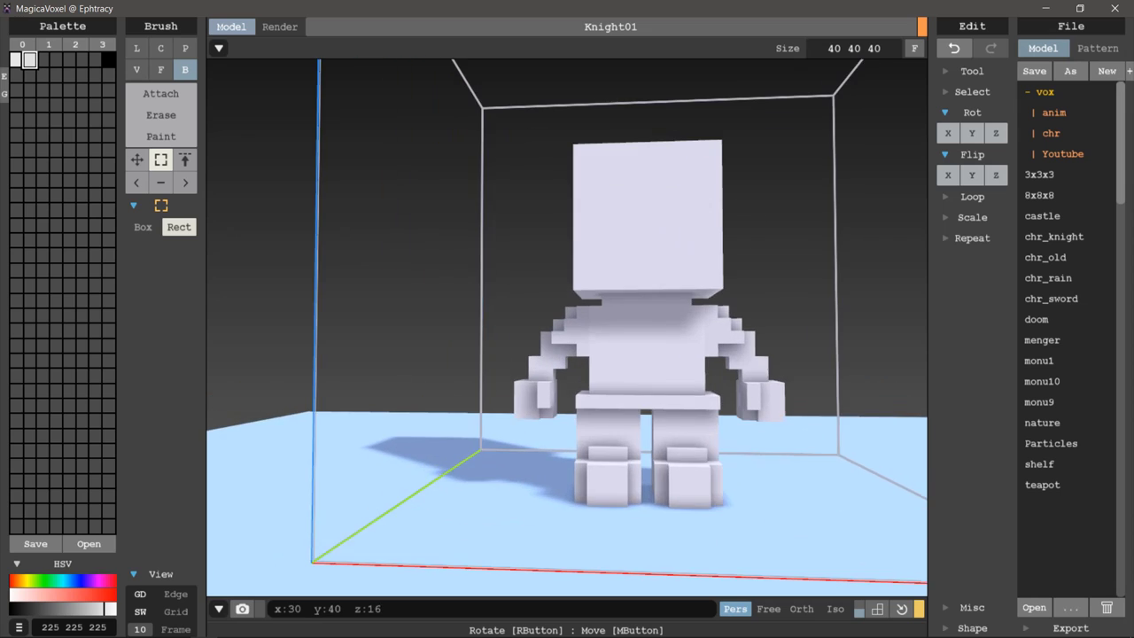
{"action": "scroll", "coordinate": [567, 354], "scroll_direction": "up", "scroll_amount": 2}
{"action": "scroll", "coordinate": [567, 355], "scroll_direction": "up", "scroll_amount": 3}
{"action": "middle_click_drag", "start_coordinate": [567, 354], "coordinate": [574, 354]}
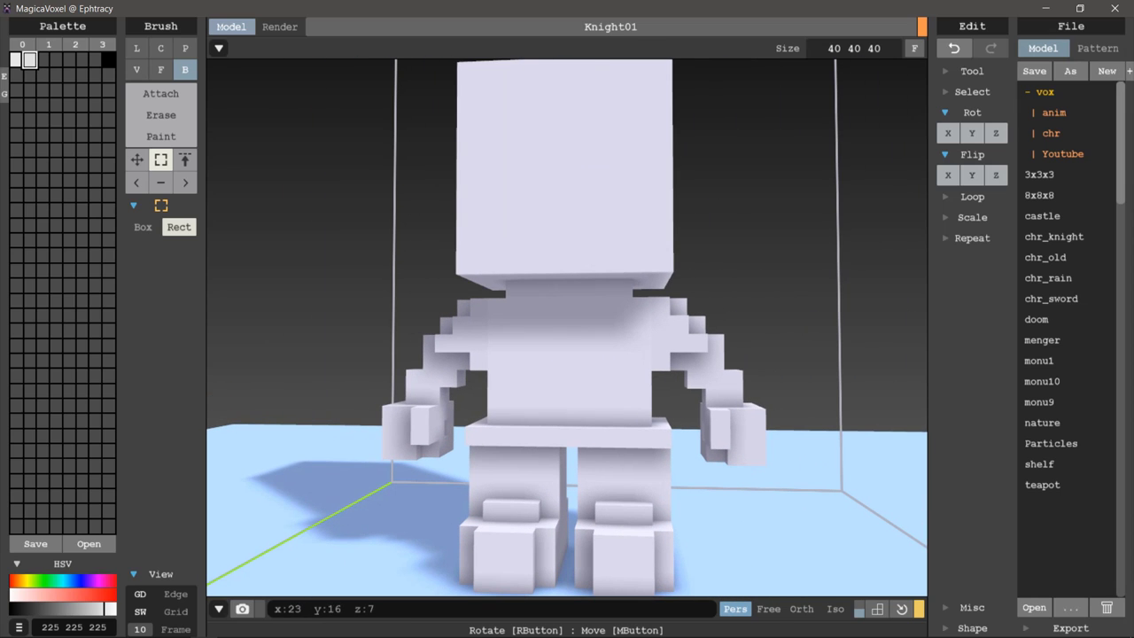
{"action": "mouse_move", "coordinate": [567, 355]}
{"action": "right_mouse_down"}
{"action": "mouse_move", "coordinate": [514, 354]}
{"action": "mouse_move", "coordinate": [567, 319]}
{"action": "mouse_move", "coordinate": [567, 248]}
{"action": "right_mouse_up"}
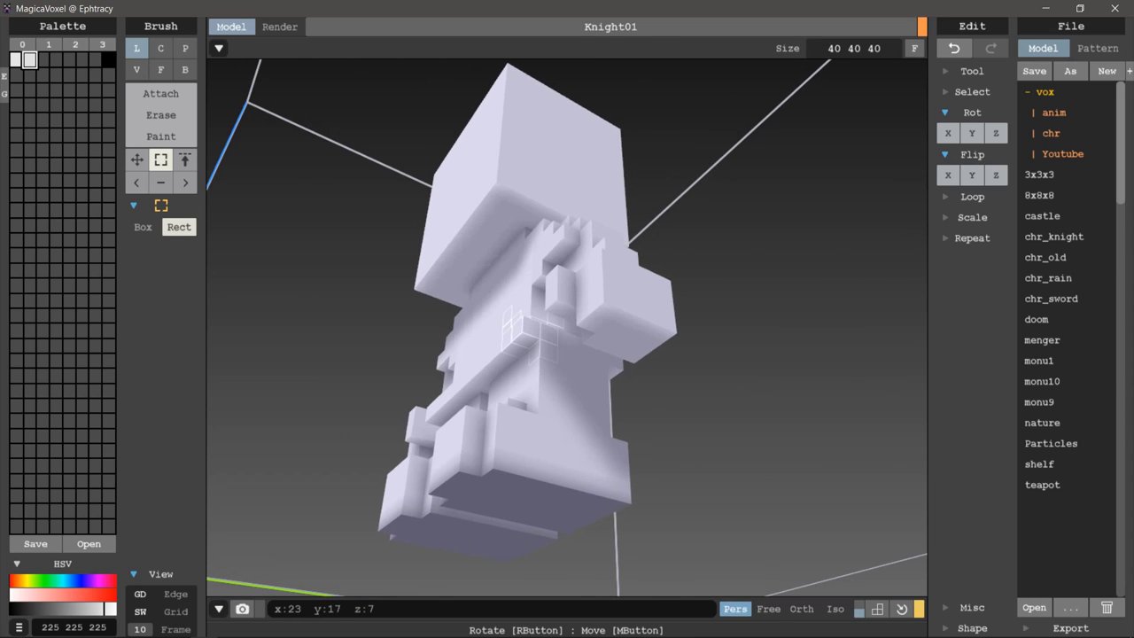
{"action": "key", "text": "a"}
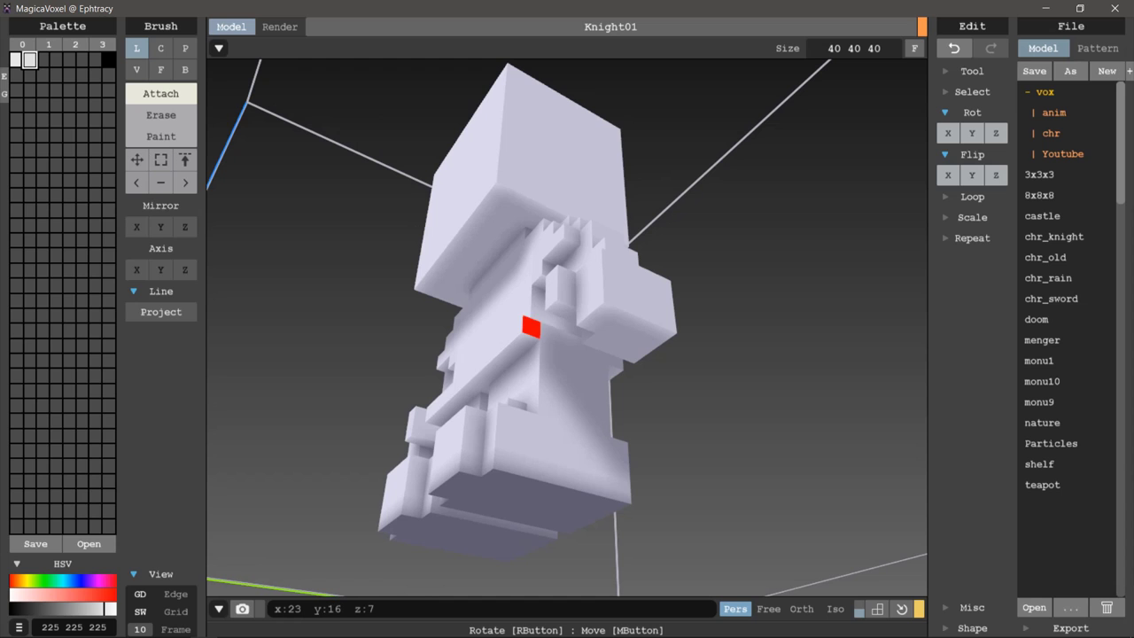
{"action": "mouse_move", "coordinate": [637, 377]}
{"action": "right_mouse_down"}
{"action": "mouse_move", "coordinate": [688, 410]}
{"action": "mouse_move", "coordinate": [711, 448]}
{"action": "right_mouse_up"}
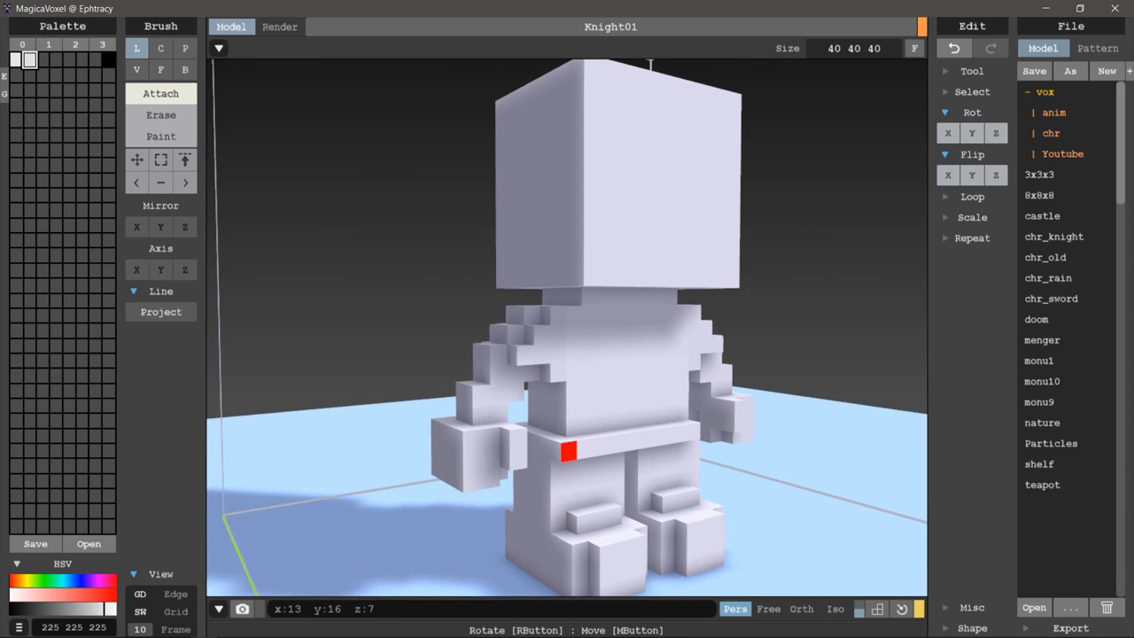
{"action": "right_click_drag", "start_coordinate": [567, 355], "coordinate": [638, 248]}
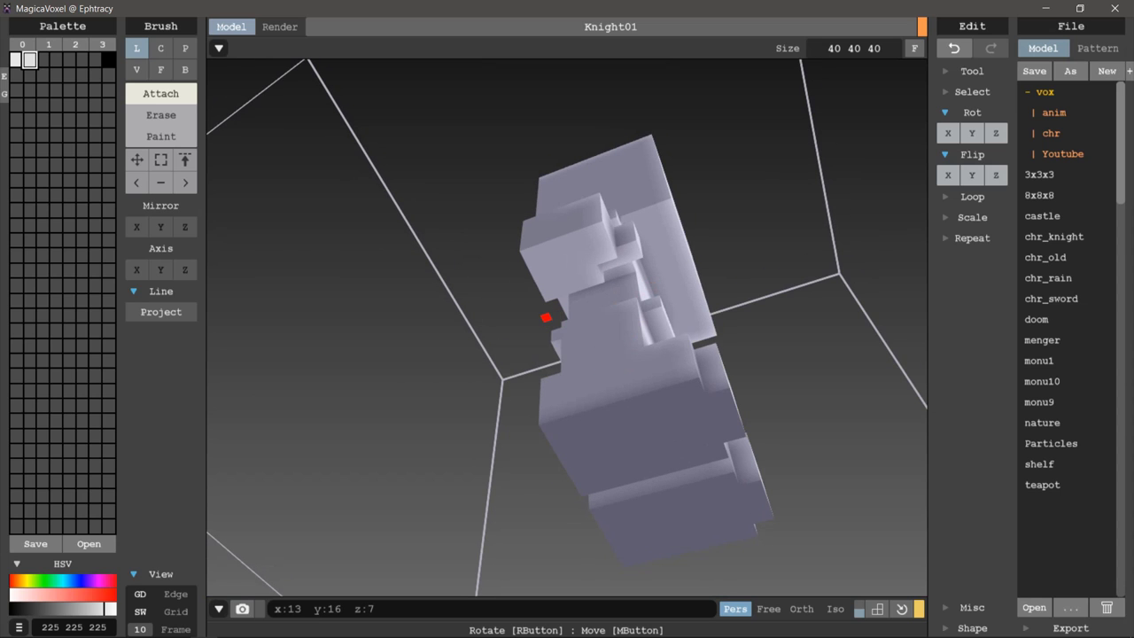
{"action": "mouse_move", "coordinate": [541, 327]}
{"action": "right_mouse_down"}
{"action": "mouse_move", "coordinate": [663, 380]}
{"action": "mouse_move", "coordinate": [714, 458]}
{"action": "mouse_move", "coordinate": [804, 402]}
{"action": "right_mouse_up"}
{"action": "right_click_drag", "start_coordinate": [628, 464], "coordinate": [513, 465]}
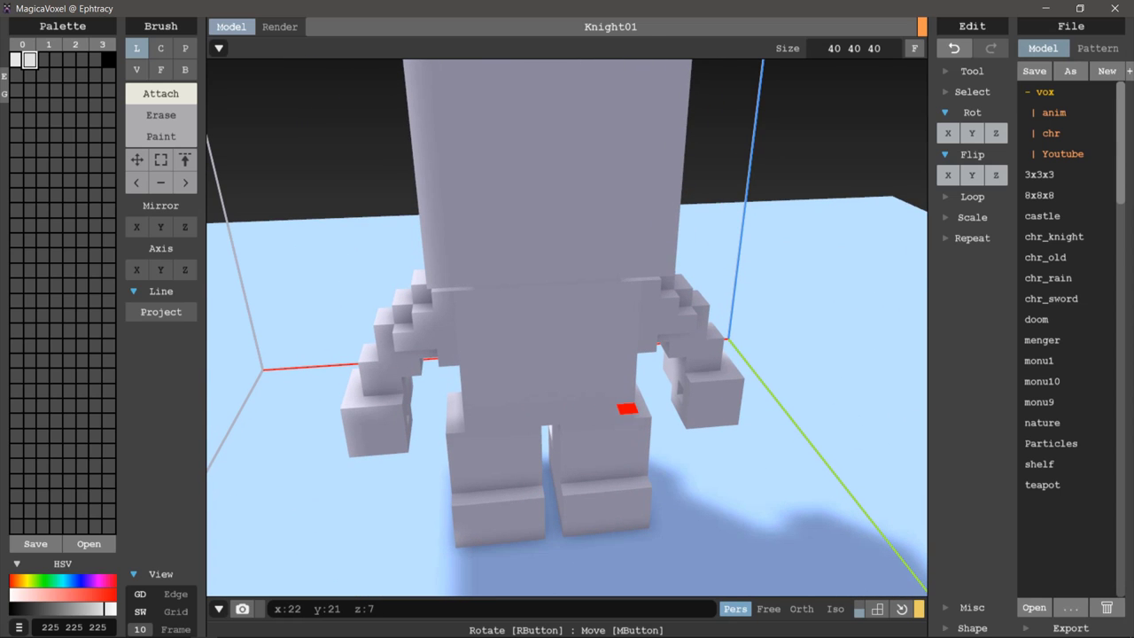
{"action": "mouse_move", "coordinate": [623, 398]}
{"action": "right_mouse_down"}
{"action": "mouse_move", "coordinate": [721, 342]}
{"action": "mouse_move", "coordinate": [703, 339]}
{"action": "mouse_move", "coordinate": [526, 422]}
{"action": "right_mouse_up"}
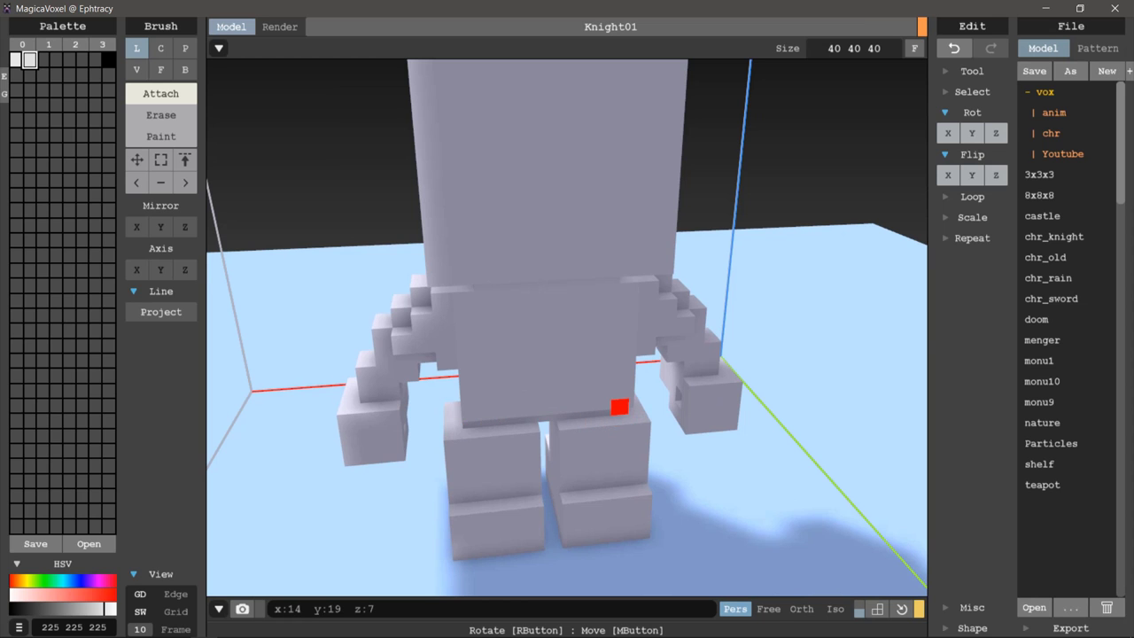
{"action": "mouse_move", "coordinate": [619, 407]}
{"action": "right_mouse_down"}
{"action": "mouse_move", "coordinate": [641, 349]}
{"action": "mouse_move", "coordinate": [711, 316]}
{"action": "mouse_move", "coordinate": [872, 331]}
{"action": "right_mouse_up"}
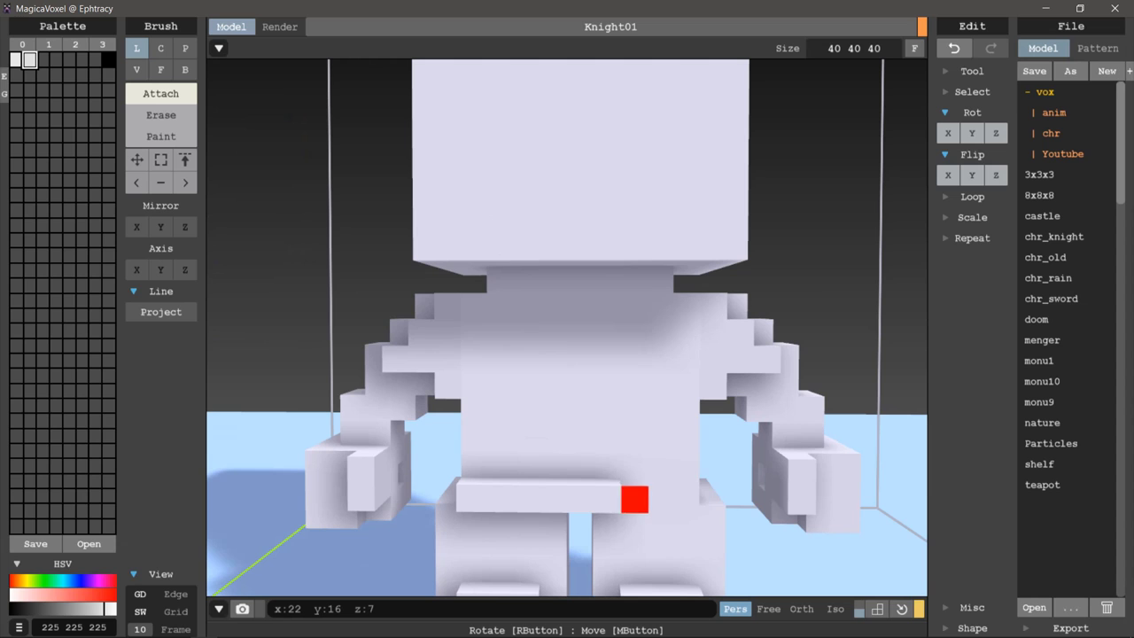
{"action": "mouse_move", "coordinate": [468, 496]}
{"action": "right_mouse_down"}
{"action": "mouse_move", "coordinate": [541, 519]}
{"action": "mouse_move", "coordinate": [602, 513]}
{"action": "mouse_move", "coordinate": [554, 407]}
{"action": "mouse_move", "coordinate": [520, 417]}
{"action": "right_mouse_up"}
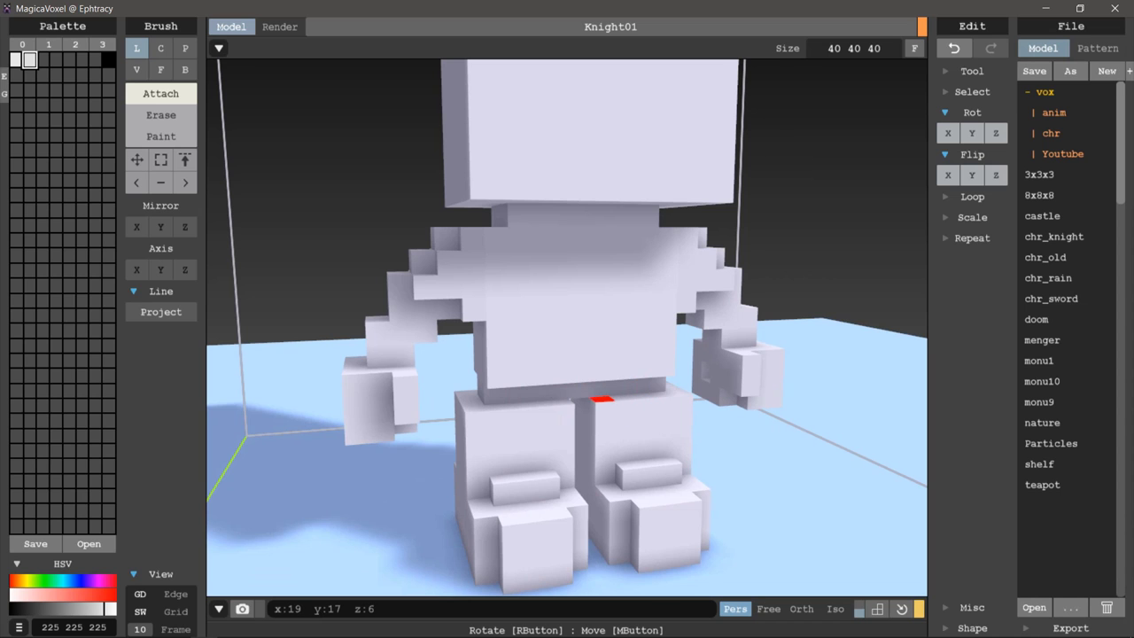
{"action": "scroll", "coordinate": [601, 399], "scroll_direction": "down", "scroll_amount": 5}
{"action": "mouse_move", "coordinate": [580, 398]}
{"action": "right_mouse_down"}
{"action": "mouse_move", "coordinate": [655, 403]}
{"action": "mouse_move", "coordinate": [542, 409]}
{"action": "mouse_move", "coordinate": [621, 391]}
{"action": "right_mouse_up"}
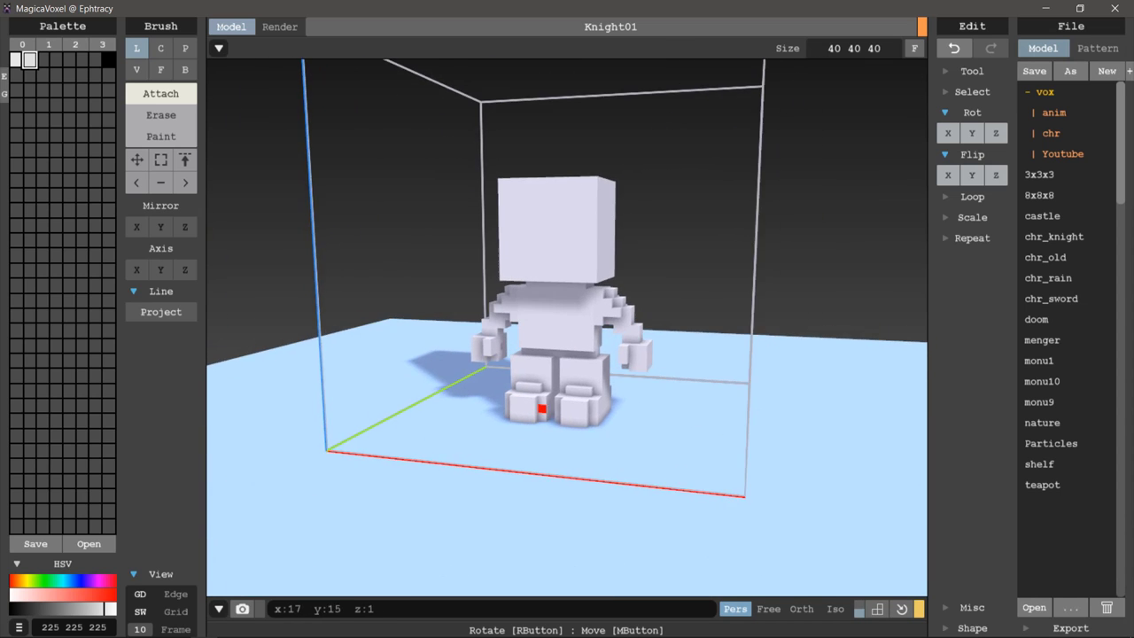
{"action": "scroll", "coordinate": [542, 408], "scroll_direction": "up", "scroll_amount": 3}
{"action": "scroll", "coordinate": [549, 399], "scroll_direction": "up", "scroll_amount": 3}
{"action": "scroll", "coordinate": [558, 390], "scroll_direction": "up", "scroll_amount": 2}
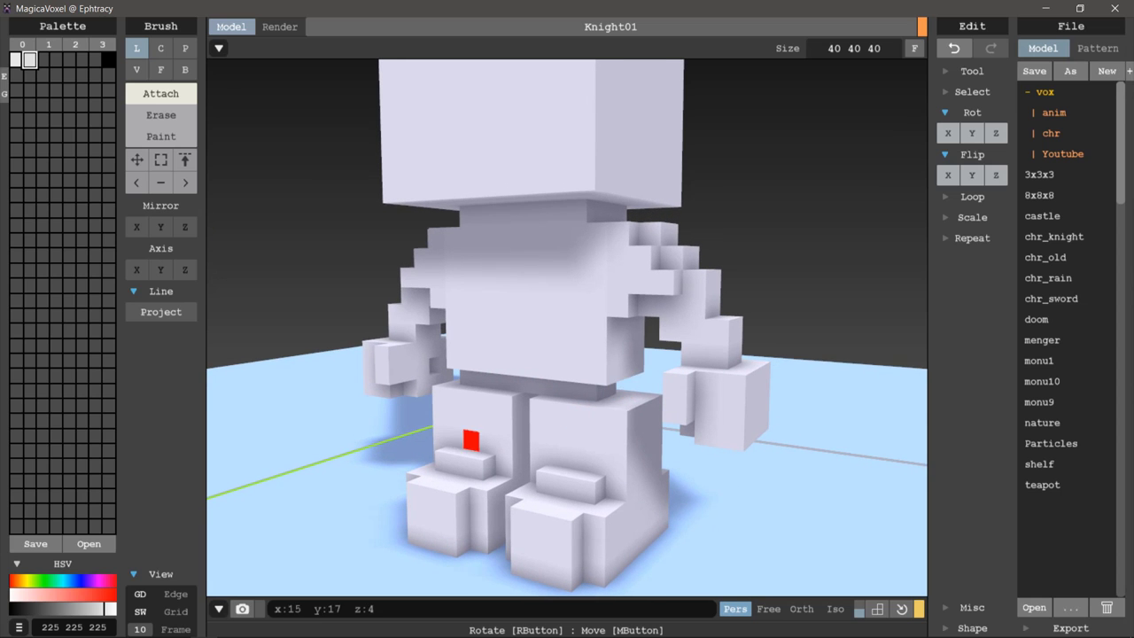
{"action": "mouse_move", "coordinate": [471, 440]}
{"action": "right_mouse_down"}
{"action": "mouse_move", "coordinate": [506, 413]}
{"action": "mouse_move", "coordinate": [544, 413]}
{"action": "right_mouse_up"}
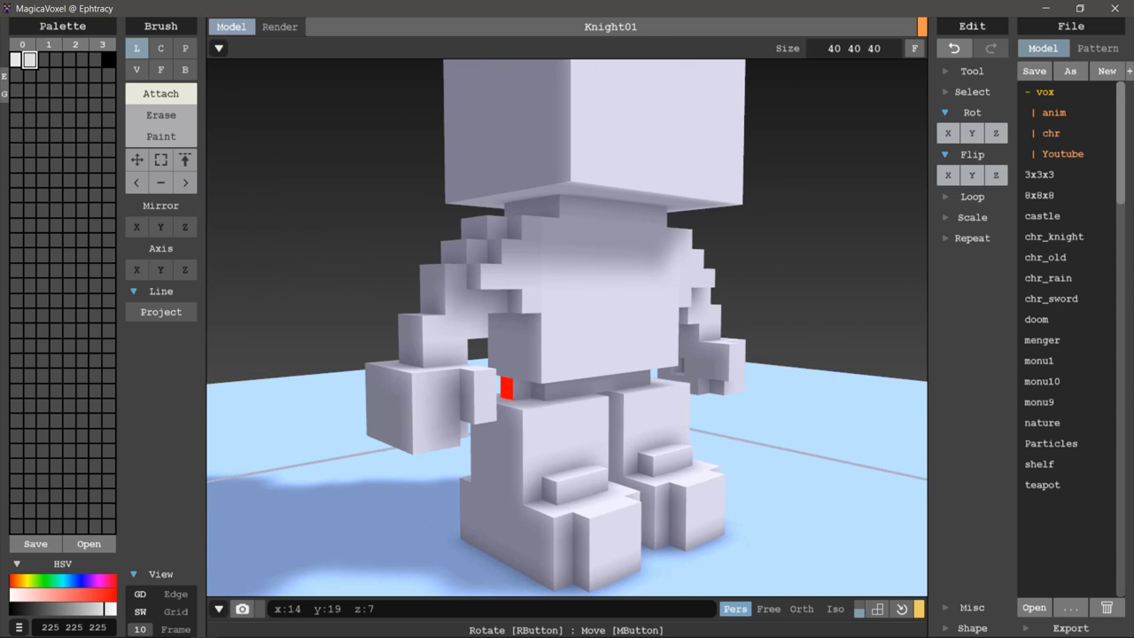
{"action": "scroll", "coordinate": [514, 404], "scroll_direction": "down", "scroll_amount": 2}
{"action": "scroll", "coordinate": [526, 426], "scroll_direction": "down", "scroll_amount": 5}
{"action": "scroll", "coordinate": [445, 454], "scroll_direction": "down", "scroll_amount": 1}
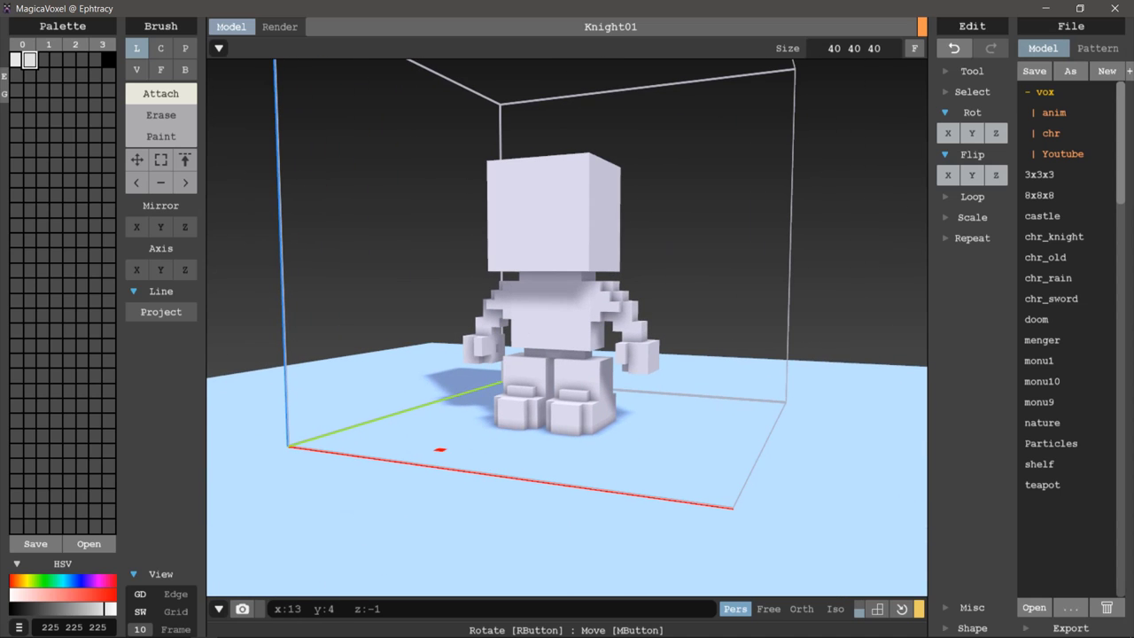
{"action": "mouse_move", "coordinate": [441, 449]}
{"action": "right_mouse_down"}
{"action": "mouse_move", "coordinate": [539, 398]}
{"action": "mouse_move", "coordinate": [634, 400]}
{"action": "mouse_move", "coordinate": [582, 367]}
{"action": "right_mouse_up"}
{"action": "scroll", "coordinate": [582, 367], "scroll_direction": "up", "scroll_amount": 2}
{"action": "scroll", "coordinate": [537, 392], "scroll_direction": "up", "scroll_amount": 2}
{"action": "scroll", "coordinate": [498, 395], "scroll_direction": "up", "scroll_amount": 1}
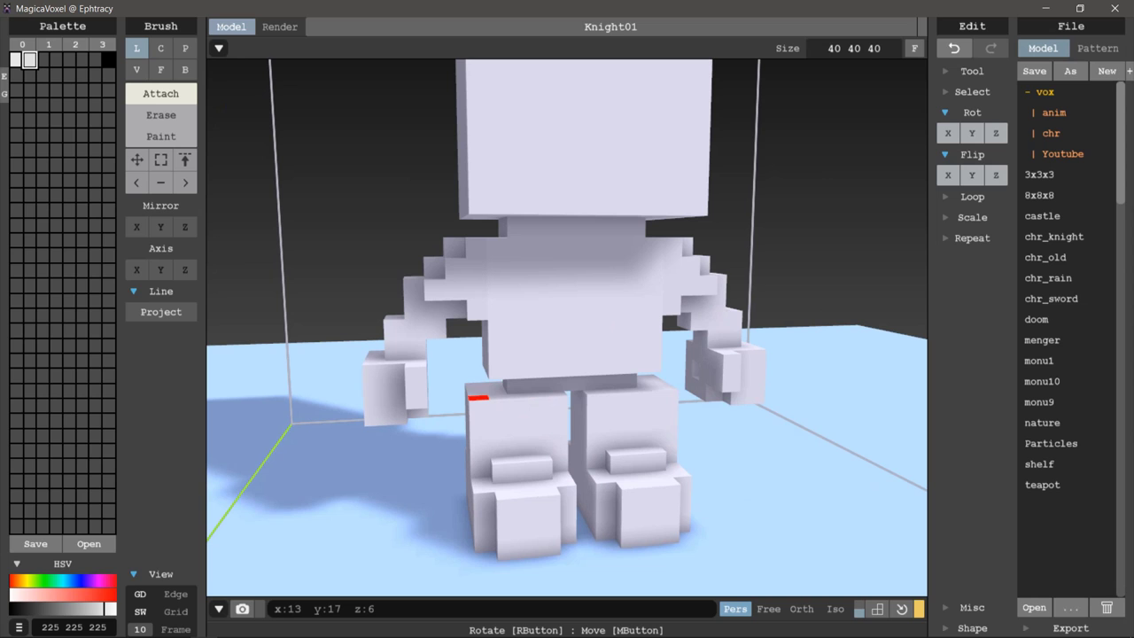
{"action": "mouse_move", "coordinate": [558, 405]}
{"action": "right_mouse_down"}
{"action": "mouse_move", "coordinate": [607, 408]}
{"action": "mouse_move", "coordinate": [573, 364]}
{"action": "mouse_move", "coordinate": [405, 371]}
{"action": "right_mouse_up"}
{"action": "mouse_move", "coordinate": [481, 390]}
{"action": "right_mouse_down"}
{"action": "mouse_move", "coordinate": [464, 420]}
{"action": "mouse_move", "coordinate": [699, 413]}
{"action": "mouse_move", "coordinate": [741, 438]}
{"action": "mouse_move", "coordinate": [549, 403]}
{"action": "mouse_move", "coordinate": [593, 390]}
{"action": "right_mouse_up"}
{"action": "scroll", "coordinate": [602, 407], "scroll_direction": "down", "scroll_amount": 3}
{"action": "scroll", "coordinate": [593, 391], "scroll_direction": "up", "scroll_amount": 4}
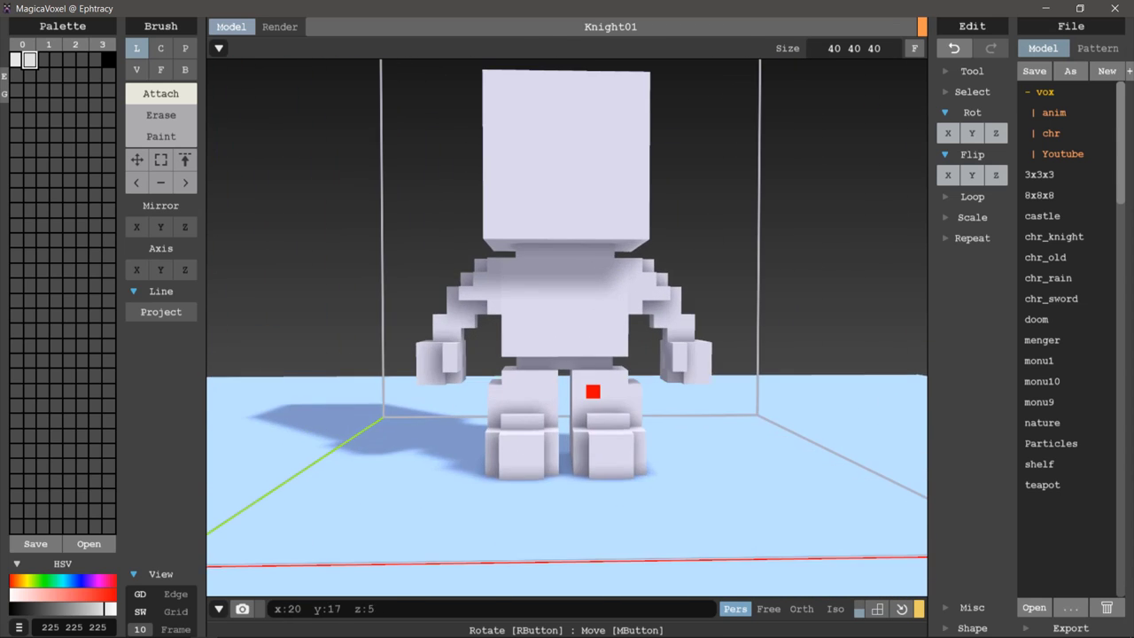
{"action": "scroll", "coordinate": [593, 391], "scroll_direction": "up", "scroll_amount": 1}
{"action": "scroll", "coordinate": [607, 430], "scroll_direction": "down", "scroll_amount": 3}
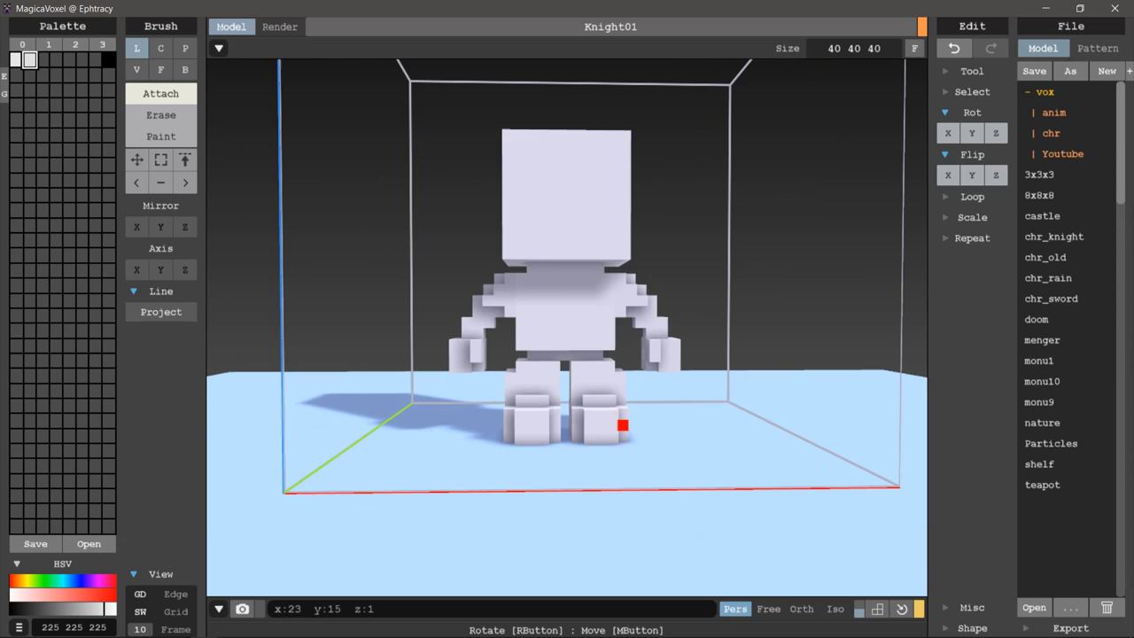
{"action": "mouse_move", "coordinate": [555, 399]}
{"action": "right_mouse_down"}
{"action": "mouse_move", "coordinate": [600, 405]}
{"action": "mouse_move", "coordinate": [555, 428]}
{"action": "mouse_move", "coordinate": [539, 370]}
{"action": "right_mouse_up"}
{"action": "scroll", "coordinate": [590, 413], "scroll_direction": "up", "scroll_amount": 4}
{"action": "scroll", "coordinate": [600, 405], "scroll_direction": "down", "scroll_amount": 3}
{"action": "scroll", "coordinate": [542, 427], "scroll_direction": "up", "scroll_amount": 3}
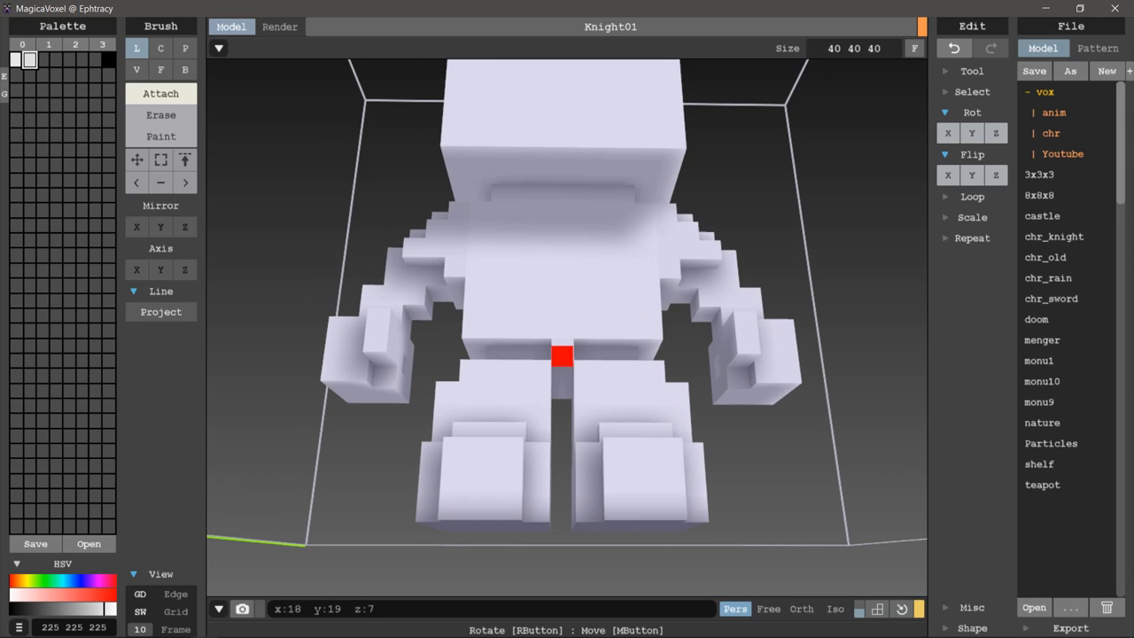
{"action": "right_click_drag", "start_coordinate": [561, 355], "coordinate": [585, 392]}
{"action": "scroll", "coordinate": [589, 416], "scroll_direction": "up", "scroll_amount": 2}
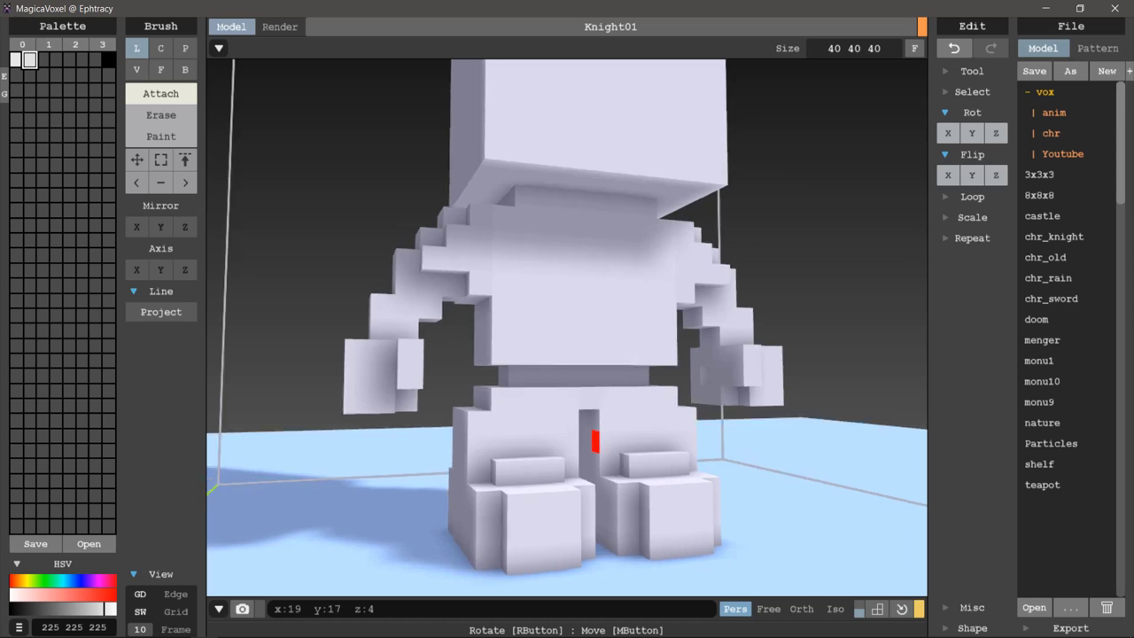
{"action": "key", "text": "ctrl+z"}
{"action": "mouse_move", "coordinate": [592, 439]}
{"action": "right_mouse_down"}
{"action": "mouse_move", "coordinate": [581, 425]}
{"action": "mouse_move", "coordinate": [597, 413]}
{"action": "right_mouse_up"}
{"action": "scroll", "coordinate": [571, 448], "scroll_direction": "up", "scroll_amount": 2}
{"action": "left_click", "coordinate": [549, 434]}
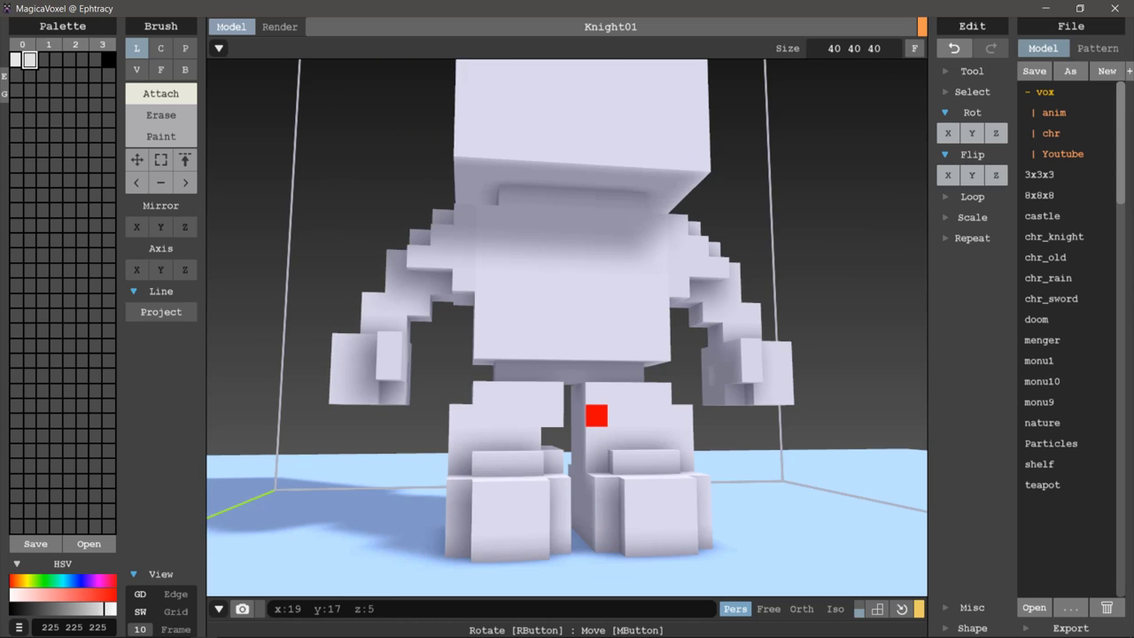
{"action": "scroll", "coordinate": [597, 461], "scroll_direction": "down", "scroll_amount": 3}
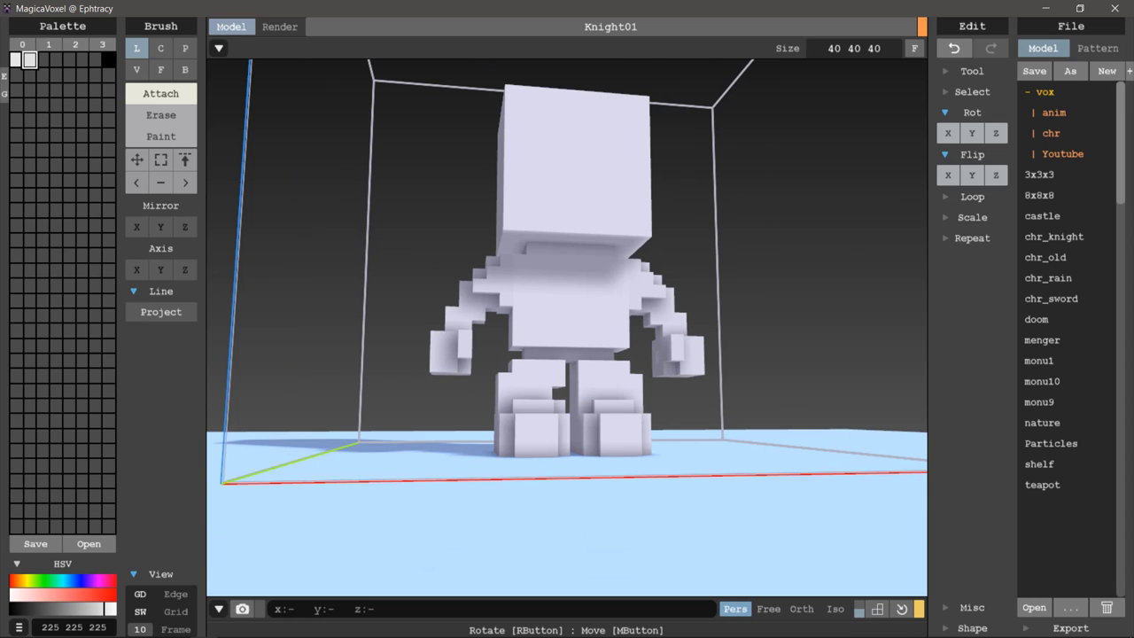
{"action": "key", "text": "ctrl+z"}
{"action": "right_click_drag", "start_coordinate": [555, 514], "coordinate": [621, 514]}
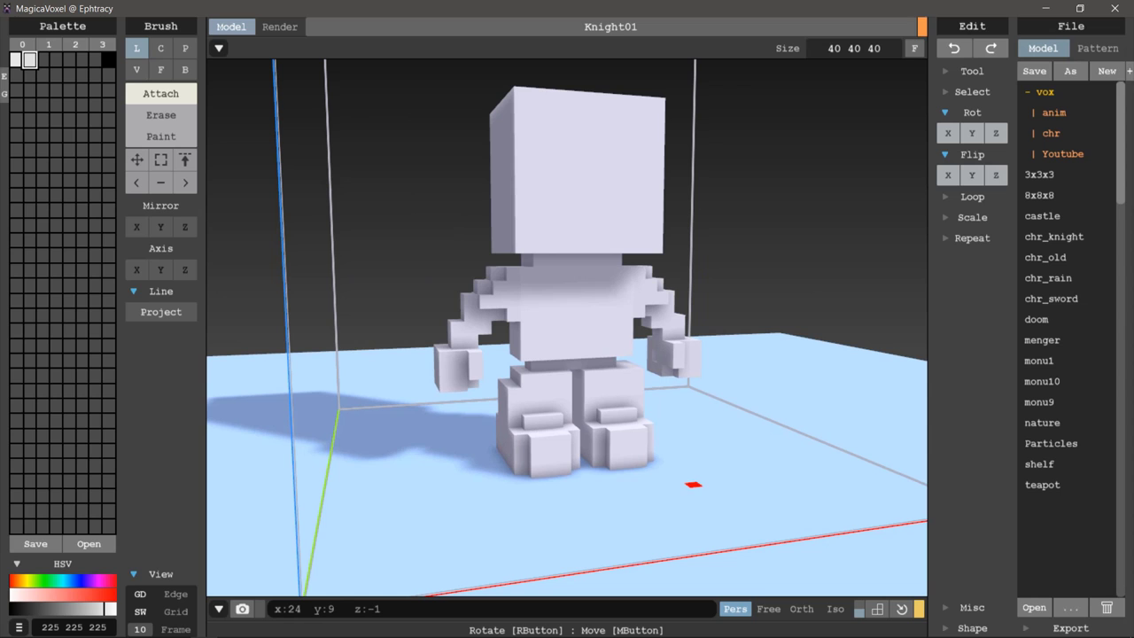
- Orbit to a three-quarter side view of the knight's head
{"action": "mouse_move", "coordinate": [674, 481]}
{"action": "right_mouse_down"}
{"action": "mouse_move", "coordinate": [607, 482]}
{"action": "mouse_move", "coordinate": [638, 482]}
{"action": "mouse_move", "coordinate": [647, 461]}
{"action": "mouse_move", "coordinate": [655, 470]}
{"action": "right_mouse_up"}
{"action": "right_click_drag", "start_coordinate": [675, 337], "coordinate": [642, 339]}
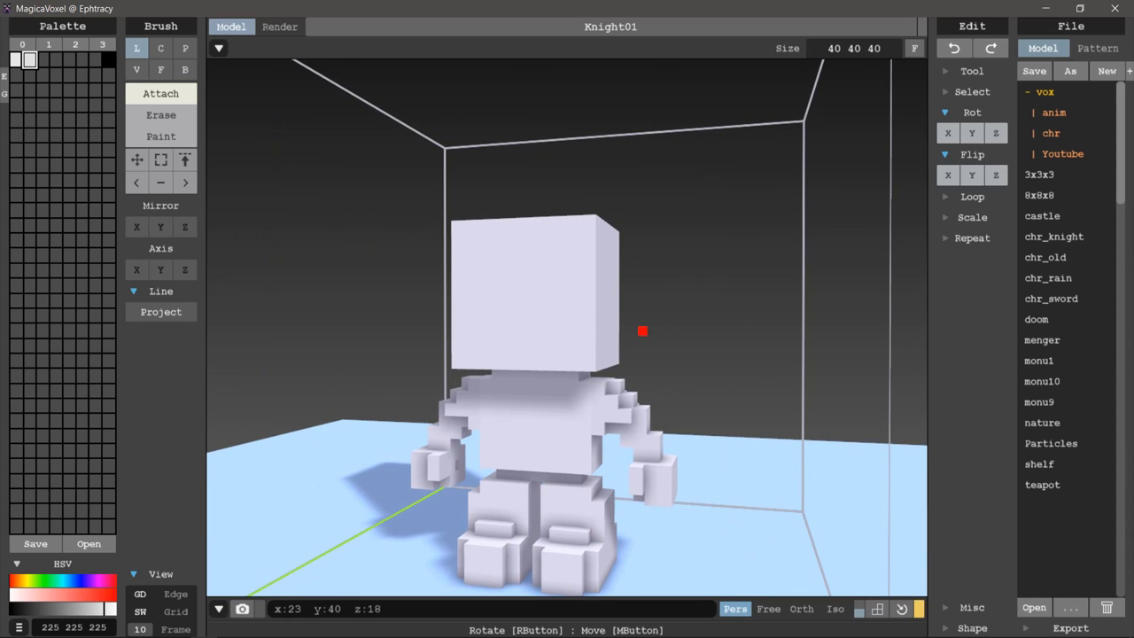
{"action": "mouse_move", "coordinate": [642, 284]}
{"action": "right_mouse_down"}
{"action": "mouse_move", "coordinate": [709, 296]}
{"action": "mouse_move", "coordinate": [752, 278]}
{"action": "mouse_move", "coordinate": [728, 290]}
{"action": "mouse_move", "coordinate": [694, 277]}
{"action": "right_mouse_up"}
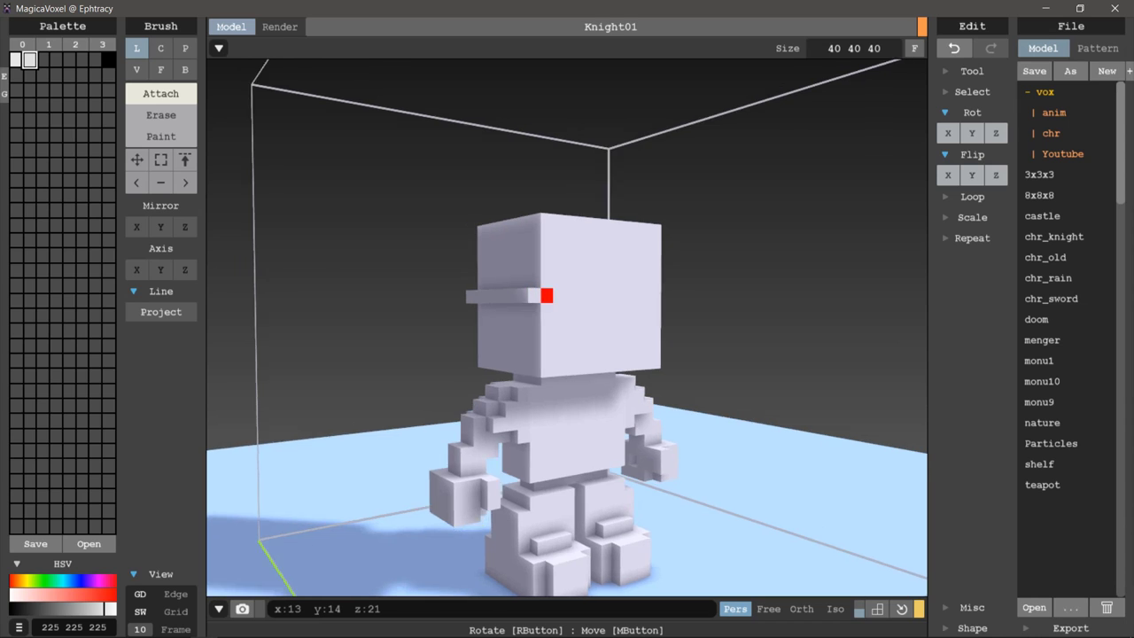
- Undo the protruding strip and the trial horizontal bars drawn across the face
{"action": "key", "text": "ctrl+z"}
{"action": "left_click_drag", "start_coordinate": [479, 297], "coordinate": [632, 297]}
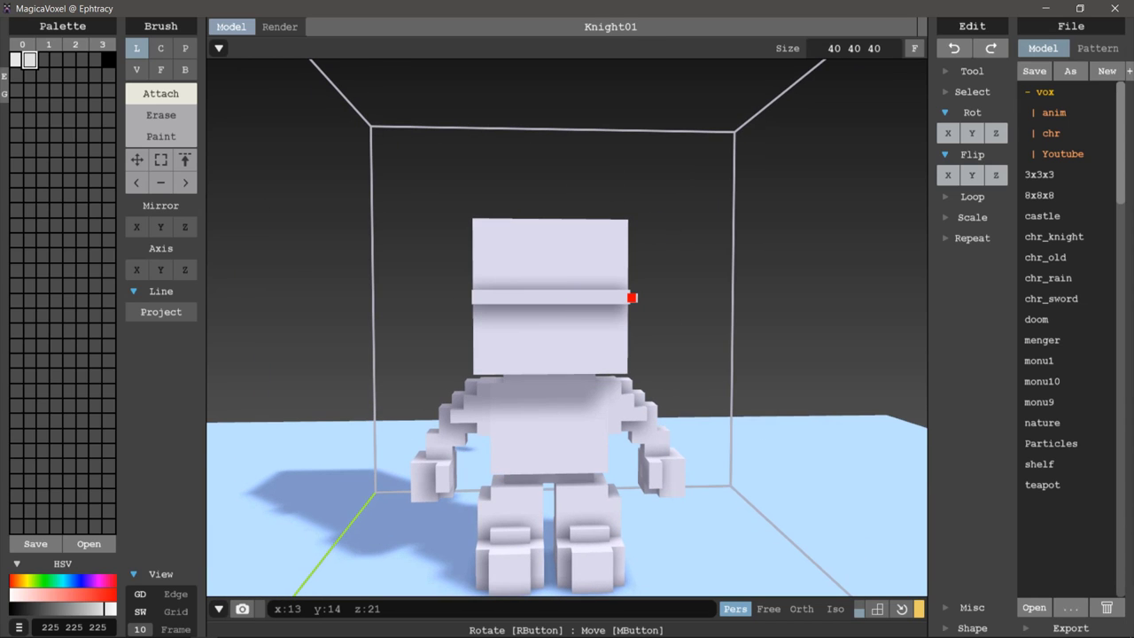
{"action": "right_click_drag", "start_coordinate": [631, 297], "coordinate": [708, 311]}
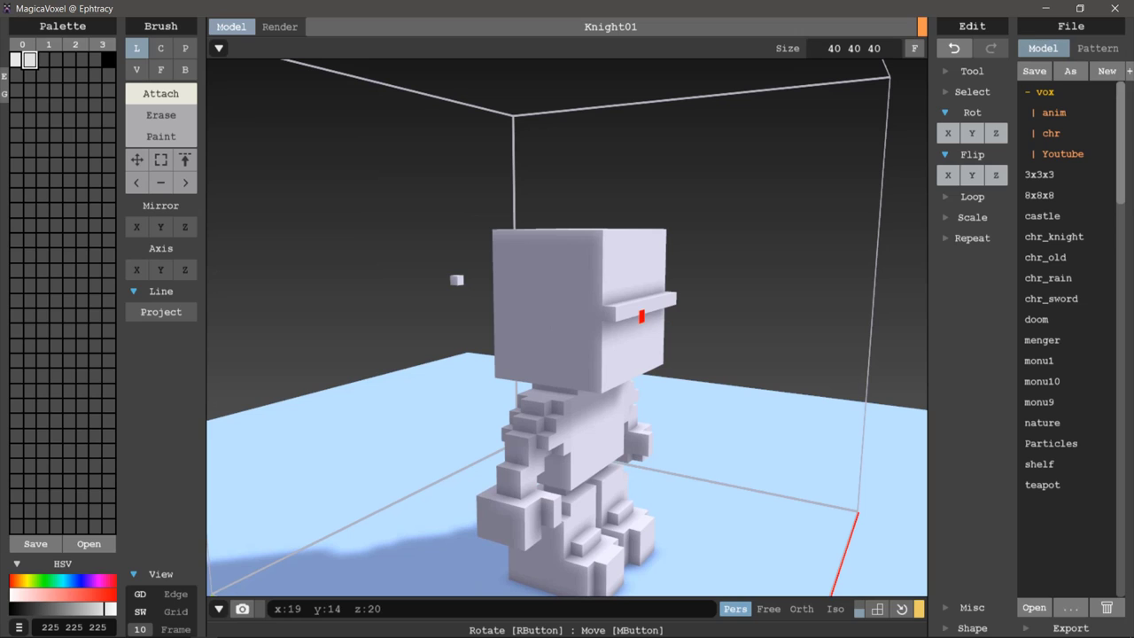
{"action": "key", "text": "ctrl+z"}
{"action": "left_click_drag", "start_coordinate": [606, 312], "coordinate": [653, 301]}
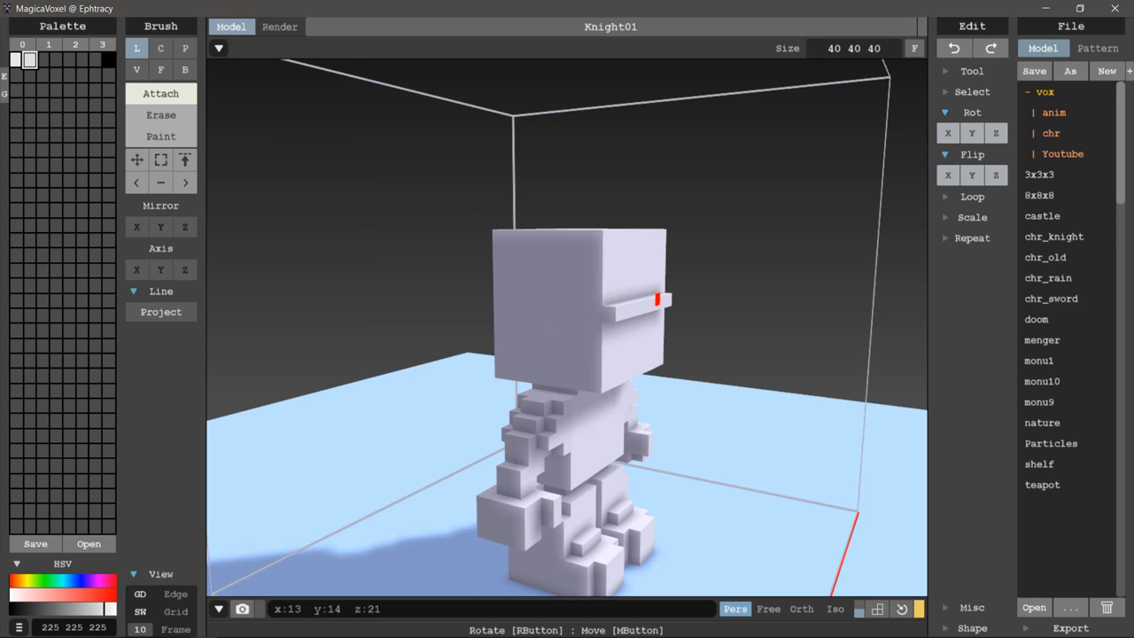
{"action": "key", "text": "ctrl+z"}
- Cut a horizontal visor slot across the front of the helmet
{"action": "right_click_drag", "start_coordinate": [657, 299], "coordinate": [585, 342]}
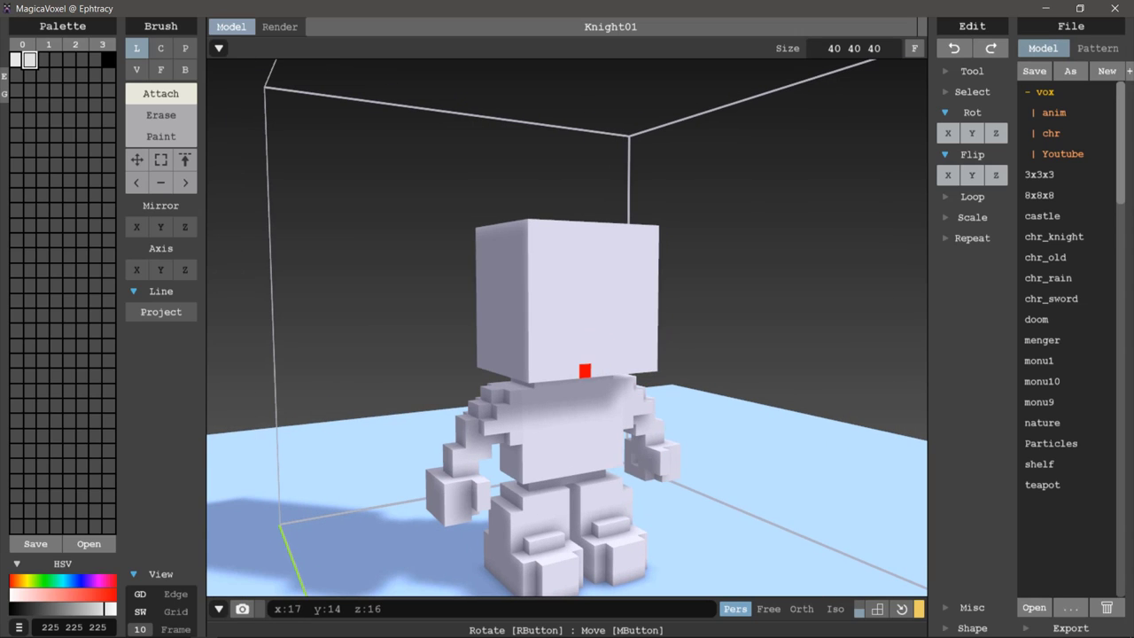
{"action": "left_click_drag", "start_coordinate": [597, 369], "coordinate": [592, 288]}
{"action": "right_click_drag", "start_coordinate": [592, 289], "coordinate": [566, 293]}
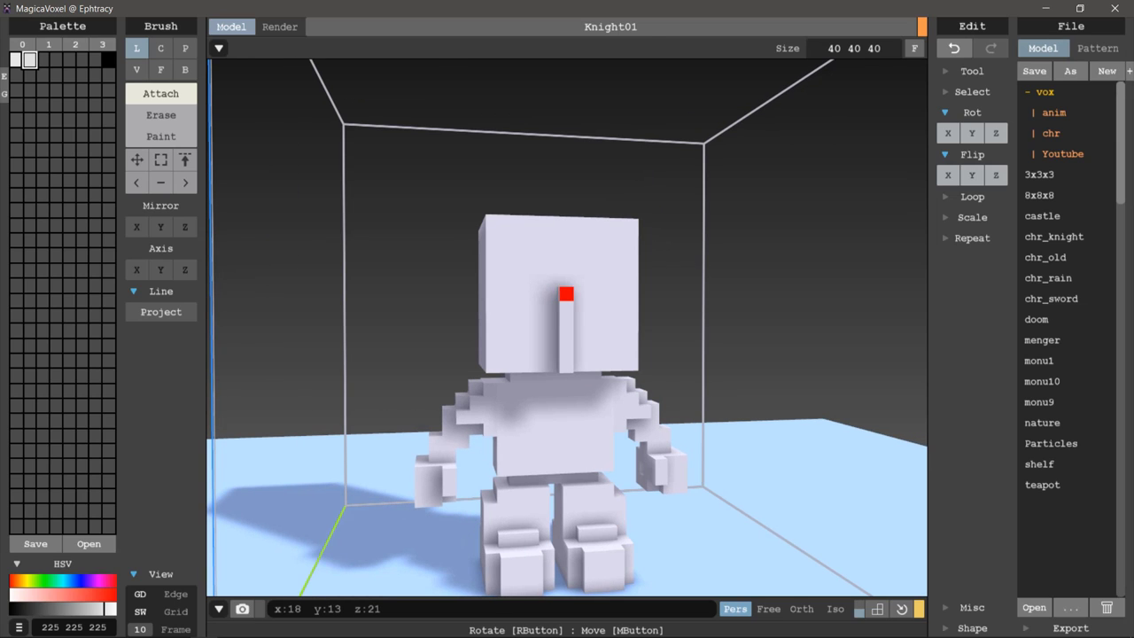
{"action": "key", "text": "ctrl+z"}
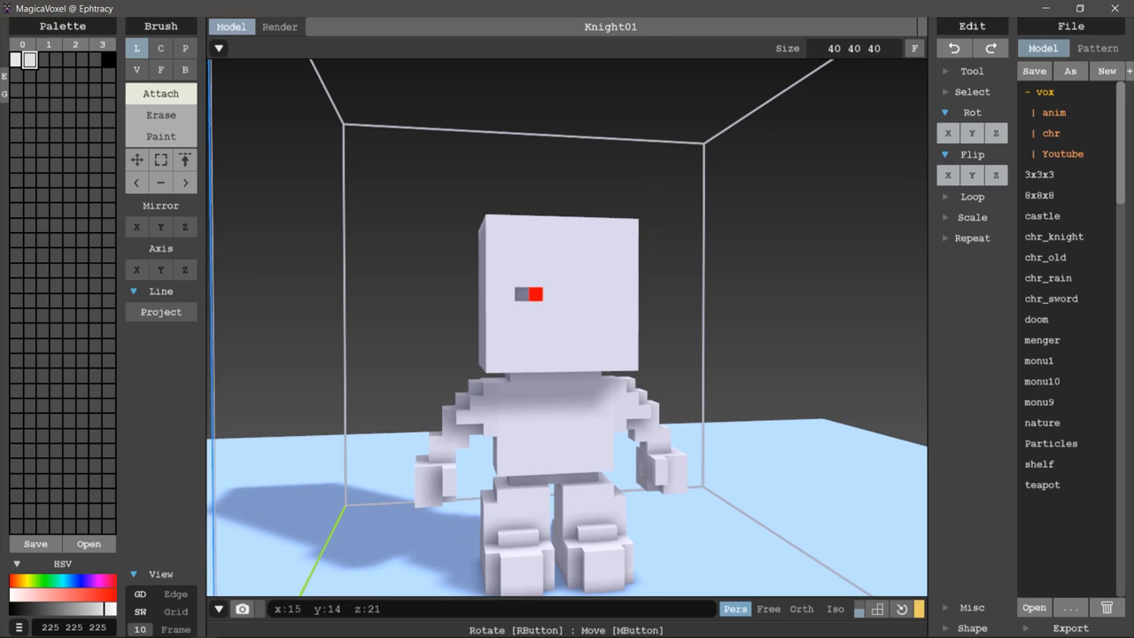
{"action": "left_click_drag", "start_coordinate": [536, 293], "coordinate": [605, 294]}
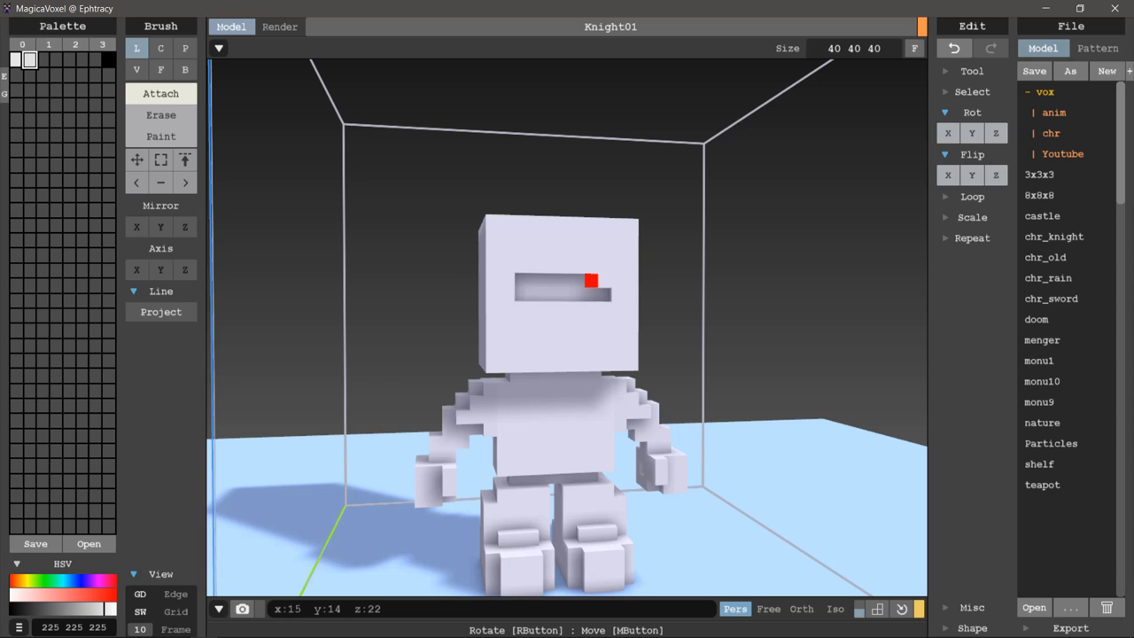
{"action": "mouse_move", "coordinate": [603, 281]}
{"action": "right_mouse_down"}
{"action": "mouse_move", "coordinate": [511, 317]}
{"action": "mouse_move", "coordinate": [639, 337]}
{"action": "mouse_move", "coordinate": [476, 254]}
{"action": "mouse_move", "coordinate": [547, 241]}
{"action": "right_mouse_up"}
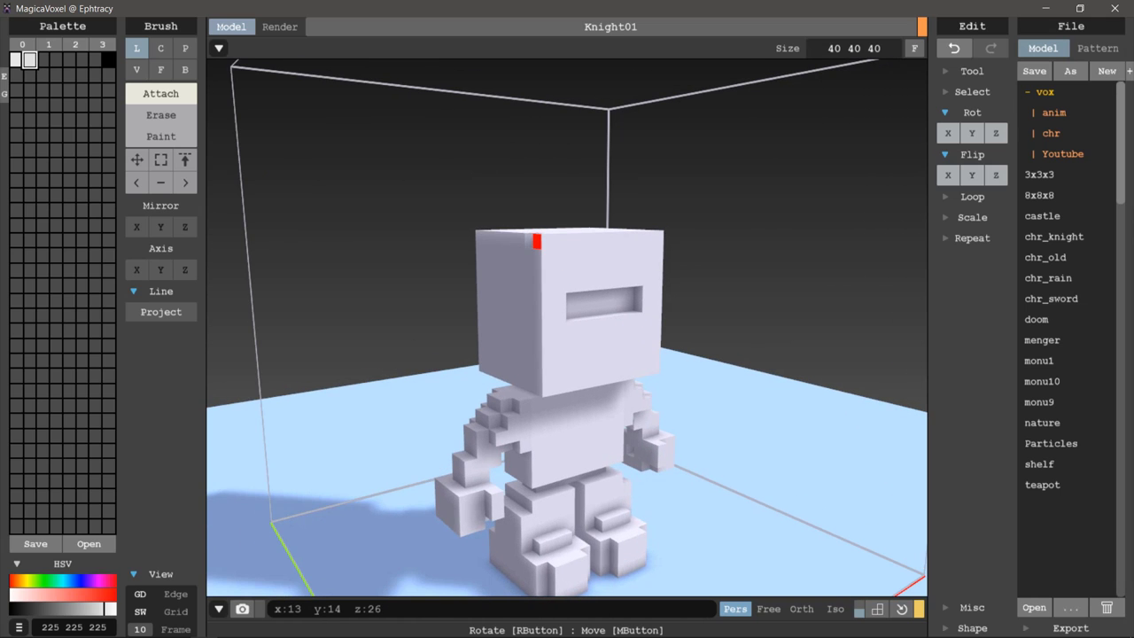
- Undo the last edit and erase a notch into the helmet's top corner
{"action": "key", "text": "ctrl+z"}
{"action": "left_click", "coordinate": [544, 240]}
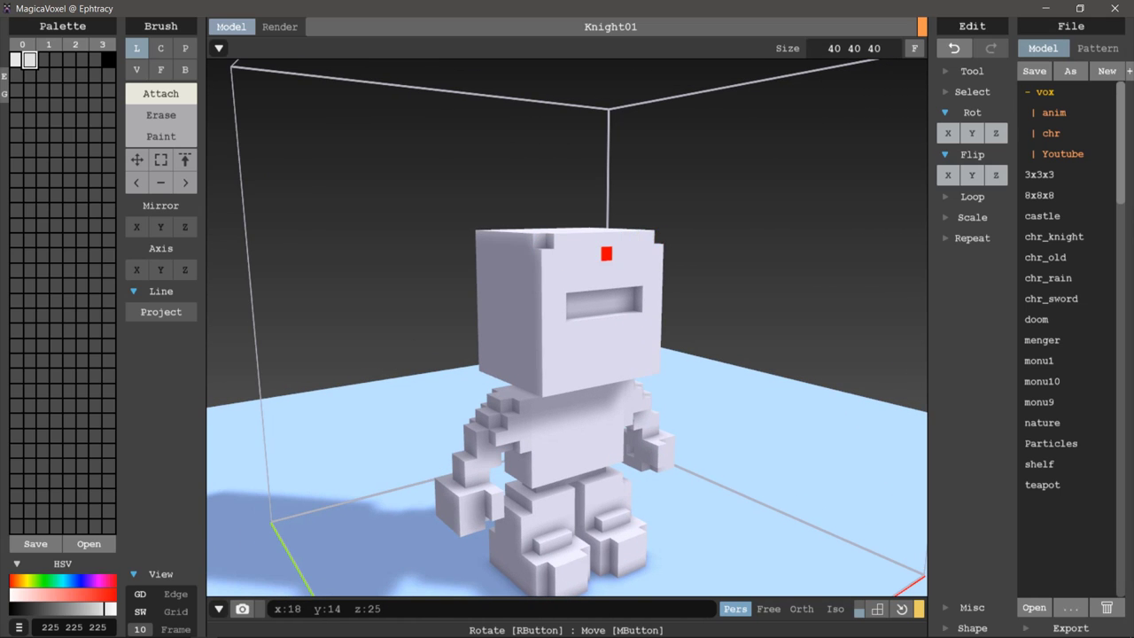
{"action": "right_click_drag", "start_coordinate": [606, 253], "coordinate": [451, 268]}
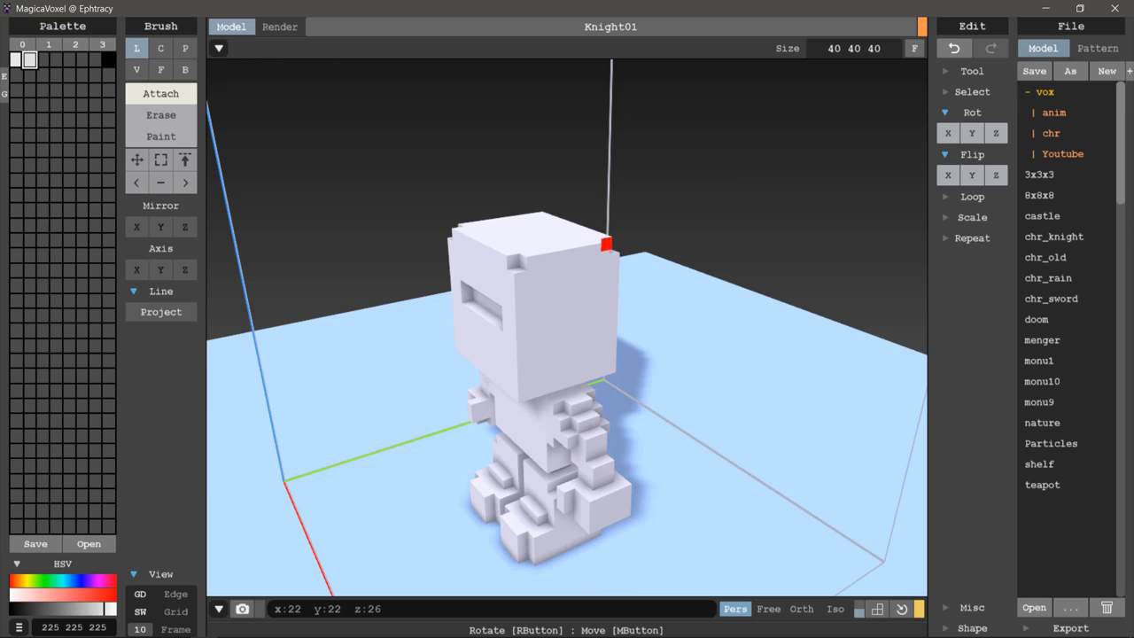
{"action": "mouse_move", "coordinate": [606, 245]}
{"action": "right_mouse_down"}
{"action": "mouse_move", "coordinate": [398, 289]}
{"action": "mouse_move", "coordinate": [653, 224]}
{"action": "mouse_move", "coordinate": [688, 246]}
{"action": "mouse_move", "coordinate": [771, 230]}
{"action": "mouse_move", "coordinate": [736, 336]}
{"action": "right_mouse_up"}
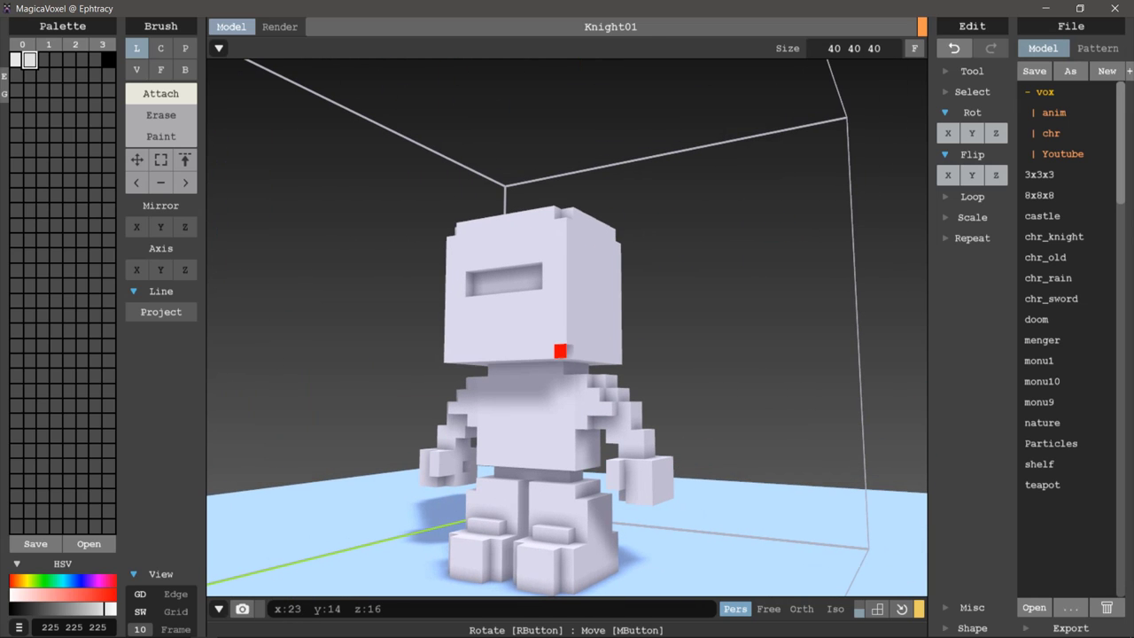
- Erase a vertical notch down from the visor's centre to form a T
{"action": "right_click_drag", "start_coordinate": [449, 355], "coordinate": [696, 340]}
{"action": "mouse_move", "coordinate": [495, 367]}
{"action": "right_mouse_down"}
{"action": "mouse_move", "coordinate": [671, 367]}
{"action": "mouse_move", "coordinate": [510, 364]}
{"action": "mouse_move", "coordinate": [494, 380]}
{"action": "mouse_move", "coordinate": [334, 375]}
{"action": "mouse_move", "coordinate": [236, 387]}
{"action": "mouse_move", "coordinate": [224, 401]}
{"action": "mouse_move", "coordinate": [508, 321]}
{"action": "right_mouse_up"}
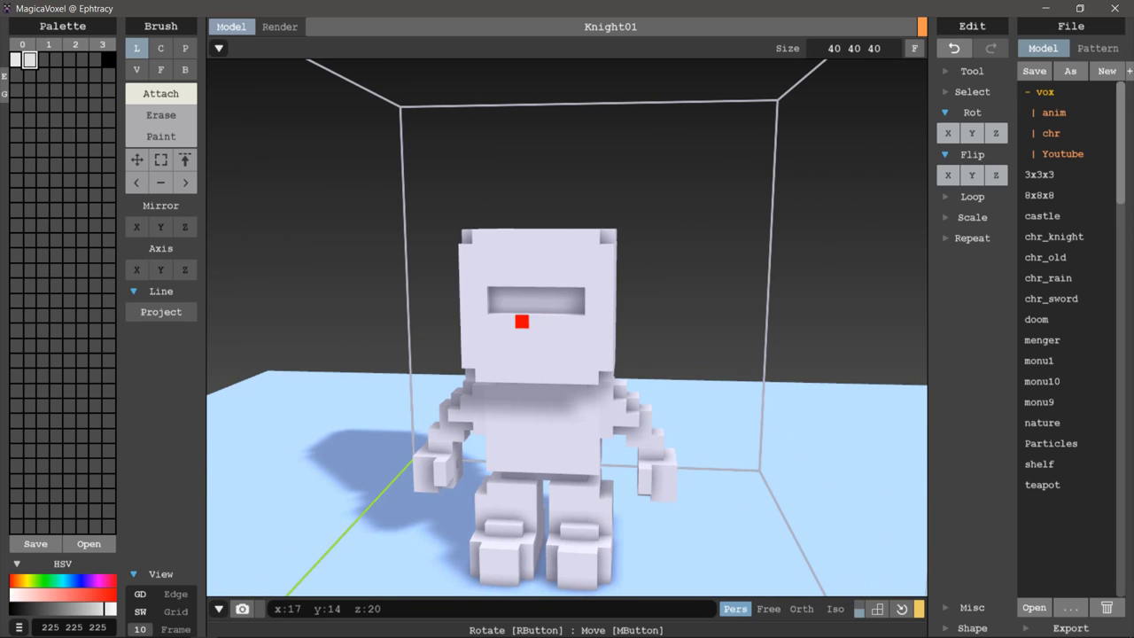
{"action": "left_click_drag", "start_coordinate": [521, 322], "coordinate": [549, 322]}
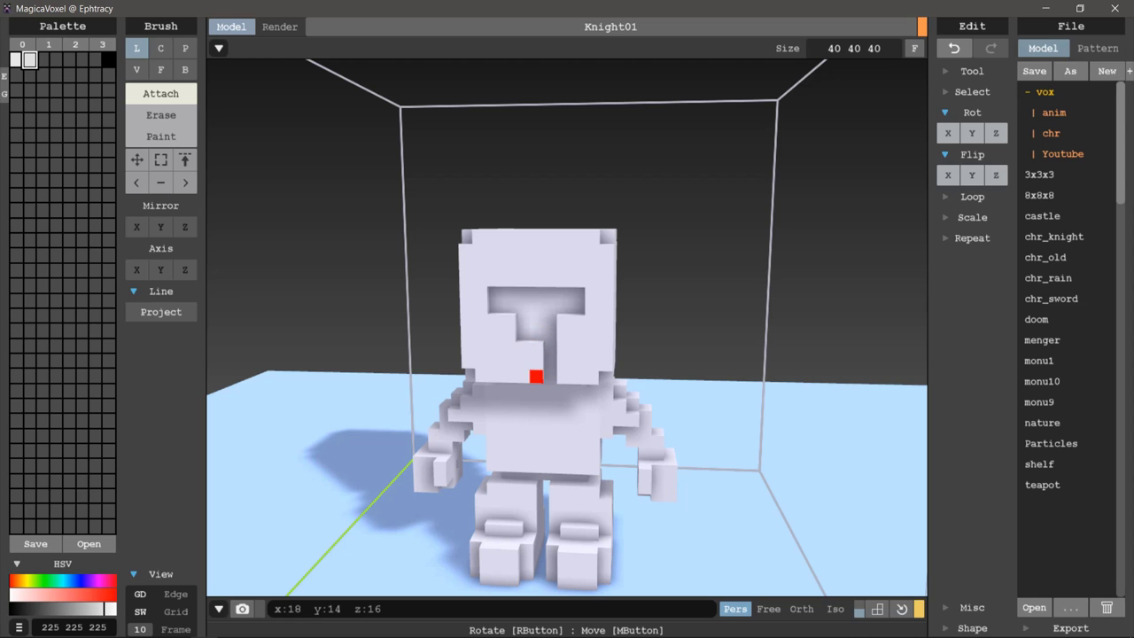
- Fill the lower stem of the visor slot and add a flat box plate on top of the head
{"action": "left_click_drag", "start_coordinate": [536, 350], "coordinate": [536, 370]}
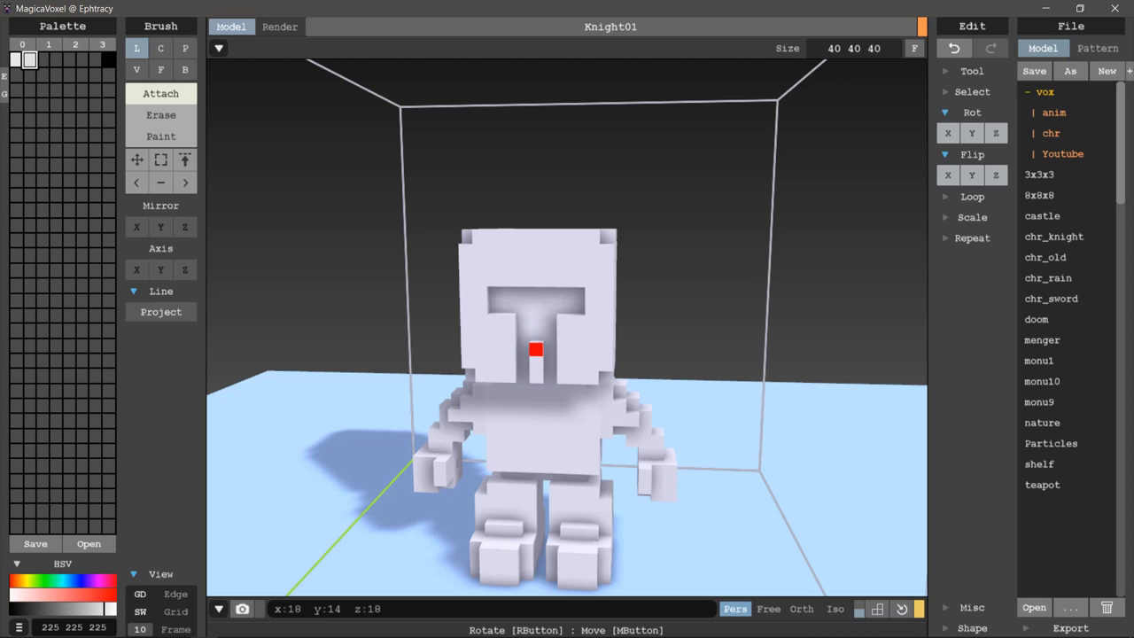
{"action": "mouse_move", "coordinate": [537, 373]}
{"action": "right_mouse_down"}
{"action": "mouse_move", "coordinate": [573, 334]}
{"action": "mouse_move", "coordinate": [518, 218]}
{"action": "right_mouse_up"}
{"action": "key", "text": "b"}
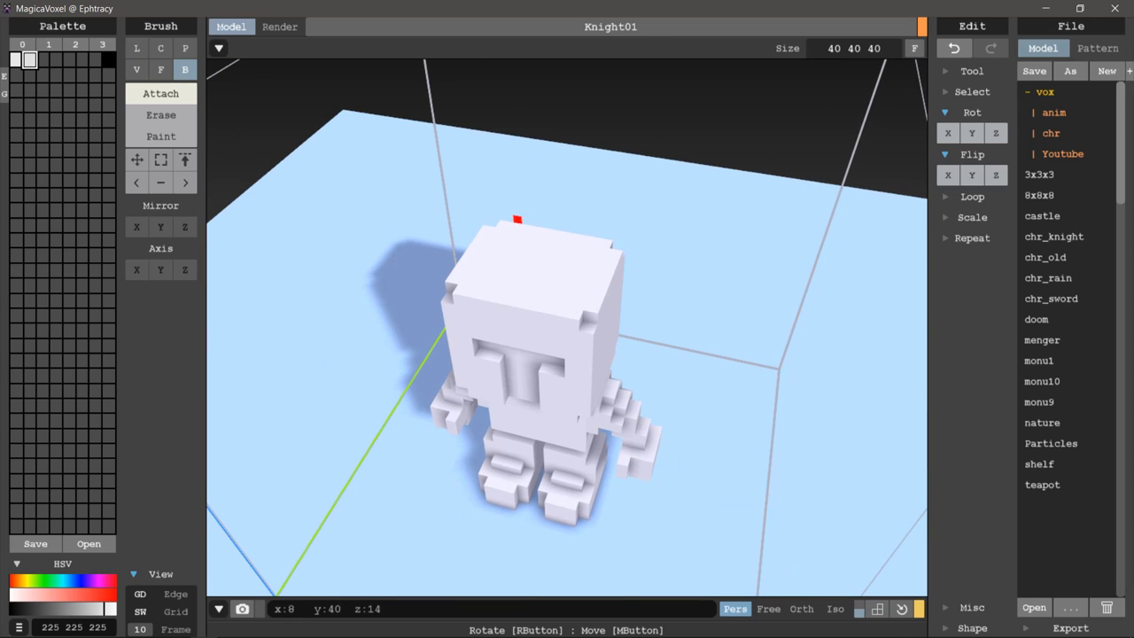
{"action": "left_click_drag", "start_coordinate": [499, 235], "coordinate": [587, 296]}
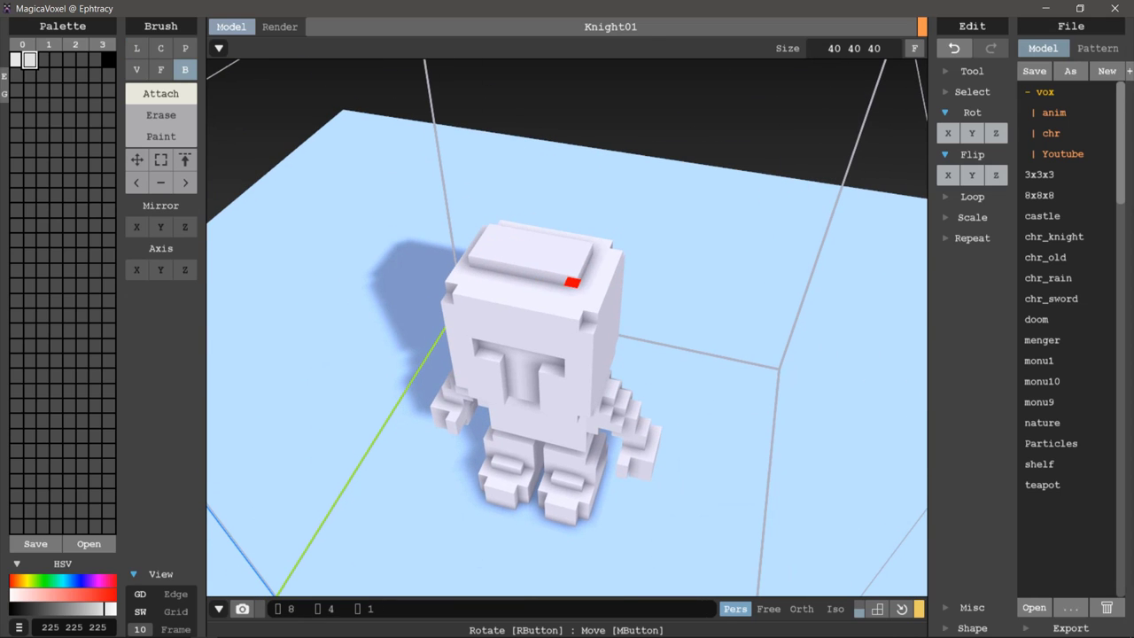
{"action": "mouse_move", "coordinate": [587, 296]}
{"action": "right_mouse_down"}
{"action": "mouse_move", "coordinate": [631, 317]}
{"action": "mouse_move", "coordinate": [542, 218]}
{"action": "mouse_move", "coordinate": [481, 198]}
{"action": "mouse_move", "coordinate": [463, 207]}
{"action": "mouse_move", "coordinate": [580, 268]}
{"action": "mouse_move", "coordinate": [706, 281]}
{"action": "right_mouse_up"}
- Extrude the head's top ledge up by one layer with the Face brush
{"action": "key", "text": "f"}
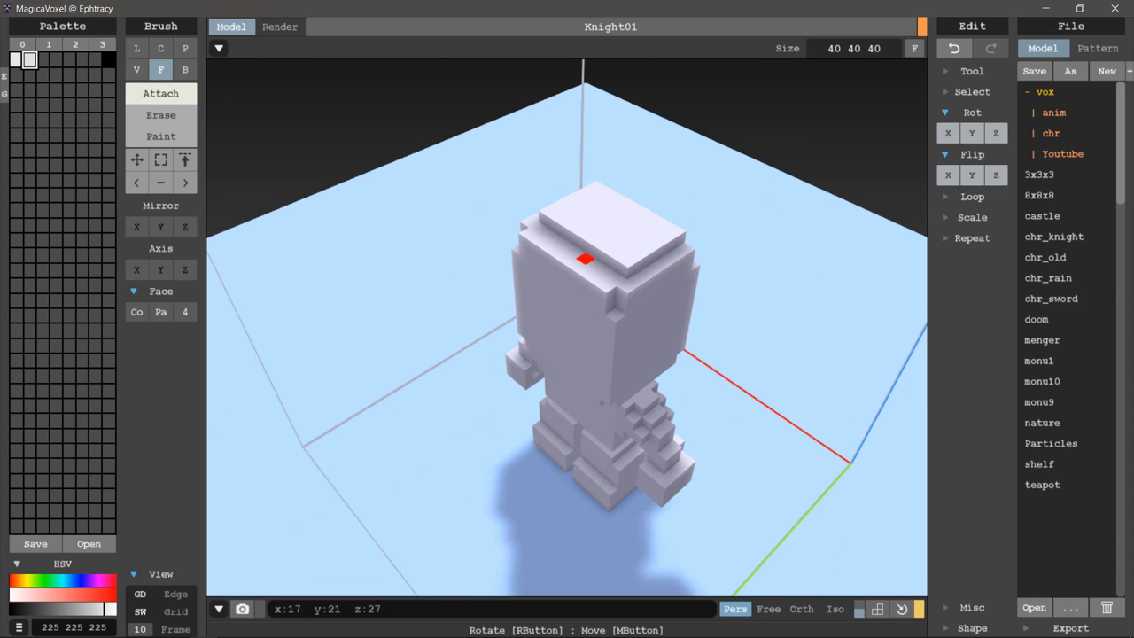
{"action": "left_click", "coordinate": [580, 256]}
{"action": "mouse_move", "coordinate": [580, 256]}
{"action": "right_mouse_down"}
{"action": "mouse_move", "coordinate": [446, 198]}
{"action": "mouse_move", "coordinate": [597, 182]}
{"action": "right_mouse_up"}
{"action": "scroll", "coordinate": [597, 182], "scroll_direction": "up", "scroll_amount": 5}
{"action": "right_click_drag", "start_coordinate": [596, 221], "coordinate": [567, 248]}
- Draw a flat box slab above the helmet, then undo the misplaced slab
{"action": "key", "text": "b"}
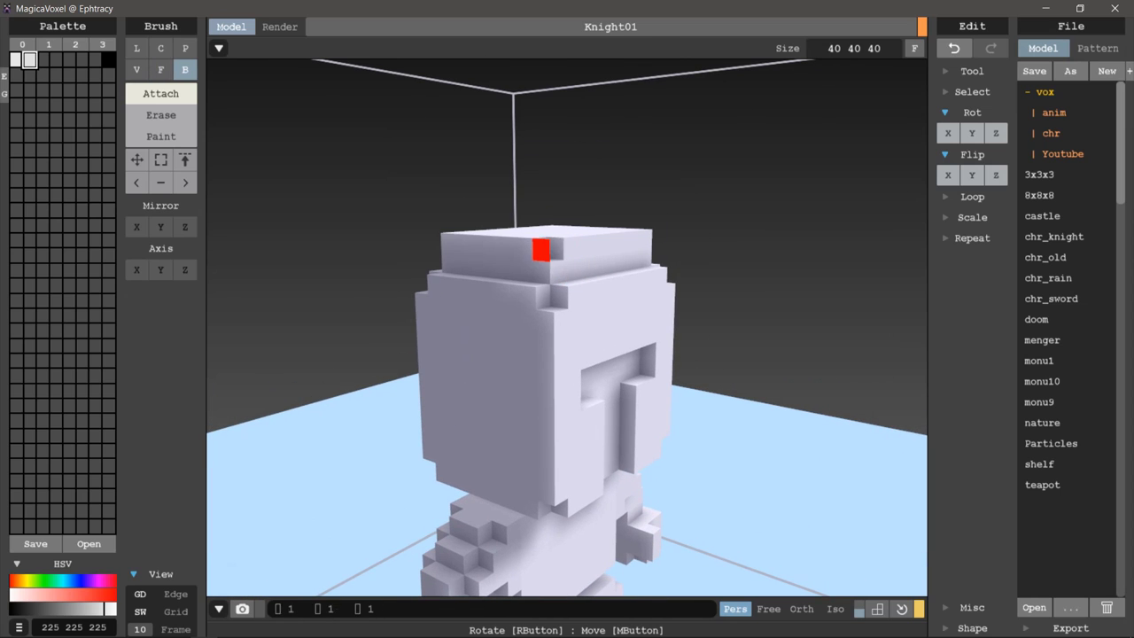
{"action": "mouse_move", "coordinate": [451, 231]}
{"action": "right_mouse_down"}
{"action": "mouse_move", "coordinate": [638, 233]}
{"action": "mouse_move", "coordinate": [522, 255]}
{"action": "right_mouse_up"}
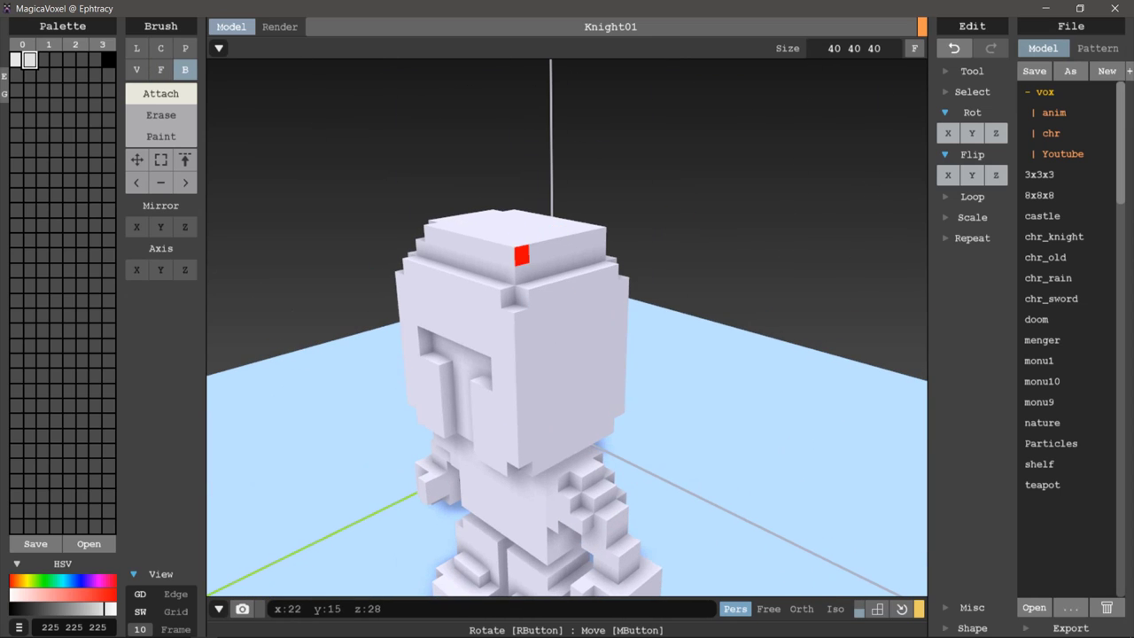
{"action": "mouse_move", "coordinate": [600, 236]}
{"action": "right_mouse_down"}
{"action": "mouse_move", "coordinate": [544, 222]}
{"action": "mouse_move", "coordinate": [536, 203]}
{"action": "mouse_move", "coordinate": [567, 192]}
{"action": "mouse_move", "coordinate": [647, 200]}
{"action": "right_mouse_up"}
{"action": "scroll", "coordinate": [646, 200], "scroll_direction": "down", "scroll_amount": 2}
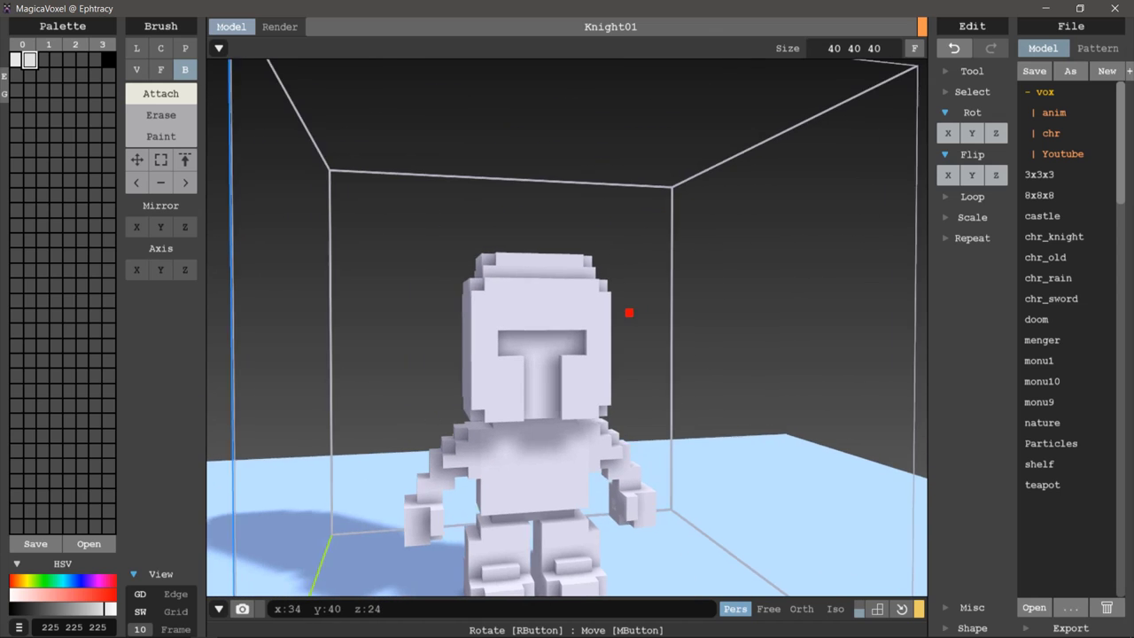
{"action": "right_click_drag", "start_coordinate": [628, 314], "coordinate": [473, 246]}
{"action": "mouse_move", "coordinate": [413, 216]}
{"action": "left_mouse_down"}
{"action": "mouse_move", "coordinate": [541, 246]}
{"action": "mouse_move", "coordinate": [620, 247]}
{"action": "left_mouse_up"}
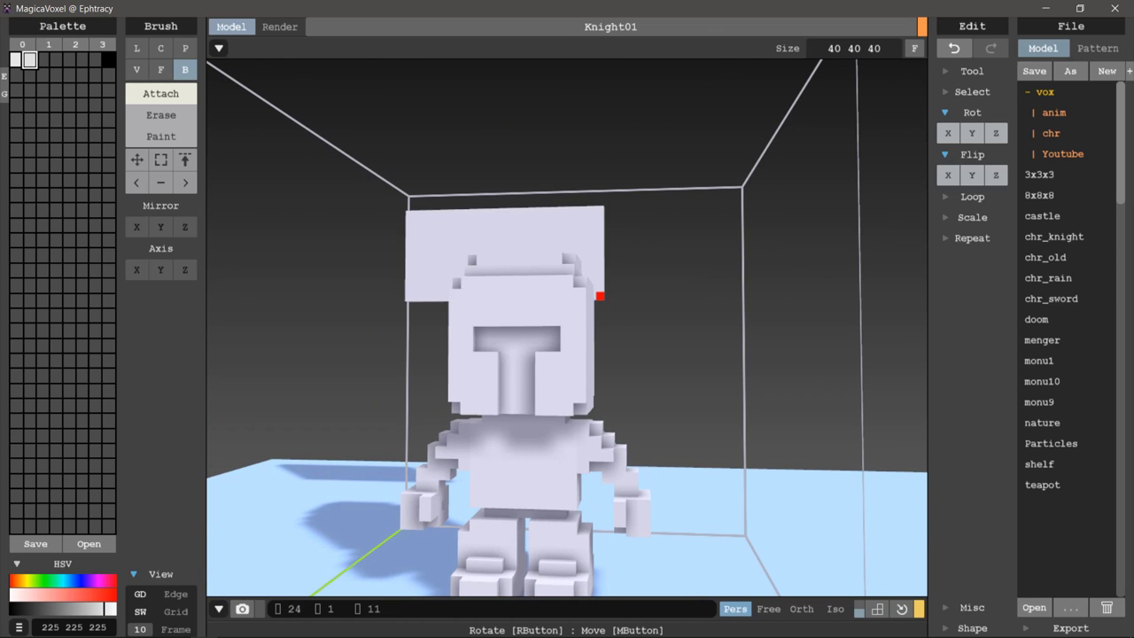
{"action": "key", "text": "ctrl+z"}
- Rect-select the helmet top voxels and move them down by two voxels
{"action": "key", "text": "s"}
{"action": "left_click_drag", "start_coordinate": [450, 228], "coordinate": [676, 297]}
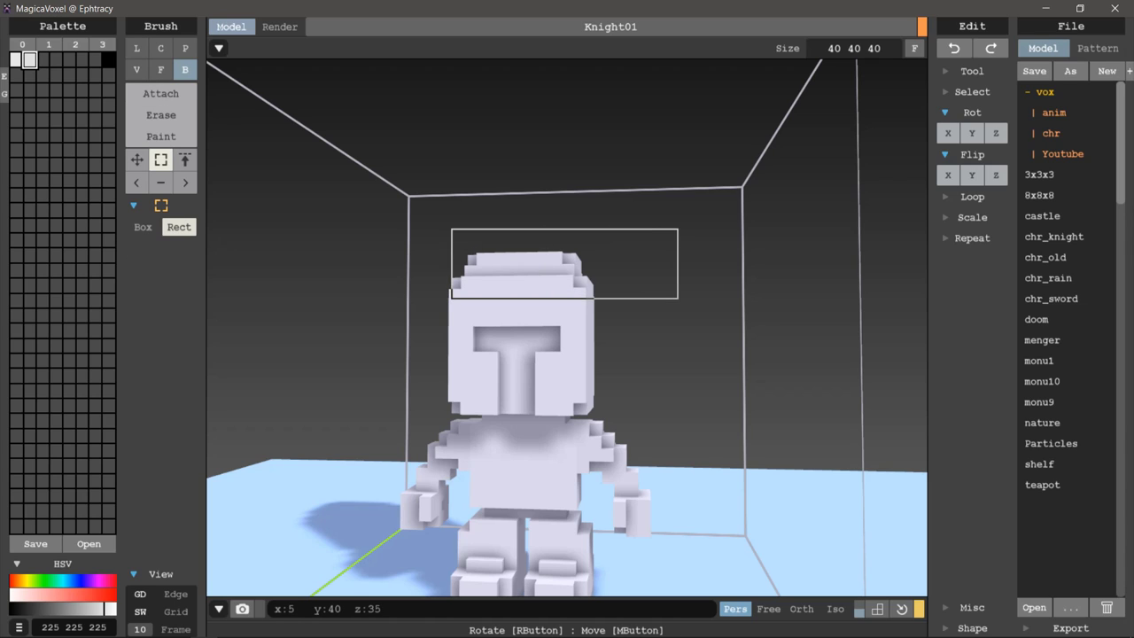
{"action": "mouse_move", "coordinate": [462, 252]}
{"action": "left_mouse_down"}
{"action": "mouse_move", "coordinate": [620, 299]}
{"action": "mouse_move", "coordinate": [567, 306]}
{"action": "left_mouse_up"}
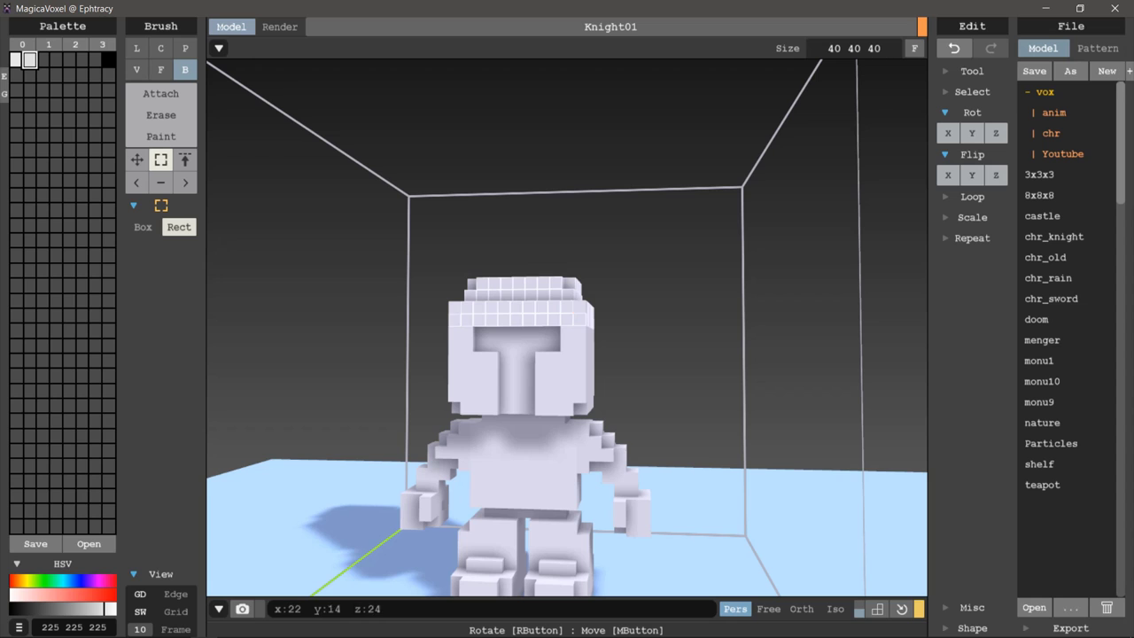
{"action": "right_click_drag", "start_coordinate": [567, 354], "coordinate": [620, 266]}
{"action": "scroll", "coordinate": [567, 354], "scroll_direction": "up", "scroll_amount": 3}
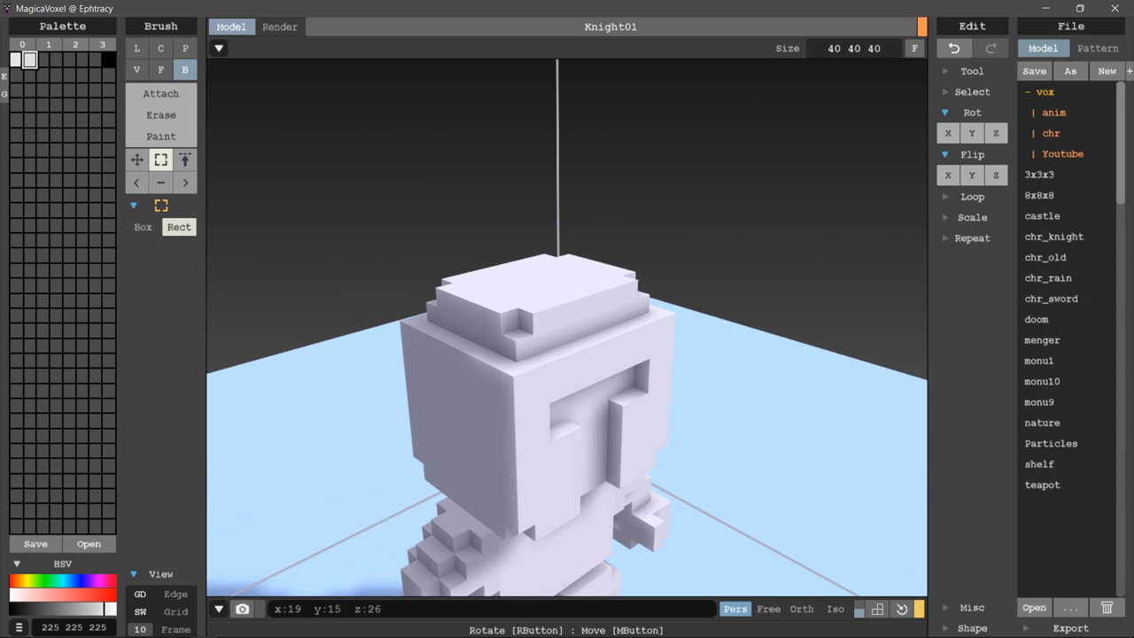
{"action": "right_click_drag", "start_coordinate": [567, 354], "coordinate": [496, 337]}
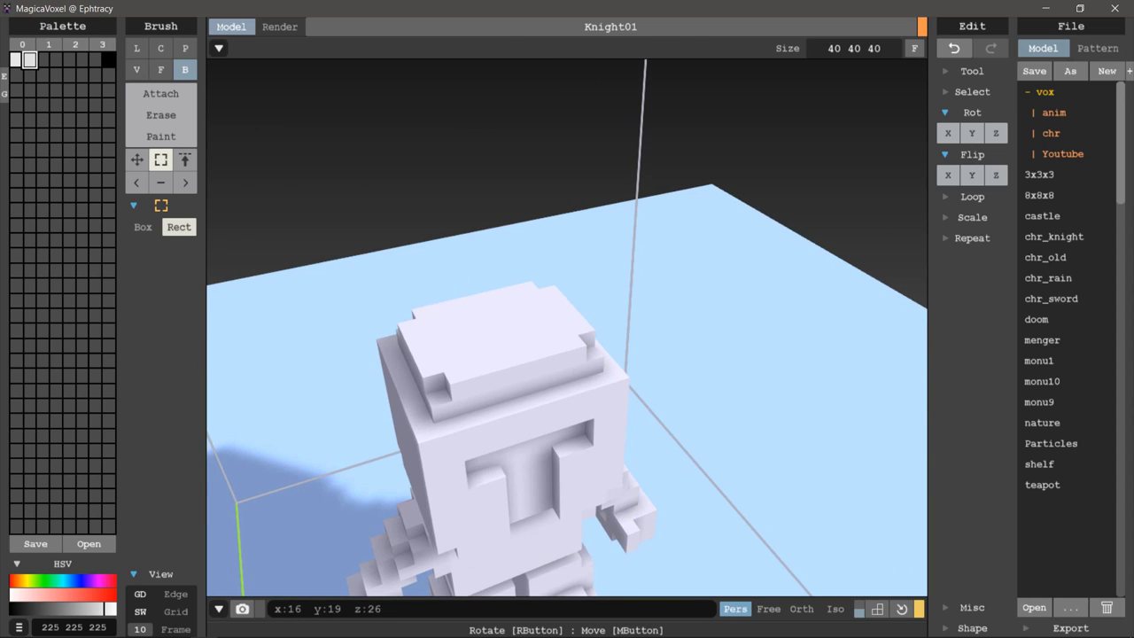
{"action": "left_click_drag", "start_coordinate": [449, 328], "coordinate": [483, 305]}
{"action": "key", "text": "Escape"}
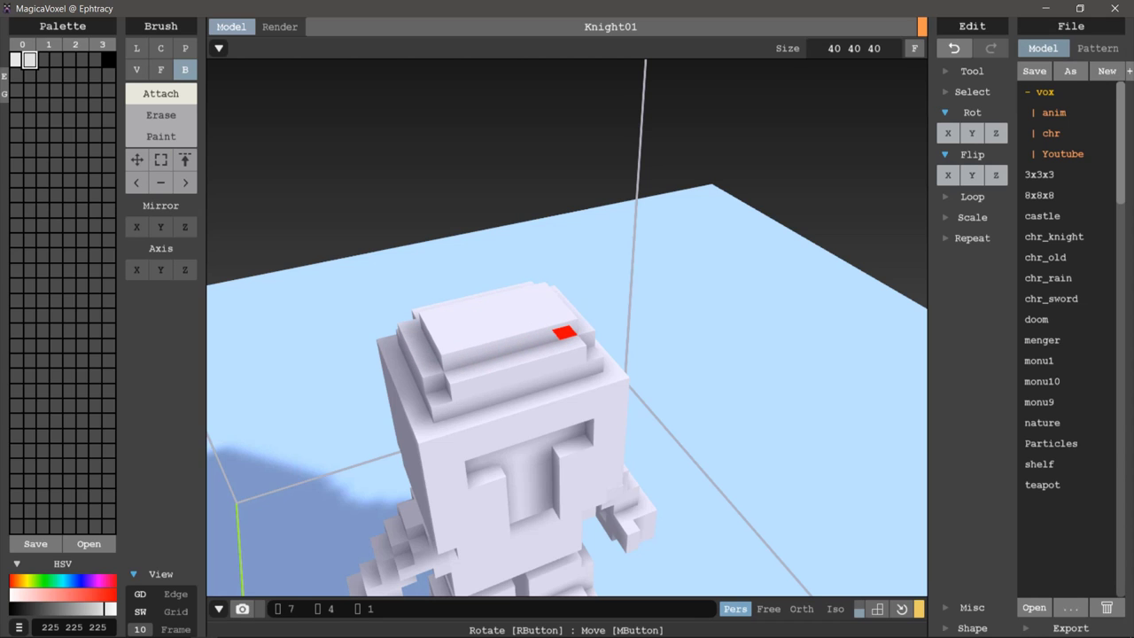
{"action": "mouse_move", "coordinate": [541, 327]}
{"action": "right_mouse_down"}
{"action": "mouse_move", "coordinate": [535, 307]}
{"action": "mouse_move", "coordinate": [444, 311]}
{"action": "right_mouse_up"}
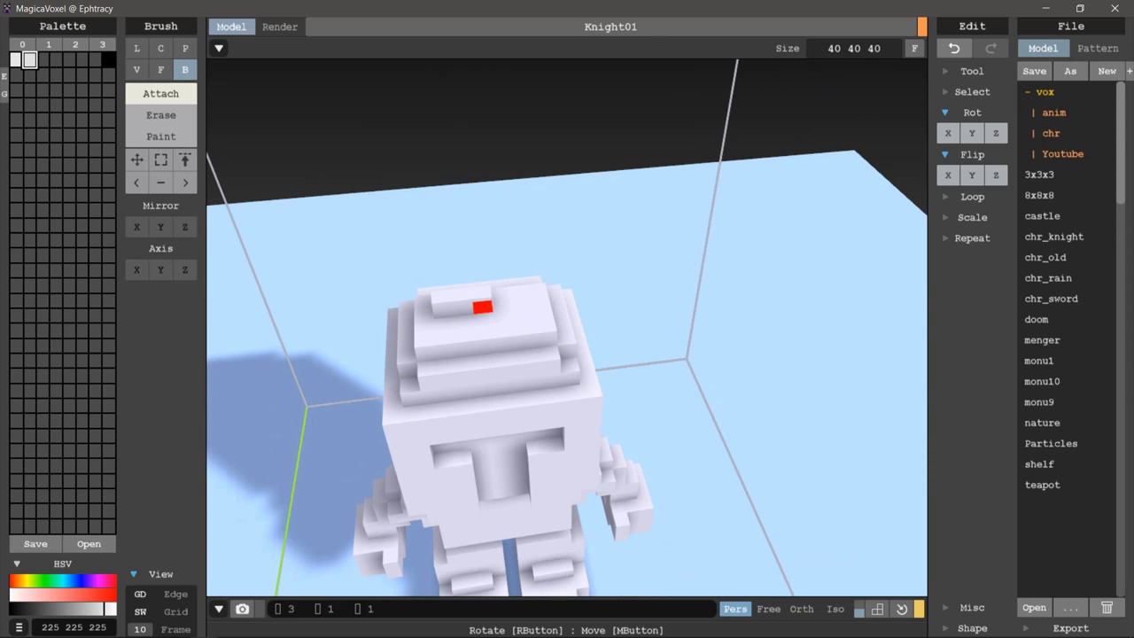
{"action": "right_click_drag", "start_coordinate": [519, 313], "coordinate": [576, 254]}
- Place a single voxel on the helmet's top plate to start the uppermost tier
{"action": "scroll", "coordinate": [577, 254], "scroll_direction": "down", "scroll_amount": 5}
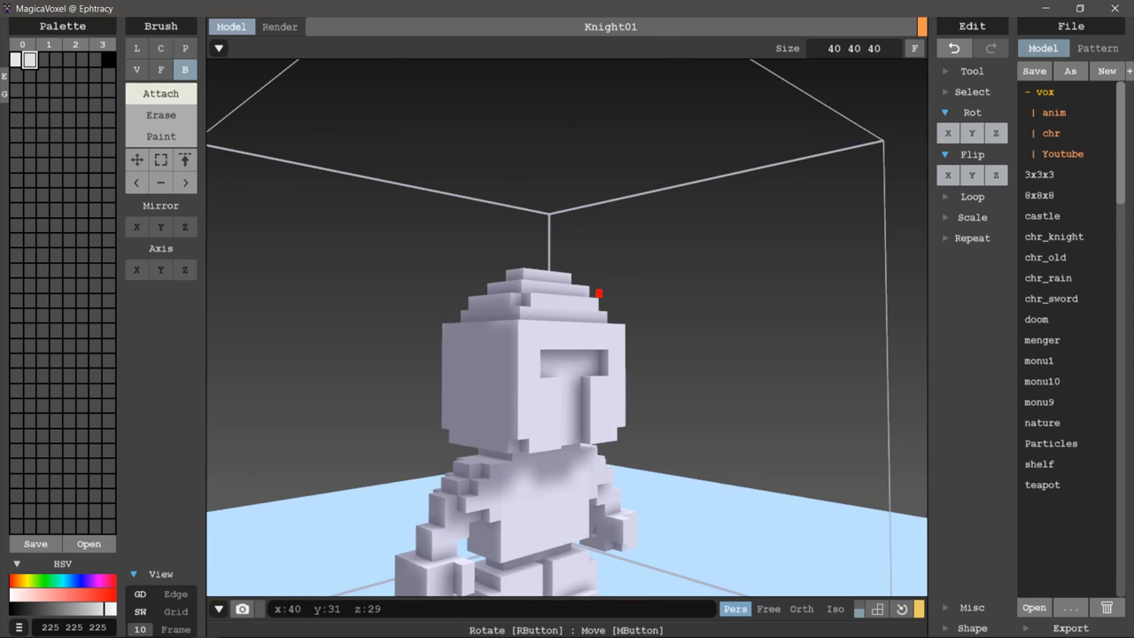
{"action": "mouse_move", "coordinate": [526, 299]}
{"action": "right_mouse_down"}
{"action": "mouse_move", "coordinate": [573, 334]}
{"action": "mouse_move", "coordinate": [552, 372]}
{"action": "right_mouse_up"}
{"action": "scroll", "coordinate": [559, 383], "scroll_direction": "up", "scroll_amount": 5}
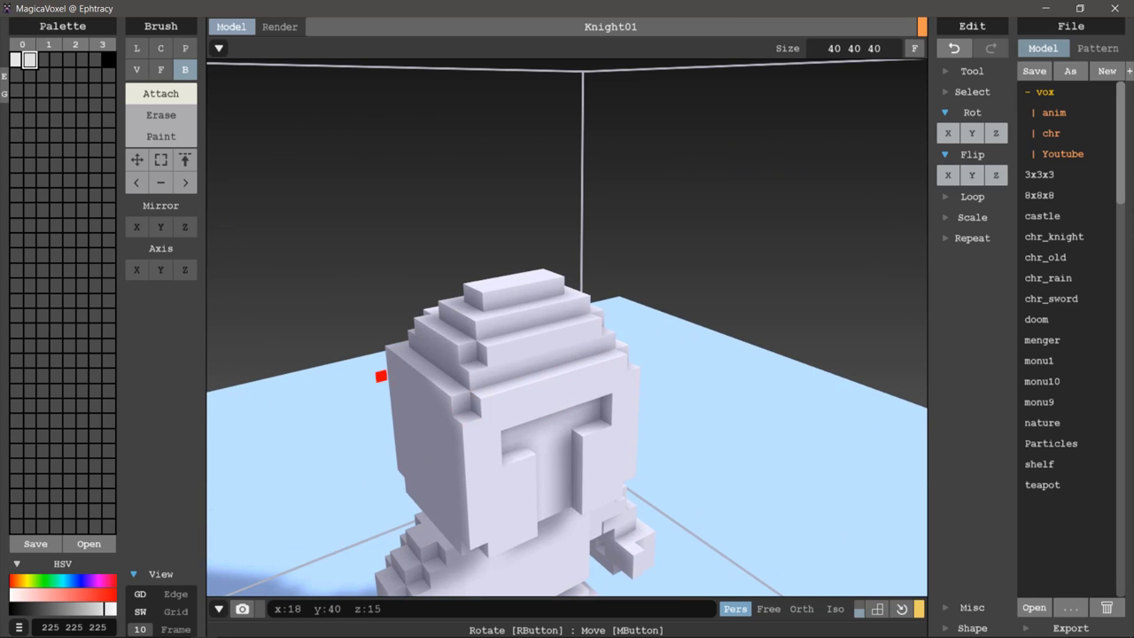
{"action": "scroll", "coordinate": [390, 351], "scroll_direction": "down", "scroll_amount": 3}
{"action": "mouse_move", "coordinate": [379, 384]}
{"action": "right_mouse_down"}
{"action": "mouse_move", "coordinate": [566, 335]}
{"action": "mouse_move", "coordinate": [593, 281]}
{"action": "right_mouse_up"}
{"action": "key", "text": "f"}
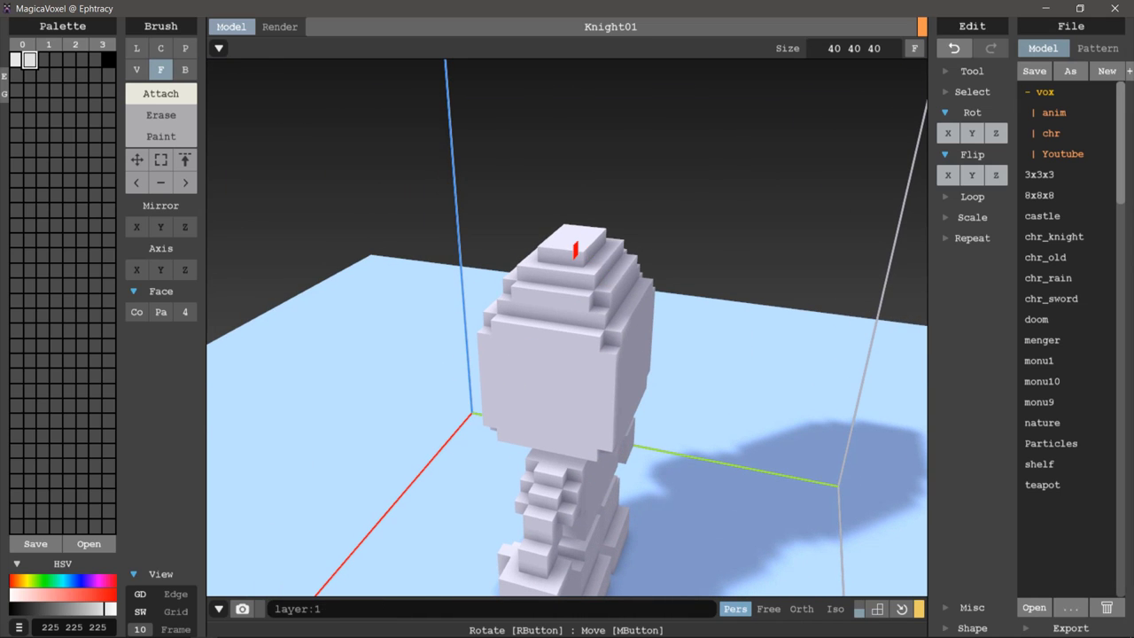
{"action": "mouse_move", "coordinate": [576, 250]}
{"action": "right_mouse_down"}
{"action": "mouse_move", "coordinate": [597, 263]}
{"action": "mouse_move", "coordinate": [561, 286]}
{"action": "right_mouse_up"}
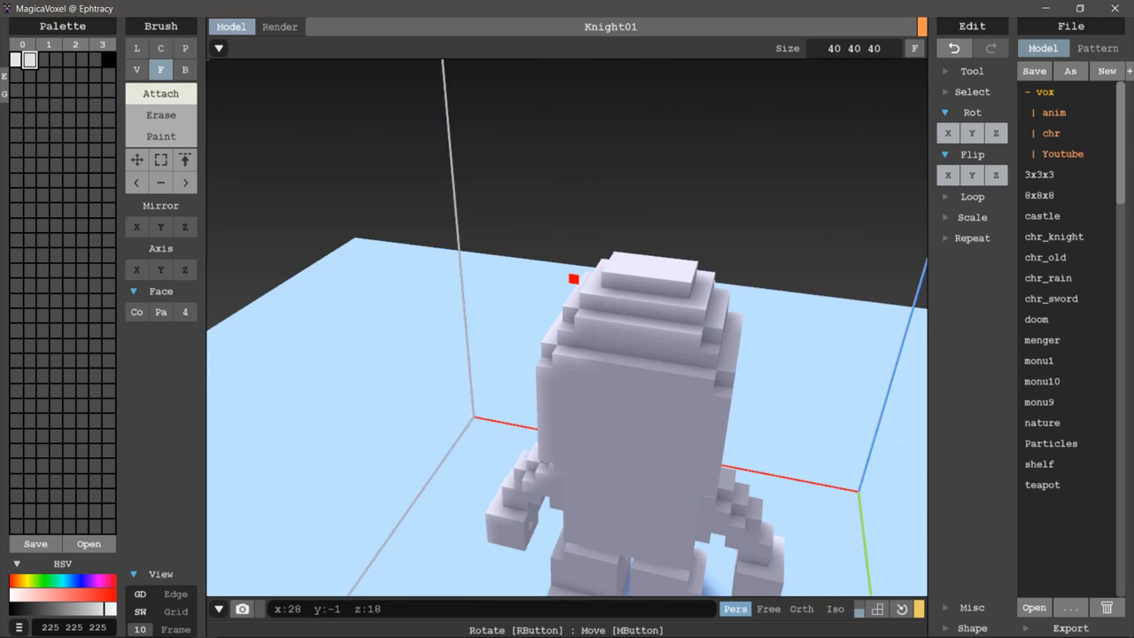
{"action": "key", "text": "v"}
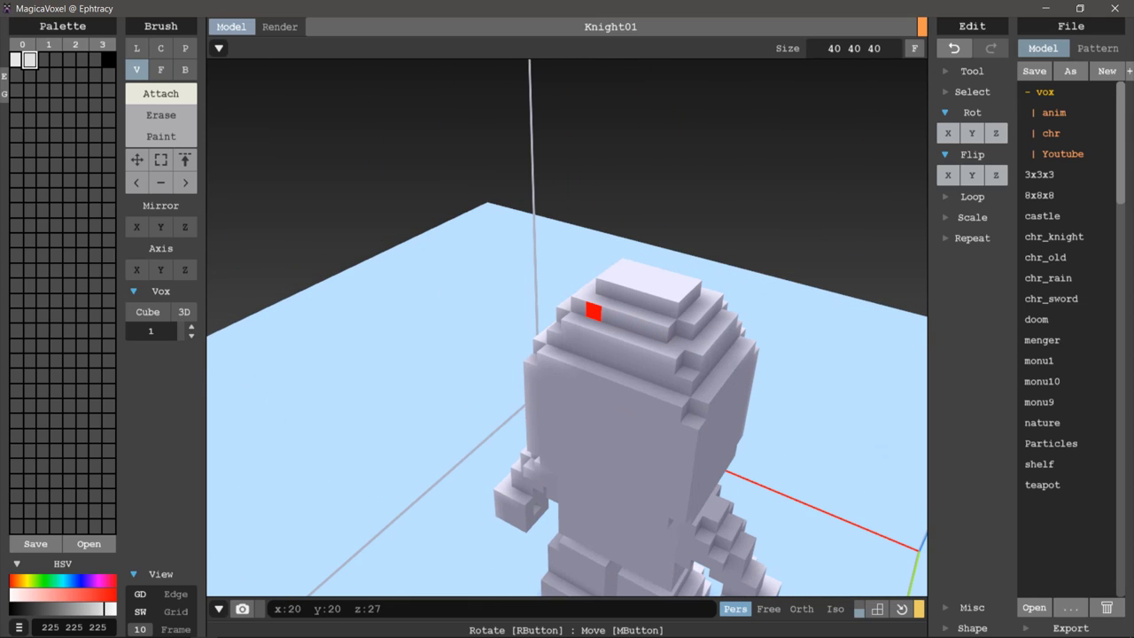
{"action": "left_click", "coordinate": [697, 309]}
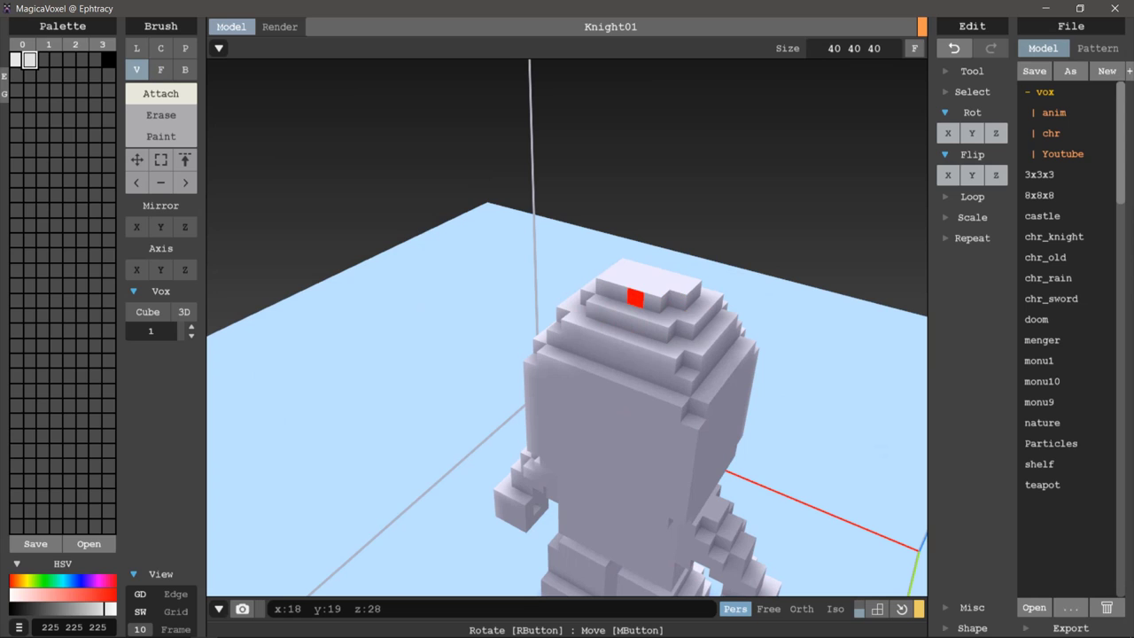
- Check the whole knight from a level view and undo the stray voxel edit
{"action": "mouse_move", "coordinate": [603, 287]}
{"action": "right_mouse_down"}
{"action": "mouse_move", "coordinate": [506, 316]}
{"action": "mouse_move", "coordinate": [534, 323]}
{"action": "mouse_move", "coordinate": [512, 315]}
{"action": "mouse_move", "coordinate": [519, 295]}
{"action": "right_mouse_up"}
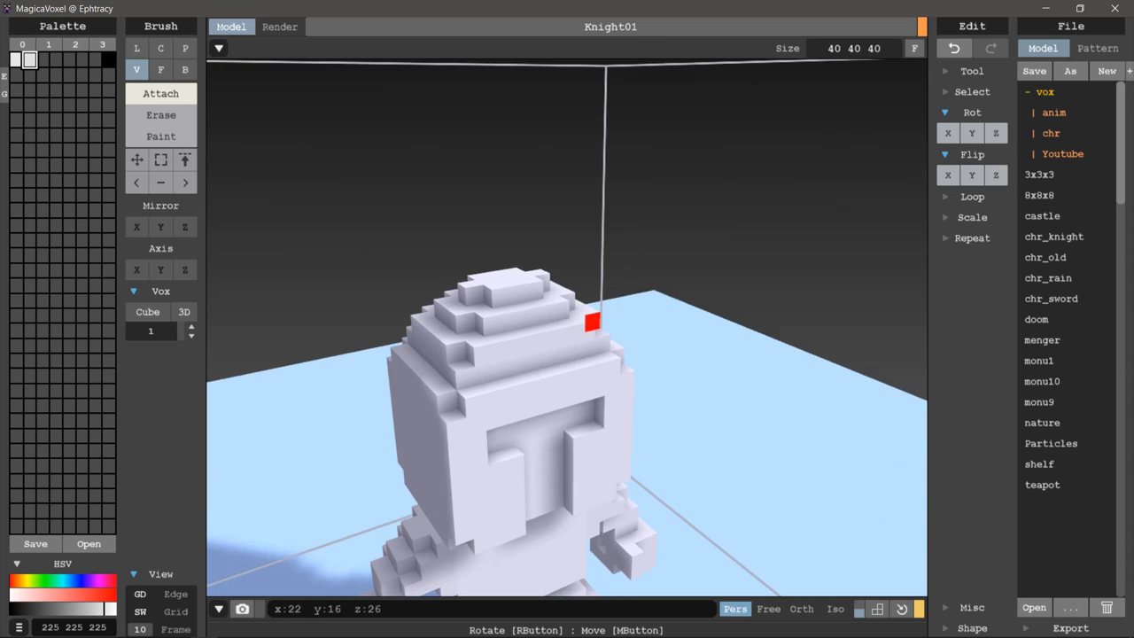
{"action": "scroll", "coordinate": [633, 317], "scroll_direction": "down", "scroll_amount": 3}
{"action": "mouse_move", "coordinate": [632, 316]}
{"action": "right_mouse_down"}
{"action": "mouse_move", "coordinate": [584, 329]}
{"action": "mouse_move", "coordinate": [679, 350]}
{"action": "mouse_move", "coordinate": [598, 357]}
{"action": "mouse_move", "coordinate": [553, 329]}
{"action": "right_mouse_up"}
{"action": "scroll", "coordinate": [553, 330], "scroll_direction": "up", "scroll_amount": 3}
{"action": "scroll", "coordinate": [609, 402], "scroll_direction": "down", "scroll_amount": 1}
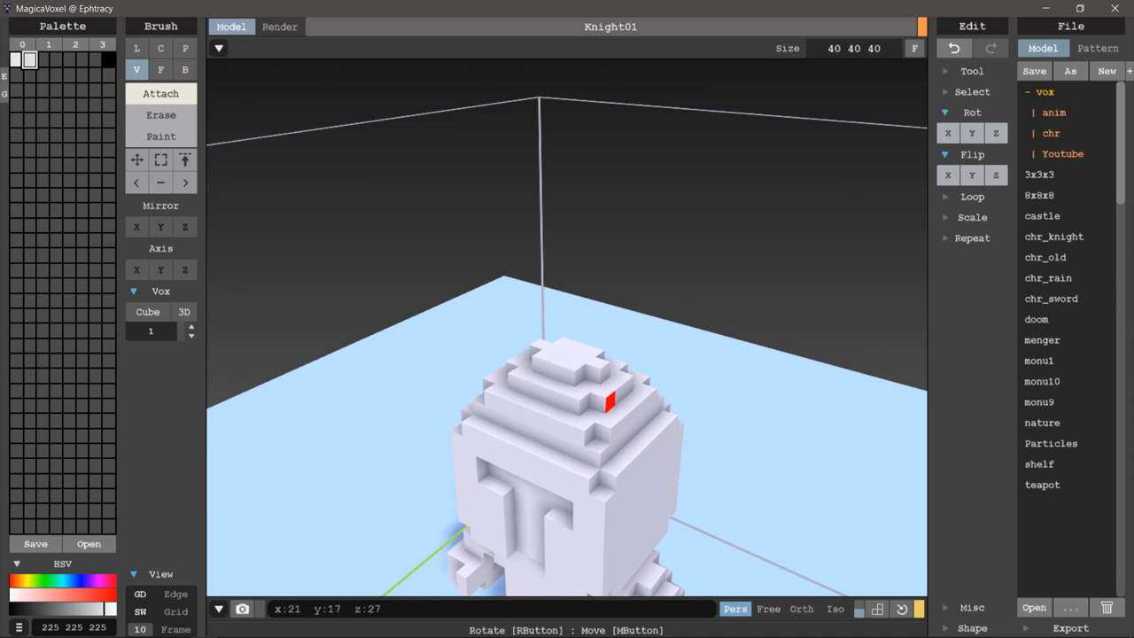
{"action": "key", "text": "b"}
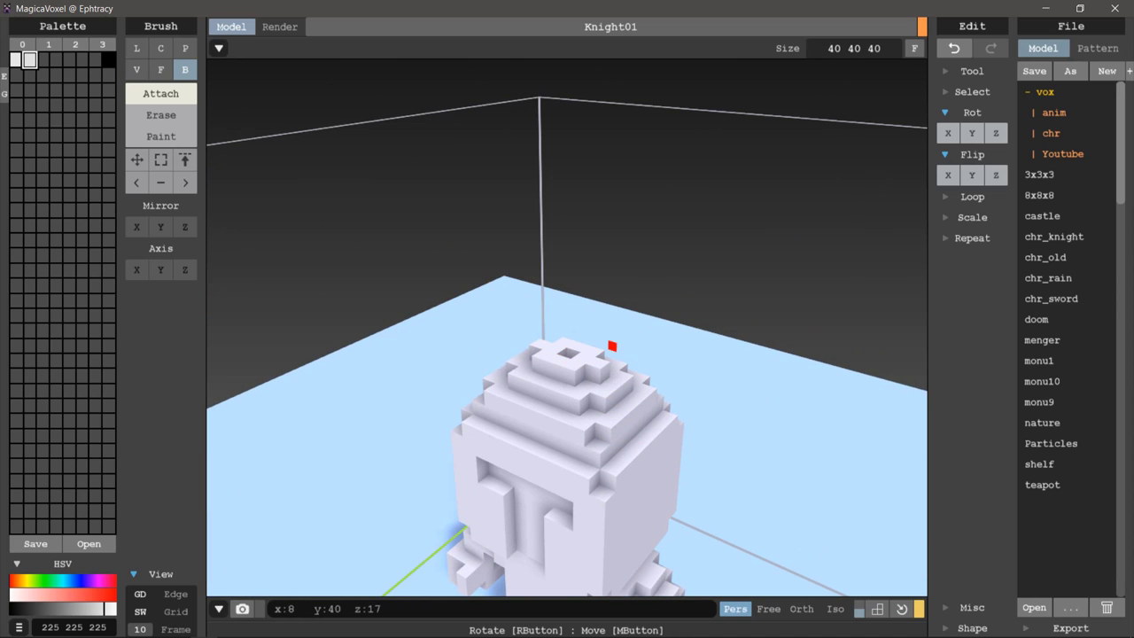
{"action": "key", "text": "ctrl+z"}
{"action": "mouse_move", "coordinate": [612, 346]}
{"action": "right_mouse_down"}
{"action": "mouse_move", "coordinate": [565, 363]}
{"action": "mouse_move", "coordinate": [576, 320]}
{"action": "right_mouse_up"}
- Build a crest pillar about six voxels tall on top of the helmet
{"action": "left_click", "coordinate": [572, 351]}
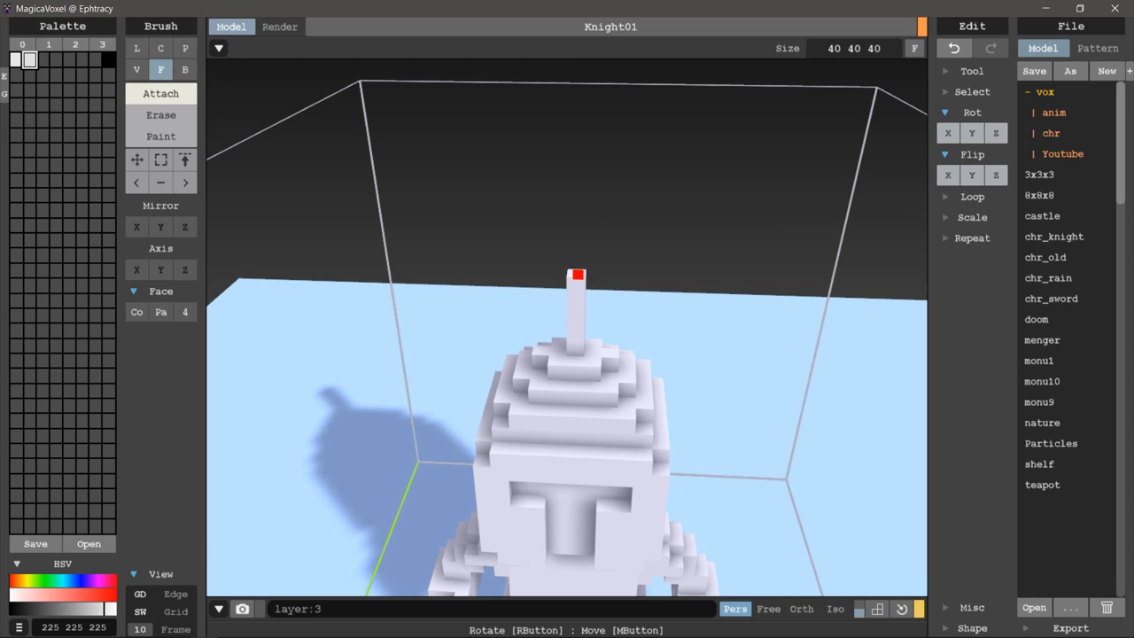
{"action": "left_click_drag", "start_coordinate": [577, 275], "coordinate": [579, 177]}
{"action": "mouse_move", "coordinate": [579, 141]}
{"action": "right_mouse_down"}
{"action": "mouse_move", "coordinate": [517, 311]}
{"action": "mouse_move", "coordinate": [590, 311]}
{"action": "right_mouse_up"}
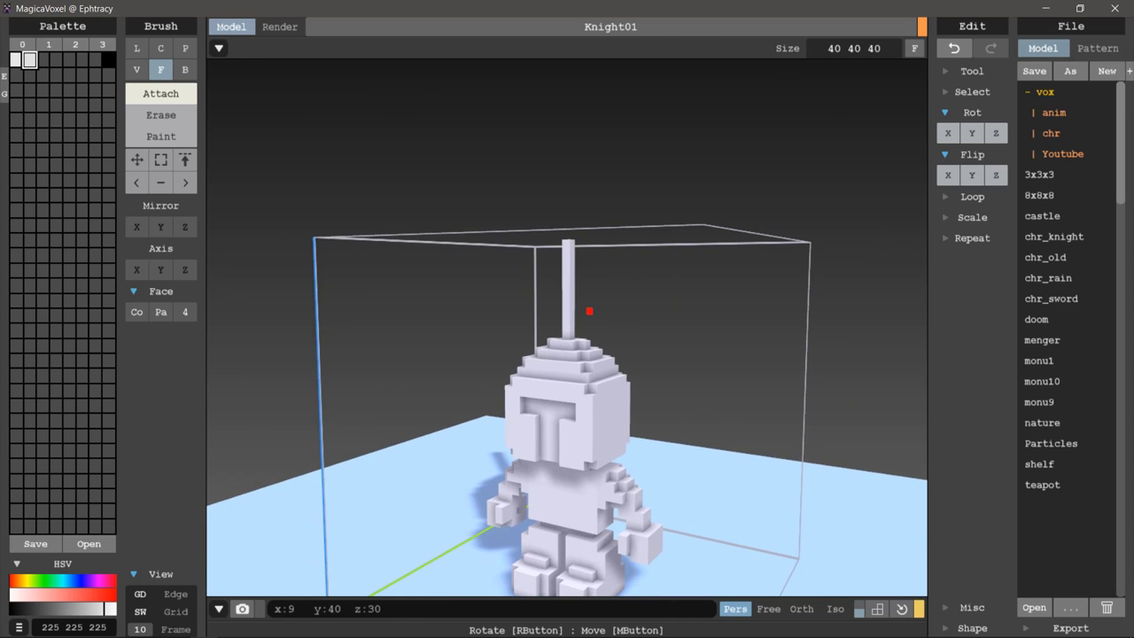
{"action": "scroll", "coordinate": [589, 311], "scroll_direction": "up", "scroll_amount": 3}
{"action": "key", "text": "ctrl+z"}
{"action": "right_click_drag", "start_coordinate": [582, 261], "coordinate": [568, 317]}
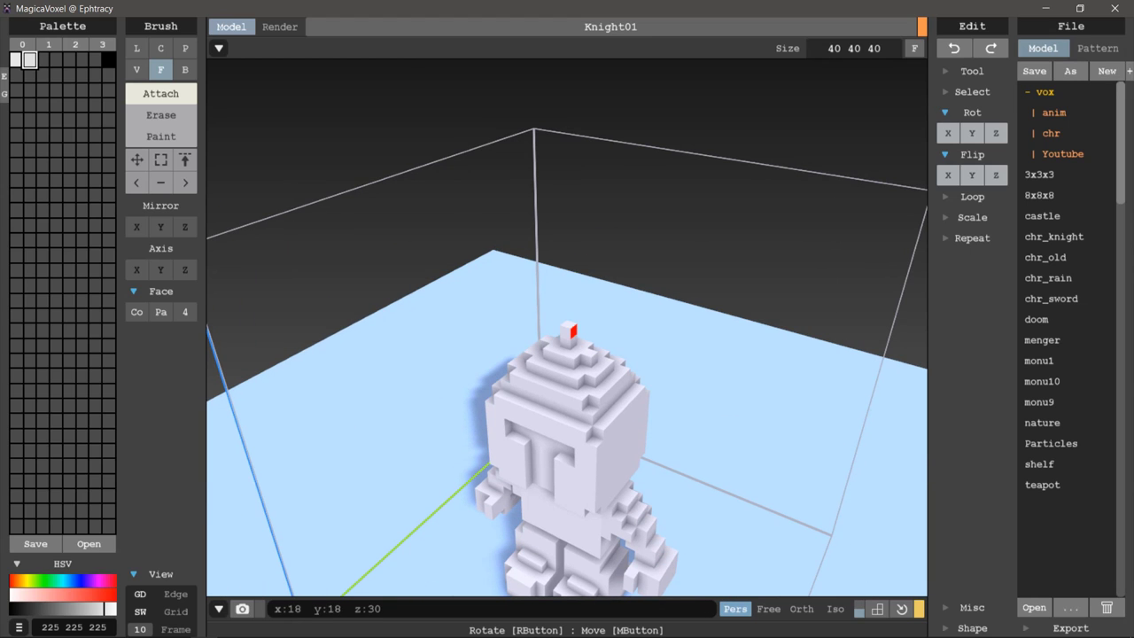
{"action": "key", "text": "ctrl+y"}
{"action": "scroll", "coordinate": [583, 310], "scroll_direction": "up", "scroll_amount": 3}
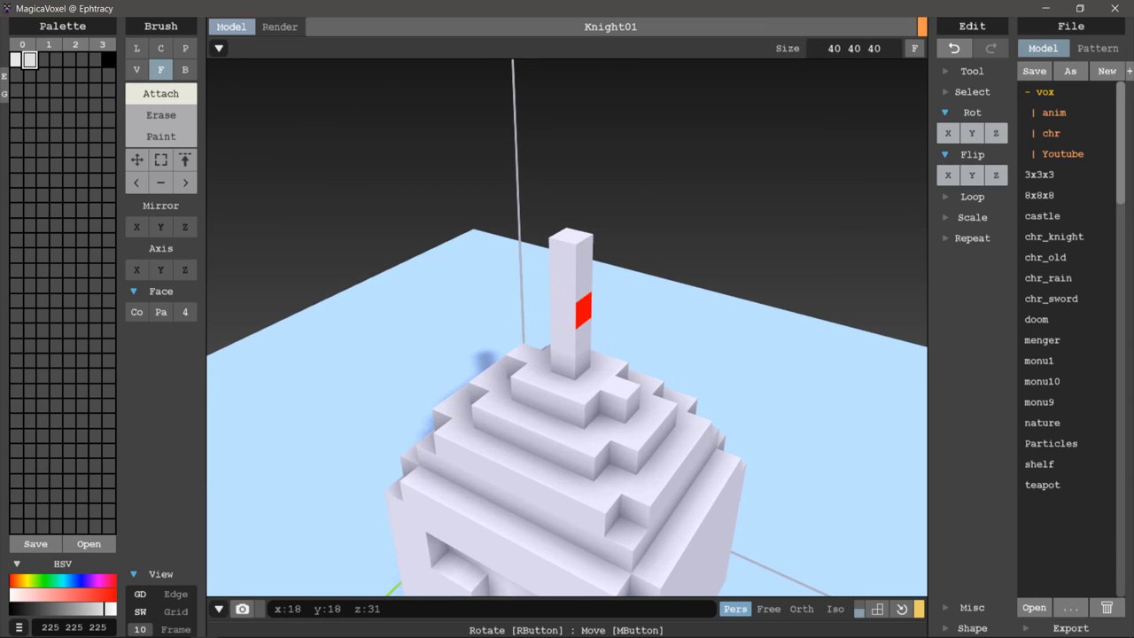
- Add vertical columns of voxels to the front of the crest pillar
{"action": "key", "text": "v"}
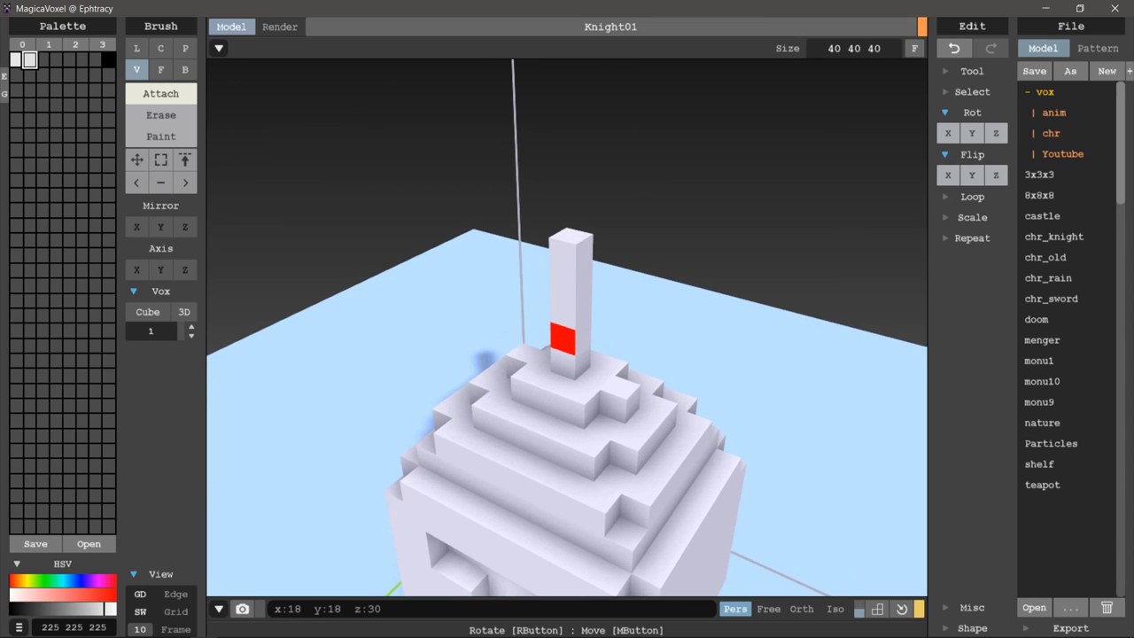
{"action": "left_click_drag", "start_coordinate": [563, 338], "coordinate": [562, 285]}
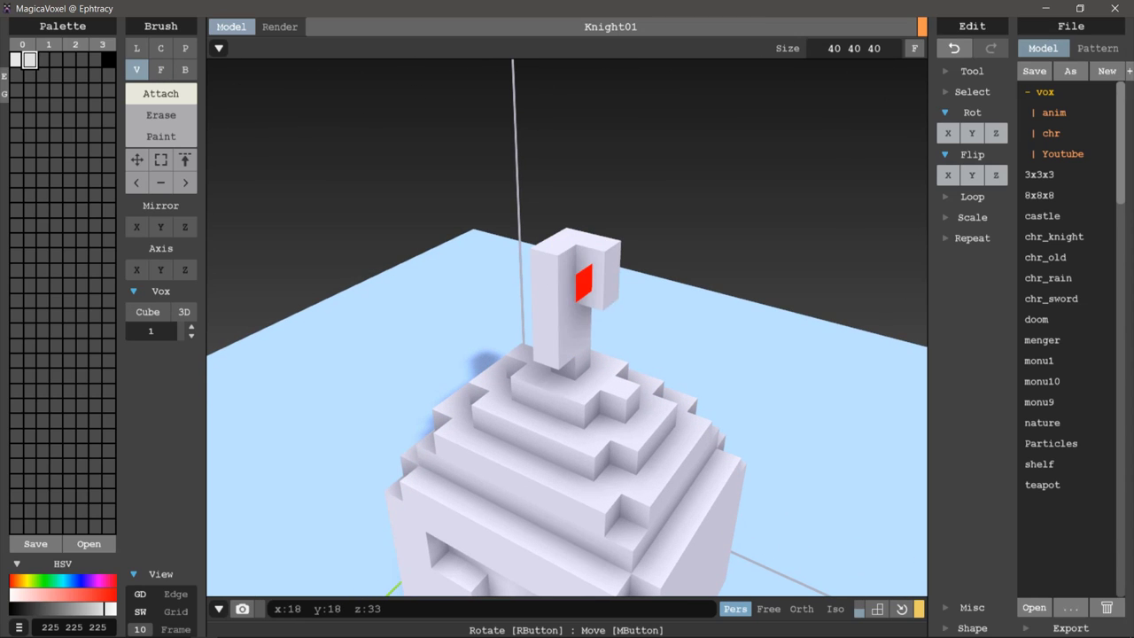
{"action": "right_click_drag", "start_coordinate": [584, 316], "coordinate": [725, 309]}
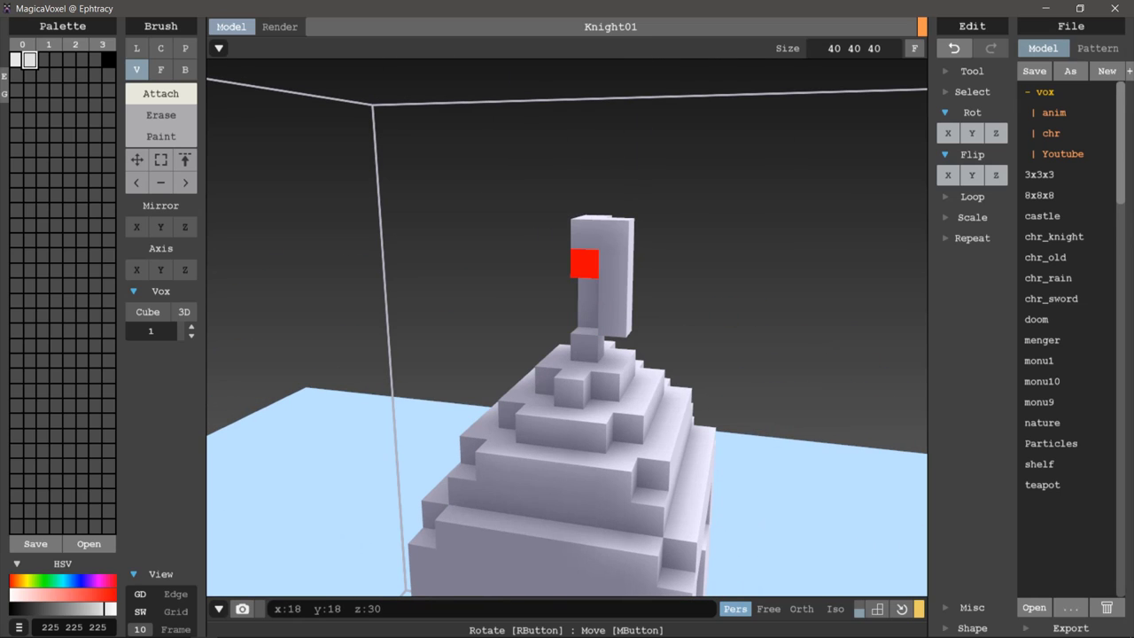
{"action": "right_click_drag", "start_coordinate": [582, 316], "coordinate": [658, 279]}
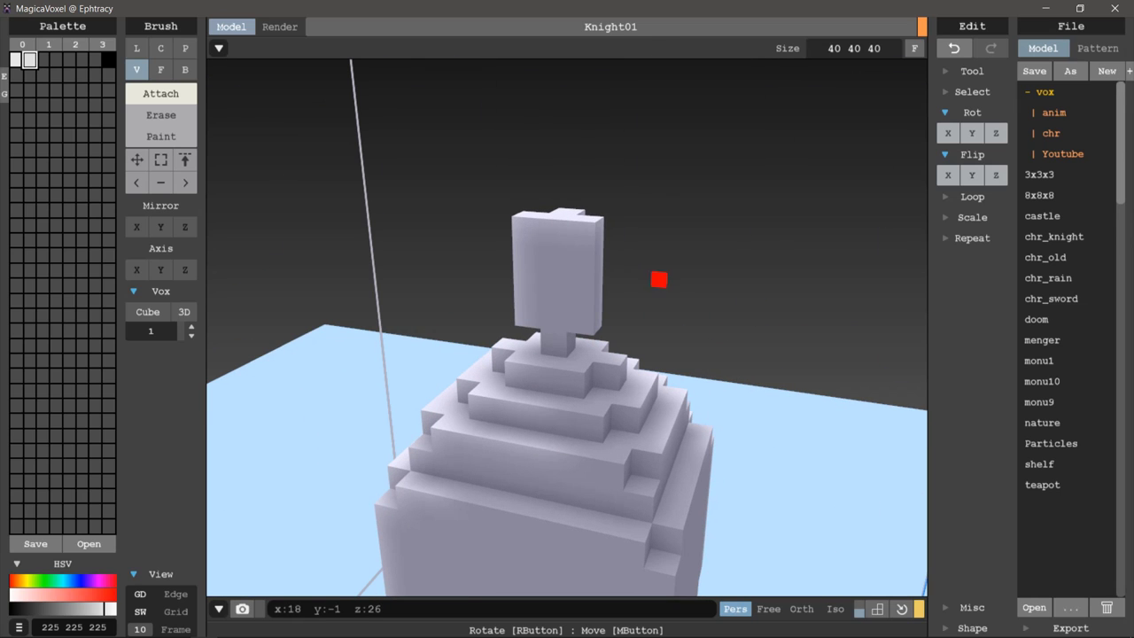
{"action": "left_click_drag", "start_coordinate": [542, 238], "coordinate": [541, 314]}
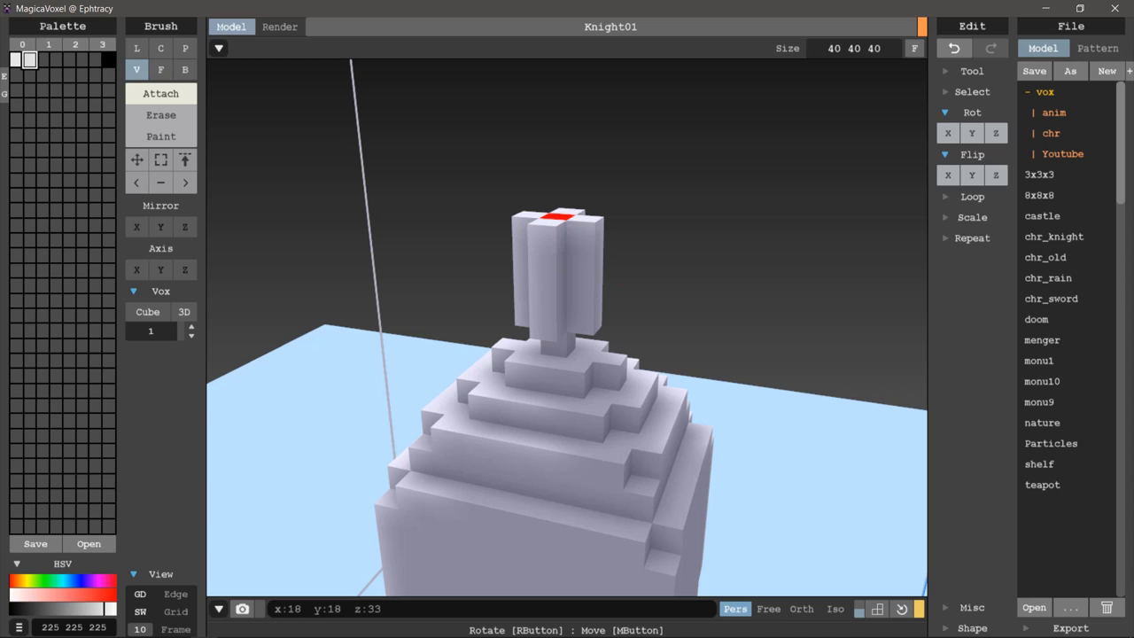
{"action": "mouse_move", "coordinate": [577, 260]}
{"action": "right_mouse_down"}
{"action": "mouse_move", "coordinate": [461, 406]}
{"action": "mouse_move", "coordinate": [443, 398]}
{"action": "mouse_move", "coordinate": [417, 420]}
{"action": "mouse_move", "coordinate": [549, 431]}
{"action": "mouse_move", "coordinate": [653, 418]}
{"action": "mouse_move", "coordinate": [518, 419]}
{"action": "right_mouse_up"}
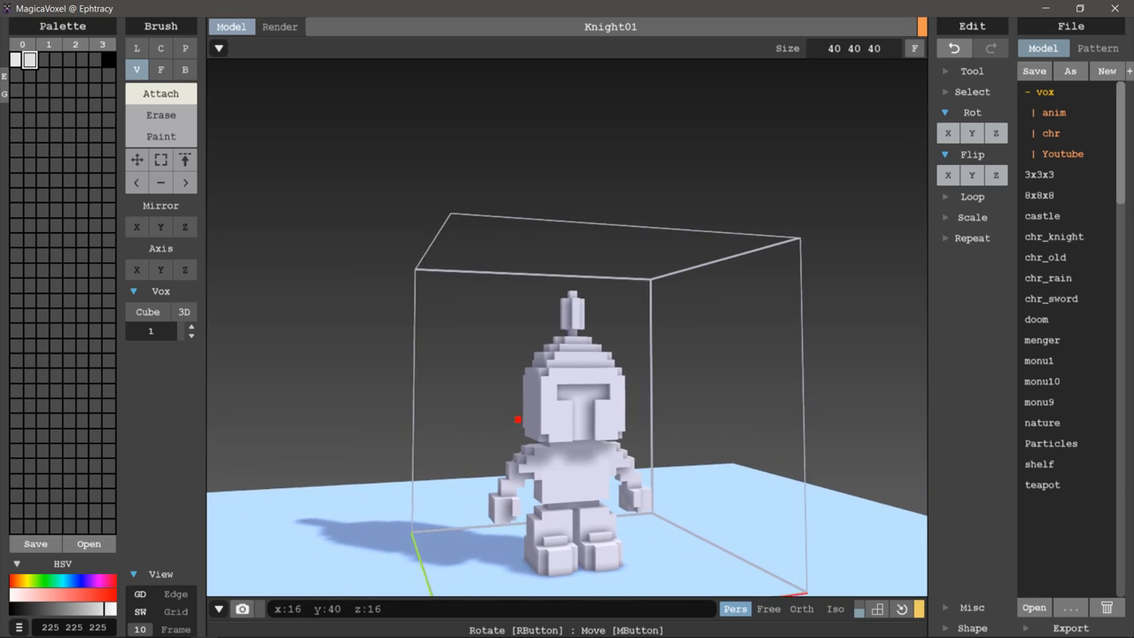
- Add an L-shaped group of voxels to the helmet's side, then undo it
{"action": "scroll", "coordinate": [577, 400], "scroll_direction": "up", "scroll_amount": 3}
{"action": "scroll", "coordinate": [626, 426], "scroll_direction": "up", "scroll_amount": 3}
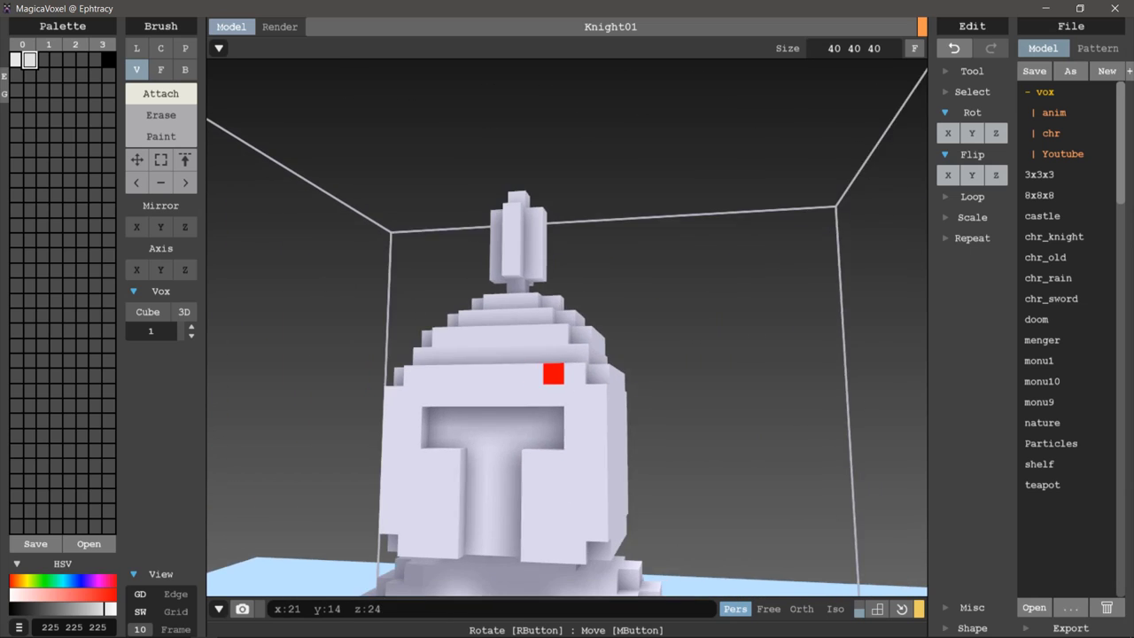
{"action": "mouse_move", "coordinate": [552, 374]}
{"action": "right_mouse_down"}
{"action": "mouse_move", "coordinate": [595, 302]}
{"action": "mouse_move", "coordinate": [549, 392]}
{"action": "right_mouse_up"}
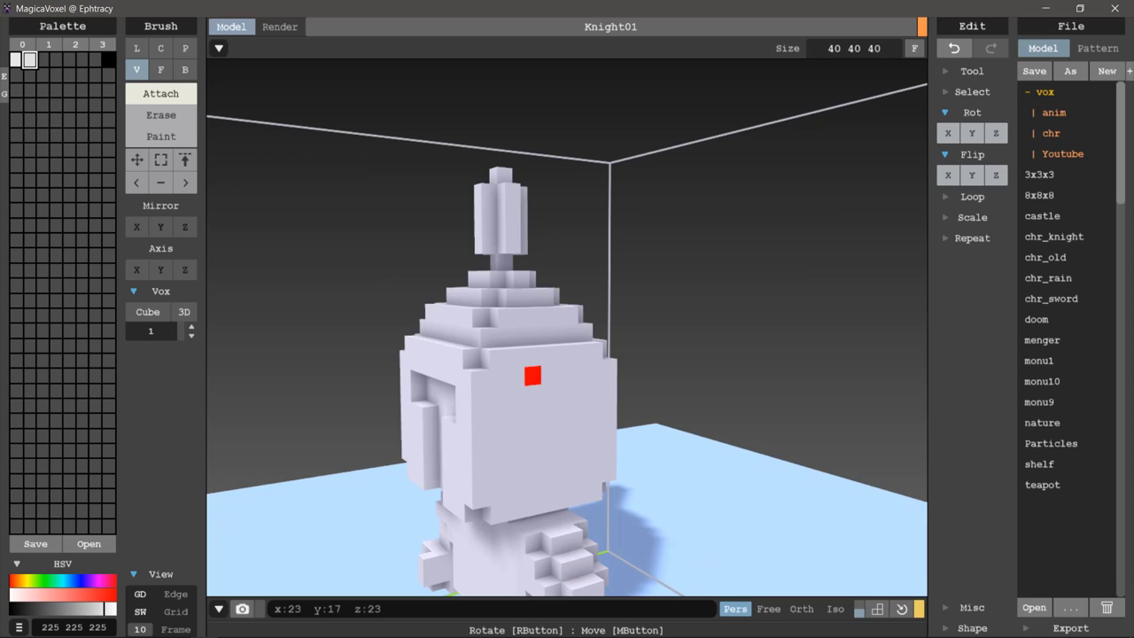
{"action": "left_click_drag", "start_coordinate": [533, 375], "coordinate": [564, 409]}
{"action": "key", "text": "ctrl+z"}
- Extrude the helmet's side plate into a long bar, then undo the extrusion
{"action": "key", "text": "b"}
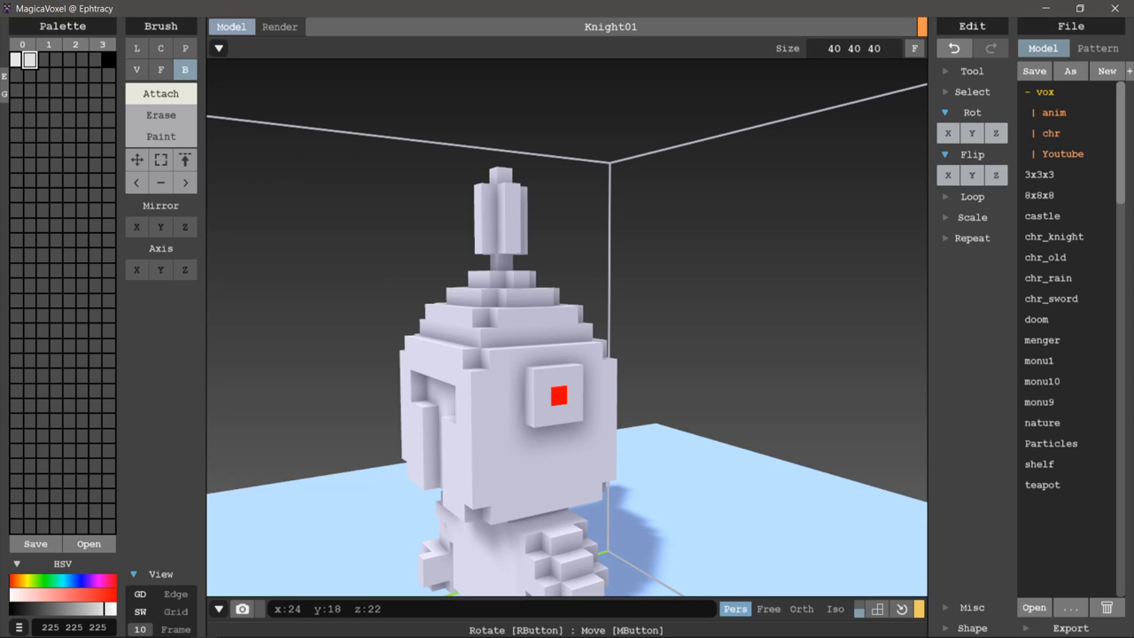
{"action": "mouse_move", "coordinate": [557, 399]}
{"action": "right_mouse_down"}
{"action": "mouse_move", "coordinate": [759, 400]}
{"action": "mouse_move", "coordinate": [518, 394]}
{"action": "mouse_move", "coordinate": [567, 428]}
{"action": "mouse_move", "coordinate": [626, 435]}
{"action": "mouse_move", "coordinate": [488, 402]}
{"action": "mouse_move", "coordinate": [494, 412]}
{"action": "right_mouse_up"}
{"action": "right_click_drag", "start_coordinate": [606, 390], "coordinate": [596, 408]}
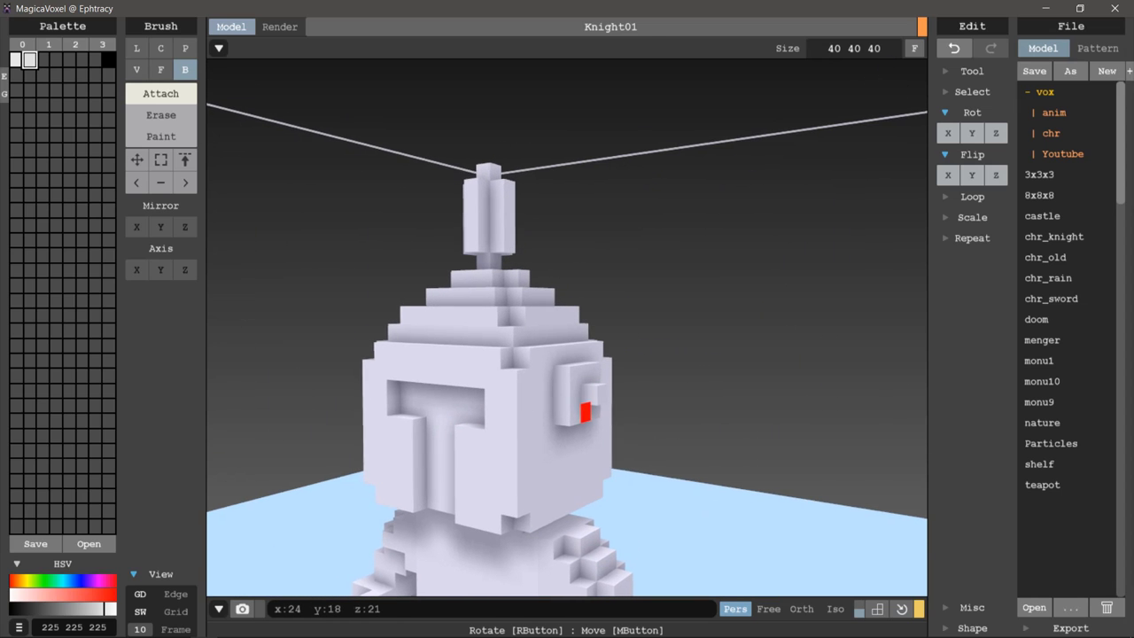
{"action": "key", "text": "f"}
{"action": "left_click_drag", "start_coordinate": [603, 394], "coordinate": [703, 420]}
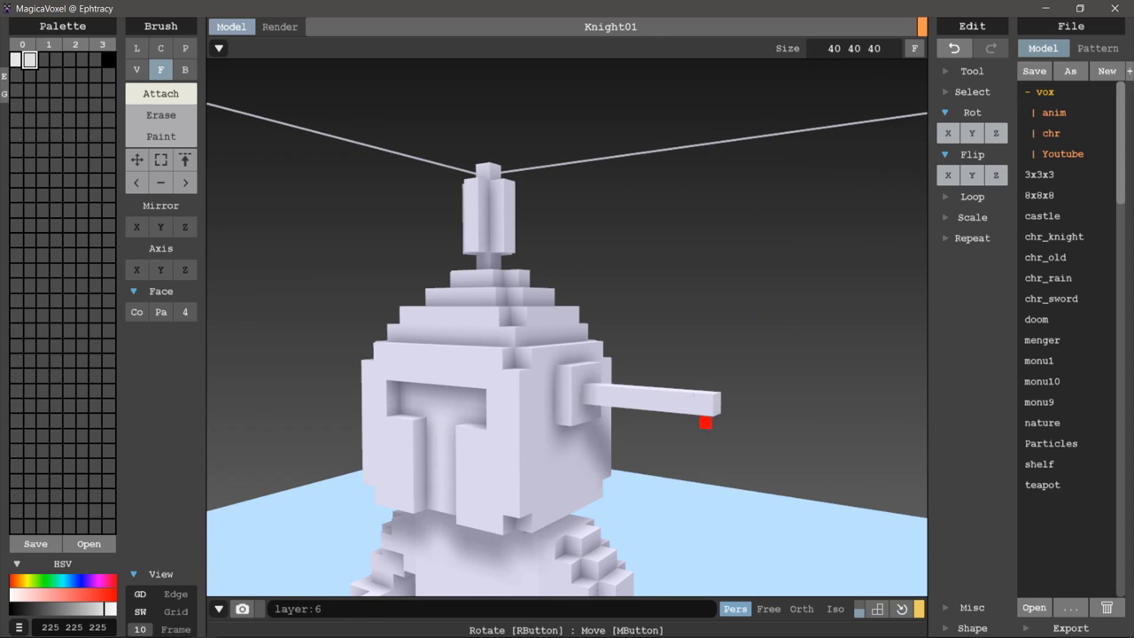
{"action": "mouse_move", "coordinate": [704, 420]}
{"action": "right_mouse_down"}
{"action": "mouse_move", "coordinate": [653, 410]}
{"action": "mouse_move", "coordinate": [683, 428]}
{"action": "mouse_move", "coordinate": [656, 426]}
{"action": "mouse_move", "coordinate": [689, 396]}
{"action": "mouse_move", "coordinate": [583, 382]}
{"action": "mouse_move", "coordinate": [658, 376]}
{"action": "right_mouse_up"}
{"action": "key", "text": "ctrl+z"}
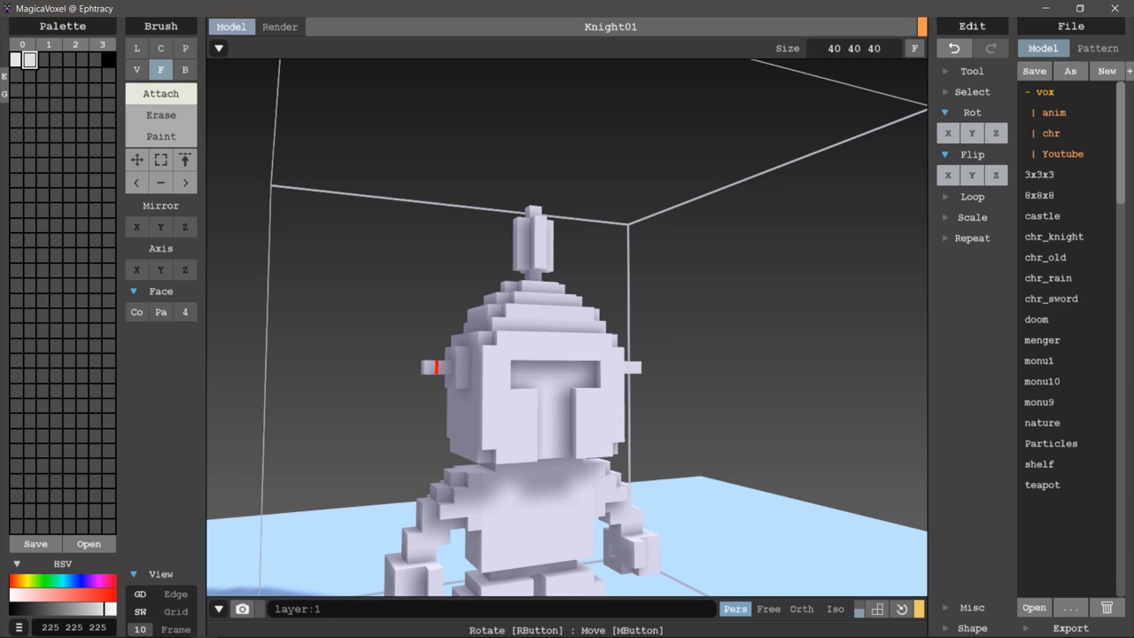
- Rect-select the end voxel of the right prong and view it from higher up
{"action": "right_click_drag", "start_coordinate": [422, 367], "coordinate": [383, 373]}
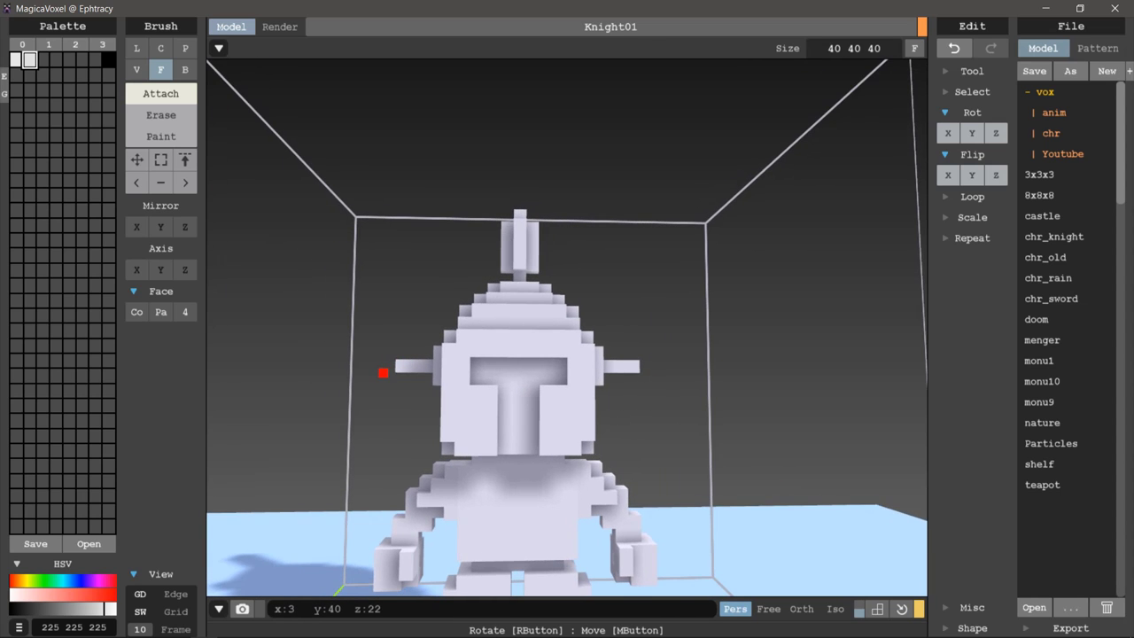
{"action": "scroll", "coordinate": [490, 434], "scroll_direction": "up", "scroll_amount": 2}
{"action": "key", "text": "m"}
{"action": "scroll", "coordinate": [490, 434], "scroll_direction": "up", "scroll_amount": 3}
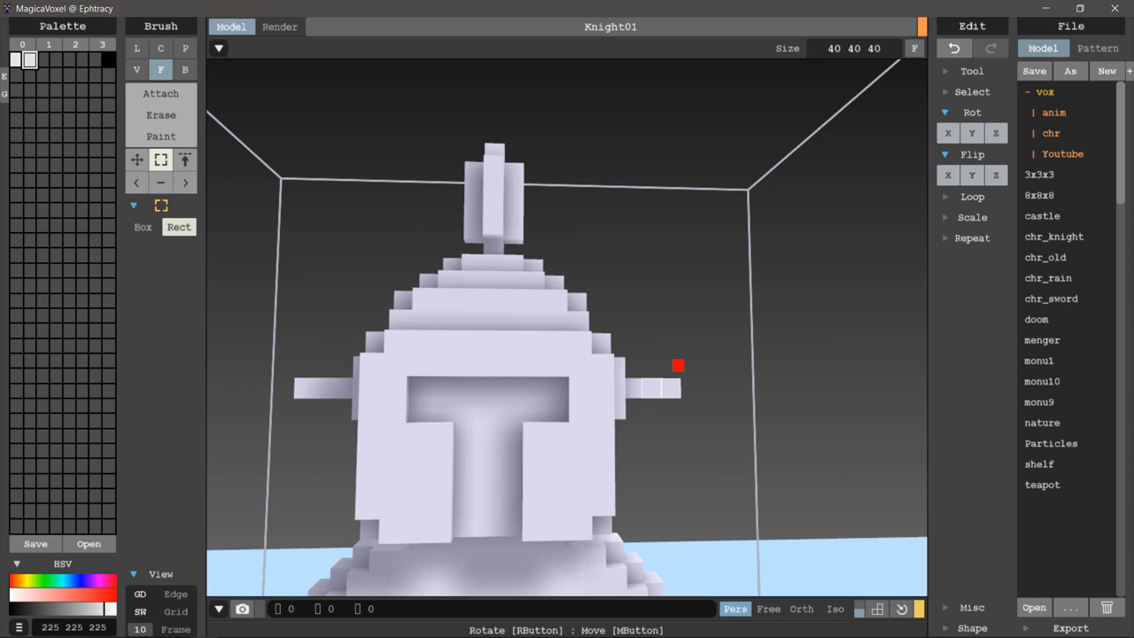
{"action": "left_click", "coordinate": [672, 367]}
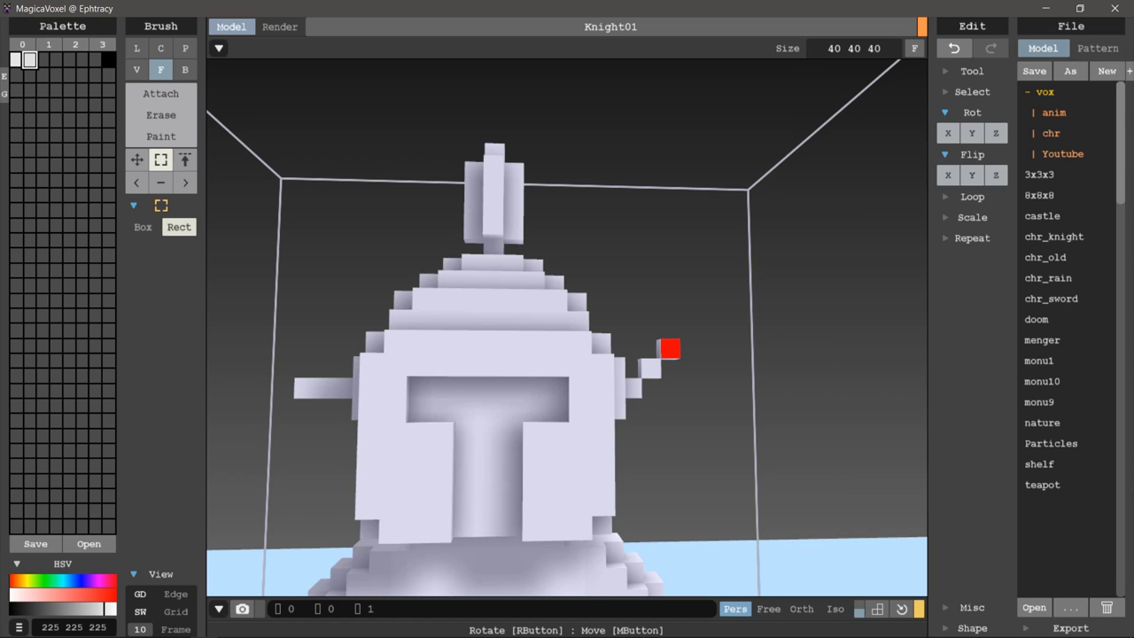
{"action": "scroll", "coordinate": [567, 328], "scroll_direction": "down", "scroll_amount": 3}
{"action": "right_click_drag", "start_coordinate": [567, 327], "coordinate": [532, 328]}
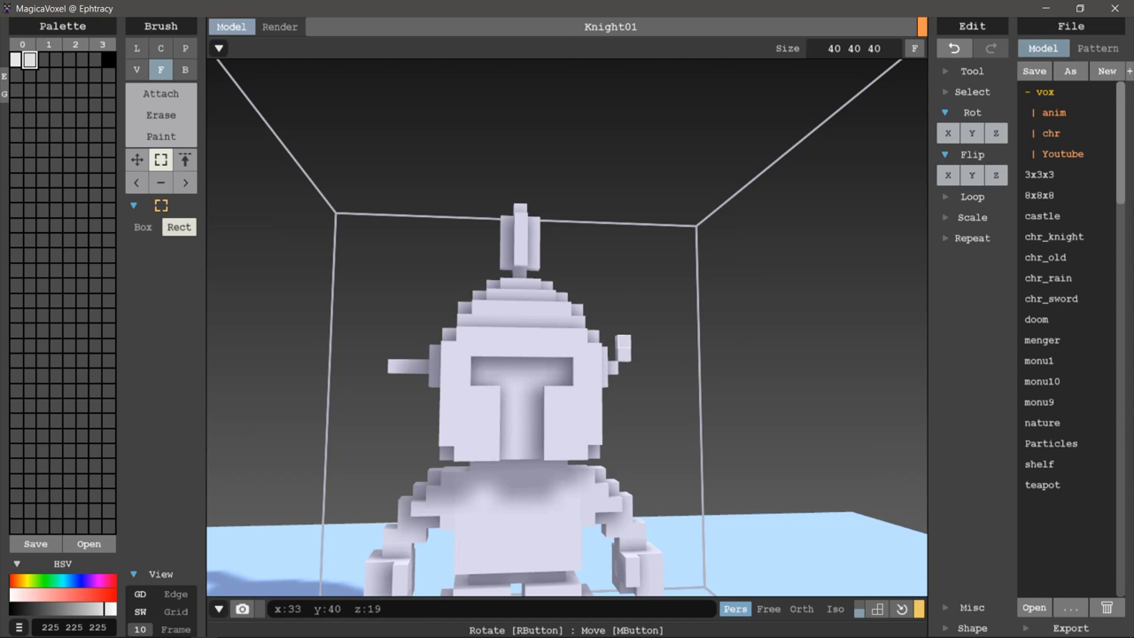
{"action": "right_click_drag", "start_coordinate": [567, 328], "coordinate": [532, 328]}
{"action": "scroll", "coordinate": [567, 328], "scroll_direction": "up", "scroll_amount": 2}
{"action": "scroll", "coordinate": [567, 328], "scroll_direction": "down", "scroll_amount": 3}
{"action": "scroll", "coordinate": [567, 327], "scroll_direction": "up", "scroll_amount": 3}
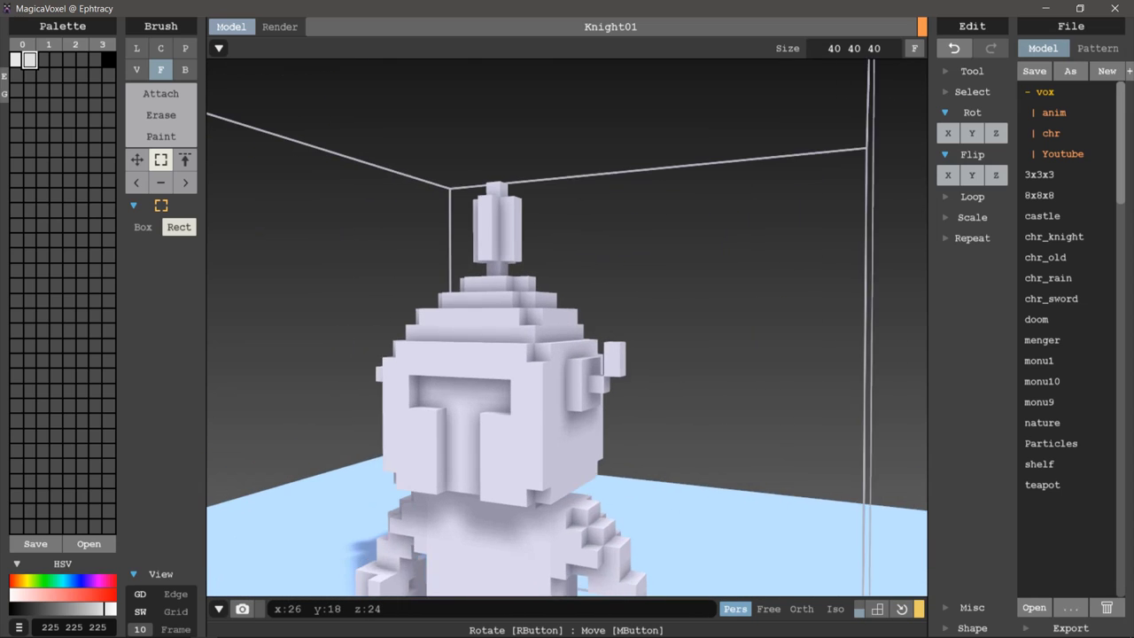
{"action": "scroll", "coordinate": [567, 328], "scroll_direction": "up", "scroll_amount": 2}
- Undo the raised prong tip and re-extrude the right prong into a longer bar
{"action": "key", "text": "ctrl+z"}
{"action": "key", "text": "ctrl+z"}
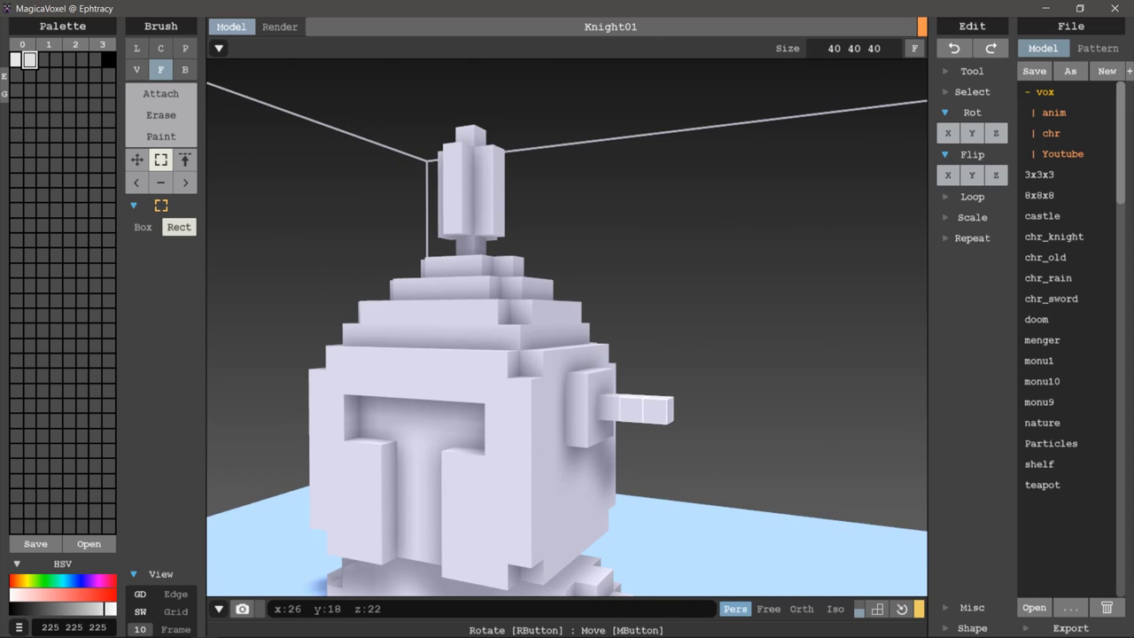
{"action": "right_click_drag", "start_coordinate": [567, 328], "coordinate": [523, 327]}
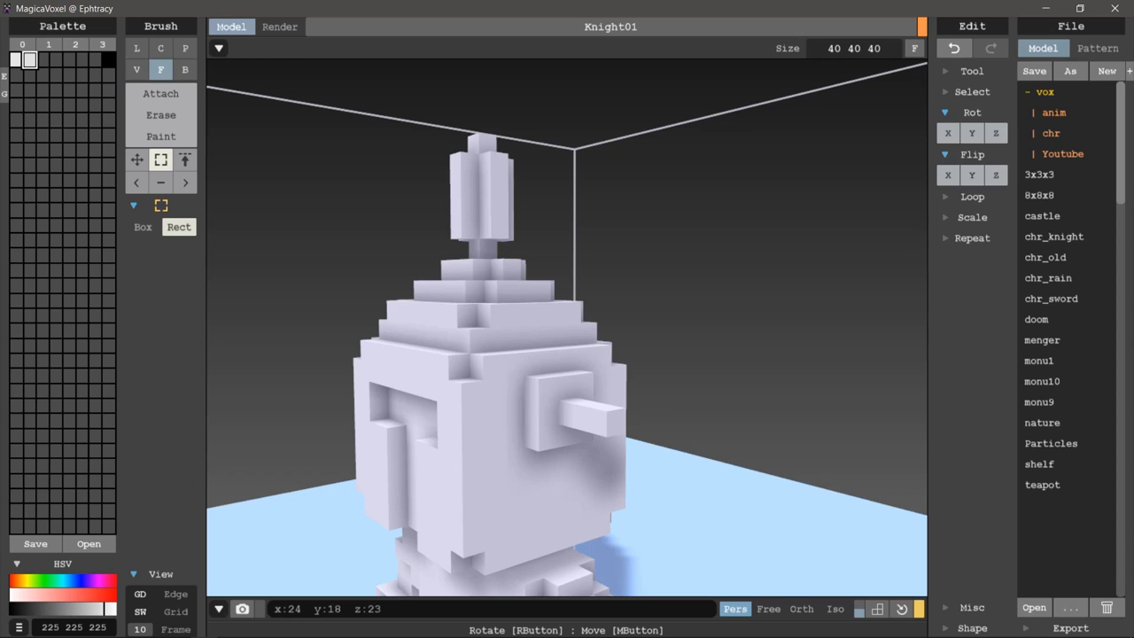
{"action": "key", "text": "a"}
{"action": "left_click_drag", "start_coordinate": [576, 386], "coordinate": [654, 404]}
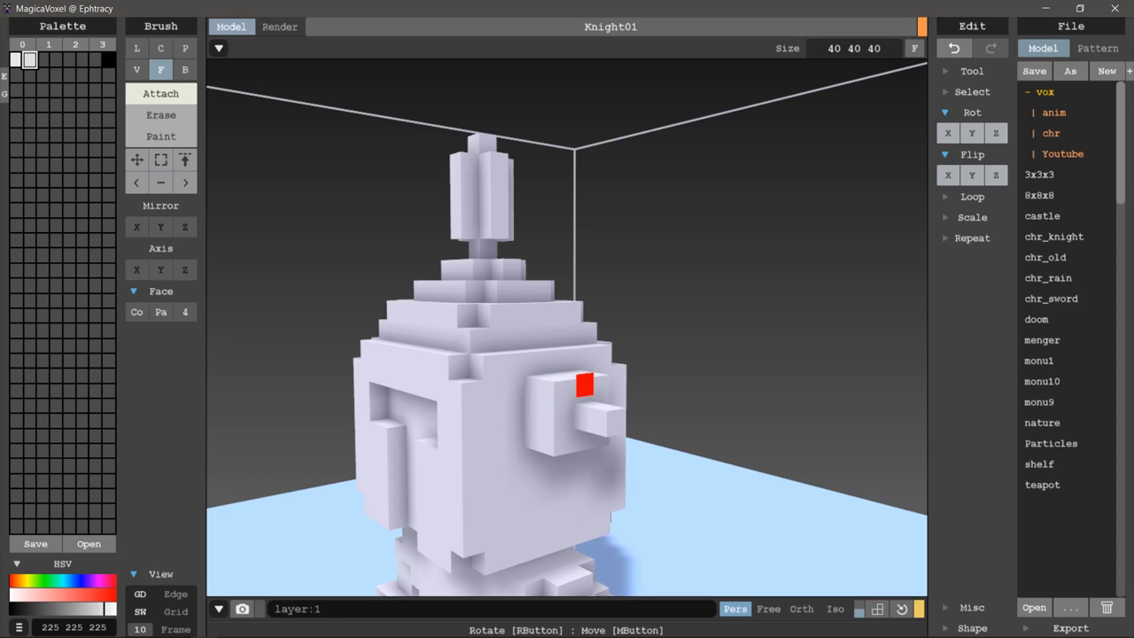
{"action": "key", "text": "ctrl+z"}
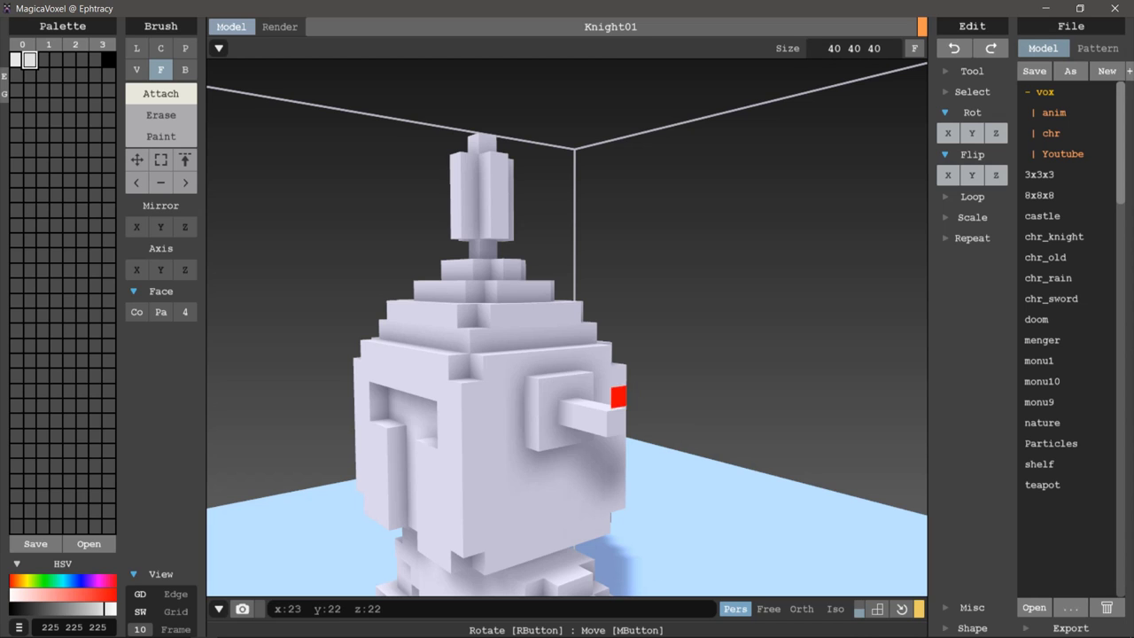
{"action": "left_click_drag", "start_coordinate": [600, 398], "coordinate": [633, 393]}
{"action": "right_click_drag", "start_coordinate": [633, 395], "coordinate": [725, 383]}
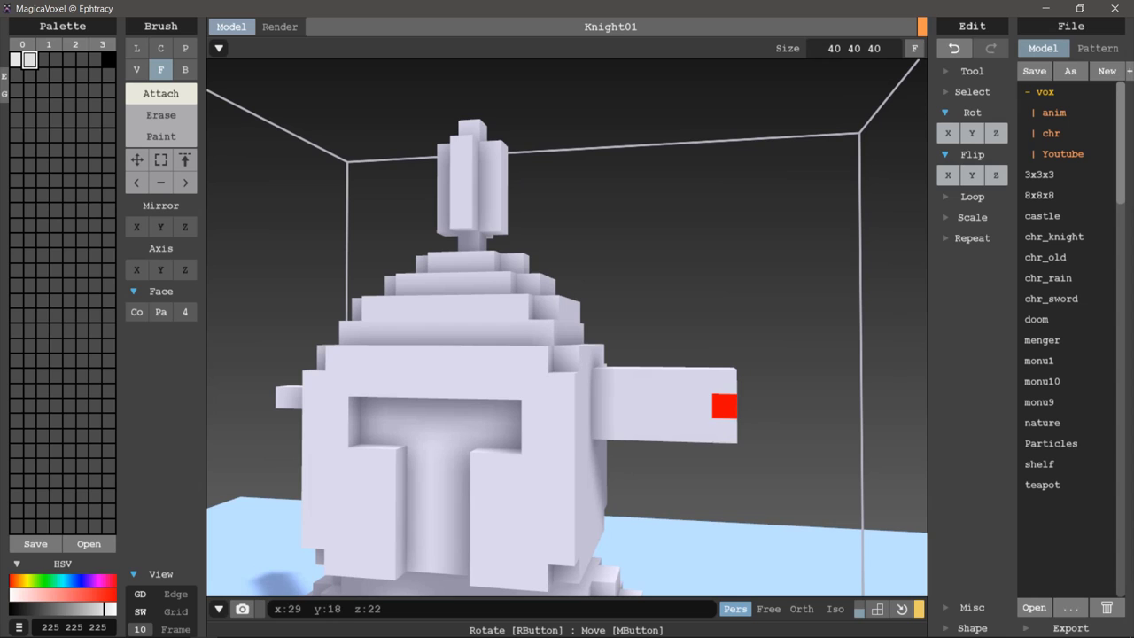
- Rect-select a block at the bar's end, raise it two voxels, then lower it one
{"action": "key", "text": "b"}
{"action": "mouse_move", "coordinate": [725, 382]}
{"action": "right_mouse_down"}
{"action": "mouse_move", "coordinate": [718, 410]}
{"action": "mouse_move", "coordinate": [612, 402]}
{"action": "right_mouse_up"}
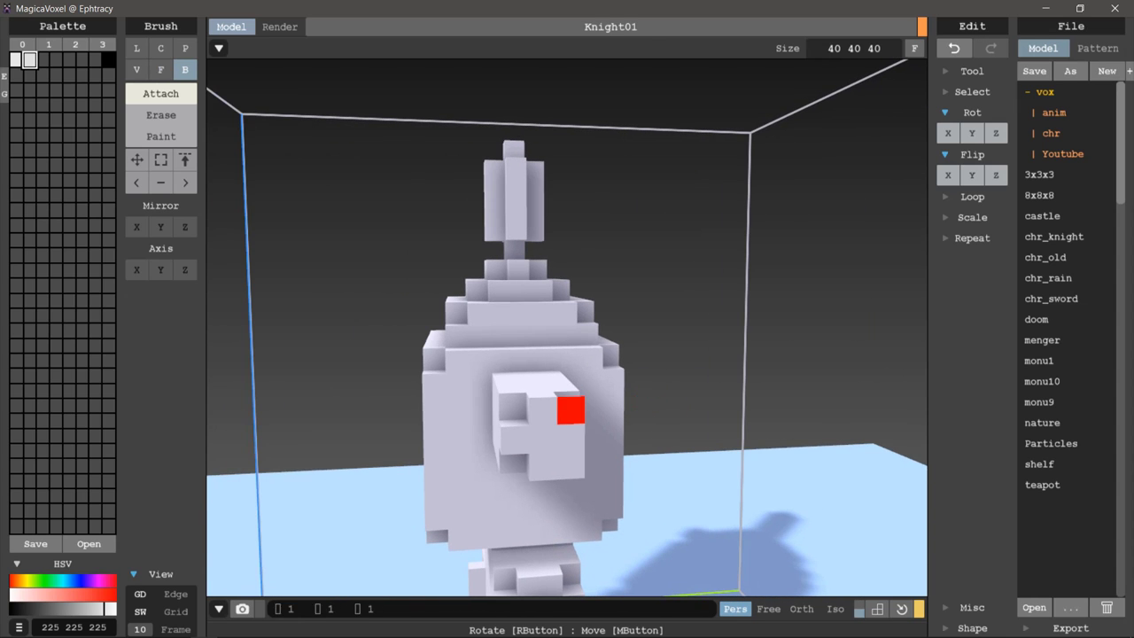
{"action": "mouse_move", "coordinate": [591, 467]}
{"action": "right_mouse_down"}
{"action": "mouse_move", "coordinate": [645, 435]}
{"action": "mouse_move", "coordinate": [701, 483]}
{"action": "mouse_move", "coordinate": [754, 473]}
{"action": "right_mouse_up"}
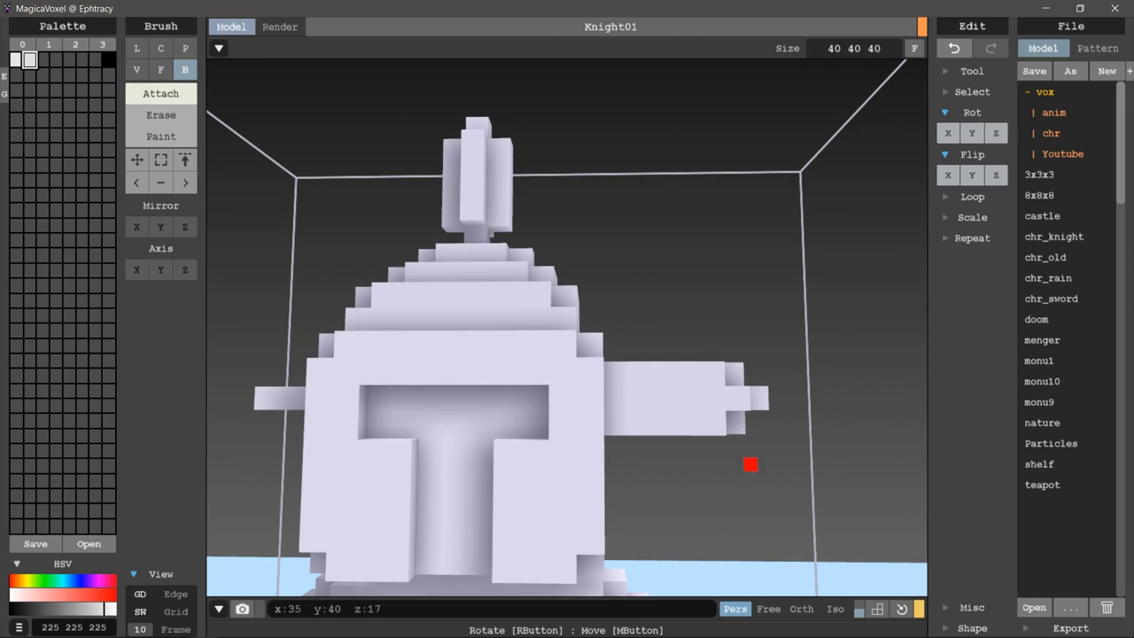
{"action": "key", "text": "m"}
{"action": "mouse_move", "coordinate": [781, 335]}
{"action": "left_mouse_down"}
{"action": "mouse_move", "coordinate": [689, 466]}
{"action": "mouse_move", "coordinate": [652, 435]}
{"action": "left_mouse_up"}
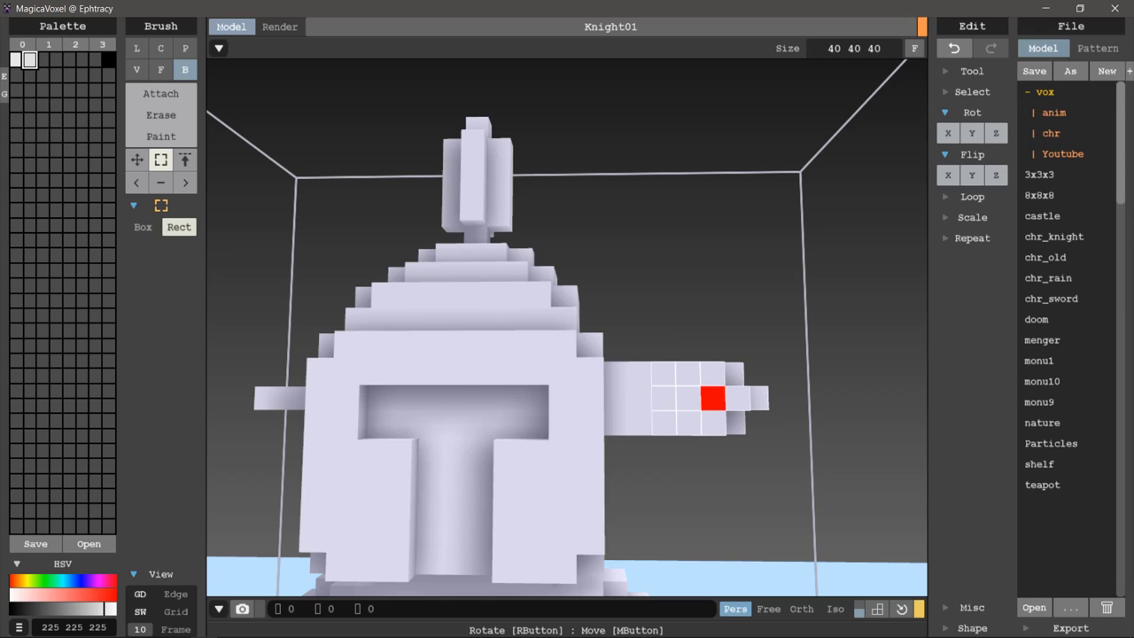
{"action": "key", "text": "Up"}
{"action": "key", "text": "ctrl+z"}
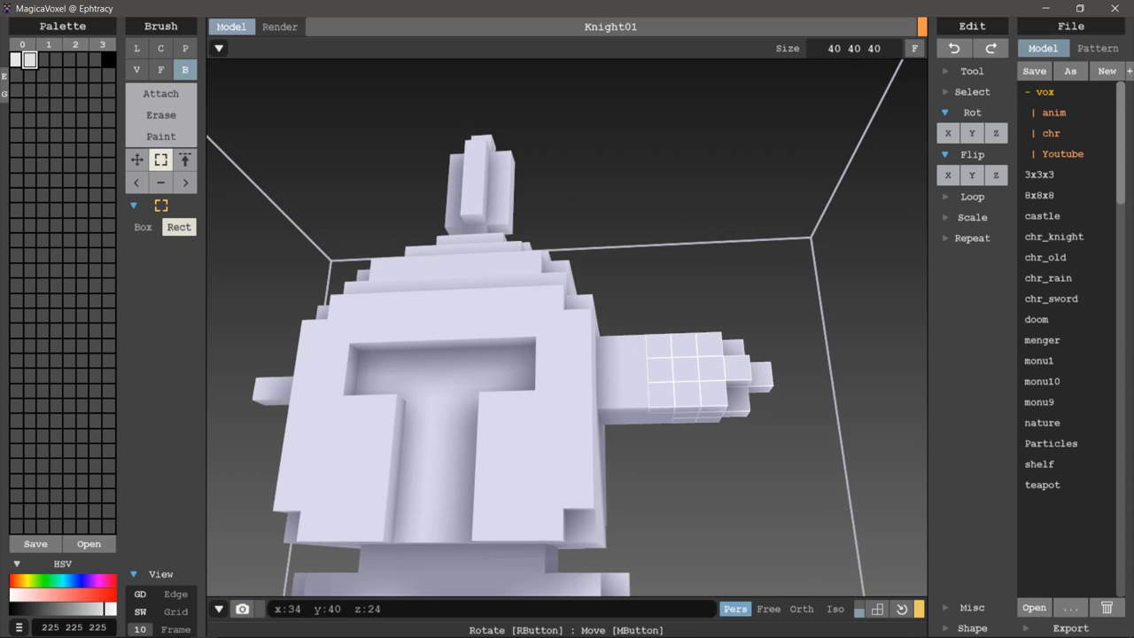
{"action": "right_click_drag", "start_coordinate": [712, 373], "coordinate": [794, 320]}
{"action": "mouse_move", "coordinate": [794, 320]}
{"action": "left_mouse_down"}
{"action": "mouse_move", "coordinate": [682, 489]}
{"action": "mouse_move", "coordinate": [652, 460]}
{"action": "left_mouse_up"}
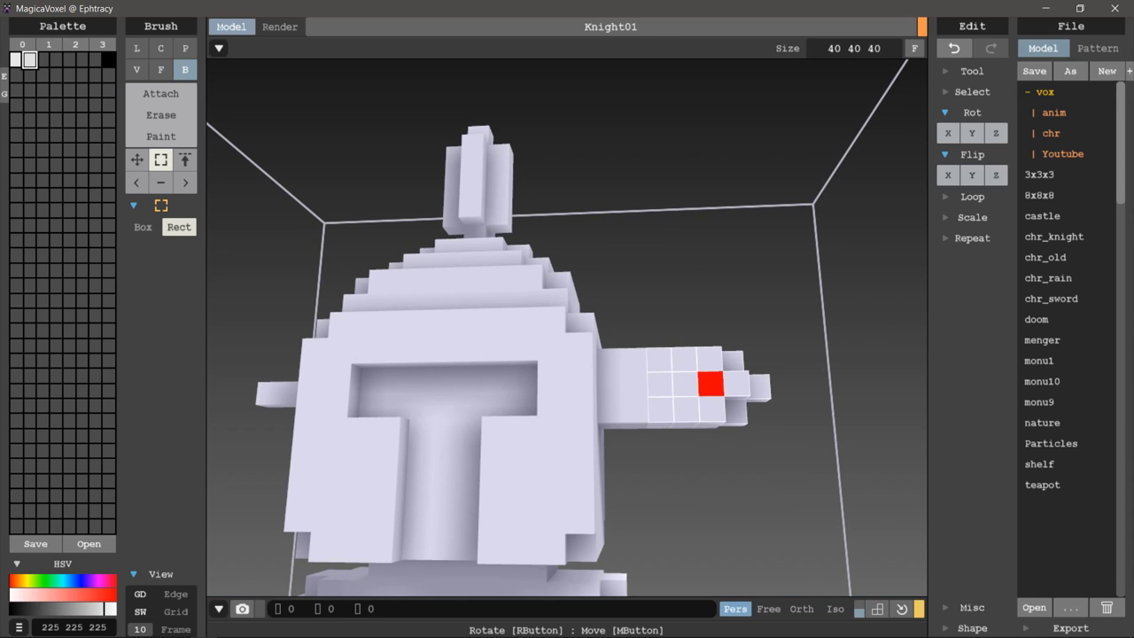
{"action": "key", "text": "Up"}
{"action": "key", "text": "Up"}
{"action": "key", "text": "Down"}
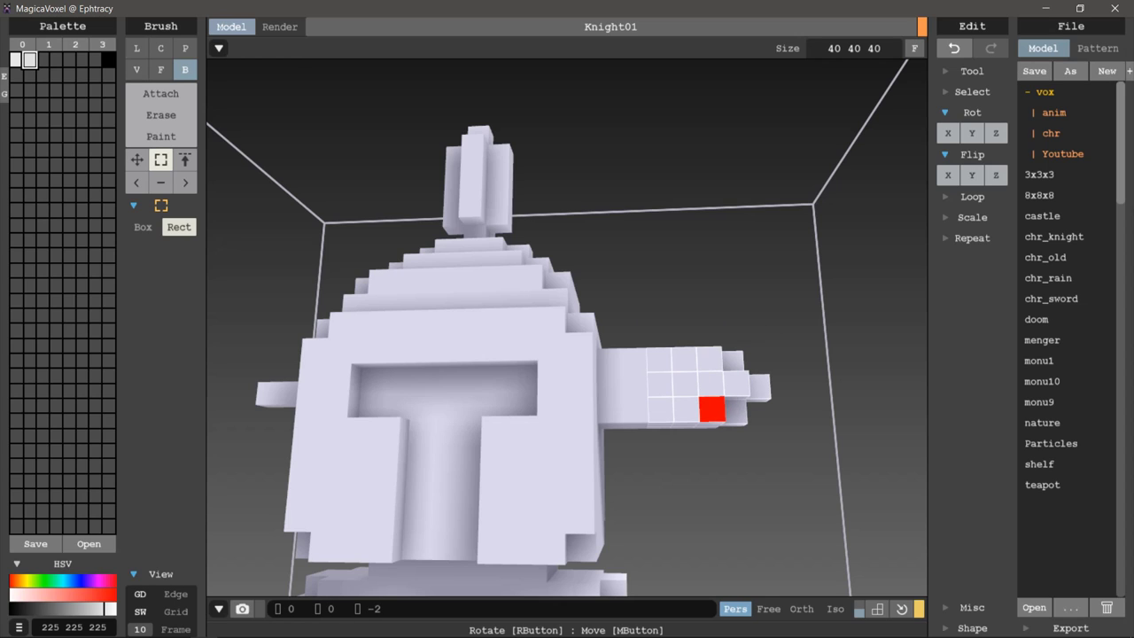
- Select the voxels at the bar's tip and review the knight from higher angles
{"action": "left_click_drag", "start_coordinate": [780, 285], "coordinate": [716, 438]}
{"action": "scroll", "coordinate": [735, 358], "scroll_direction": "down", "scroll_amount": 5}
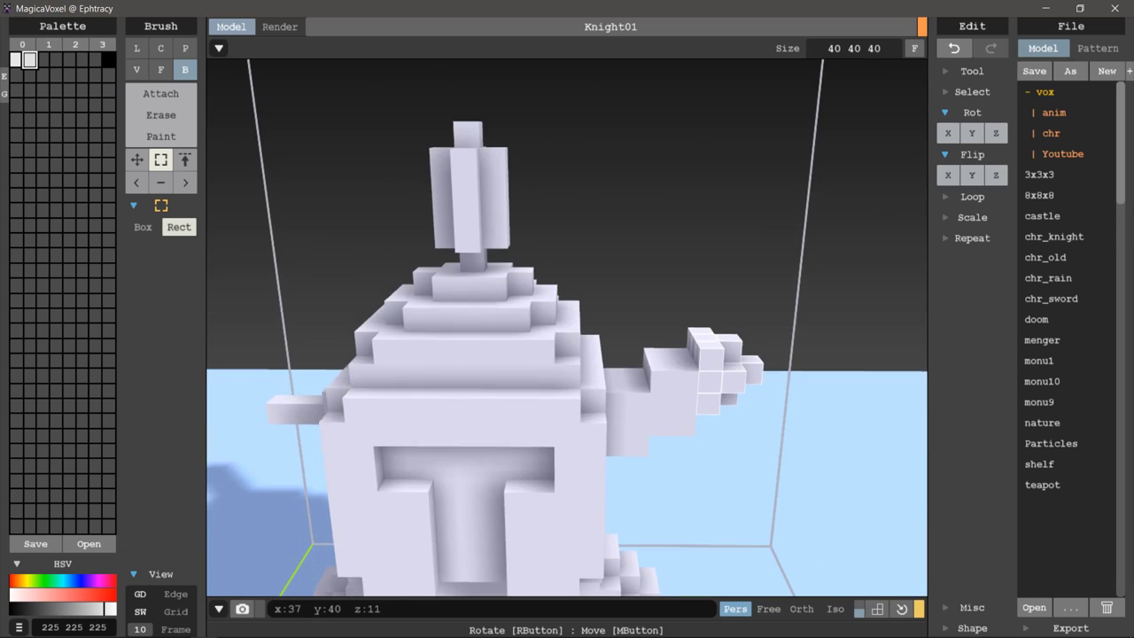
{"action": "right_click_drag", "start_coordinate": [735, 358], "coordinate": [612, 364]}
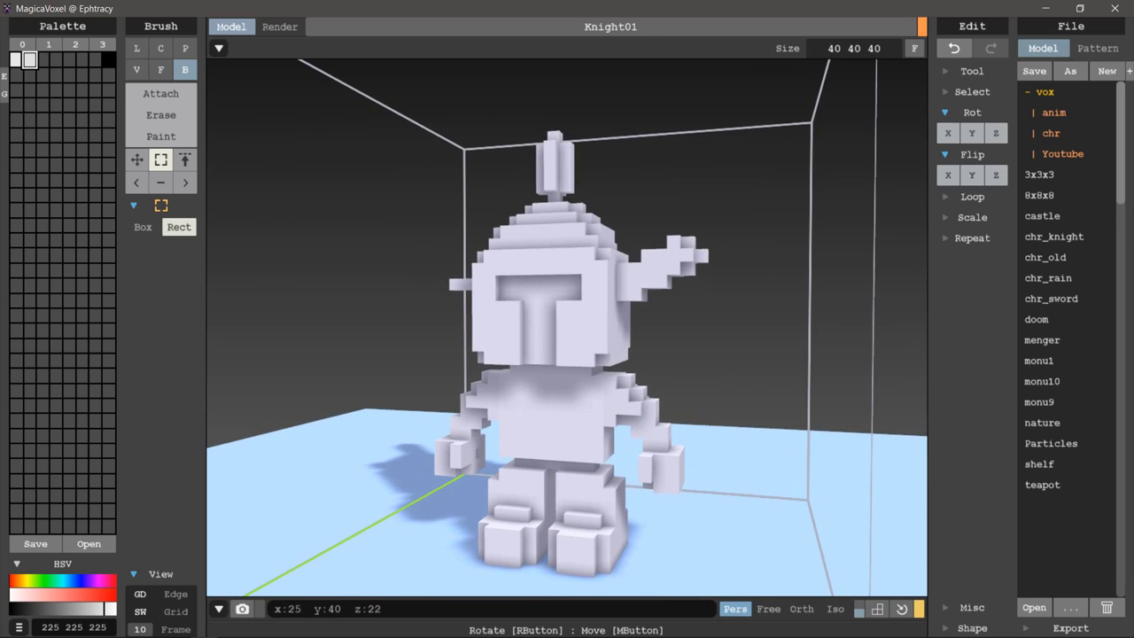
{"action": "scroll", "coordinate": [611, 363], "scroll_direction": "up", "scroll_amount": 2}
{"action": "scroll", "coordinate": [611, 364], "scroll_direction": "up", "scroll_amount": 2}
{"action": "scroll", "coordinate": [611, 363], "scroll_direction": "up", "scroll_amount": 2}
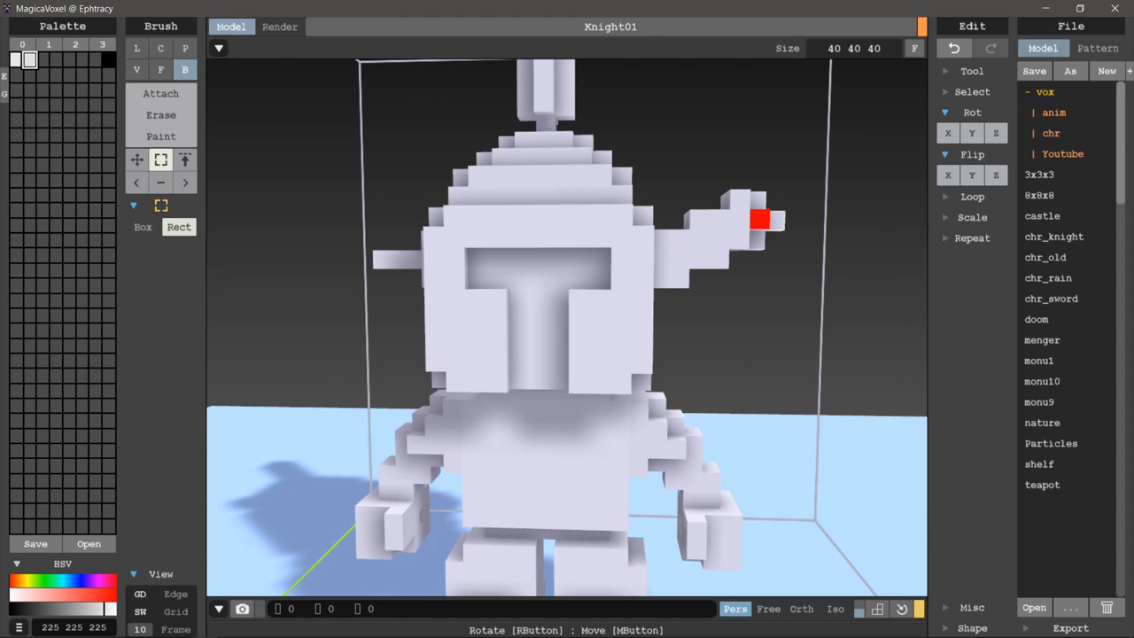
{"action": "right_click_drag", "start_coordinate": [759, 200], "coordinate": [700, 222]}
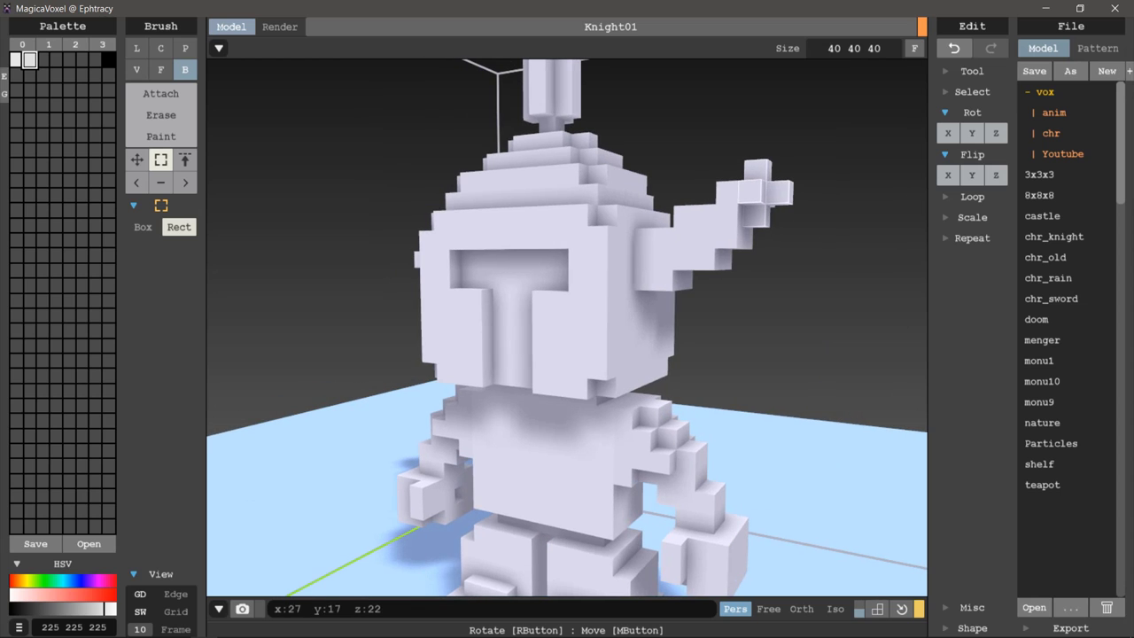
{"action": "scroll", "coordinate": [567, 328], "scroll_direction": "down", "scroll_amount": 2}
{"action": "scroll", "coordinate": [567, 328], "scroll_direction": "down", "scroll_amount": 2}
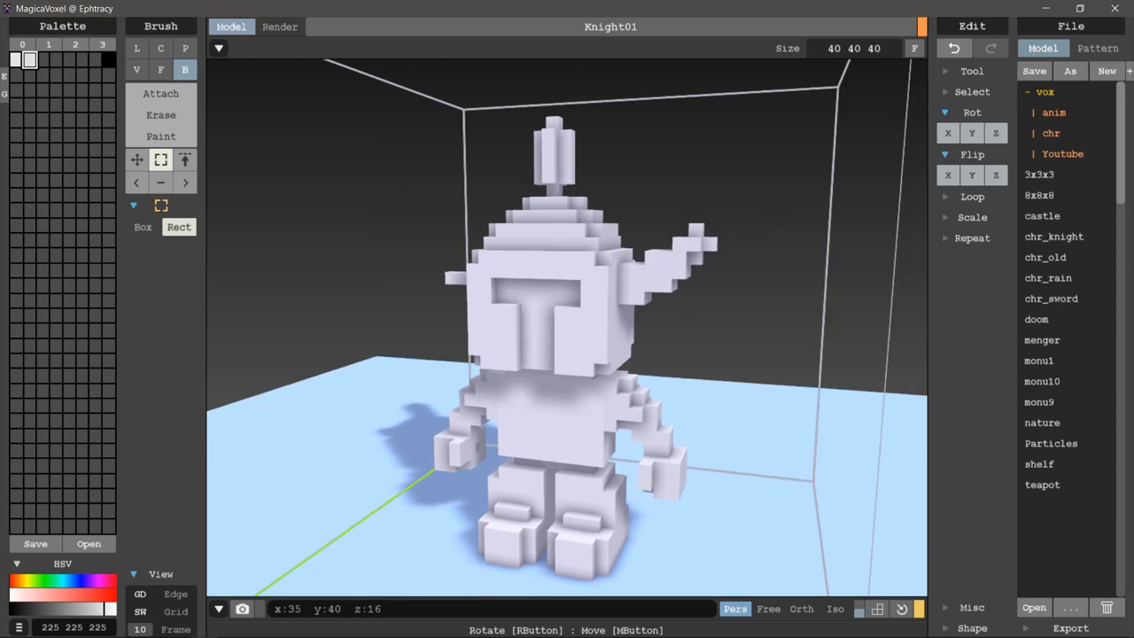
{"action": "scroll", "coordinate": [567, 328], "scroll_direction": "down", "scroll_amount": 2}
{"action": "scroll", "coordinate": [567, 328], "scroll_direction": "down", "scroll_amount": 2}
{"action": "right_click_drag", "start_coordinate": [620, 354], "coordinate": [549, 362]}
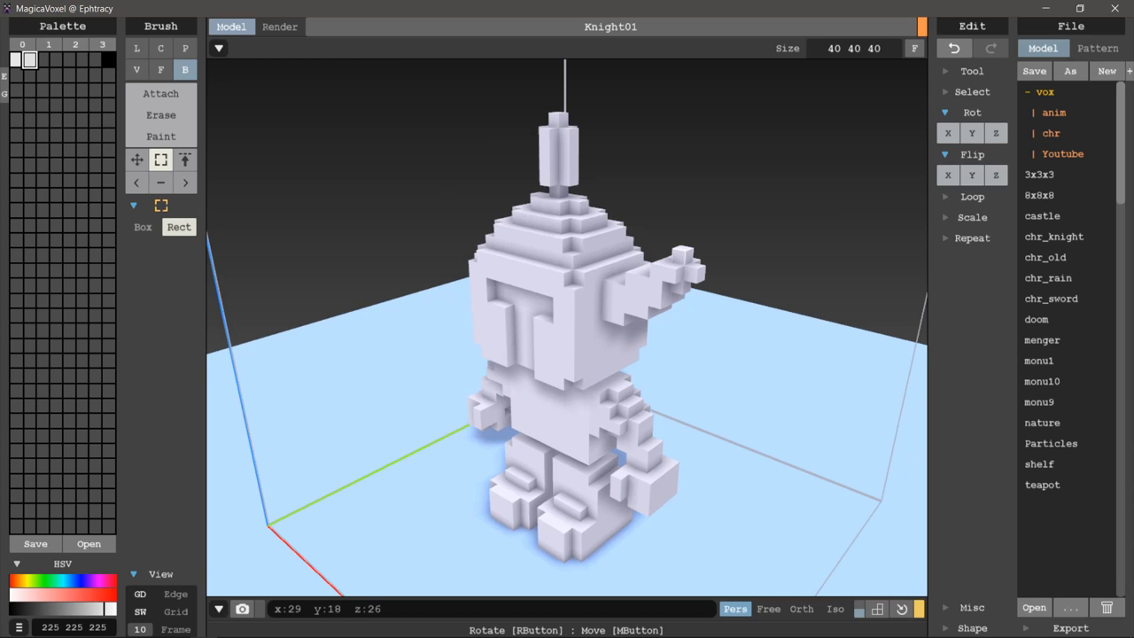
- Select the right side prong and shift it one voxel left toward the helmet
{"action": "scroll", "coordinate": [687, 257], "scroll_direction": "up", "scroll_amount": 2}
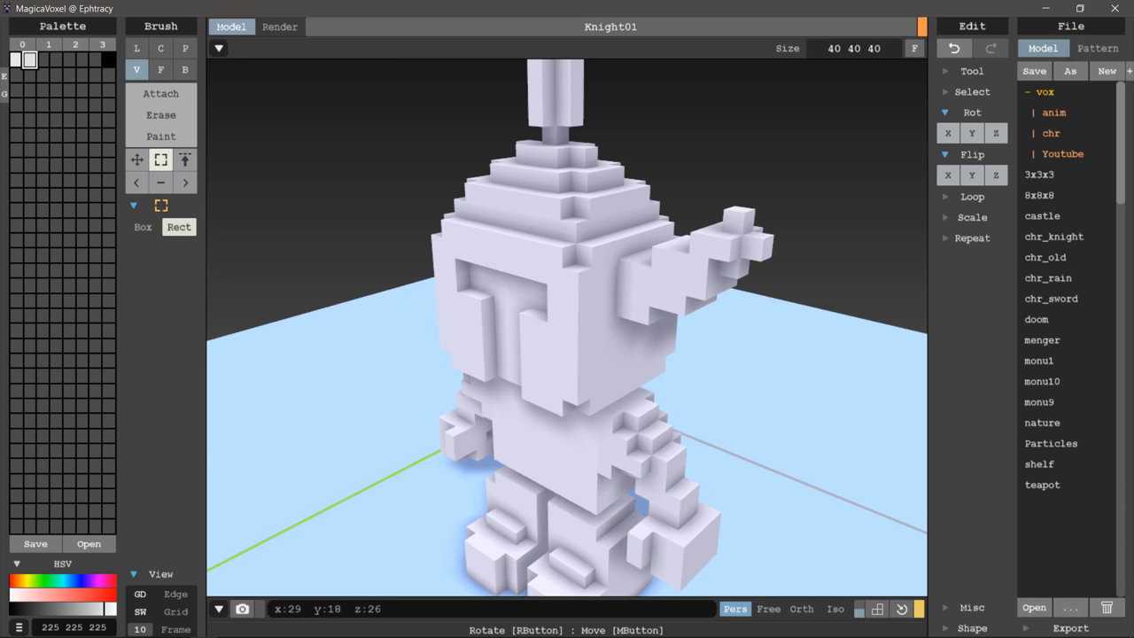
{"action": "key", "text": "a"}
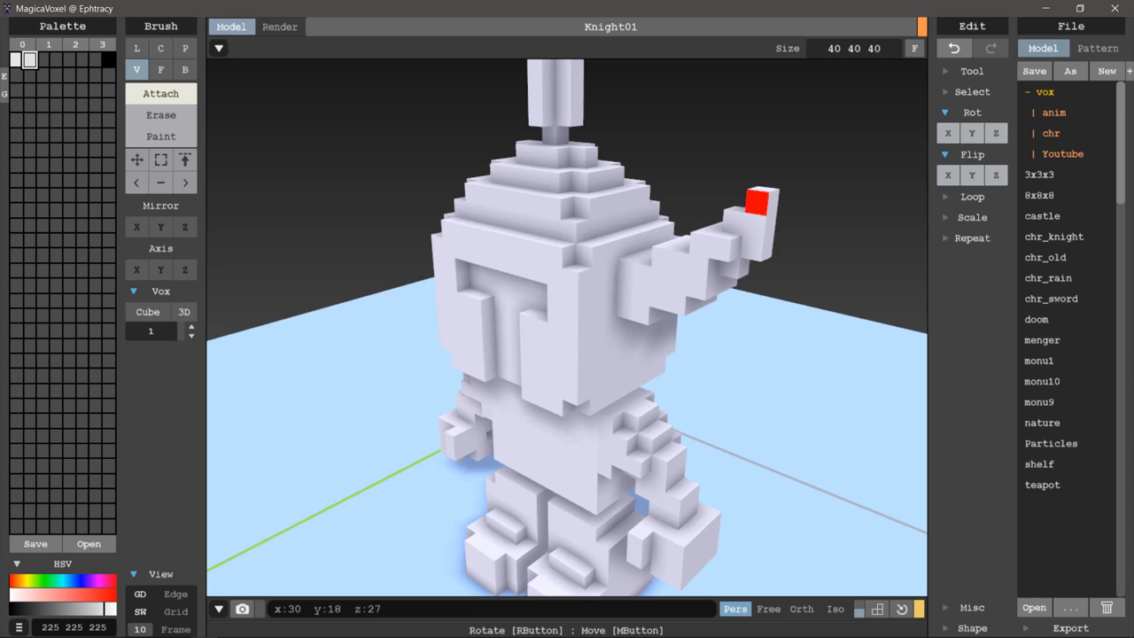
{"action": "right_click_drag", "start_coordinate": [756, 202], "coordinate": [813, 221]}
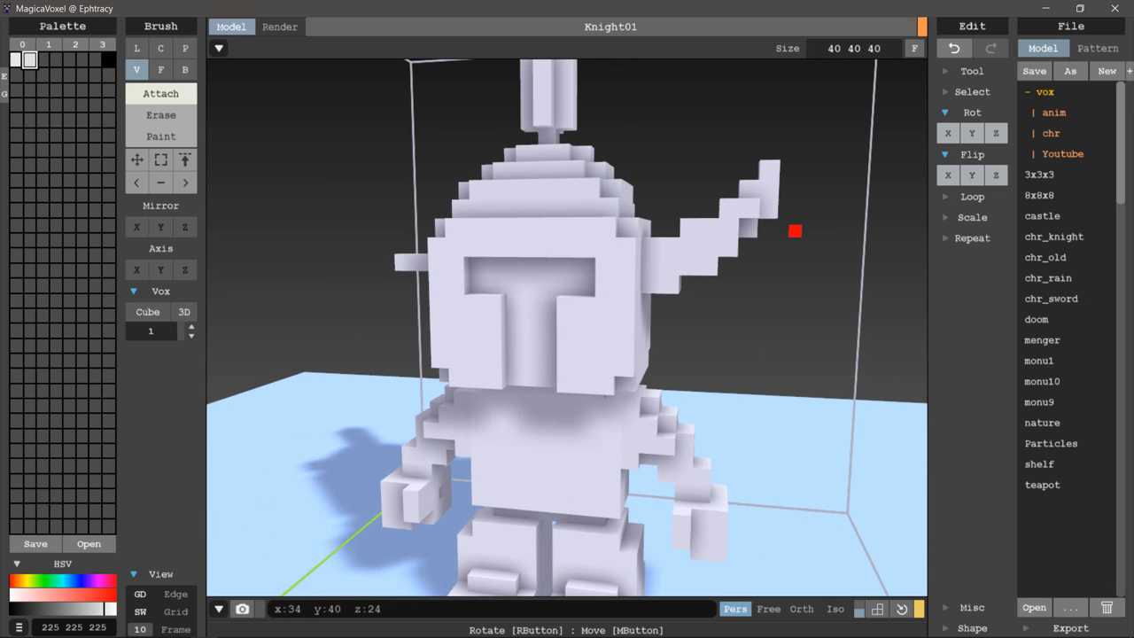
{"action": "key", "text": "s"}
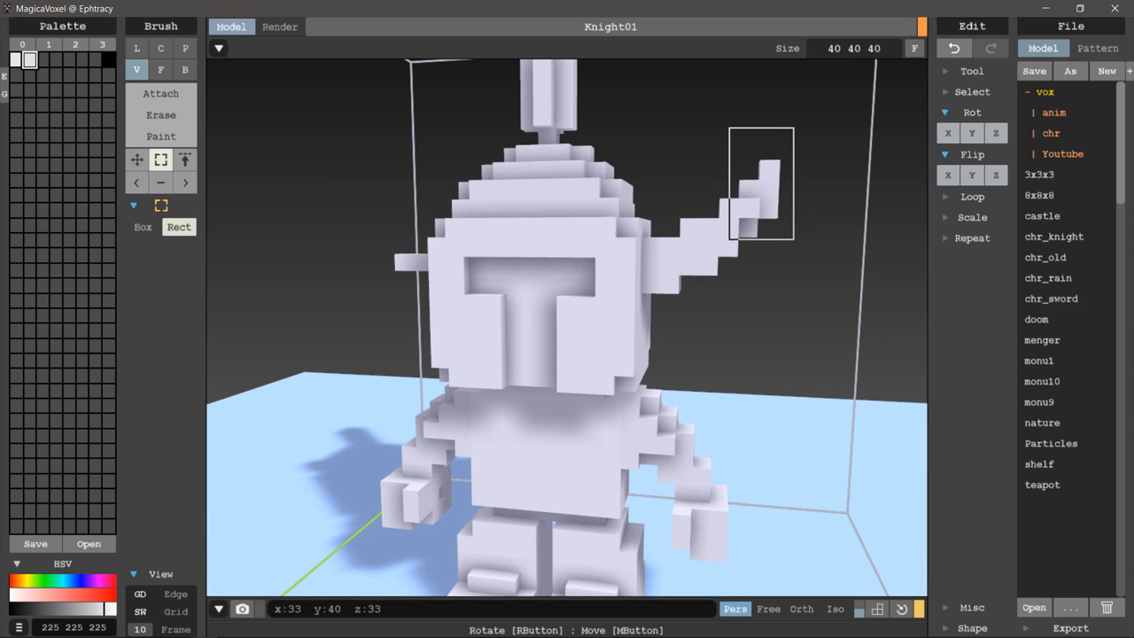
{"action": "left_click_drag", "start_coordinate": [729, 127], "coordinate": [794, 239]}
{"action": "key", "text": "Left"}
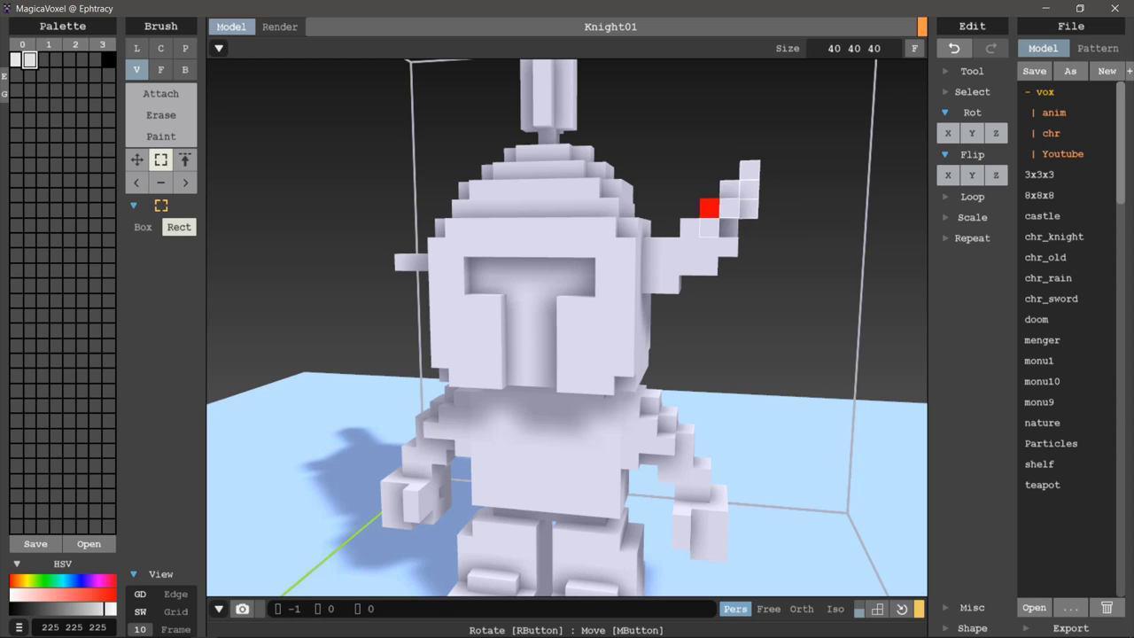
{"action": "mouse_move", "coordinate": [709, 207]}
{"action": "right_mouse_down"}
{"action": "mouse_move", "coordinate": [700, 212]}
{"action": "mouse_move", "coordinate": [724, 241]}
{"action": "mouse_move", "coordinate": [608, 227]}
{"action": "mouse_move", "coordinate": [572, 258]}
{"action": "mouse_move", "coordinate": [412, 242]}
{"action": "mouse_move", "coordinate": [511, 256]}
{"action": "mouse_move", "coordinate": [691, 245]}
{"action": "mouse_move", "coordinate": [798, 215]}
{"action": "mouse_move", "coordinate": [785, 246]}
{"action": "mouse_move", "coordinate": [728, 223]}
{"action": "right_mouse_up"}
- Undo the last change, reselect the prong and nudge it one voxel left again
{"action": "key", "text": "a"}
{"action": "mouse_move", "coordinate": [722, 312]}
{"action": "right_mouse_down"}
{"action": "mouse_move", "coordinate": [782, 296]}
{"action": "mouse_move", "coordinate": [708, 262]}
{"action": "right_mouse_up"}
{"action": "key", "text": "ctrl+z"}
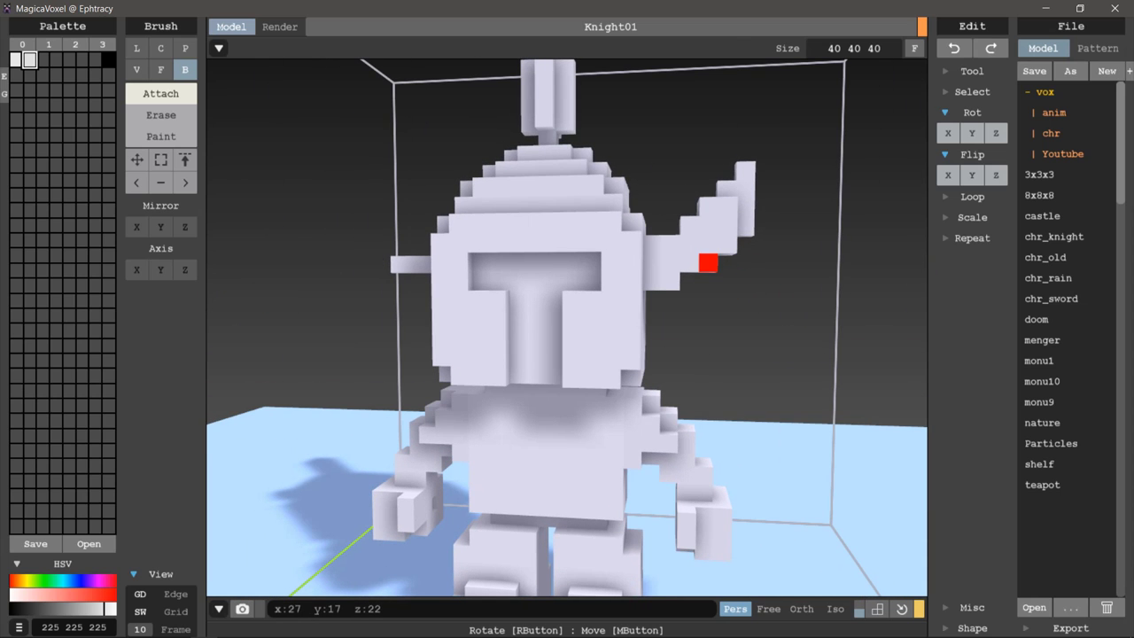
{"action": "key", "text": "s"}
{"action": "mouse_move", "coordinate": [796, 132]}
{"action": "left_mouse_down"}
{"action": "mouse_move", "coordinate": [730, 265]}
{"action": "mouse_move", "coordinate": [688, 305]}
{"action": "left_mouse_up"}
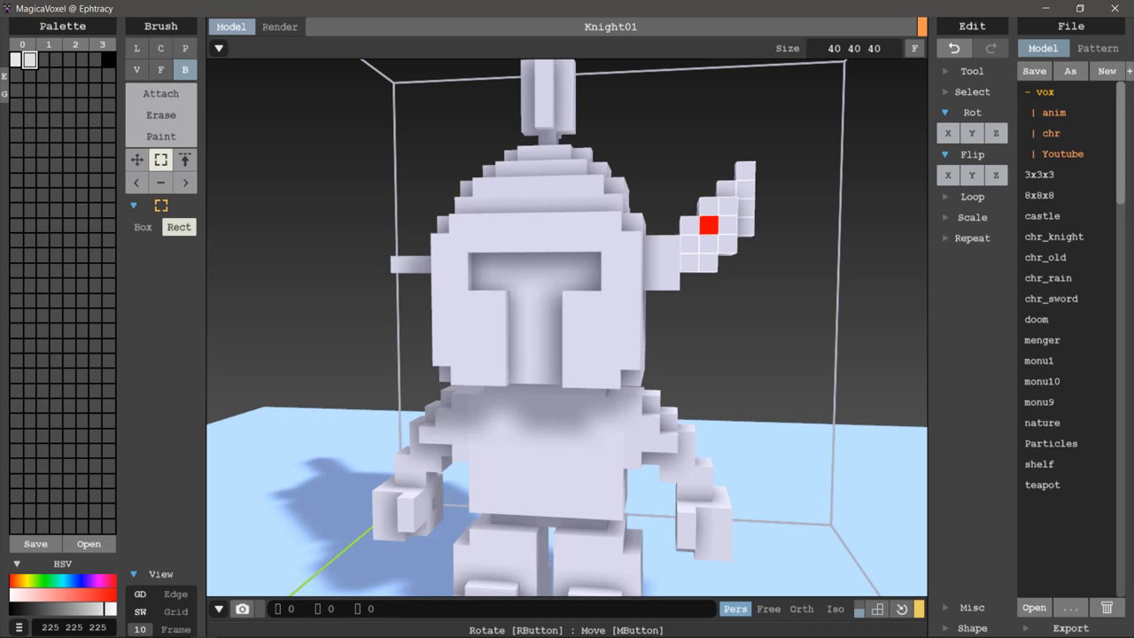
{"action": "key", "text": "Left"}
- Undo and redo the nudge, then reselect the prong and move it one voxel closer
{"action": "scroll", "coordinate": [567, 328], "scroll_direction": "down", "scroll_amount": 3}
{"action": "scroll", "coordinate": [567, 328], "scroll_direction": "down", "scroll_amount": 3}
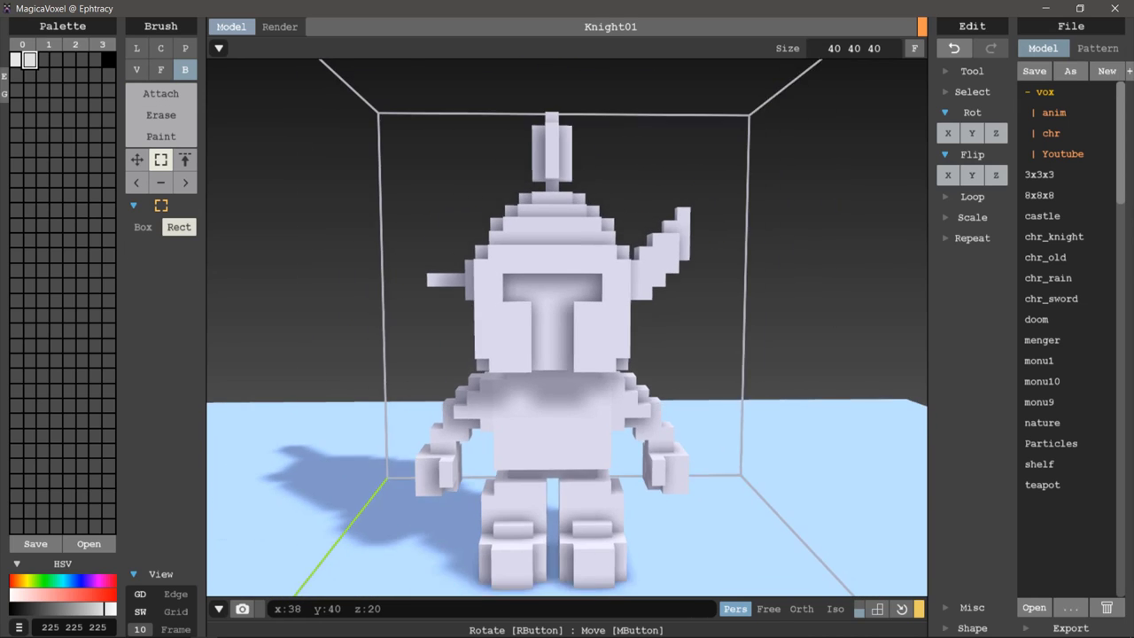
{"action": "right_click_drag", "start_coordinate": [567, 328], "coordinate": [620, 319]}
{"action": "key", "text": "ctrl+z"}
{"action": "right_click_drag", "start_coordinate": [620, 196], "coordinate": [704, 195]}
{"action": "key", "text": "ctrl+y"}
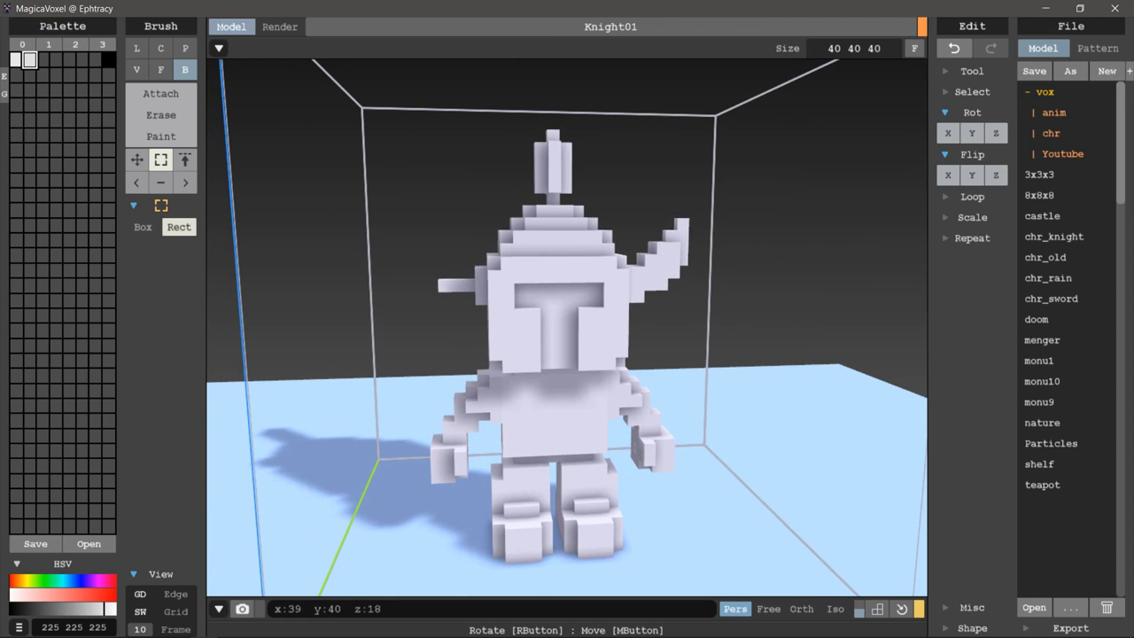
{"action": "left_click_drag", "start_coordinate": [705, 192], "coordinate": [655, 256]}
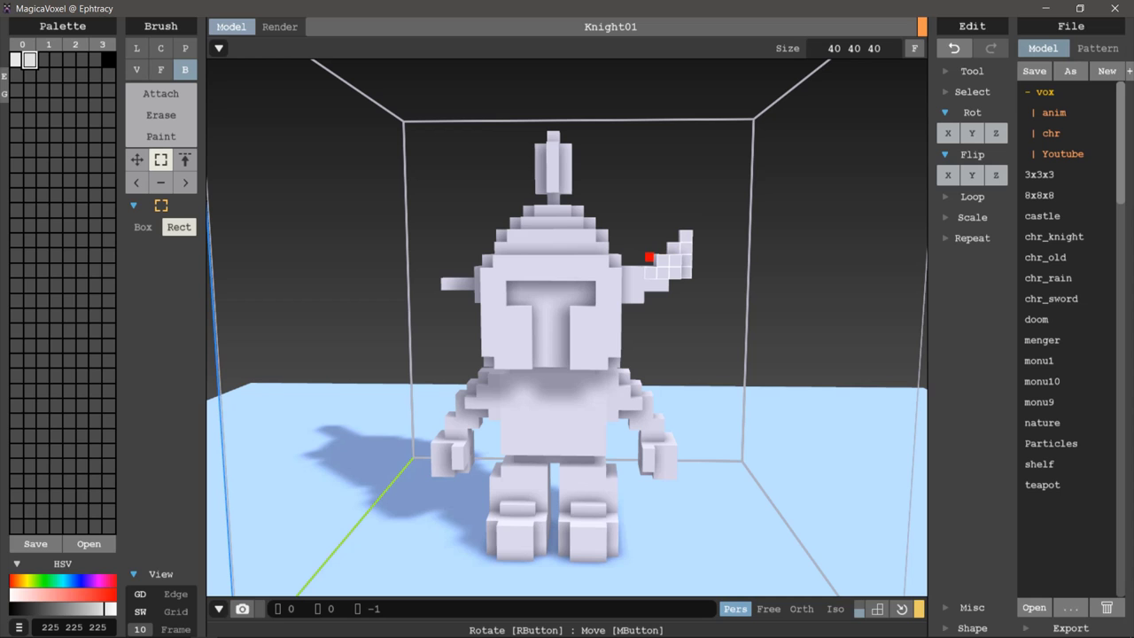
{"action": "left_click_drag", "start_coordinate": [650, 272], "coordinate": [639, 271]}
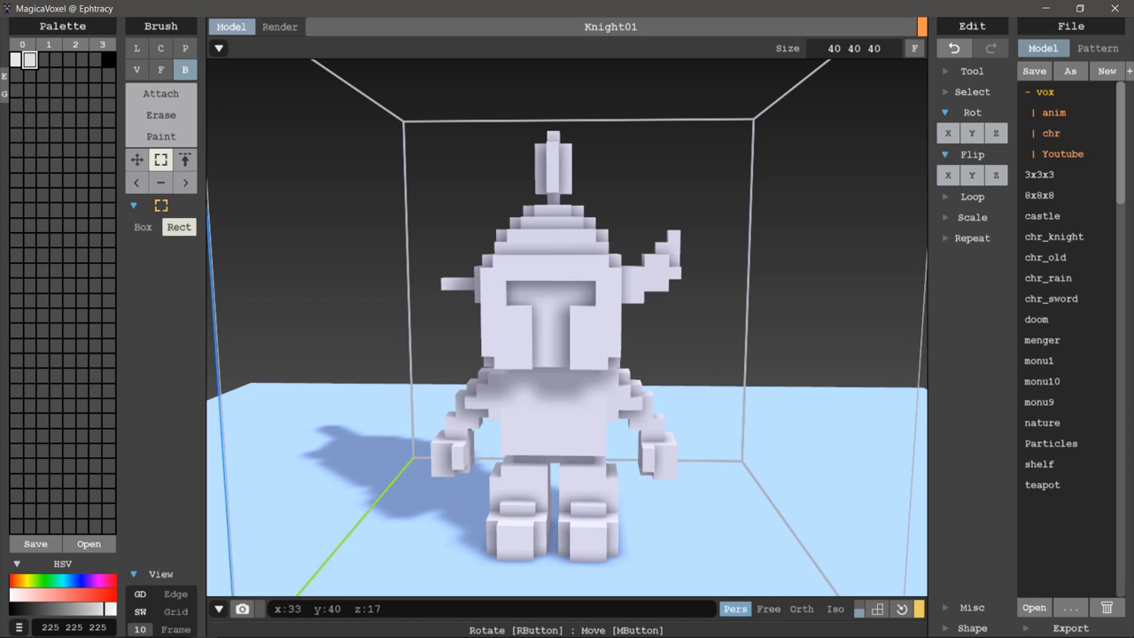
{"action": "mouse_move", "coordinate": [567, 354]}
{"action": "right_mouse_down"}
{"action": "mouse_move", "coordinate": [567, 390]}
{"action": "mouse_move", "coordinate": [540, 372]}
{"action": "mouse_move", "coordinate": [549, 364]}
{"action": "mouse_move", "coordinate": [518, 372]}
{"action": "mouse_move", "coordinate": [553, 364]}
{"action": "right_mouse_up"}
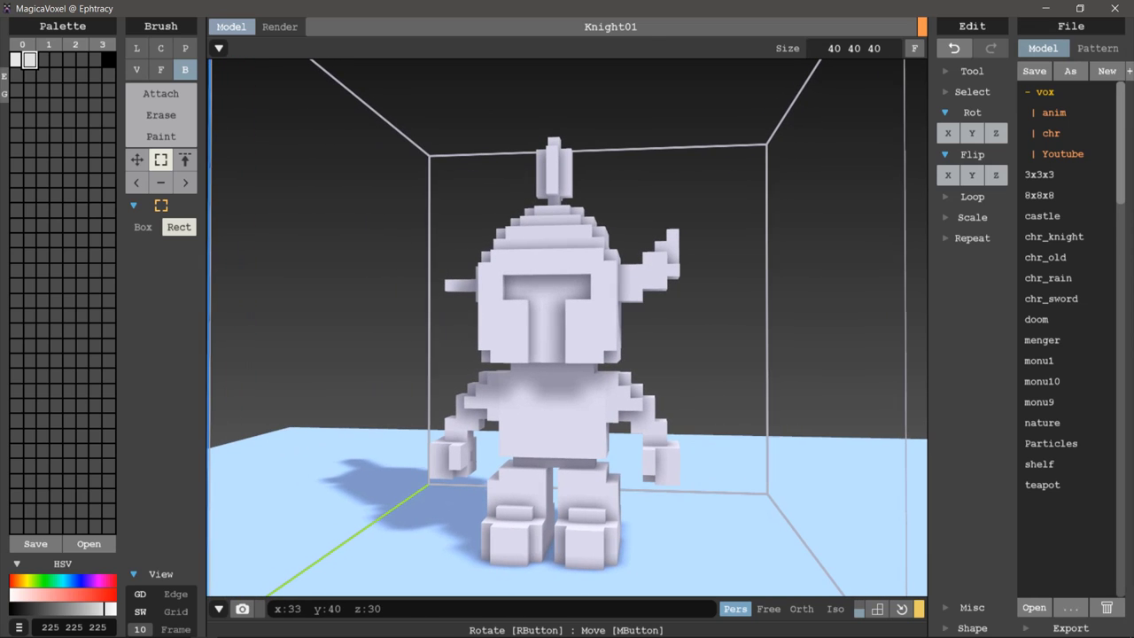
{"action": "mouse_move", "coordinate": [710, 209]}
{"action": "left_mouse_down"}
{"action": "mouse_move", "coordinate": [646, 321]}
{"action": "mouse_move", "coordinate": [621, 330]}
{"action": "left_mouse_up"}
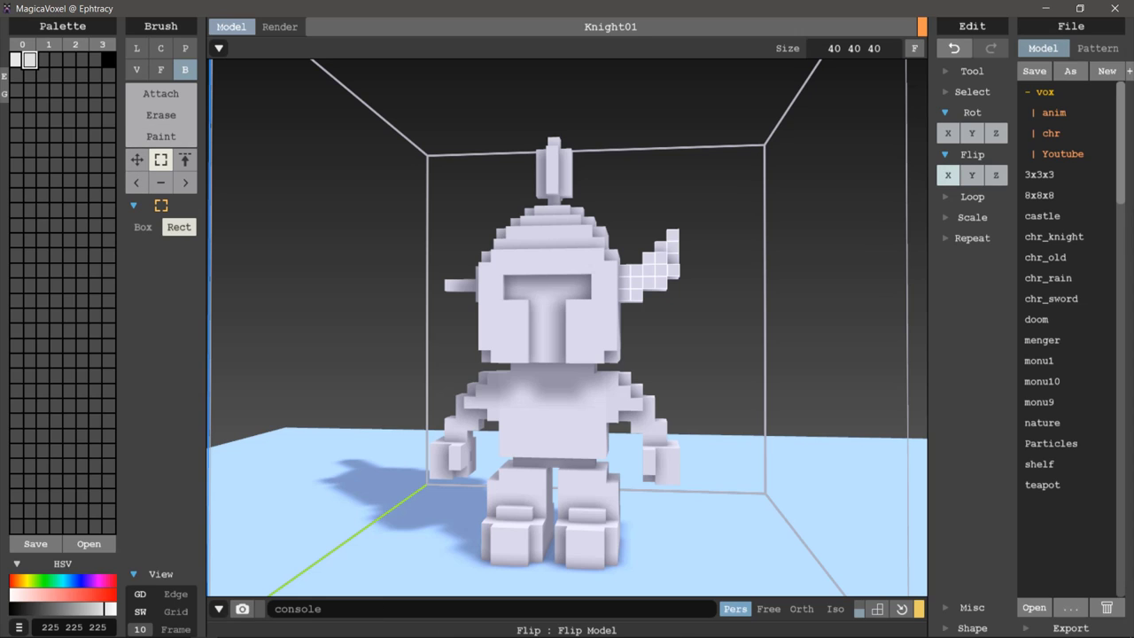
- Flip the selected prong on X and move the mirrored copy to the helmet's left side
{"action": "left_click", "coordinate": [948, 174]}
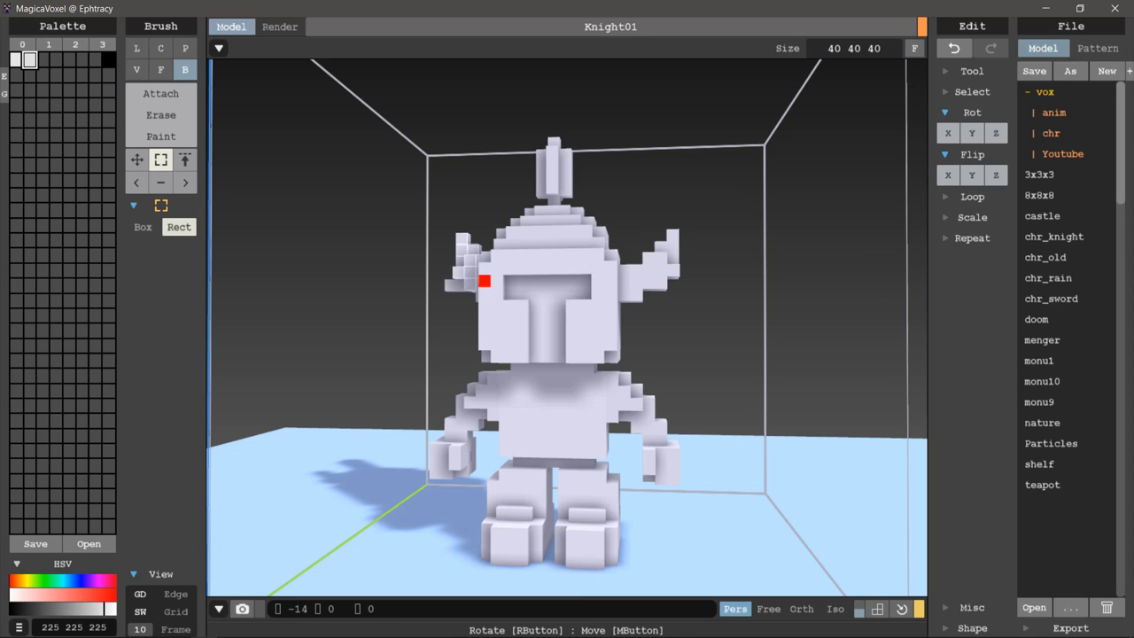
{"action": "left_click_drag", "start_coordinate": [645, 266], "coordinate": [468, 284]}
{"action": "right_click_drag", "start_coordinate": [638, 257], "coordinate": [567, 221]}
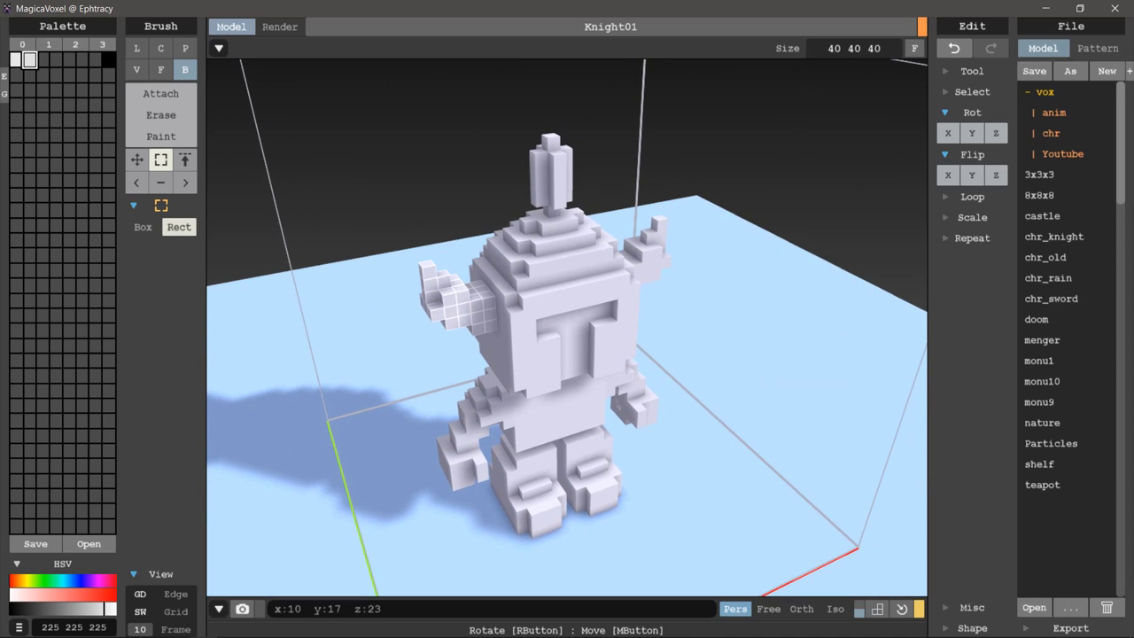
{"action": "right_click_drag", "start_coordinate": [567, 355], "coordinate": [620, 337]}
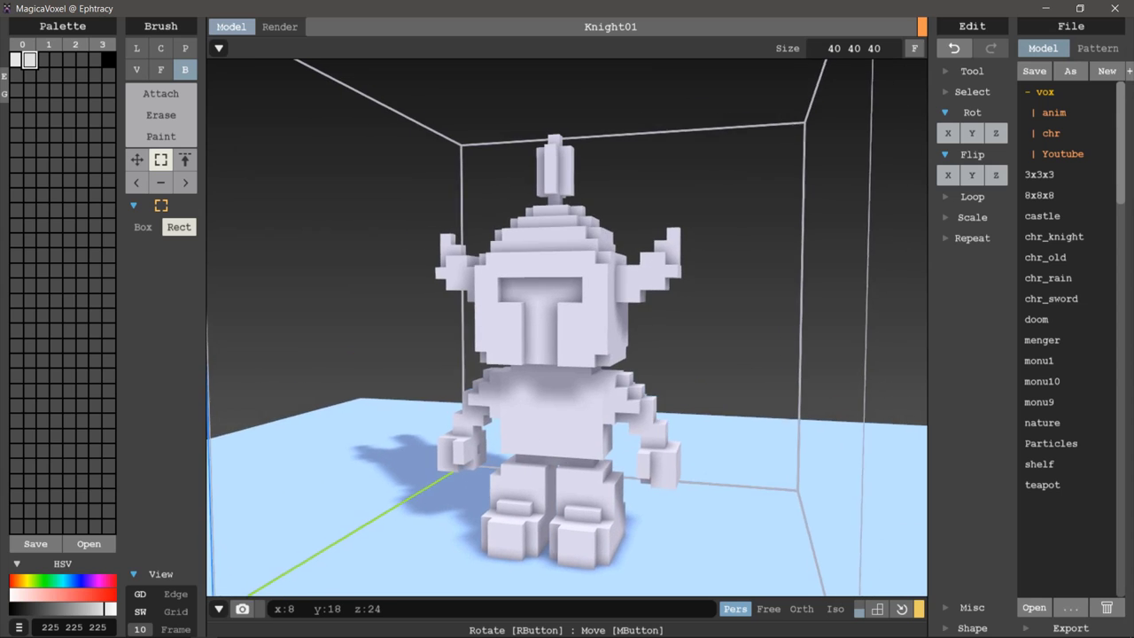
{"action": "right_click_drag", "start_coordinate": [576, 394], "coordinate": [611, 478]}
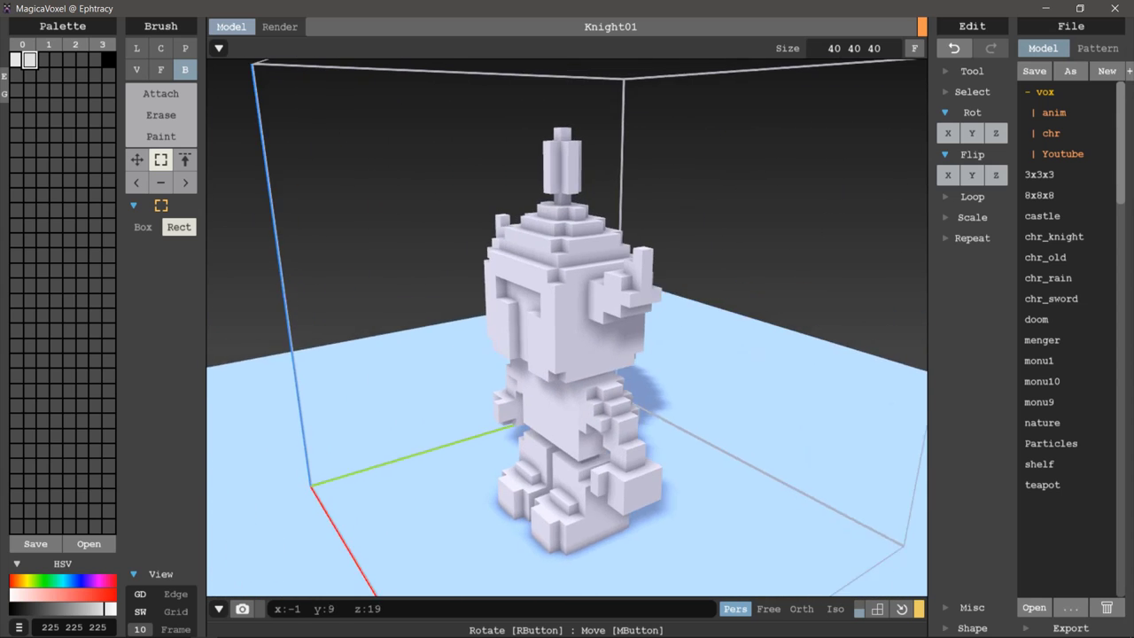
{"action": "right_click_drag", "start_coordinate": [566, 354], "coordinate": [638, 355]}
- Zoom in on the screen-right hand and attach voxels onto its faces
{"action": "scroll", "coordinate": [567, 328], "scroll_direction": "up", "scroll_amount": 3}
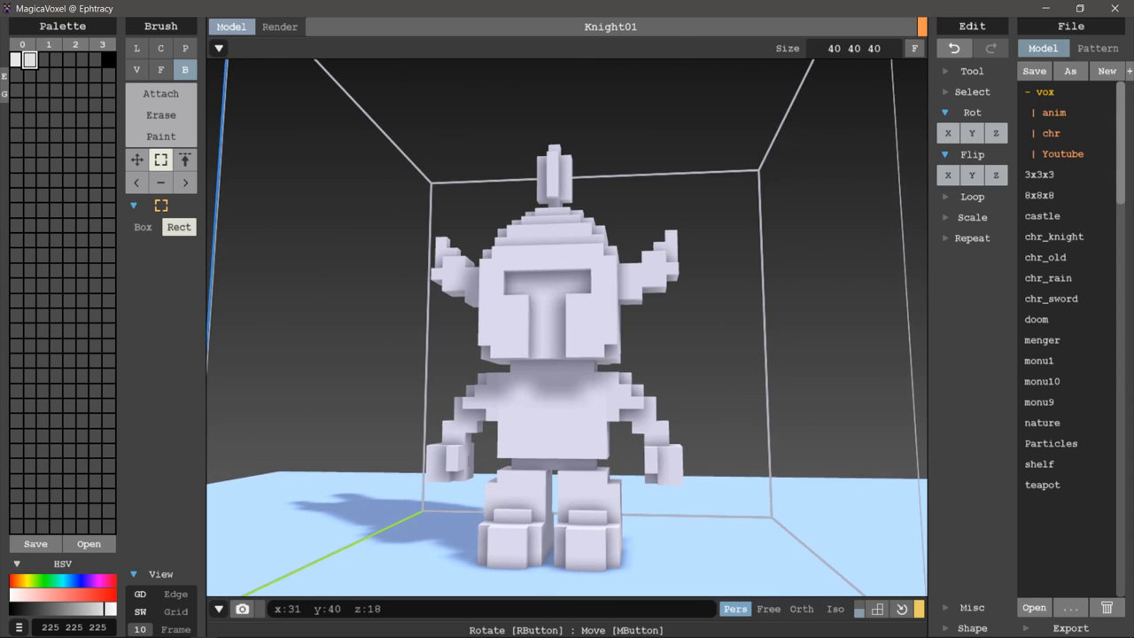
{"action": "scroll", "coordinate": [567, 328], "scroll_direction": "up", "scroll_amount": 1}
{"action": "scroll", "coordinate": [567, 328], "scroll_direction": "up", "scroll_amount": 3}
{"action": "scroll", "coordinate": [567, 328], "scroll_direction": "up", "scroll_amount": 3}
{"action": "scroll", "coordinate": [567, 328], "scroll_direction": "up", "scroll_amount": 1}
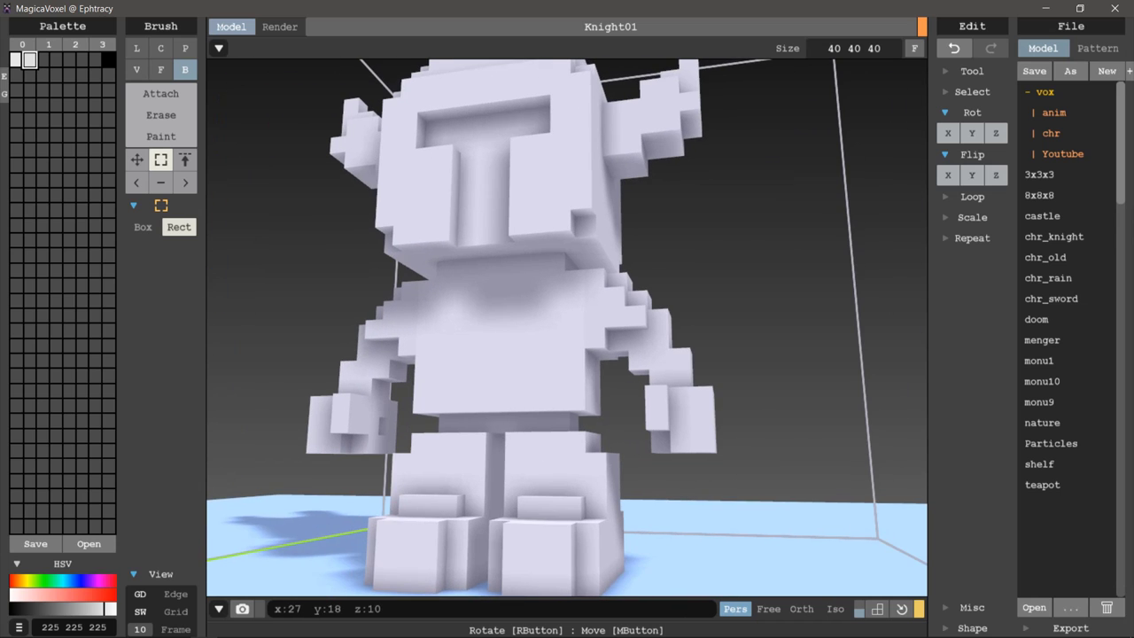
{"action": "scroll", "coordinate": [567, 327], "scroll_direction": "up", "scroll_amount": 2}
{"action": "scroll", "coordinate": [567, 328], "scroll_direction": "up", "scroll_amount": 1}
{"action": "mouse_move", "coordinate": [567, 328]}
{"action": "right_mouse_down"}
{"action": "mouse_move", "coordinate": [532, 337]}
{"action": "mouse_move", "coordinate": [549, 337]}
{"action": "right_mouse_up"}
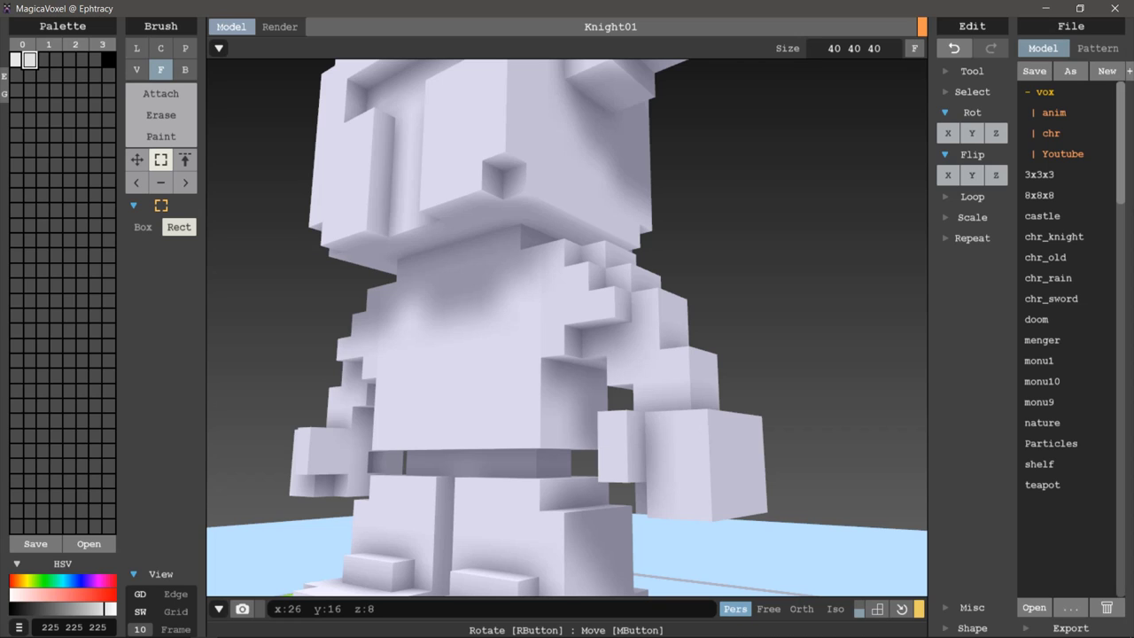
{"action": "key", "text": "a"}
{"action": "right_click_drag", "start_coordinate": [634, 461], "coordinate": [660, 460]}
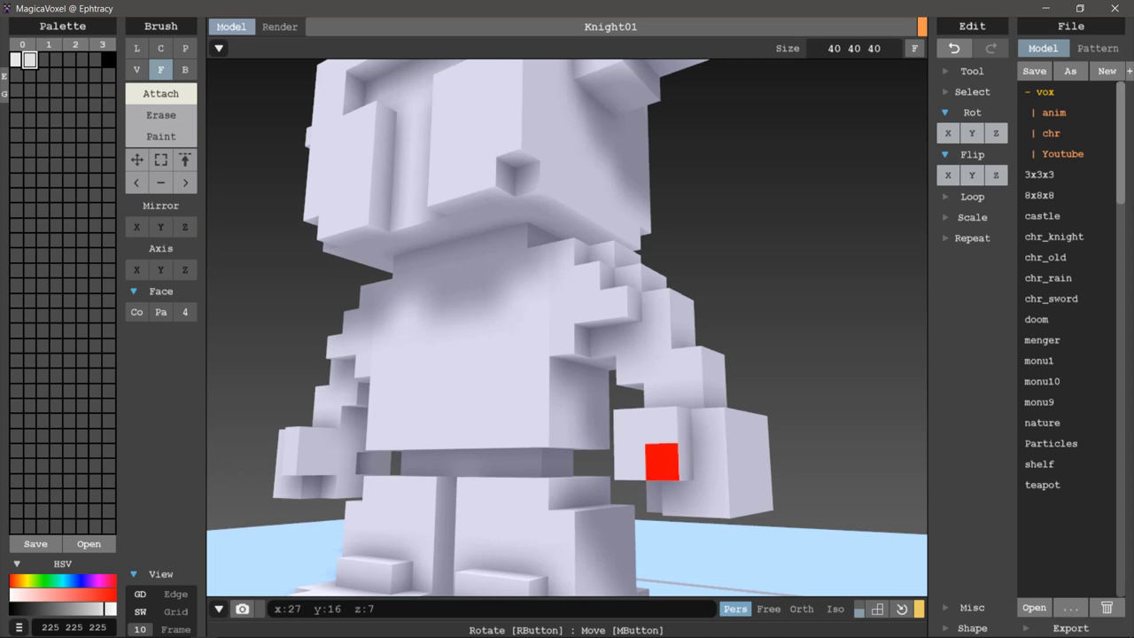
{"action": "mouse_move", "coordinate": [754, 392]}
{"action": "right_mouse_down"}
{"action": "mouse_move", "coordinate": [772, 506]}
{"action": "mouse_move", "coordinate": [752, 448]}
{"action": "mouse_move", "coordinate": [790, 435]}
{"action": "mouse_move", "coordinate": [777, 460]}
{"action": "mouse_move", "coordinate": [721, 493]}
{"action": "mouse_move", "coordinate": [735, 417]}
{"action": "mouse_move", "coordinate": [717, 334]}
{"action": "mouse_move", "coordinate": [725, 297]}
{"action": "right_mouse_up"}
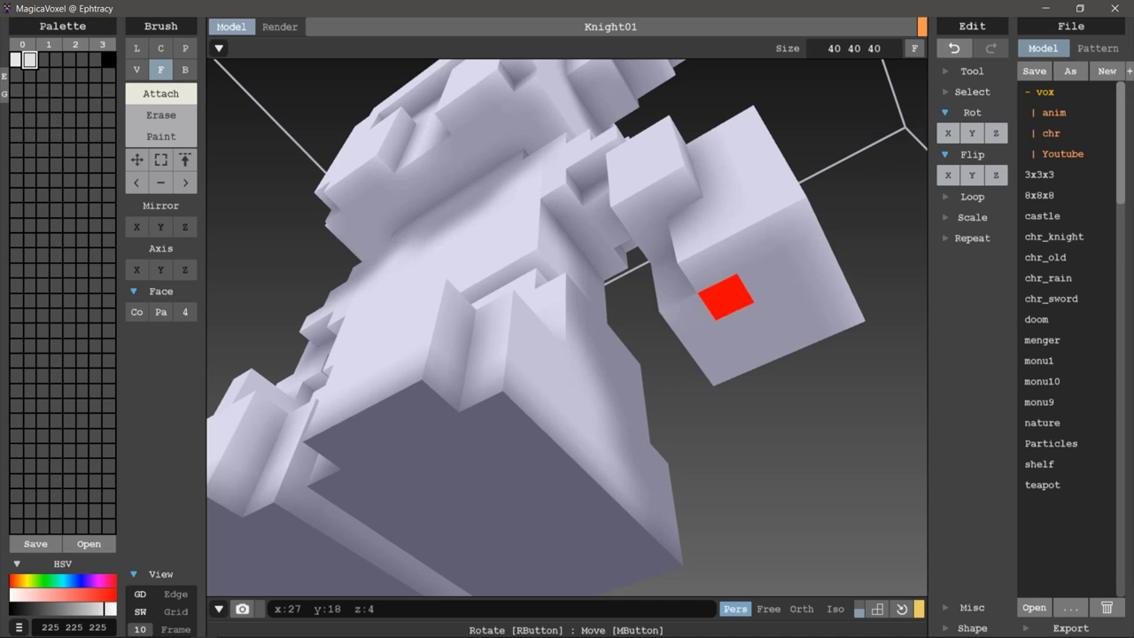
{"action": "mouse_move", "coordinate": [674, 190]}
{"action": "right_mouse_down"}
{"action": "mouse_move", "coordinate": [712, 263]}
{"action": "mouse_move", "coordinate": [715, 304]}
{"action": "mouse_move", "coordinate": [748, 339]}
{"action": "right_mouse_up"}
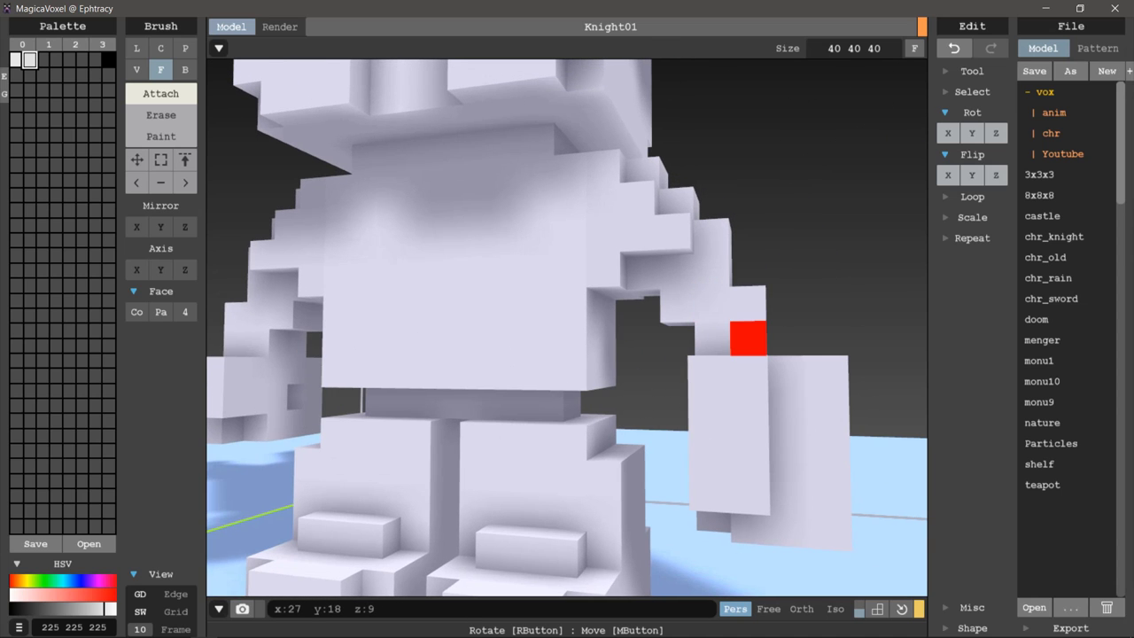
{"action": "mouse_move", "coordinate": [828, 375]}
{"action": "right_mouse_down"}
{"action": "mouse_move", "coordinate": [760, 321]}
{"action": "mouse_move", "coordinate": [752, 415]}
{"action": "right_mouse_up"}
- Build up the hand into a chunkier fist with box-shaped voxel blocks
{"action": "key", "text": "b"}
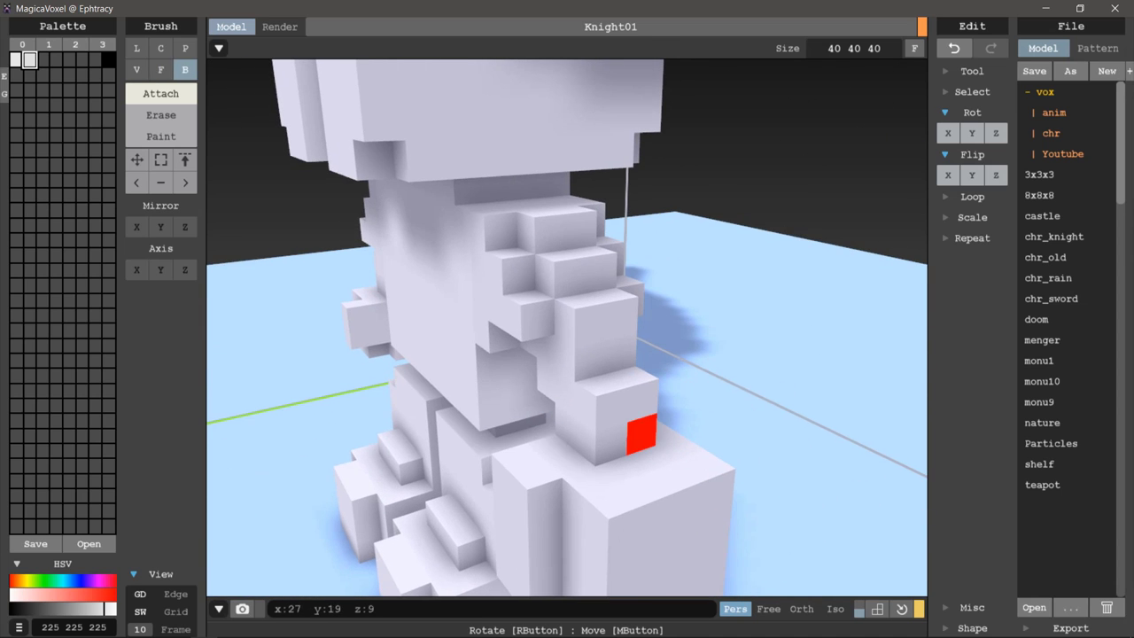
{"action": "mouse_move", "coordinate": [653, 455]}
{"action": "right_mouse_down"}
{"action": "mouse_move", "coordinate": [724, 405]}
{"action": "mouse_move", "coordinate": [728, 428]}
{"action": "mouse_move", "coordinate": [701, 438]}
{"action": "mouse_move", "coordinate": [731, 304]}
{"action": "mouse_move", "coordinate": [641, 387]}
{"action": "mouse_move", "coordinate": [699, 363]}
{"action": "right_mouse_up"}
{"action": "scroll", "coordinate": [699, 363], "scroll_direction": "up", "scroll_amount": 3}
{"action": "mouse_move", "coordinate": [567, 354]}
{"action": "right_mouse_down"}
{"action": "mouse_move", "coordinate": [762, 355]}
{"action": "mouse_move", "coordinate": [673, 363]}
{"action": "right_mouse_up"}
{"action": "mouse_move", "coordinate": [570, 525]}
{"action": "right_mouse_down"}
{"action": "mouse_move", "coordinate": [691, 417]}
{"action": "mouse_move", "coordinate": [678, 329]}
{"action": "mouse_move", "coordinate": [696, 368]}
{"action": "mouse_move", "coordinate": [682, 431]}
{"action": "right_mouse_up"}
{"action": "scroll", "coordinate": [696, 367], "scroll_direction": "down", "scroll_amount": 3}
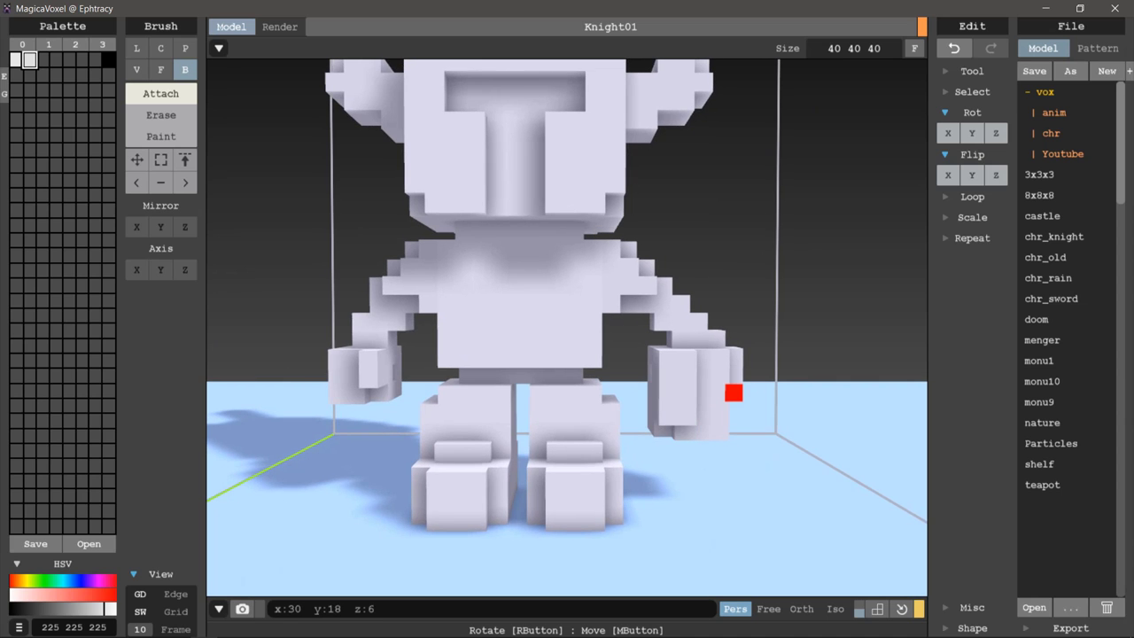
{"action": "mouse_move", "coordinate": [734, 392]}
{"action": "right_mouse_down"}
{"action": "mouse_move", "coordinate": [683, 455]}
{"action": "mouse_move", "coordinate": [653, 416]}
{"action": "mouse_move", "coordinate": [535, 413]}
{"action": "mouse_move", "coordinate": [602, 400]}
{"action": "right_mouse_up"}
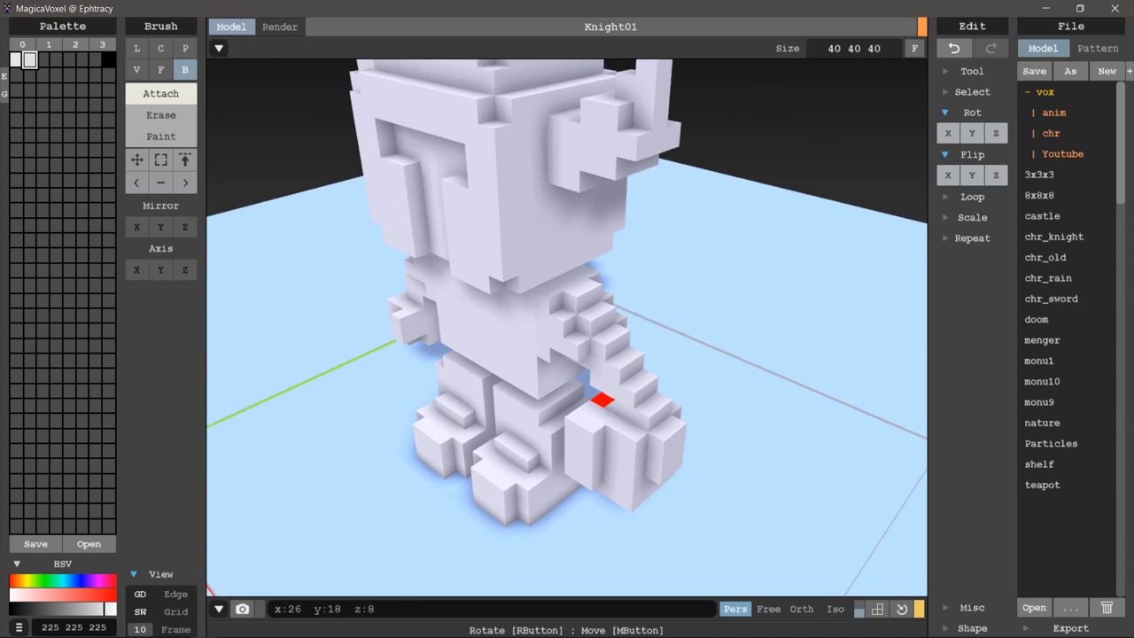
{"action": "scroll", "coordinate": [602, 400], "scroll_direction": "up", "scroll_amount": 3}
{"action": "mouse_move", "coordinate": [681, 492]}
{"action": "right_mouse_down"}
{"action": "mouse_move", "coordinate": [407, 458]}
{"action": "mouse_move", "coordinate": [440, 372]}
{"action": "mouse_move", "coordinate": [551, 448]}
{"action": "mouse_move", "coordinate": [584, 387]}
{"action": "right_mouse_up"}
{"action": "scroll", "coordinate": [587, 395], "scroll_direction": "down", "scroll_amount": 5}
{"action": "scroll", "coordinate": [587, 395], "scroll_direction": "up", "scroll_amount": 3}
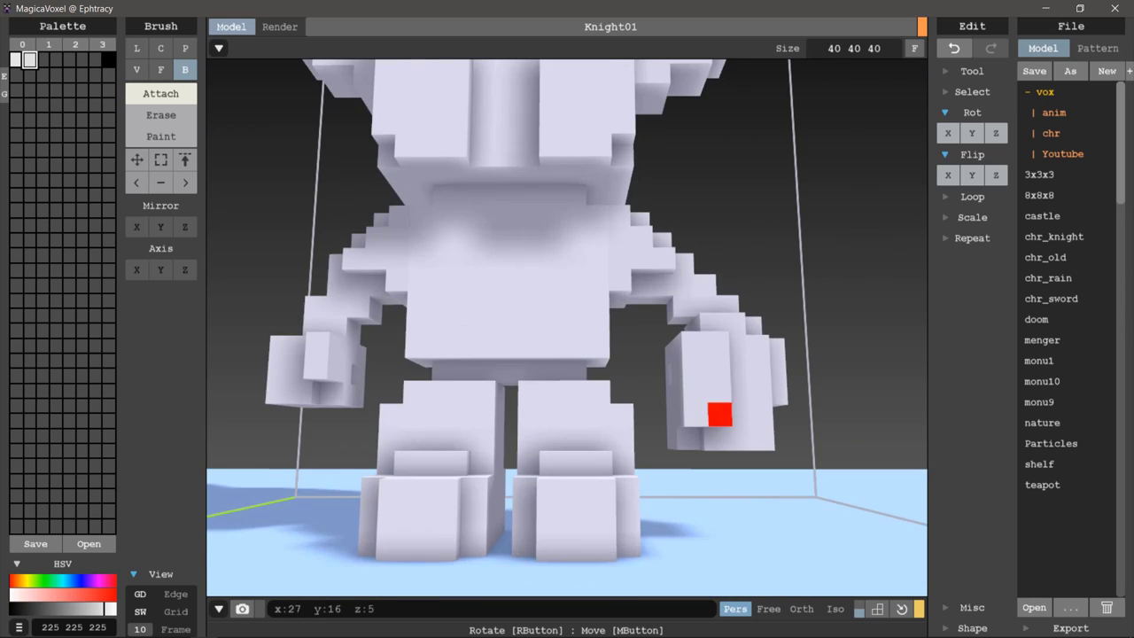
- Refine the fist with face and single-voxel additions, undo a stray voxel, then select the arm
{"action": "key", "text": "f"}
{"action": "mouse_move", "coordinate": [718, 458]}
{"action": "right_mouse_down"}
{"action": "mouse_move", "coordinate": [701, 395]}
{"action": "mouse_move", "coordinate": [727, 455]}
{"action": "mouse_move", "coordinate": [775, 469]}
{"action": "mouse_move", "coordinate": [714, 458]}
{"action": "right_mouse_up"}
{"action": "key", "text": "v"}
{"action": "mouse_move", "coordinate": [734, 413]}
{"action": "right_mouse_down"}
{"action": "mouse_move", "coordinate": [677, 443]}
{"action": "mouse_move", "coordinate": [664, 377]}
{"action": "mouse_move", "coordinate": [689, 425]}
{"action": "mouse_move", "coordinate": [660, 464]}
{"action": "mouse_move", "coordinate": [714, 452]}
{"action": "right_mouse_up"}
{"action": "scroll", "coordinate": [715, 452], "scroll_direction": "down", "scroll_amount": 2}
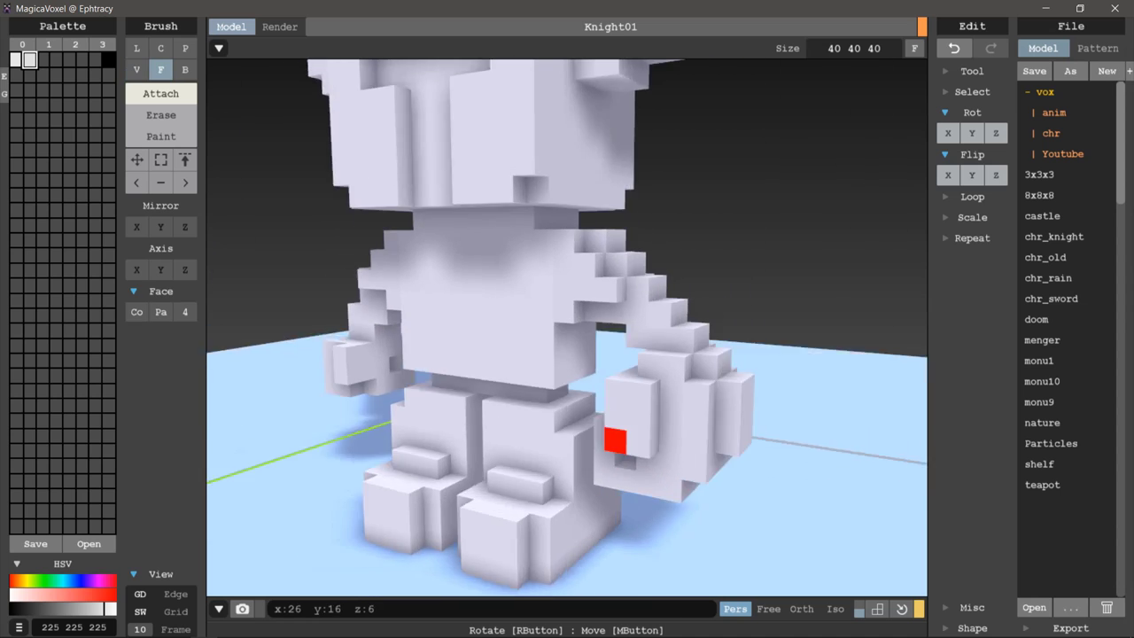
{"action": "scroll", "coordinate": [611, 438], "scroll_direction": "down", "scroll_amount": 3}
{"action": "scroll", "coordinate": [688, 431], "scroll_direction": "down", "scroll_amount": 5}
{"action": "scroll", "coordinate": [649, 453], "scroll_direction": "down", "scroll_amount": 1}
{"action": "key", "text": "ctrl+z"}
{"action": "scroll", "coordinate": [650, 452], "scroll_direction": "up", "scroll_amount": 3}
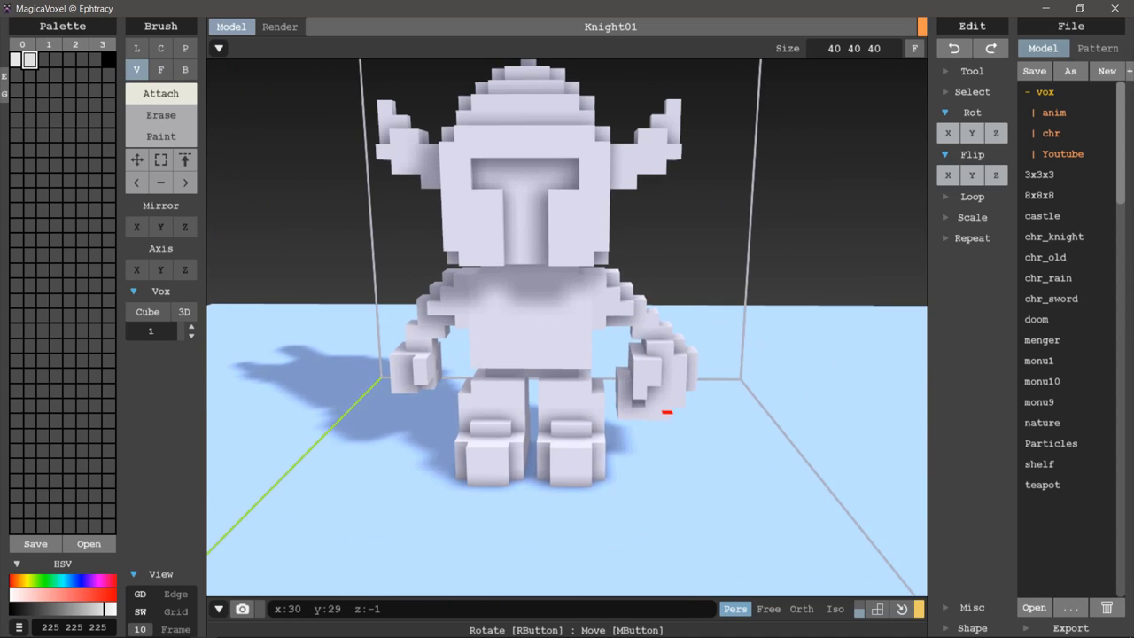
{"action": "mouse_move", "coordinate": [663, 405]}
{"action": "right_mouse_down"}
{"action": "mouse_move", "coordinate": [579, 380]}
{"action": "mouse_move", "coordinate": [446, 387]}
{"action": "mouse_move", "coordinate": [526, 420]}
{"action": "mouse_move", "coordinate": [682, 393]}
{"action": "mouse_move", "coordinate": [663, 387]}
{"action": "right_mouse_up"}
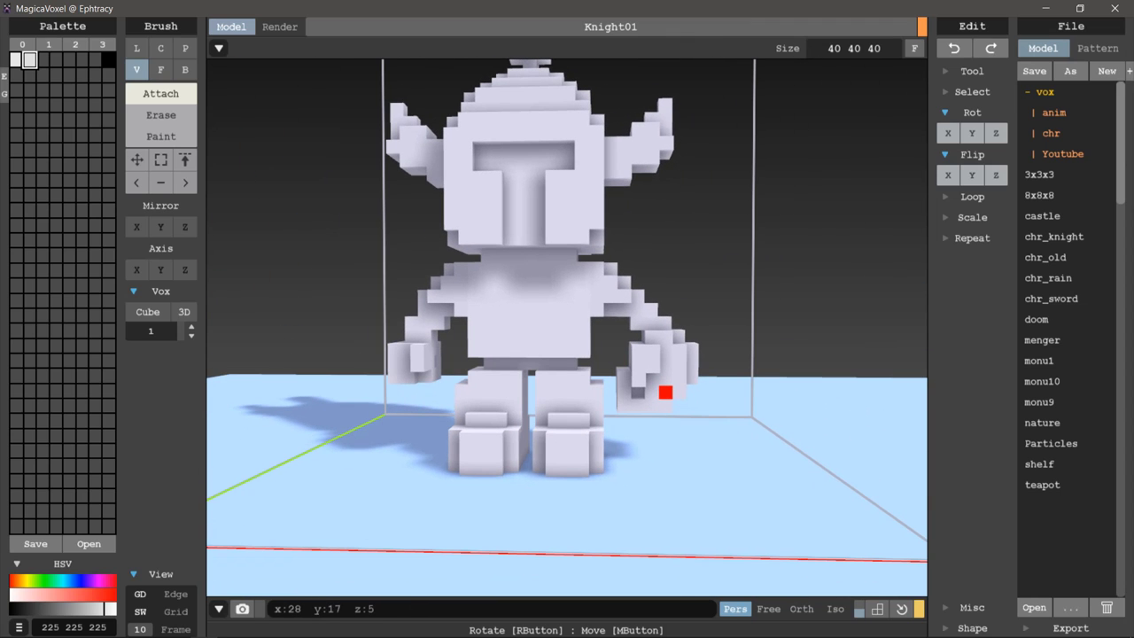
{"action": "key", "text": "s"}
{"action": "mouse_move", "coordinate": [720, 408]}
{"action": "left_mouse_down"}
{"action": "mouse_move", "coordinate": [615, 279]}
{"action": "mouse_move", "coordinate": [613, 257]}
{"action": "mouse_move", "coordinate": [790, 466]}
{"action": "left_mouse_up"}
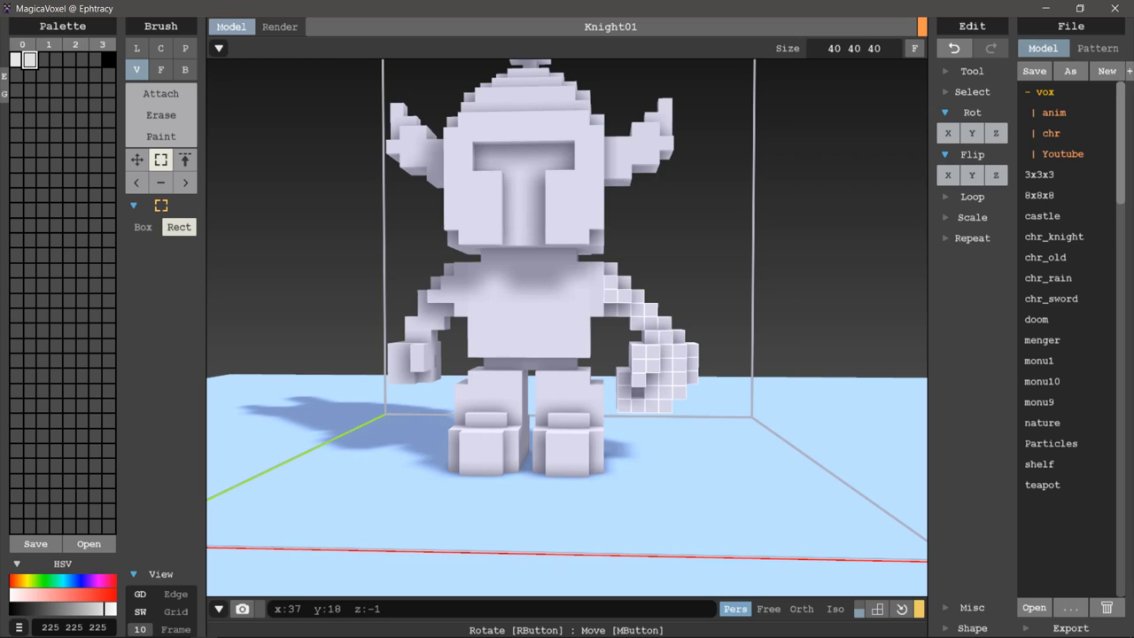
- Erase the left arm, then Flip X a copy of the right arm and fist onto the left shoulder
{"action": "right_click_drag", "start_coordinate": [790, 466], "coordinate": [762, 464]}
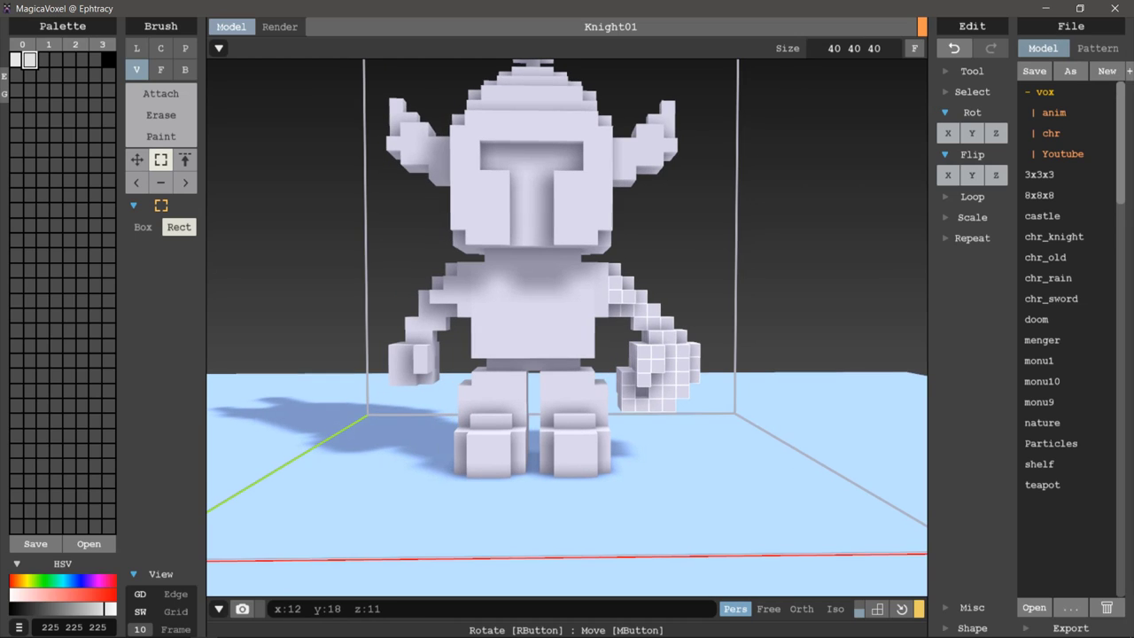
{"action": "mouse_move", "coordinate": [449, 255]}
{"action": "left_mouse_down"}
{"action": "mouse_move", "coordinate": [358, 436]}
{"action": "mouse_move", "coordinate": [357, 409]}
{"action": "left_mouse_up"}
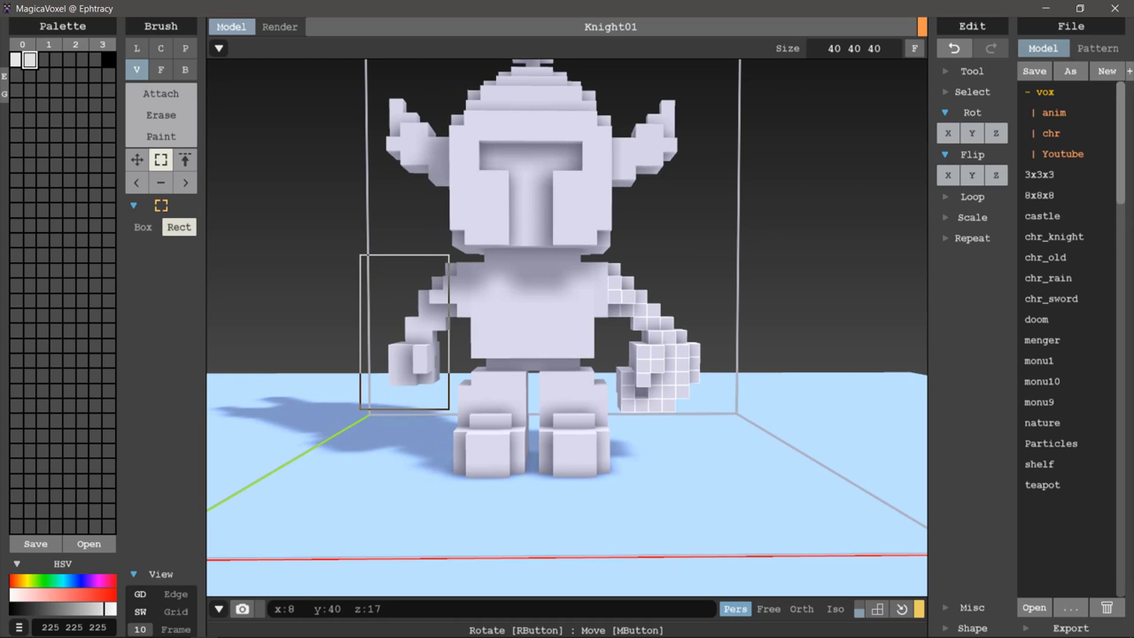
{"action": "left_click", "coordinate": [656, 354]}
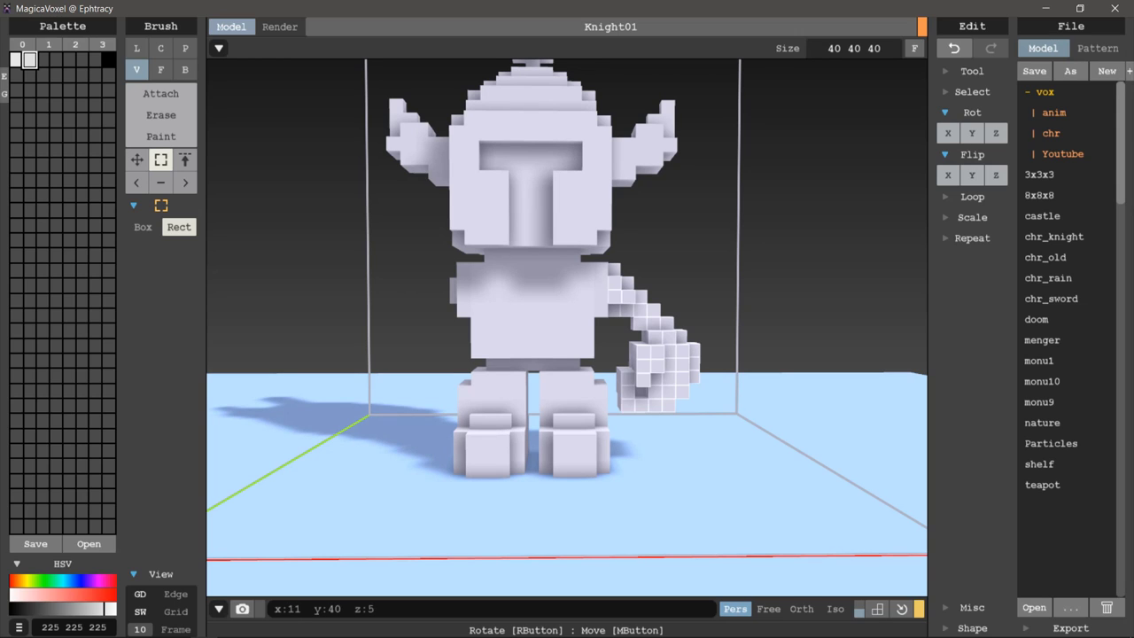
{"action": "left_click", "coordinate": [948, 174]}
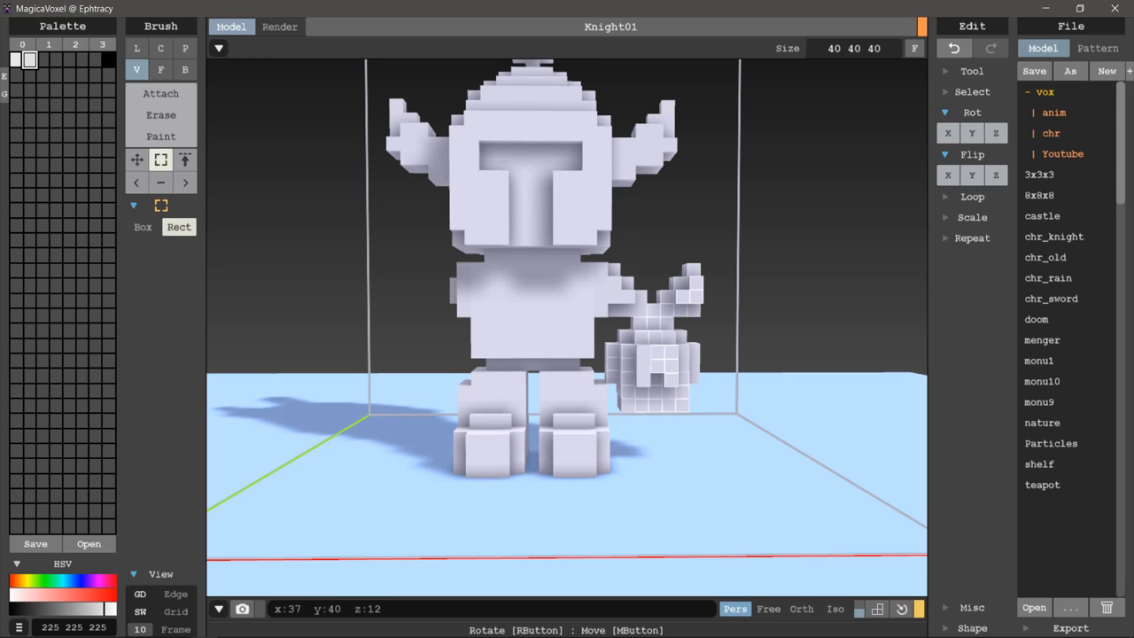
{"action": "left_click_drag", "start_coordinate": [685, 296], "coordinate": [452, 310]}
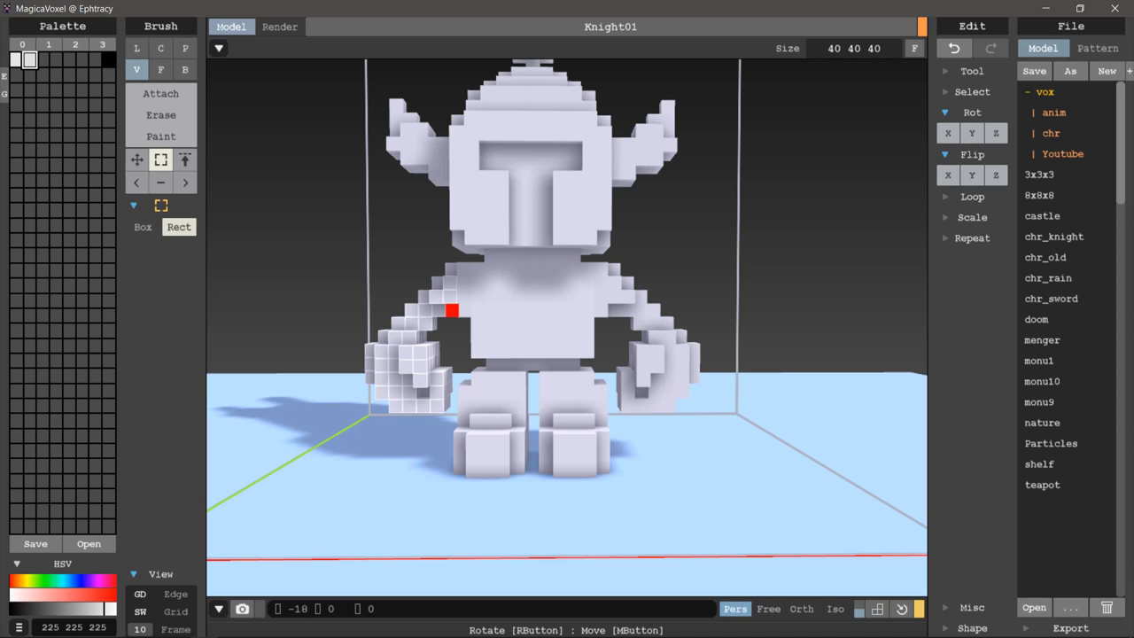
{"action": "key", "text": "ctrl+d"}
{"action": "mouse_move", "coordinate": [514, 425]}
{"action": "right_mouse_down"}
{"action": "mouse_move", "coordinate": [602, 416]}
{"action": "mouse_move", "coordinate": [673, 390]}
{"action": "mouse_move", "coordinate": [567, 425]}
{"action": "mouse_move", "coordinate": [461, 407]}
{"action": "mouse_move", "coordinate": [497, 407]}
{"action": "right_mouse_up"}
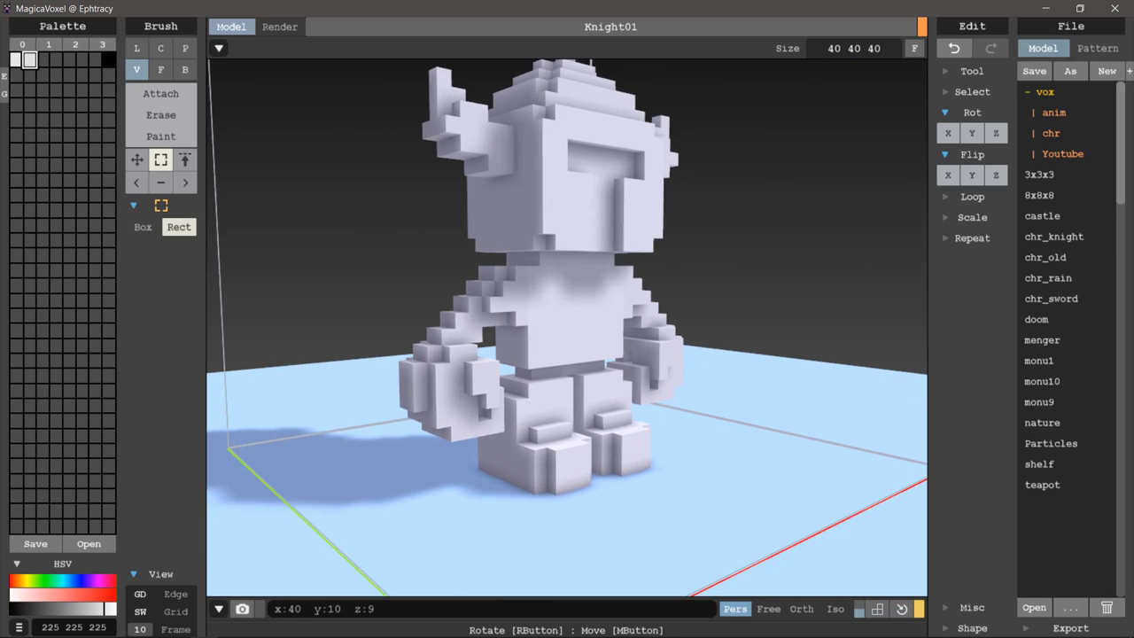
- Draw a raised box-shaped plate on the torso front using the Attach Box brush
{"action": "scroll", "coordinate": [567, 354], "scroll_direction": "up", "scroll_amount": 3}
{"action": "scroll", "coordinate": [567, 355], "scroll_direction": "up", "scroll_amount": 2}
{"action": "key", "text": "b"}
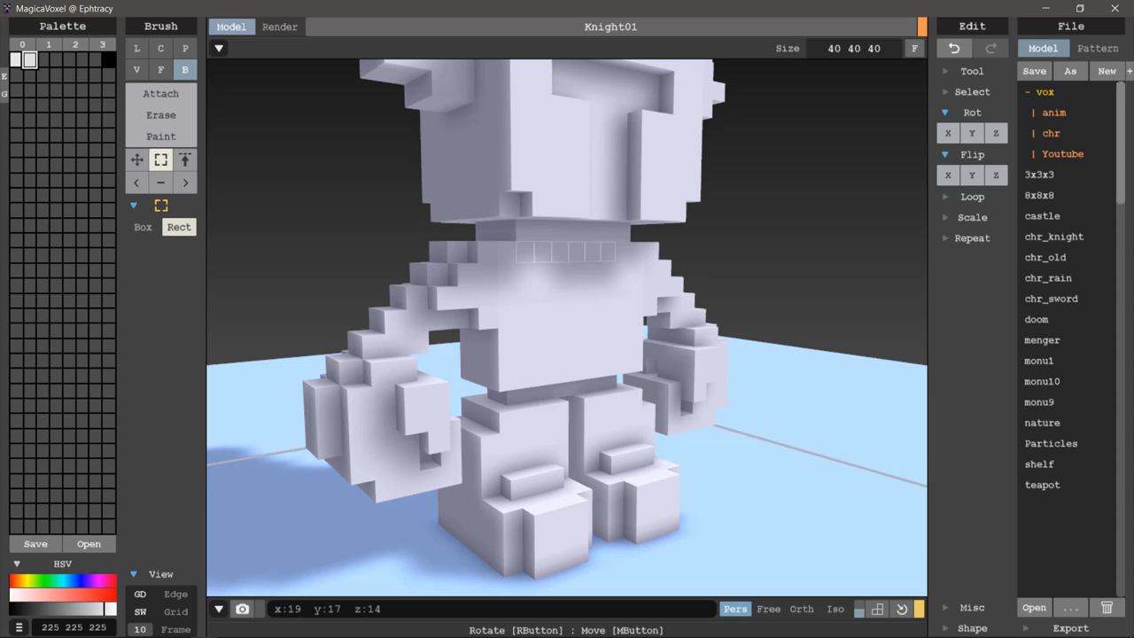
{"action": "key", "text": "l"}
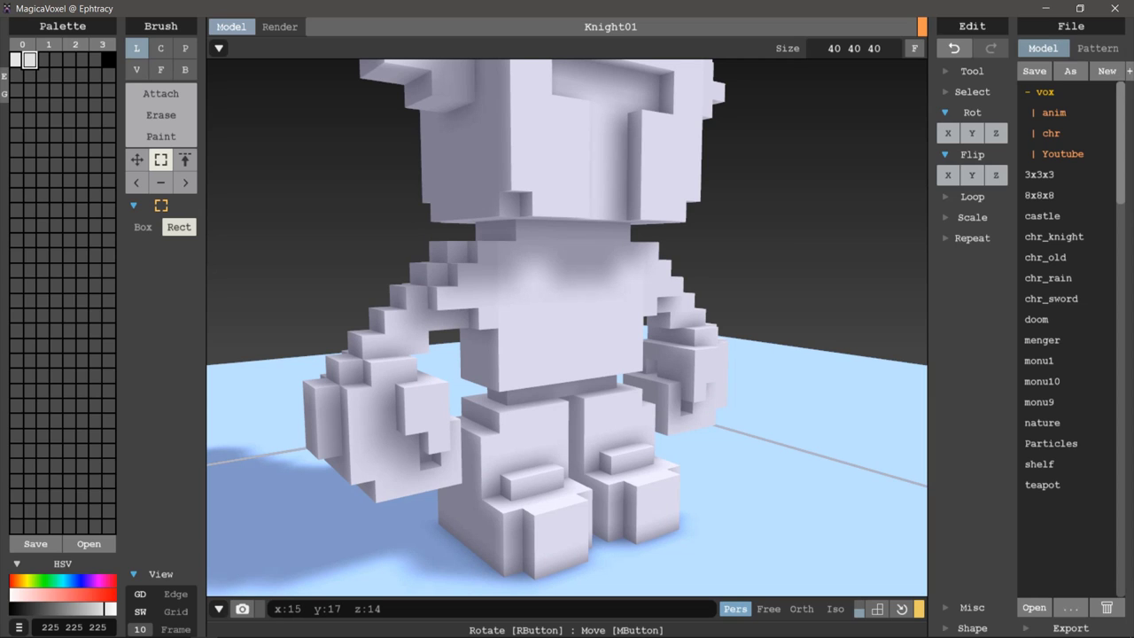
{"action": "key", "text": "a"}
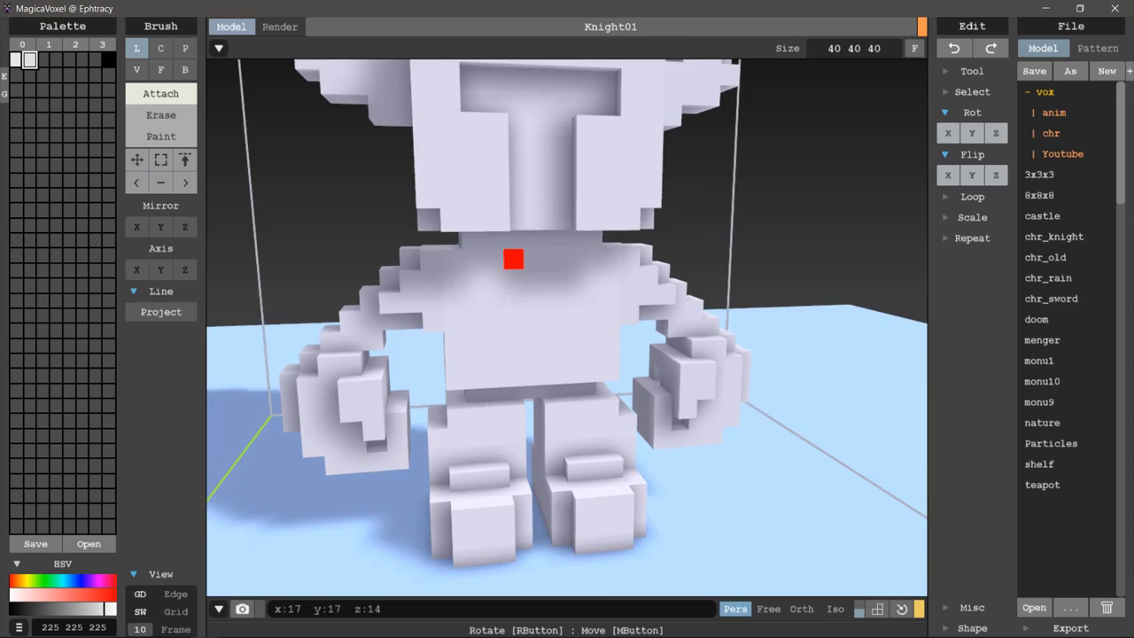
{"action": "mouse_move", "coordinate": [552, 269]}
{"action": "right_mouse_down"}
{"action": "mouse_move", "coordinate": [526, 322]}
{"action": "mouse_move", "coordinate": [555, 352]}
{"action": "mouse_move", "coordinate": [519, 328]}
{"action": "mouse_move", "coordinate": [613, 342]}
{"action": "mouse_move", "coordinate": [458, 346]}
{"action": "mouse_move", "coordinate": [492, 355]}
{"action": "mouse_move", "coordinate": [404, 342]}
{"action": "mouse_move", "coordinate": [671, 321]}
{"action": "mouse_move", "coordinate": [552, 316]}
{"action": "mouse_move", "coordinate": [418, 355]}
{"action": "mouse_move", "coordinate": [876, 357]}
{"action": "mouse_move", "coordinate": [511, 345]}
{"action": "mouse_move", "coordinate": [613, 372]}
{"action": "mouse_move", "coordinate": [512, 372]}
{"action": "mouse_move", "coordinate": [562, 377]}
{"action": "mouse_move", "coordinate": [562, 387]}
{"action": "mouse_move", "coordinate": [441, 311]}
{"action": "mouse_move", "coordinate": [664, 365]}
{"action": "mouse_move", "coordinate": [673, 387]}
{"action": "mouse_move", "coordinate": [585, 385]}
{"action": "mouse_move", "coordinate": [623, 351]}
{"action": "right_mouse_up"}
{"action": "key", "text": "b"}
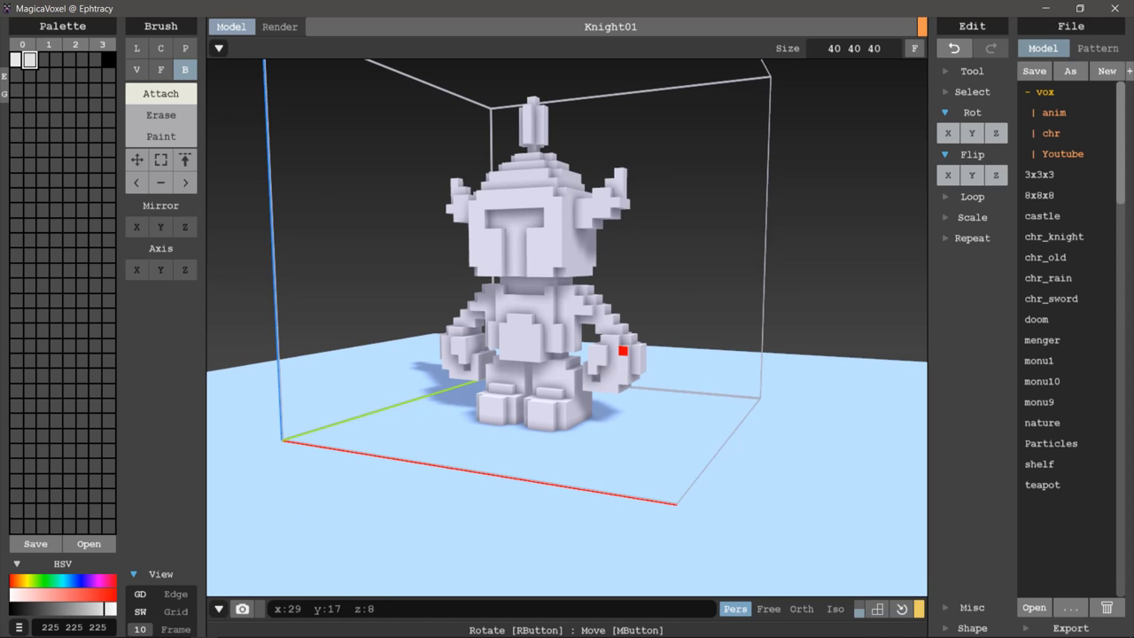
{"action": "right_click_drag", "start_coordinate": [699, 231], "coordinate": [741, 225]}
{"action": "scroll", "coordinate": [679, 256], "scroll_direction": "up", "scroll_amount": 2}
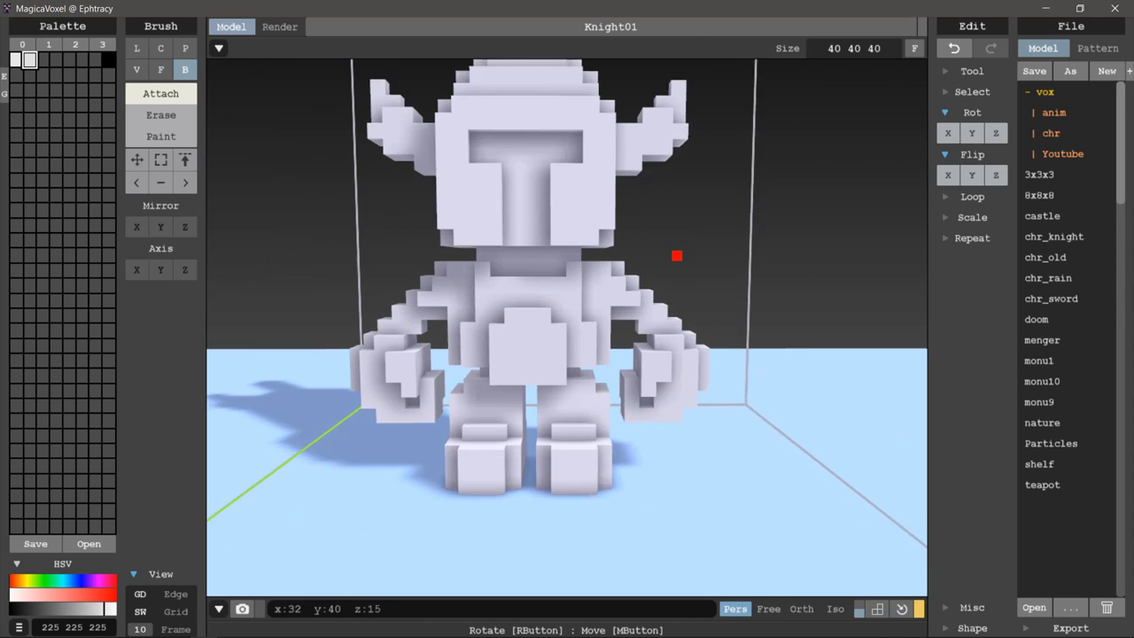
{"action": "scroll", "coordinate": [651, 443], "scroll_direction": "up", "scroll_amount": 3}
{"action": "scroll", "coordinate": [594, 396], "scroll_direction": "up", "scroll_amount": 1}
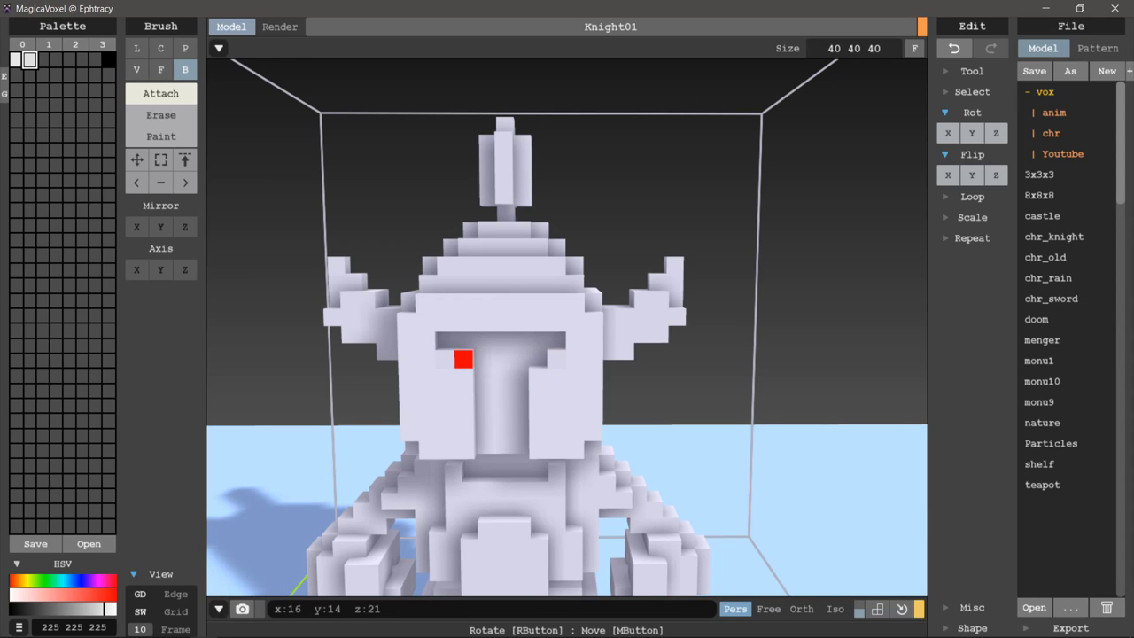
- Fill the T-shaped visor, form two eye slits and add a brow ridge on the helmet face
{"action": "mouse_move", "coordinate": [538, 356]}
{"action": "right_mouse_down"}
{"action": "mouse_move", "coordinate": [593, 332]}
{"action": "mouse_move", "coordinate": [509, 349]}
{"action": "right_mouse_up"}
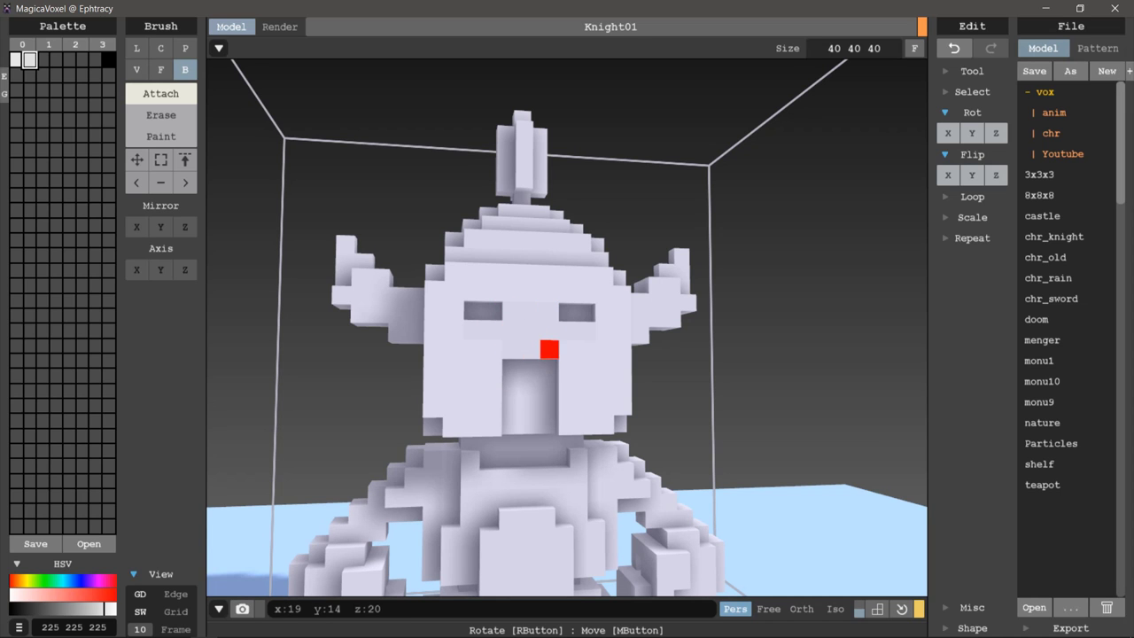
{"action": "mouse_move", "coordinate": [512, 346]}
{"action": "right_mouse_down"}
{"action": "mouse_move", "coordinate": [488, 398]}
{"action": "mouse_move", "coordinate": [541, 328]}
{"action": "mouse_move", "coordinate": [512, 370]}
{"action": "right_mouse_up"}
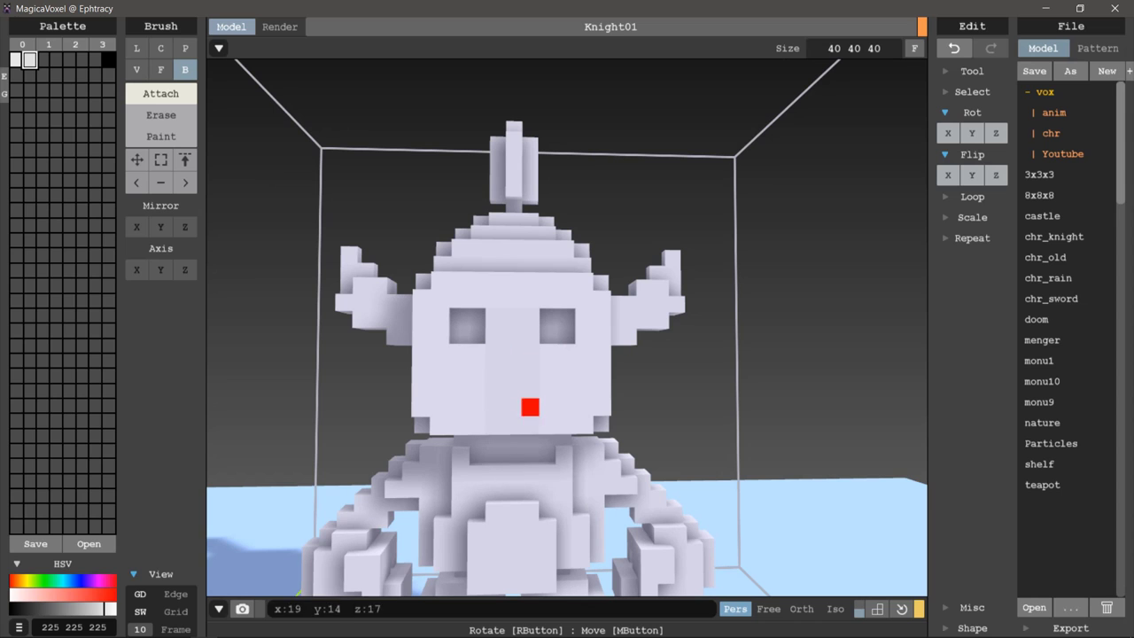
{"action": "mouse_move", "coordinate": [458, 405]}
{"action": "right_mouse_down"}
{"action": "mouse_move", "coordinate": [512, 426]}
{"action": "mouse_move", "coordinate": [583, 413]}
{"action": "mouse_move", "coordinate": [499, 377]}
{"action": "mouse_move", "coordinate": [502, 325]}
{"action": "right_mouse_up"}
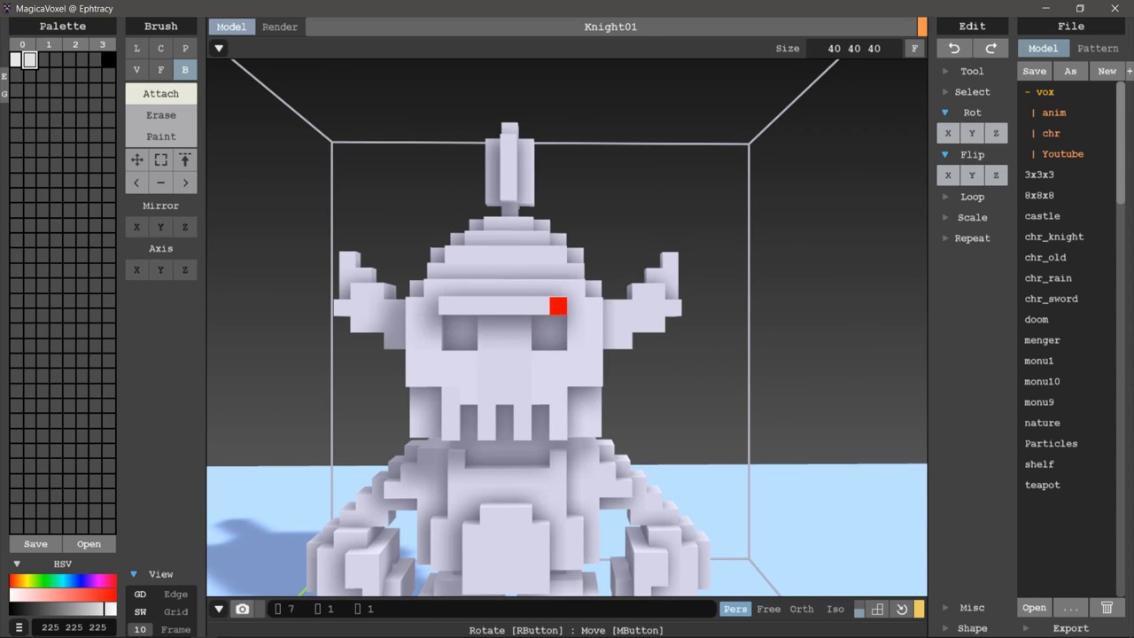
{"action": "mouse_move", "coordinate": [502, 380]}
{"action": "right_mouse_down"}
{"action": "mouse_move", "coordinate": [584, 440]}
{"action": "mouse_move", "coordinate": [549, 339]}
{"action": "mouse_move", "coordinate": [449, 314]}
{"action": "mouse_move", "coordinate": [605, 328]}
{"action": "mouse_move", "coordinate": [516, 380]}
{"action": "mouse_move", "coordinate": [484, 451]}
{"action": "right_mouse_up"}
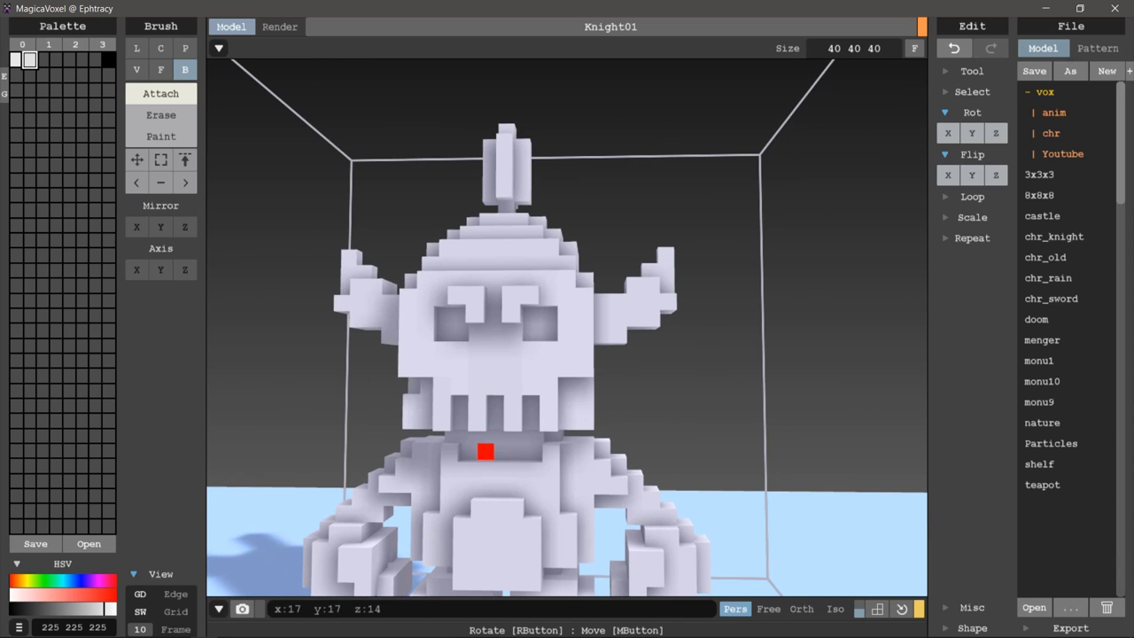
{"action": "mouse_move", "coordinate": [584, 398]}
{"action": "right_mouse_down"}
{"action": "mouse_move", "coordinate": [450, 307]}
{"action": "mouse_move", "coordinate": [416, 310]}
{"action": "right_mouse_up"}
{"action": "key", "text": "s"}
{"action": "key", "text": "a"}
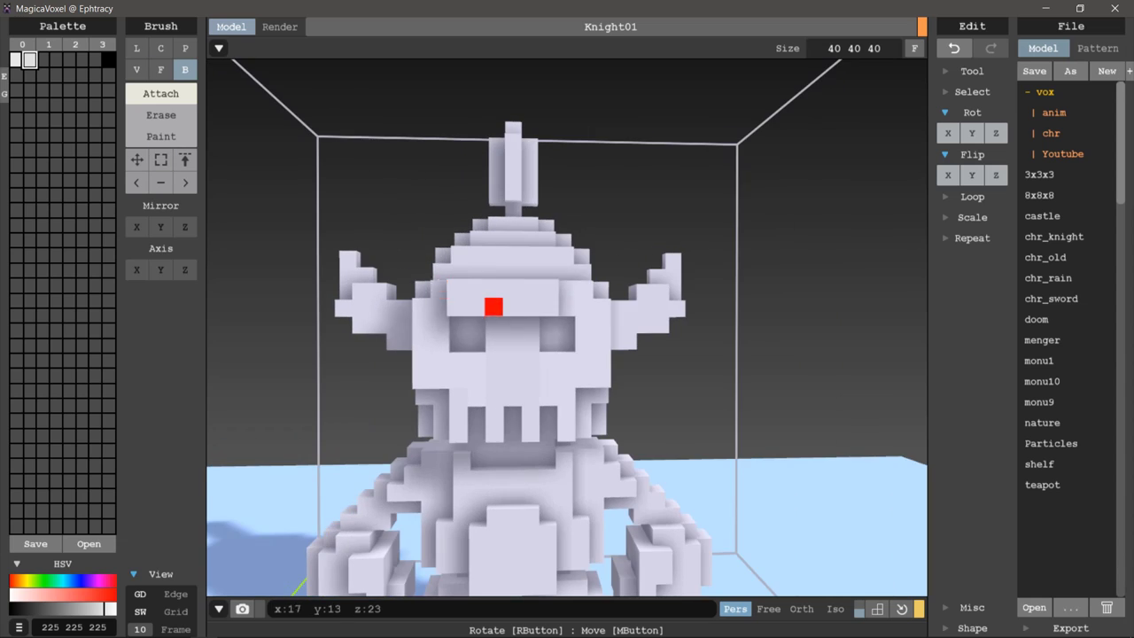
{"action": "mouse_move", "coordinate": [488, 307]}
{"action": "right_mouse_down"}
{"action": "mouse_move", "coordinate": [522, 324]}
{"action": "mouse_move", "coordinate": [390, 351]}
{"action": "mouse_move", "coordinate": [579, 339]}
{"action": "mouse_move", "coordinate": [544, 233]}
{"action": "mouse_move", "coordinate": [646, 279]}
{"action": "mouse_move", "coordinate": [506, 362]}
{"action": "mouse_move", "coordinate": [512, 329]}
{"action": "mouse_move", "coordinate": [499, 346]}
{"action": "mouse_move", "coordinate": [519, 316]}
{"action": "mouse_move", "coordinate": [514, 378]}
{"action": "mouse_move", "coordinate": [494, 380]}
{"action": "mouse_move", "coordinate": [590, 387]}
{"action": "mouse_move", "coordinate": [519, 413]}
{"action": "mouse_move", "coordinate": [576, 404]}
{"action": "mouse_move", "coordinate": [604, 373]}
{"action": "mouse_move", "coordinate": [527, 309]}
{"action": "mouse_move", "coordinate": [608, 410]}
{"action": "mouse_move", "coordinate": [468, 349]}
{"action": "mouse_move", "coordinate": [570, 390]}
{"action": "mouse_move", "coordinate": [537, 349]}
{"action": "mouse_move", "coordinate": [670, 380]}
{"action": "mouse_move", "coordinate": [634, 379]}
{"action": "mouse_move", "coordinate": [603, 398]}
{"action": "mouse_move", "coordinate": [788, 398]}
{"action": "mouse_move", "coordinate": [817, 418]}
{"action": "mouse_move", "coordinate": [740, 431]}
{"action": "mouse_move", "coordinate": [711, 422]}
{"action": "mouse_move", "coordinate": [700, 390]}
{"action": "mouse_move", "coordinate": [560, 325]}
{"action": "right_mouse_up"}
{"action": "key", "text": "v"}
- Undo the stray diagonal voxel staircase and add a box block on the knight's back
{"action": "key", "text": "ctrl+z"}
{"action": "key", "text": "ctrl+y"}
{"action": "scroll", "coordinate": [651, 370], "scroll_direction": "down", "scroll_amount": 3}
{"action": "scroll", "coordinate": [694, 349], "scroll_direction": "up", "scroll_amount": 3}
{"action": "scroll", "coordinate": [725, 370], "scroll_direction": "up", "scroll_amount": 2}
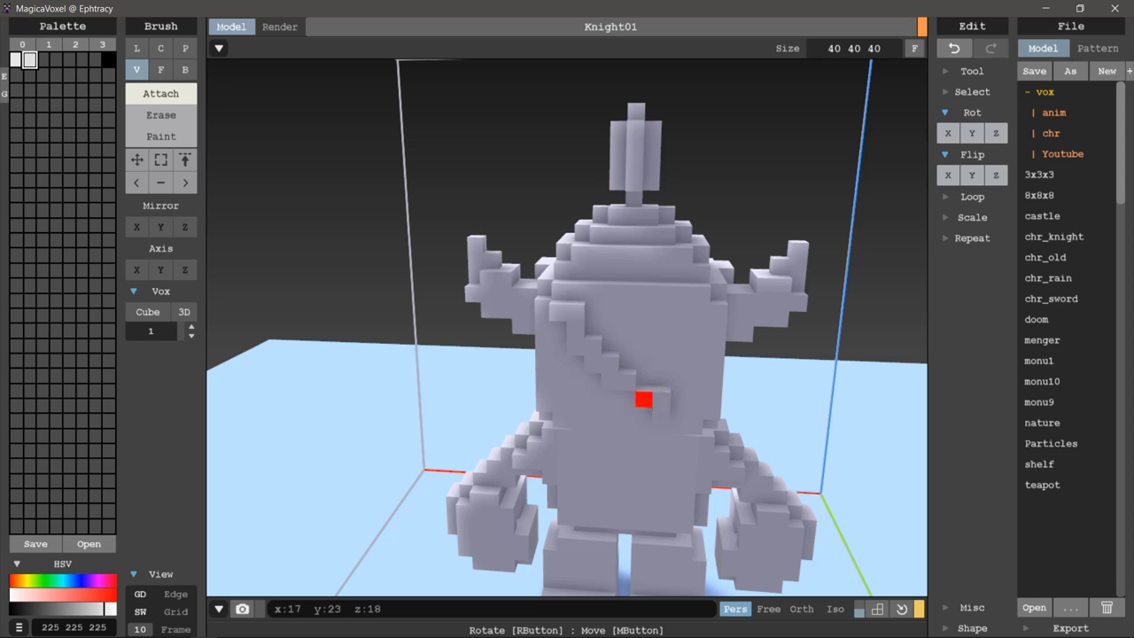
{"action": "key", "text": "ctrl+z"}
{"action": "key", "text": "b"}
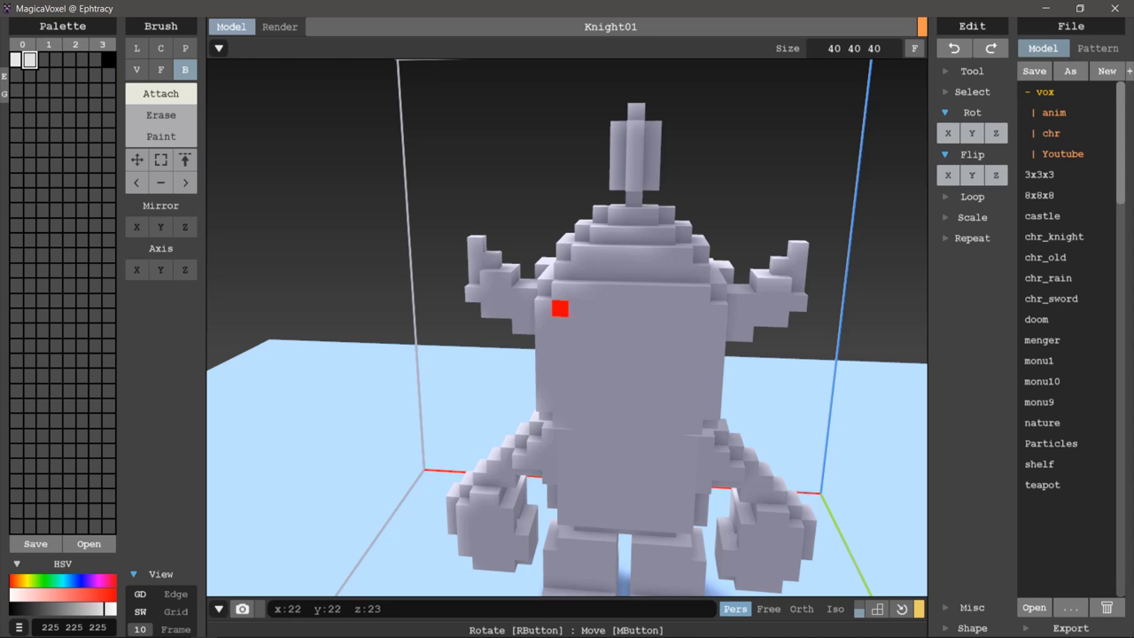
{"action": "left_click", "coordinate": [560, 307]}
- Orbit around the knight to check the back from several angles
{"action": "mouse_move", "coordinate": [696, 399]}
{"action": "right_mouse_down"}
{"action": "mouse_move", "coordinate": [569, 373]}
{"action": "mouse_move", "coordinate": [579, 395]}
{"action": "mouse_move", "coordinate": [653, 405]}
{"action": "mouse_move", "coordinate": [673, 347]}
{"action": "mouse_move", "coordinate": [693, 407]}
{"action": "right_mouse_up"}
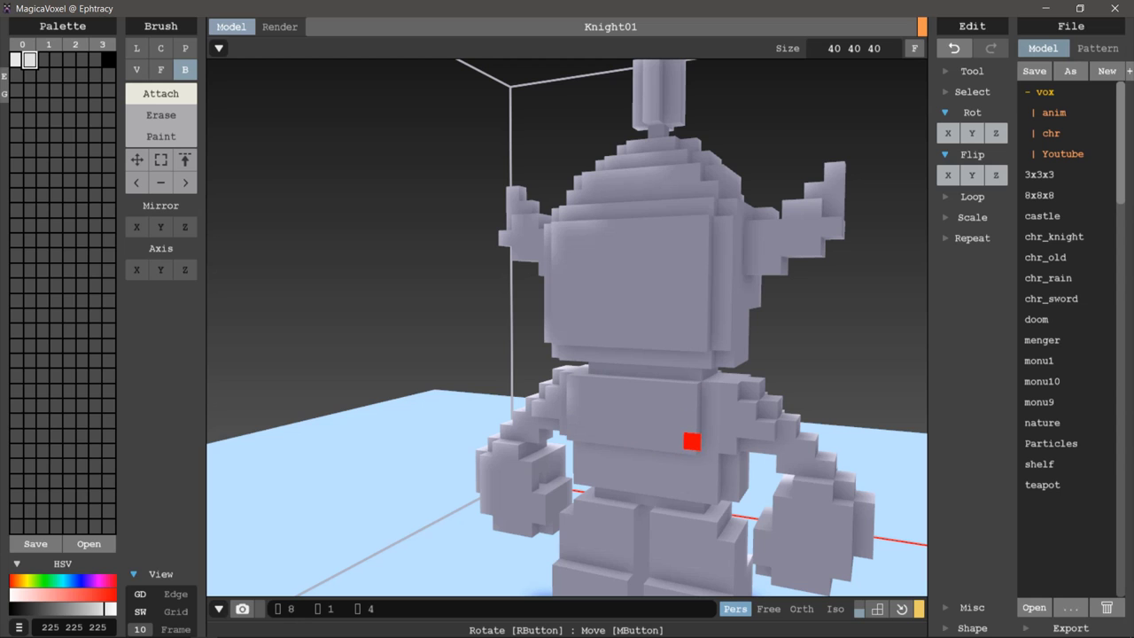
{"action": "mouse_move", "coordinate": [711, 443]}
{"action": "right_mouse_down"}
{"action": "mouse_move", "coordinate": [825, 399]}
{"action": "mouse_move", "coordinate": [707, 439]}
{"action": "right_mouse_up"}
{"action": "right_click_drag", "start_coordinate": [580, 457], "coordinate": [559, 458]}
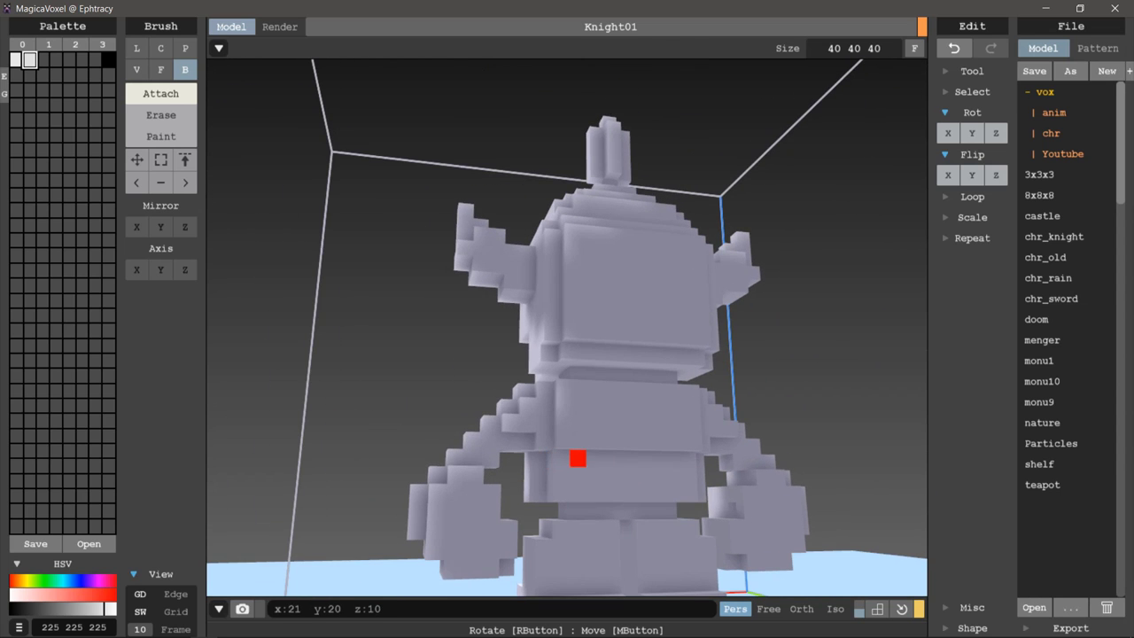
{"action": "mouse_move", "coordinate": [648, 470]}
{"action": "right_mouse_down"}
{"action": "mouse_move", "coordinate": [607, 488]}
{"action": "mouse_move", "coordinate": [693, 473]}
{"action": "mouse_move", "coordinate": [735, 526]}
{"action": "mouse_move", "coordinate": [603, 433]}
{"action": "right_mouse_up"}
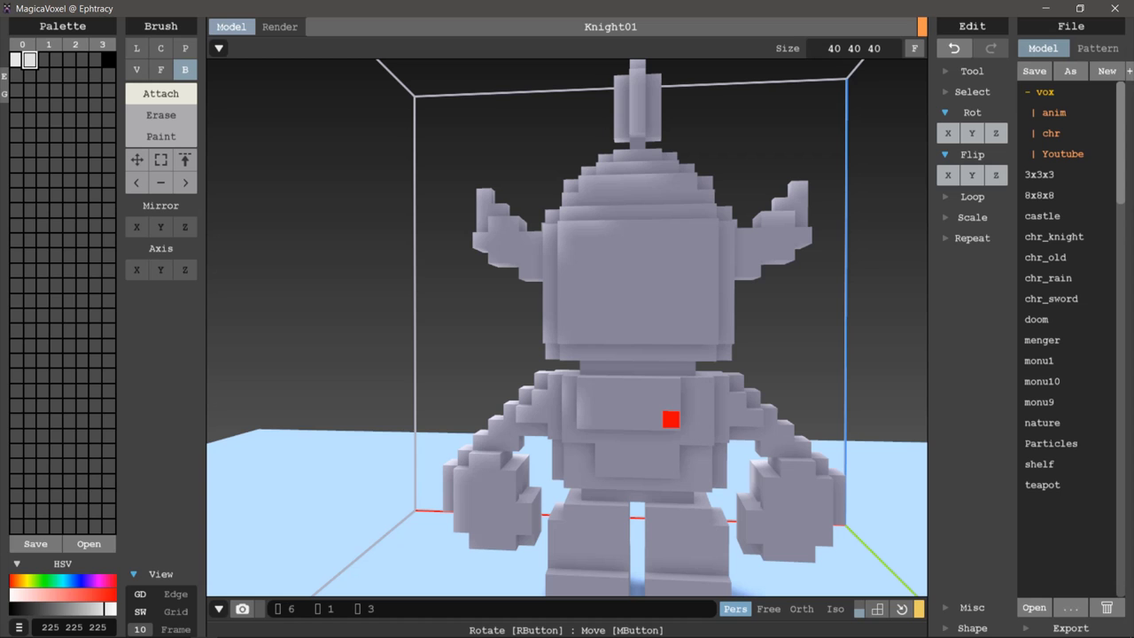
{"action": "mouse_move", "coordinate": [688, 417]}
{"action": "right_mouse_down"}
{"action": "mouse_move", "coordinate": [653, 473]}
{"action": "mouse_move", "coordinate": [678, 450]}
{"action": "mouse_move", "coordinate": [652, 501]}
{"action": "mouse_move", "coordinate": [746, 524]}
{"action": "mouse_move", "coordinate": [813, 476]}
{"action": "right_mouse_up"}
{"action": "scroll", "coordinate": [812, 476], "scroll_direction": "up", "scroll_amount": 2}
{"action": "scroll", "coordinate": [812, 477], "scroll_direction": "down", "scroll_amount": 3}
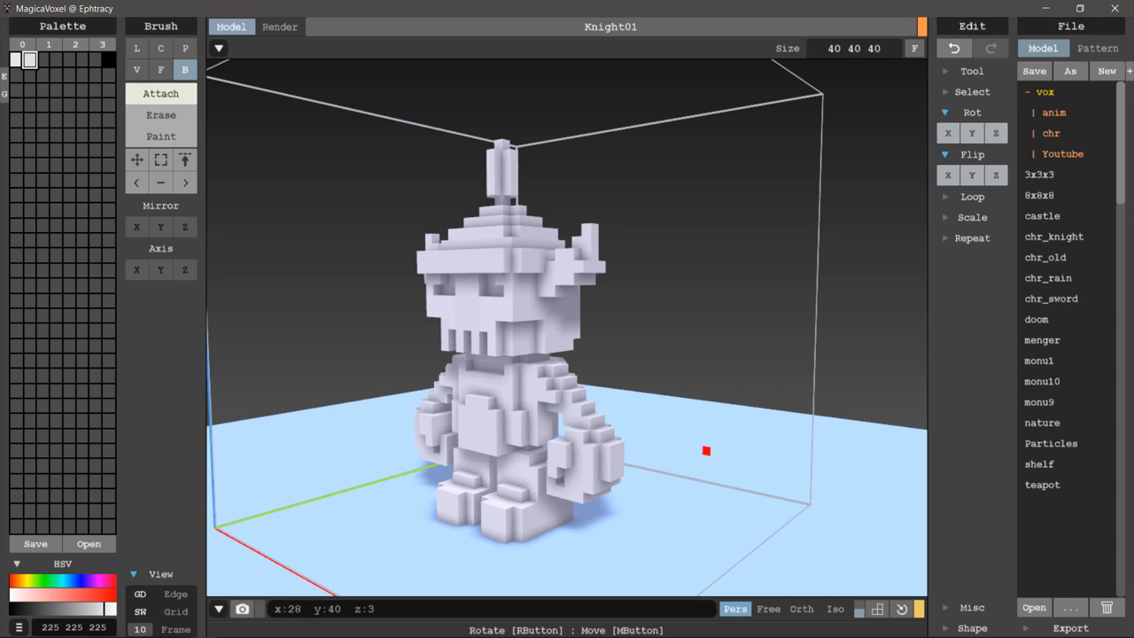
{"action": "mouse_move", "coordinate": [706, 451]}
{"action": "right_mouse_down"}
{"action": "mouse_move", "coordinate": [772, 470]}
{"action": "mouse_move", "coordinate": [775, 448]}
{"action": "right_mouse_up"}
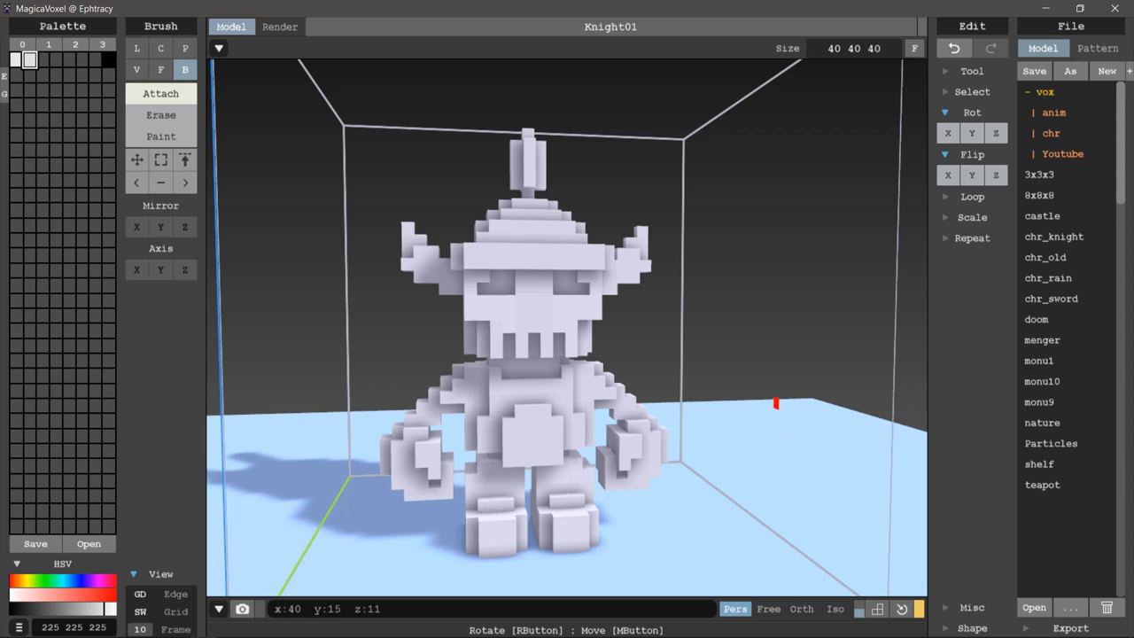
{"action": "key", "text": "g"}
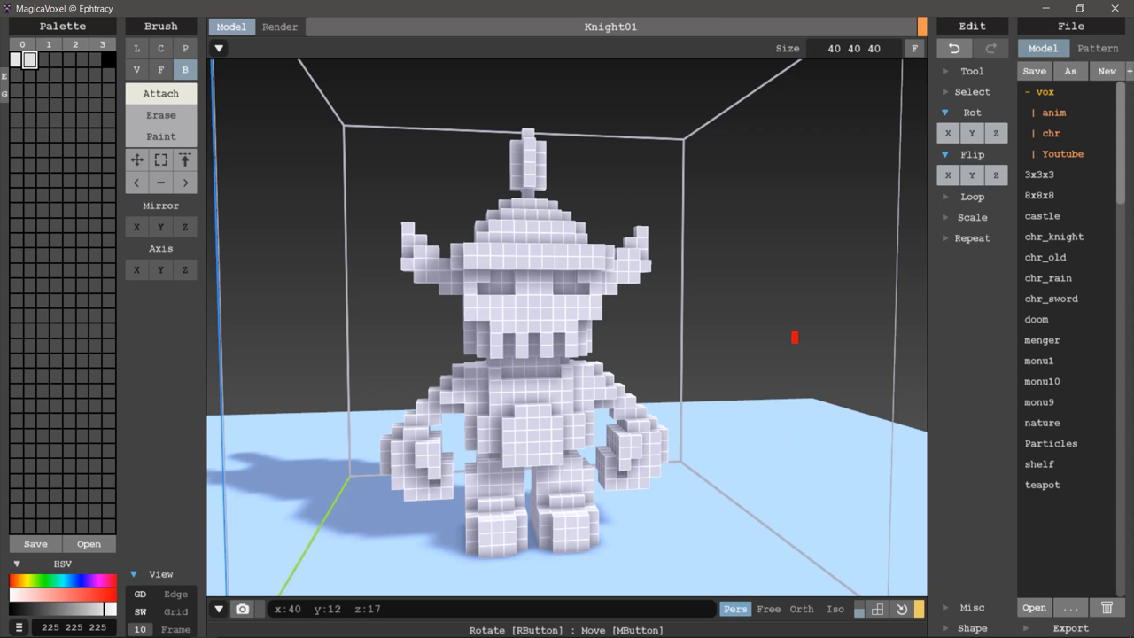
{"action": "scroll", "coordinate": [583, 313], "scroll_direction": "up", "scroll_amount": 2}
{"action": "scroll", "coordinate": [627, 349], "scroll_direction": "up", "scroll_amount": 2}
{"action": "scroll", "coordinate": [640, 360], "scroll_direction": "up", "scroll_amount": 2}
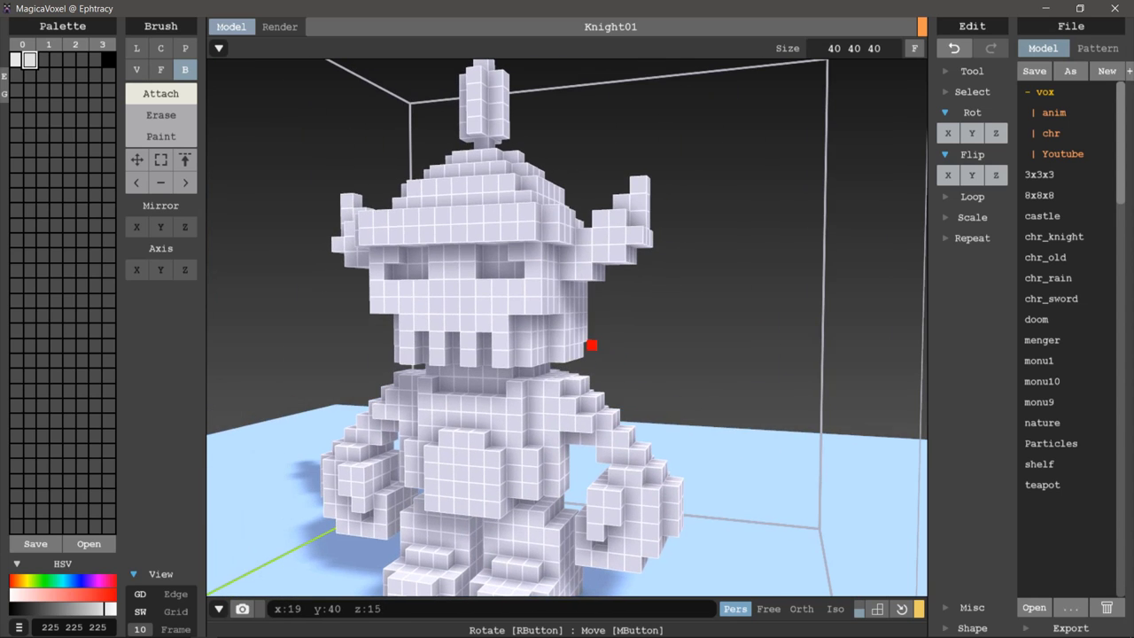
{"action": "right_click_drag", "start_coordinate": [522, 322], "coordinate": [454, 317]}
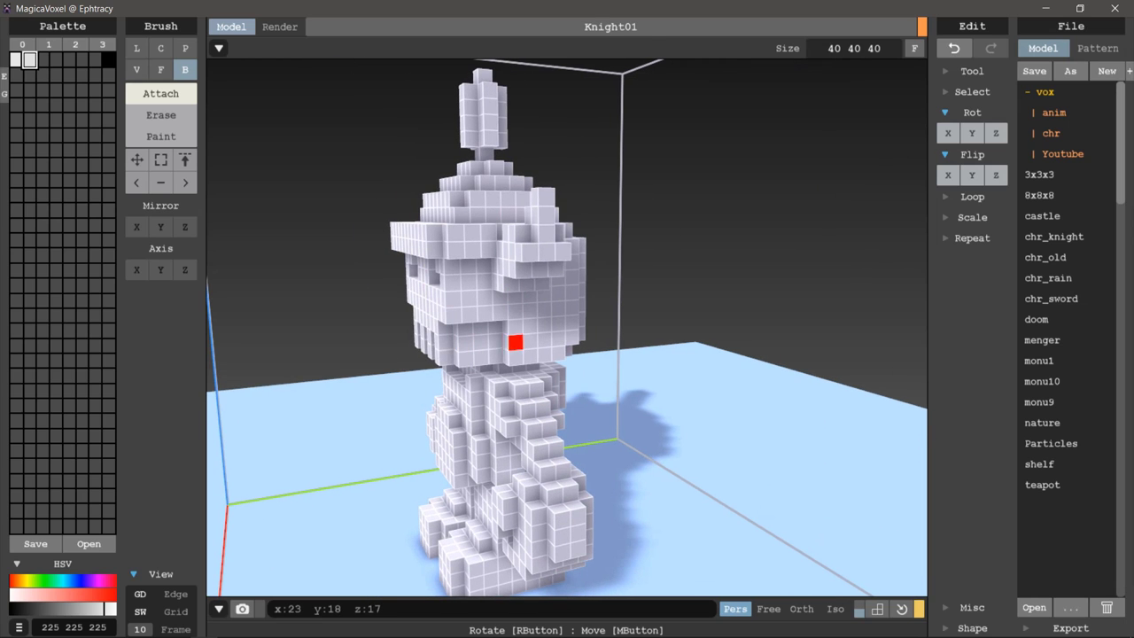
{"action": "right_click_drag", "start_coordinate": [513, 336], "coordinate": [561, 304]}
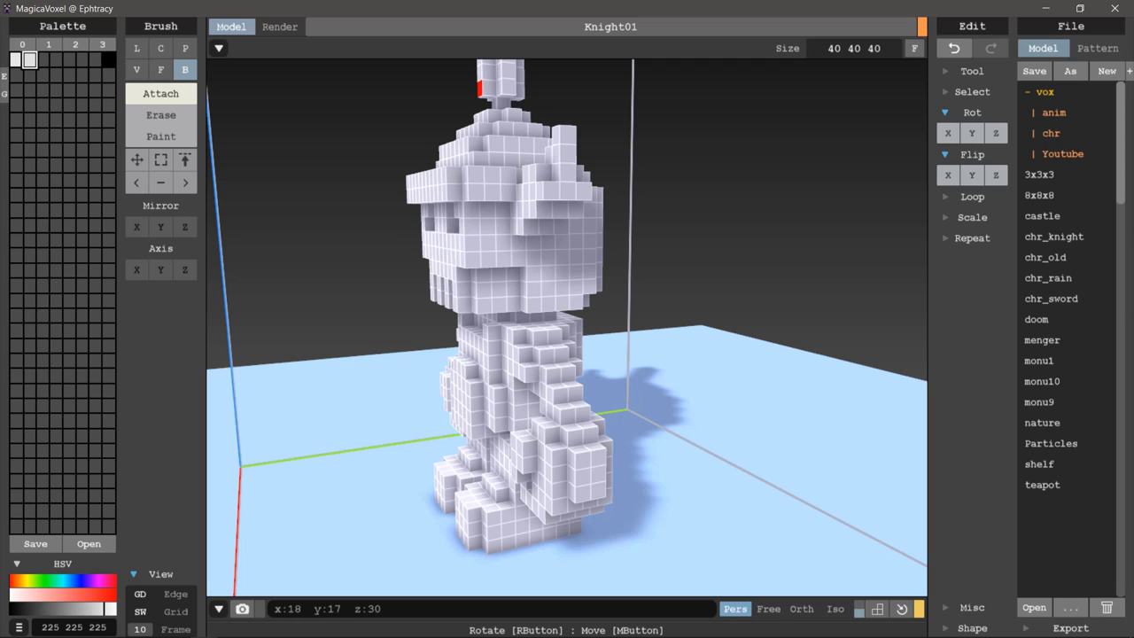
{"action": "mouse_move", "coordinate": [401, 348]}
{"action": "right_mouse_down"}
{"action": "mouse_move", "coordinate": [473, 375]}
{"action": "mouse_move", "coordinate": [522, 363]}
{"action": "right_mouse_up"}
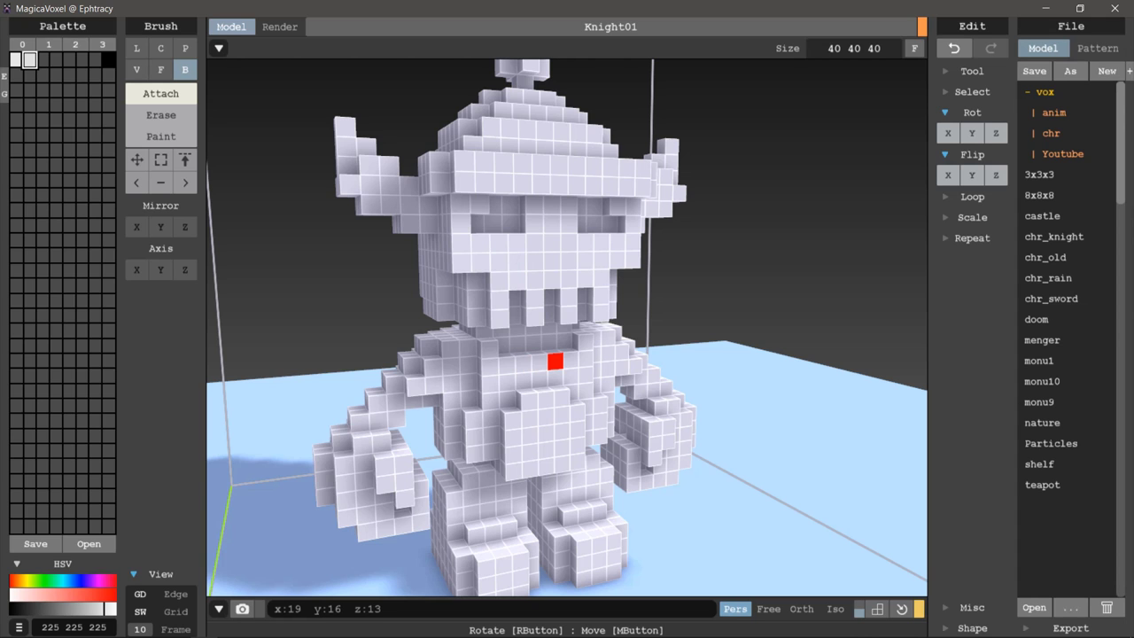
{"action": "scroll", "coordinate": [523, 363], "scroll_direction": "down", "scroll_amount": 3}
{"action": "scroll", "coordinate": [523, 364], "scroll_direction": "down", "scroll_amount": 2}
{"action": "right_click_drag", "start_coordinate": [522, 364], "coordinate": [470, 364]}
{"action": "key", "text": "e"}
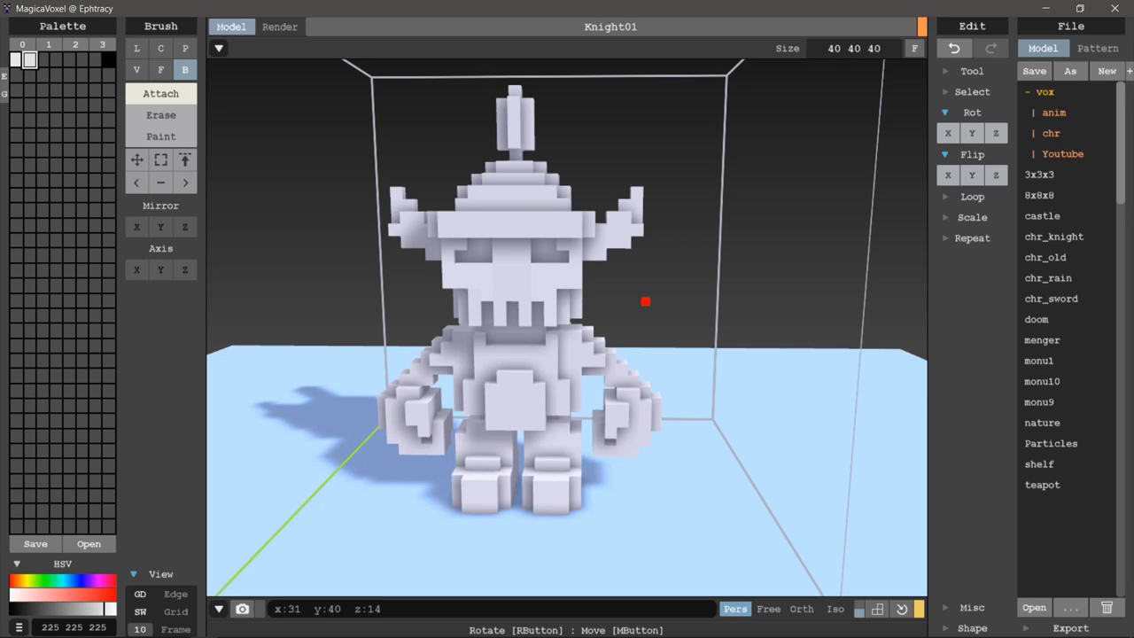
{"action": "mouse_move", "coordinate": [654, 293]}
{"action": "right_mouse_down"}
{"action": "mouse_move", "coordinate": [607, 301]}
{"action": "mouse_move", "coordinate": [664, 301]}
{"action": "mouse_move", "coordinate": [493, 292]}
{"action": "mouse_move", "coordinate": [426, 269]}
{"action": "mouse_move", "coordinate": [248, 271]}
{"action": "right_mouse_up"}
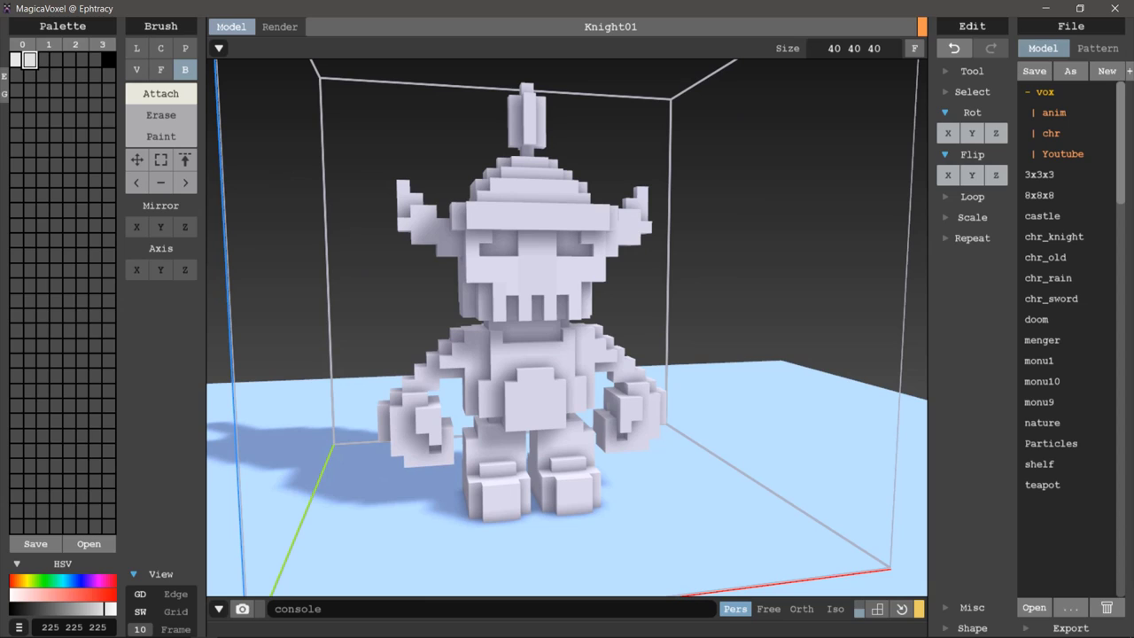